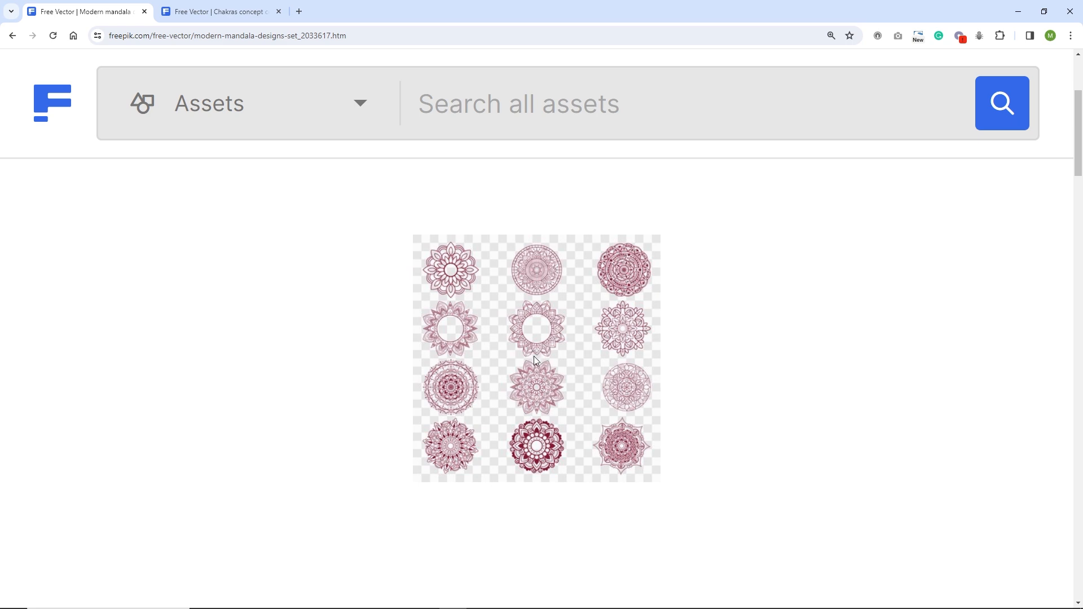
{"action": "scroll", "coordinate": [587, 370], "scroll_direction": "down", "scroll_amount": 10}
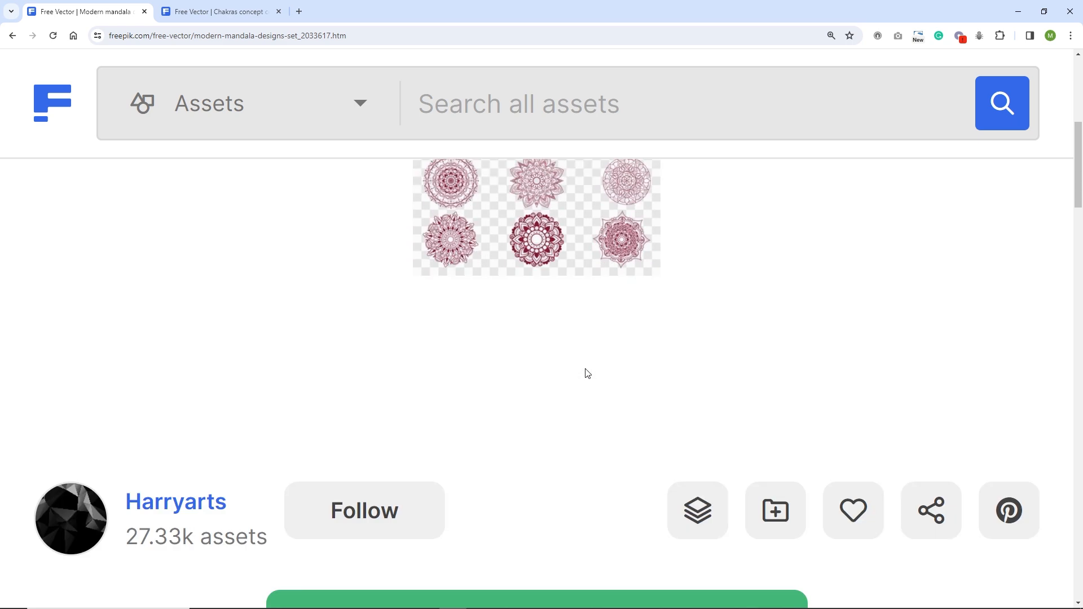
{"action": "scroll", "coordinate": [573, 367], "scroll_direction": "up", "scroll_amount": 4}
{"action": "left_click", "coordinate": [570, 409]}
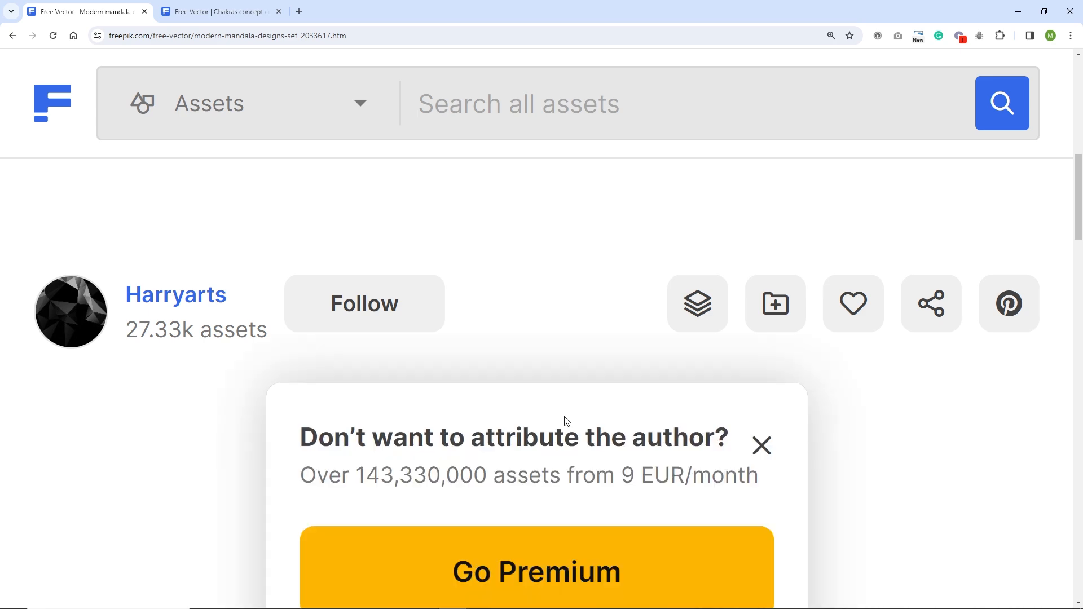
{"action": "scroll", "coordinate": [563, 423], "scroll_direction": "down", "scroll_amount": 6}
{"action": "left_click", "coordinate": [563, 438]}
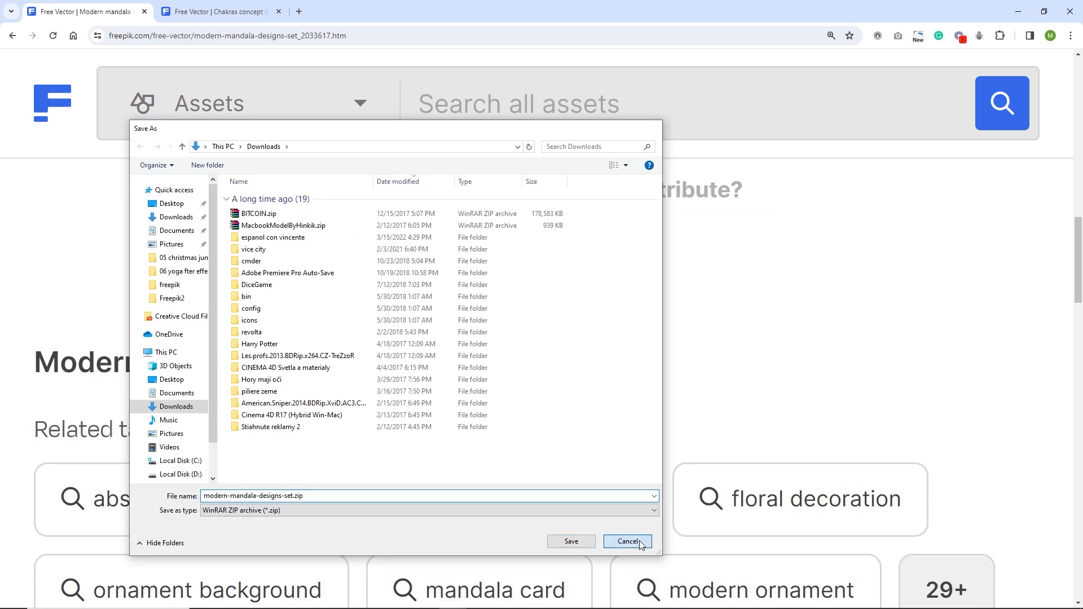
{"action": "left_click", "coordinate": [628, 541]}
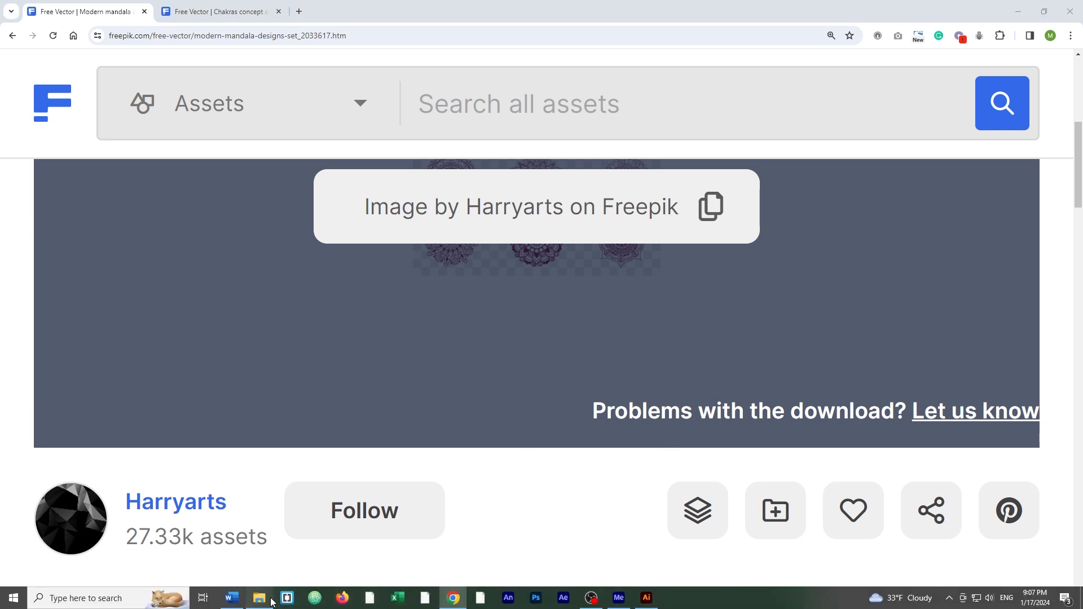
Switch to the freepik folder in File Explorer, delete the four extracted files and extract modern-mandala-designs-set.zip there again.
{"action": "left_click", "coordinate": [259, 598]}
{"action": "left_click", "coordinate": [551, 199]}
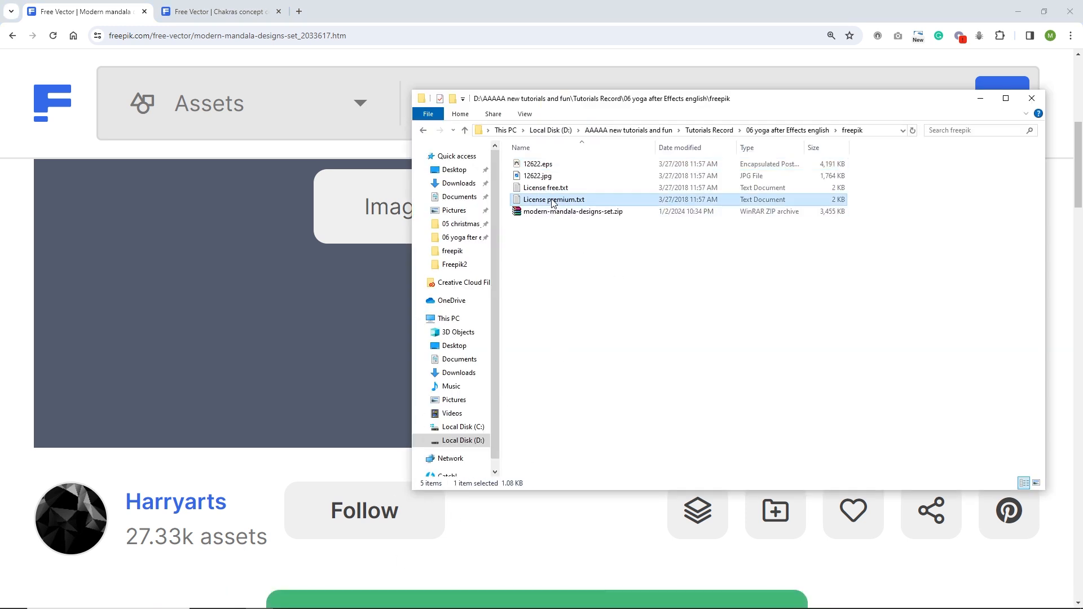
{"action": "left_click", "coordinate": [541, 164], "text": "shift"}
{"action": "key", "text": "Delete"}
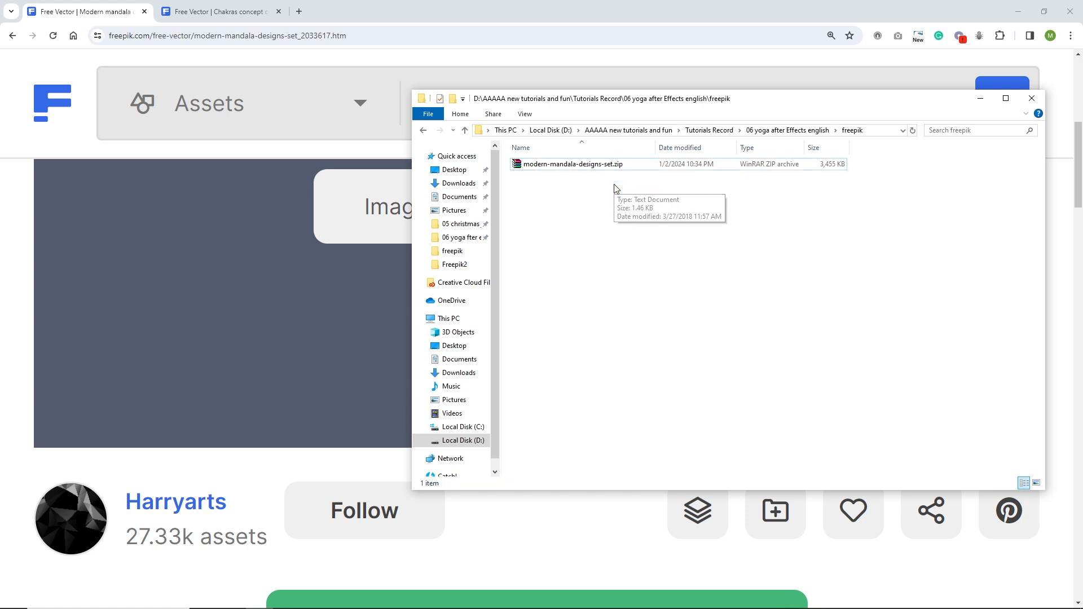
{"action": "right_click", "coordinate": [545, 164]}
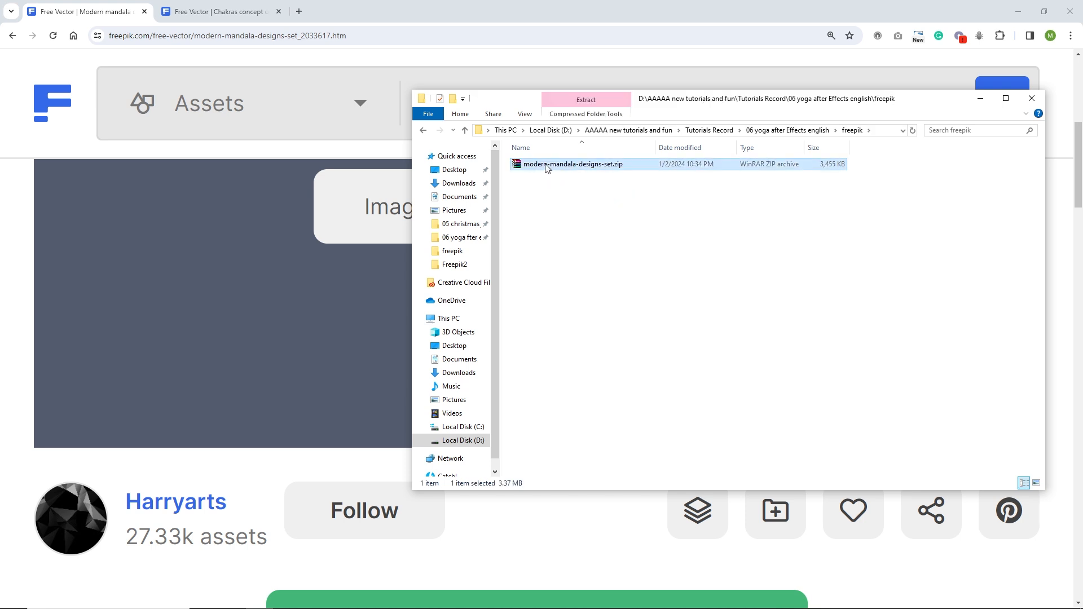
{"action": "left_click", "coordinate": [571, 235]}
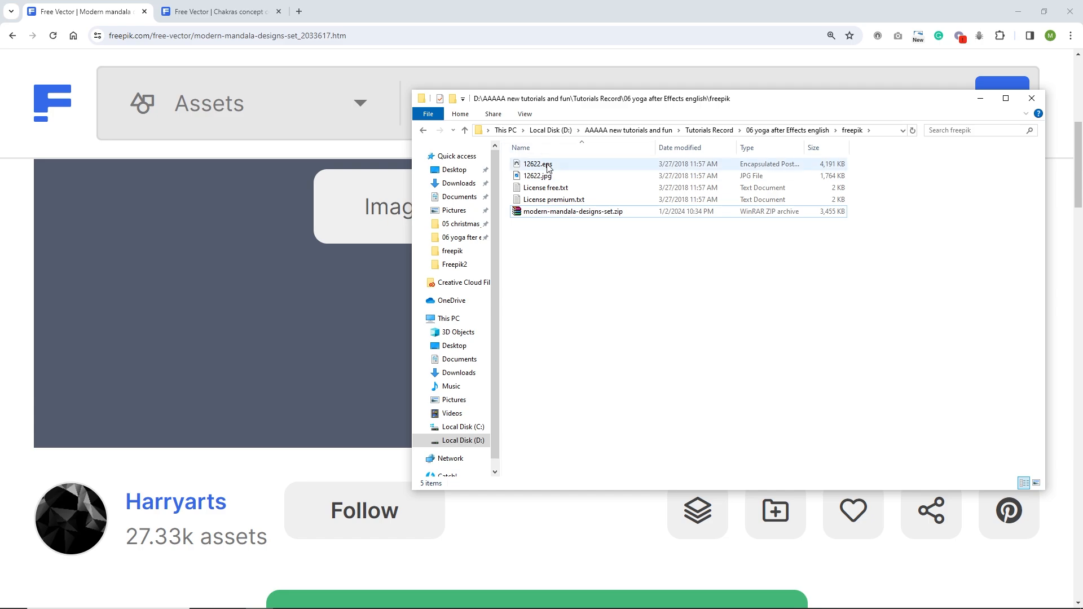
Open 12622.eps in Illustrator and create a new 1920 × 1080 px landscape document in RGB Color.
{"action": "left_click", "coordinate": [543, 164]}
{"action": "double_click", "coordinate": [544, 165]}
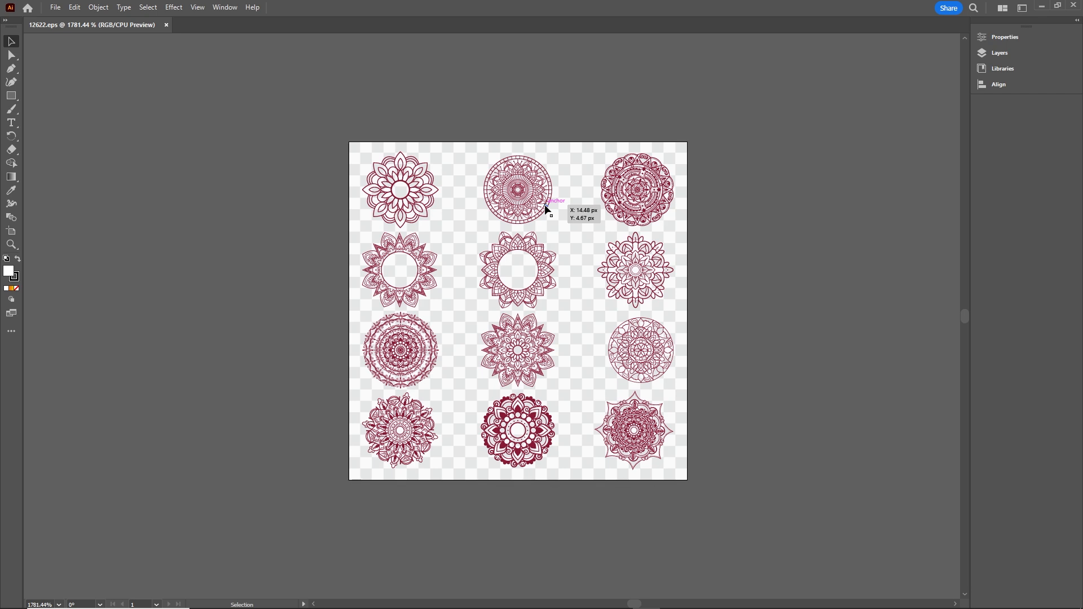
{"action": "key", "text": "ctrl+n"}
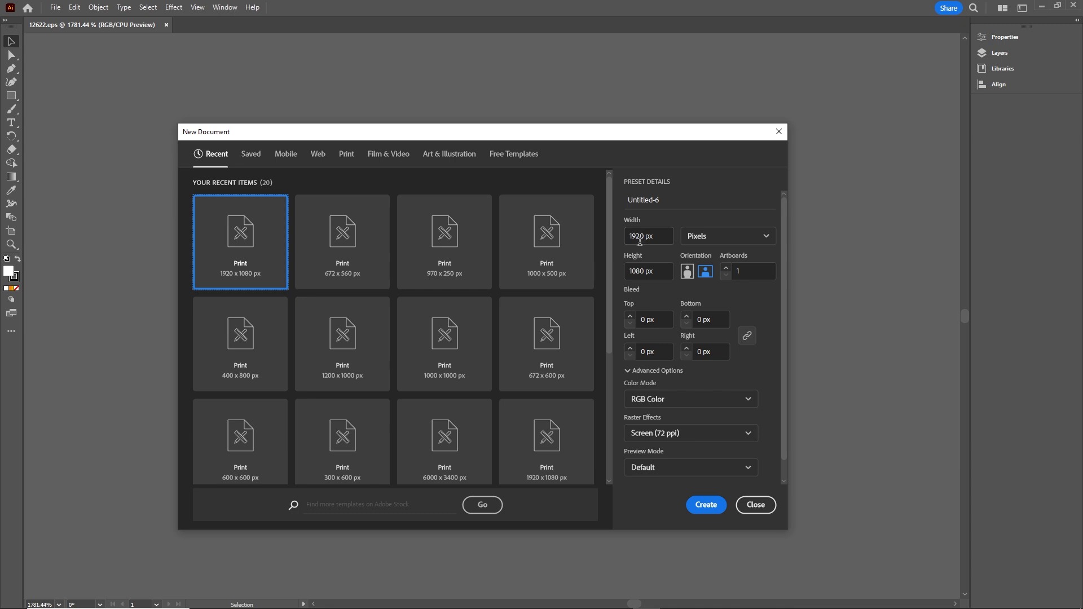
{"action": "left_click", "coordinate": [707, 508]}
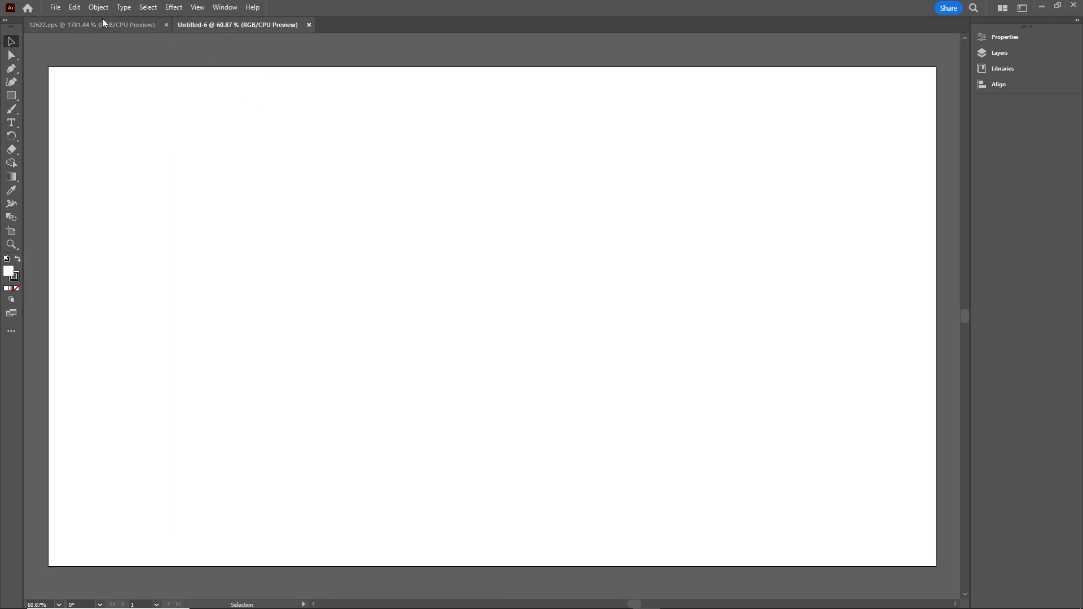
In the 12622.eps document, ungroup the whole artwork to separate the mandalas from the checkered background.
{"action": "left_click", "coordinate": [104, 25]}
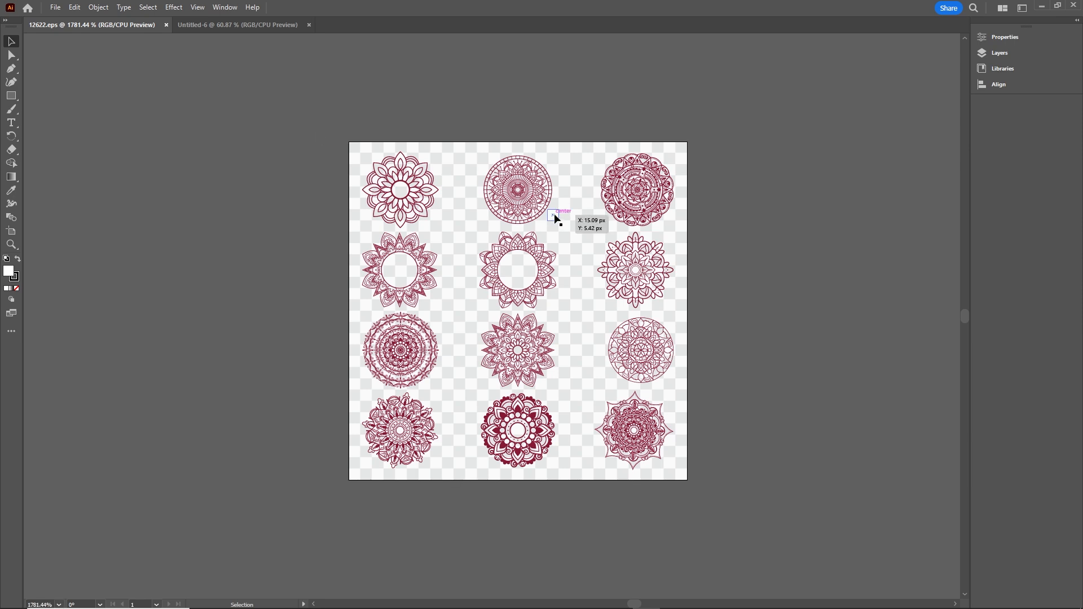
{"action": "scroll", "coordinate": [548, 262], "scroll_direction": "up", "scroll_amount": 3}
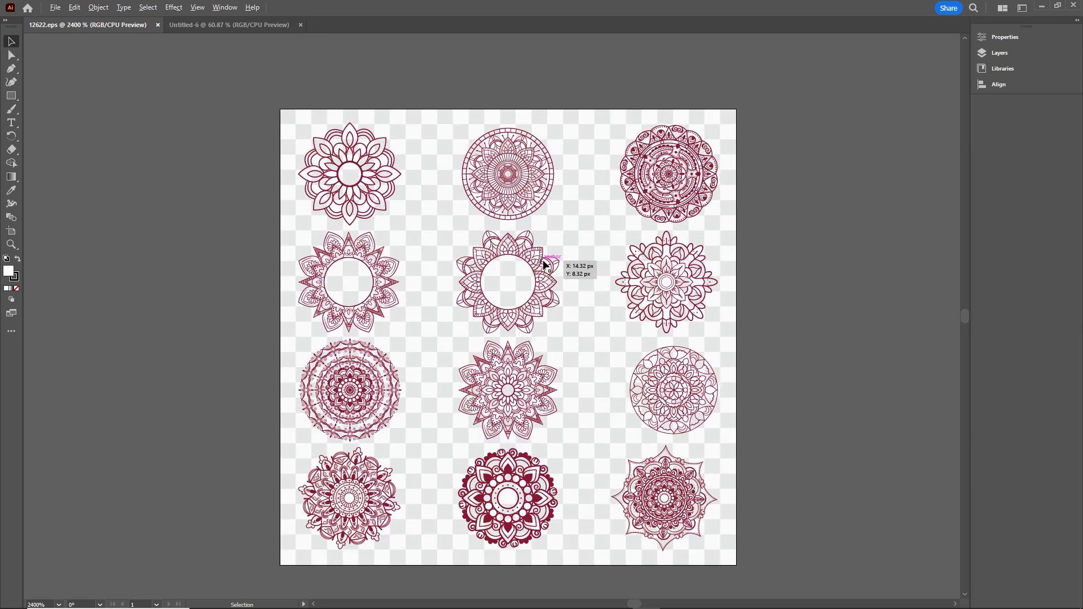
{"action": "left_click_drag", "start_coordinate": [530, 213], "coordinate": [555, 246]}
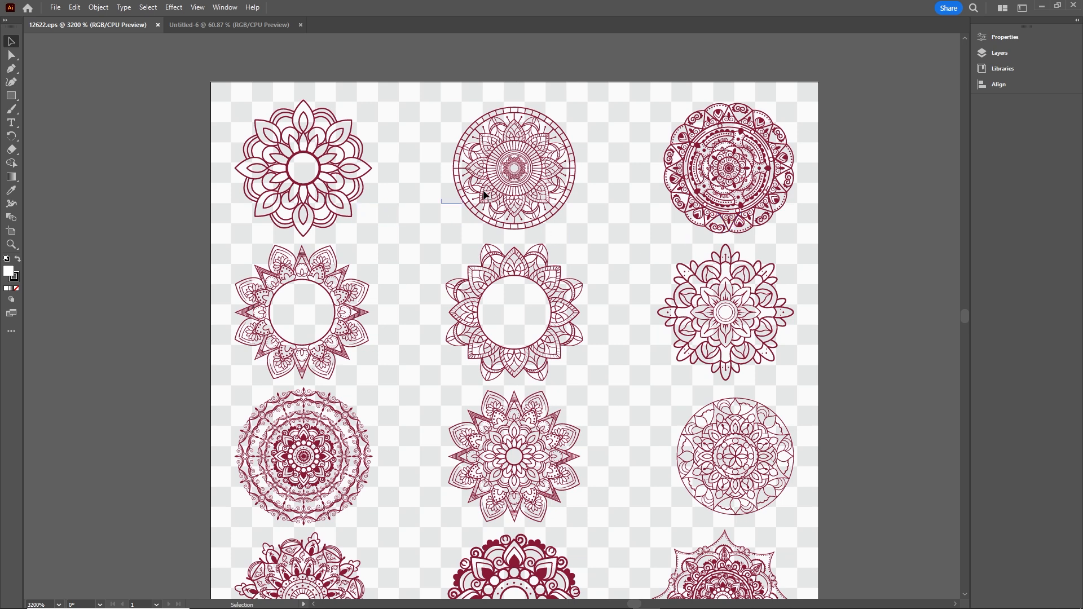
{"action": "left_click", "coordinate": [519, 176]}
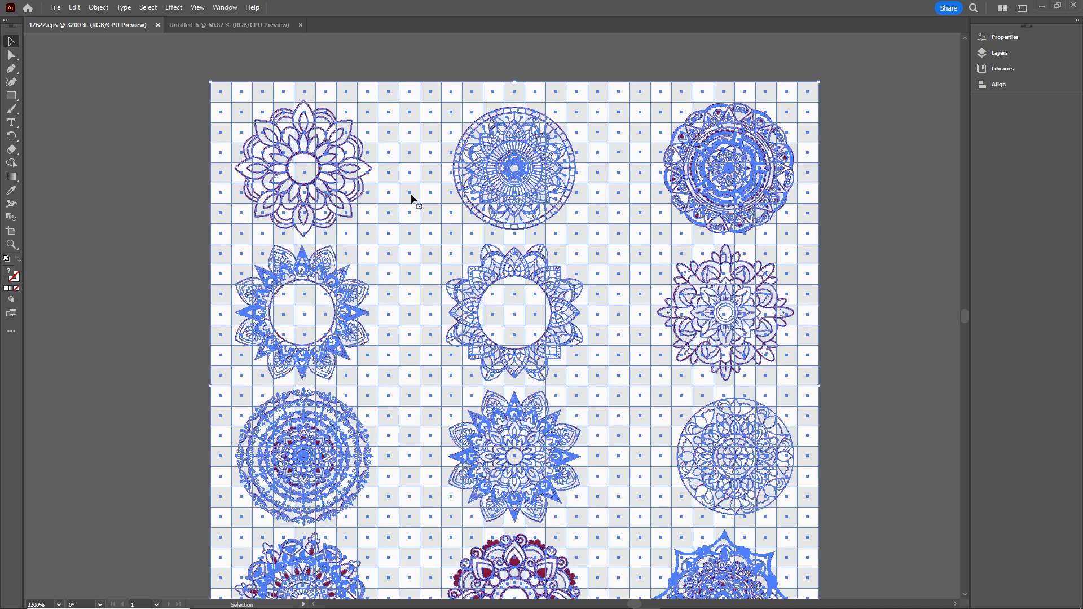
{"action": "right_click", "coordinate": [516, 167]}
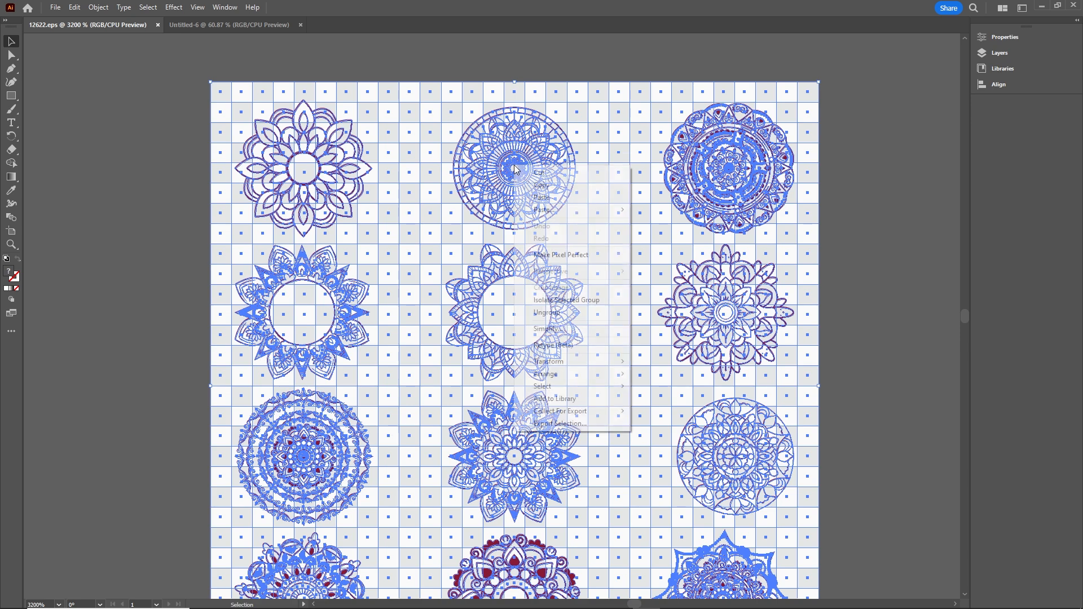
{"action": "left_click", "coordinate": [561, 312]}
{"action": "left_click", "coordinate": [876, 275]}
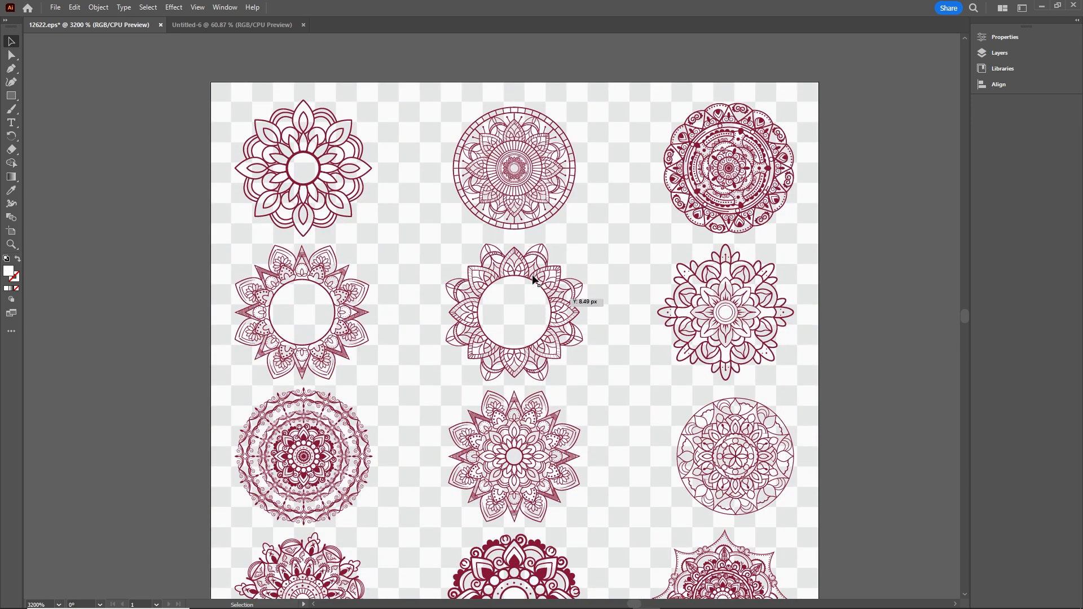
Ungroup the combined group of mandalas into individual mandala objects.
{"action": "left_click", "coordinate": [515, 169]}
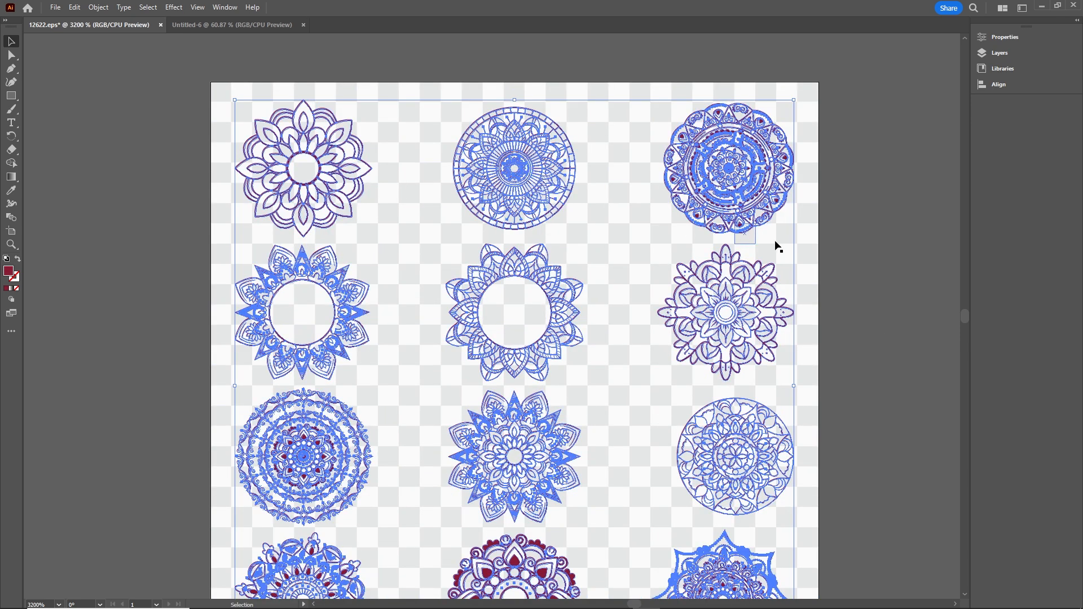
{"action": "left_click", "coordinate": [624, 244]}
{"action": "left_click", "coordinate": [513, 212]}
{"action": "right_click", "coordinate": [506, 184]}
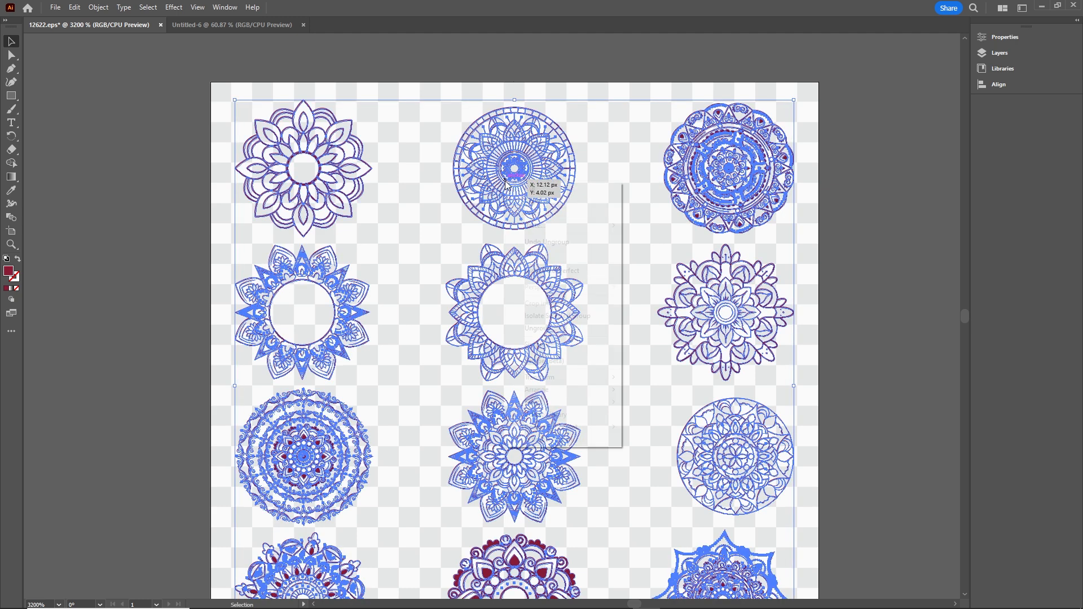
{"action": "left_click", "coordinate": [550, 329]}
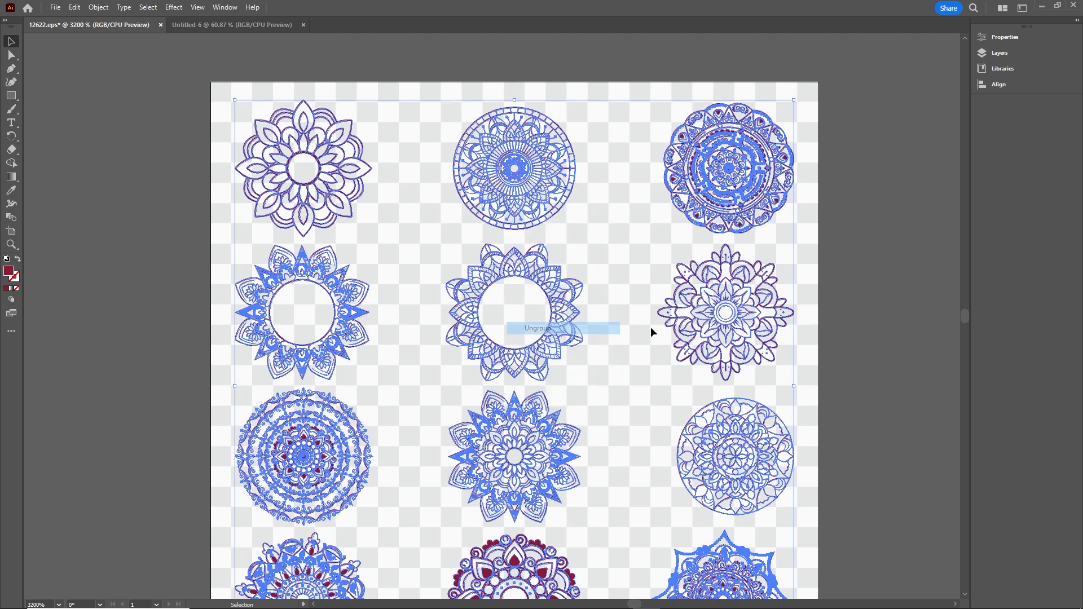
{"action": "left_click", "coordinate": [863, 278]}
Check that the upper two mandalas in the middle column can be selected separately from the rest of the artwork.
{"action": "left_click", "coordinate": [546, 191]}
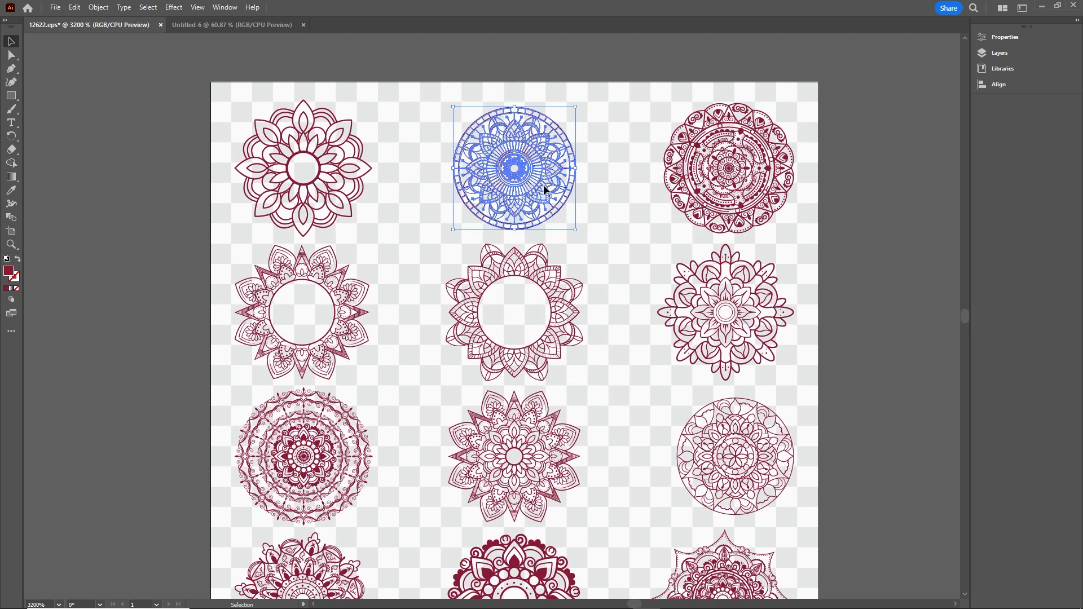
{"action": "left_click", "coordinate": [567, 298]}
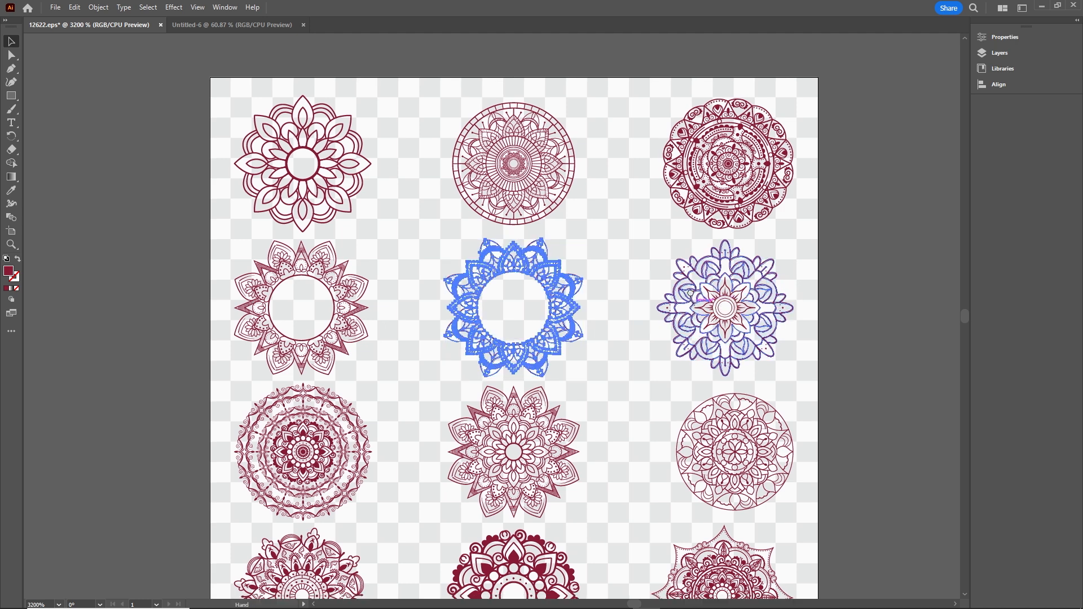
{"action": "scroll", "coordinate": [715, 309], "scroll_direction": "down", "scroll_amount": 1}
{"action": "left_click", "coordinate": [559, 284]}
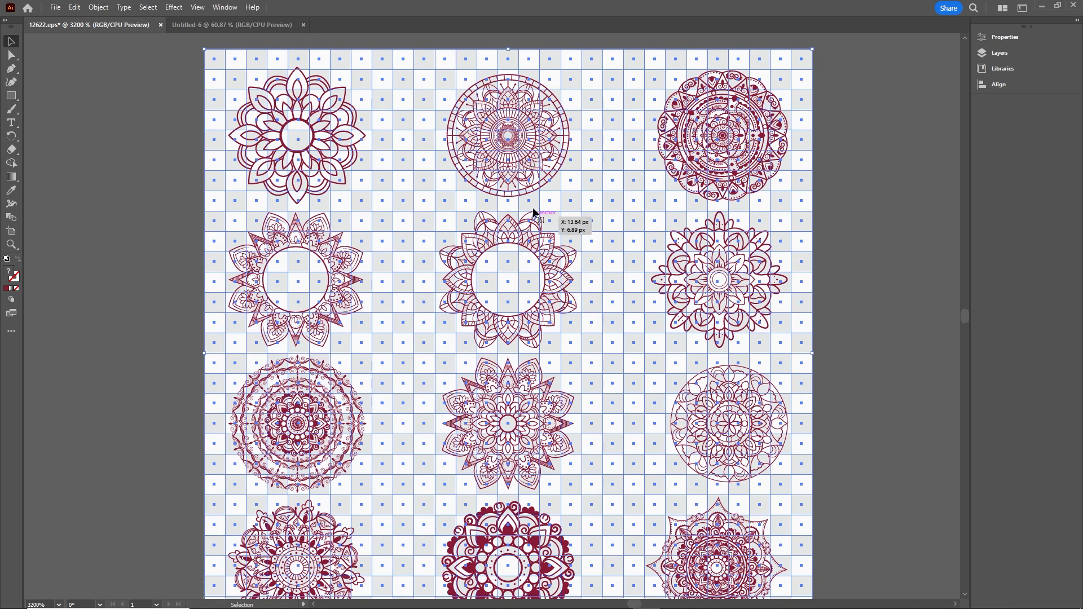
{"action": "left_click", "coordinate": [847, 283]}
{"action": "left_click", "coordinate": [567, 286]}
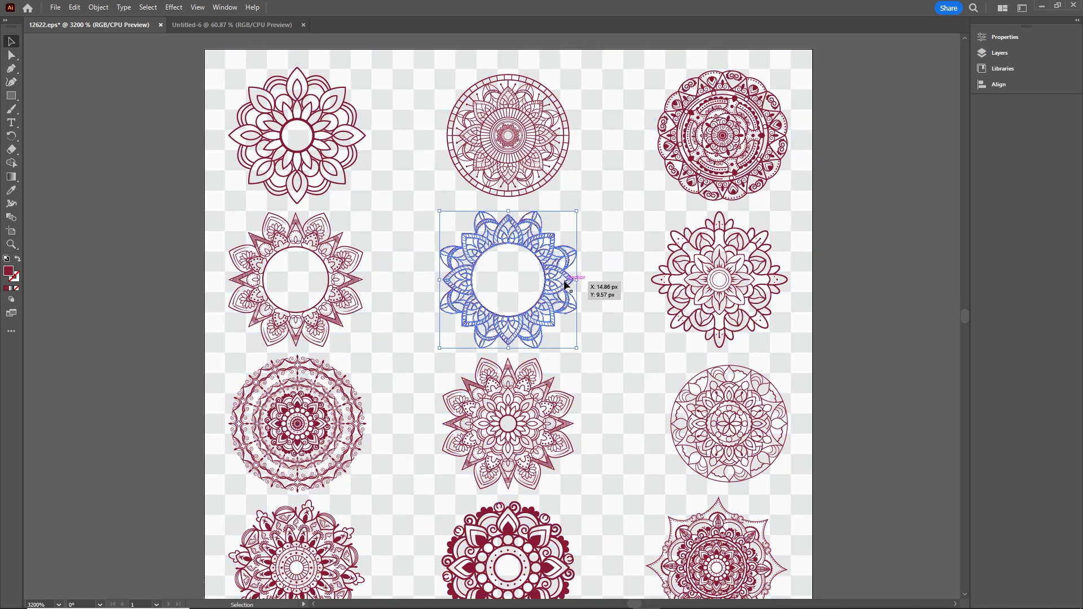
{"action": "left_click", "coordinate": [522, 156], "text": "shift"}
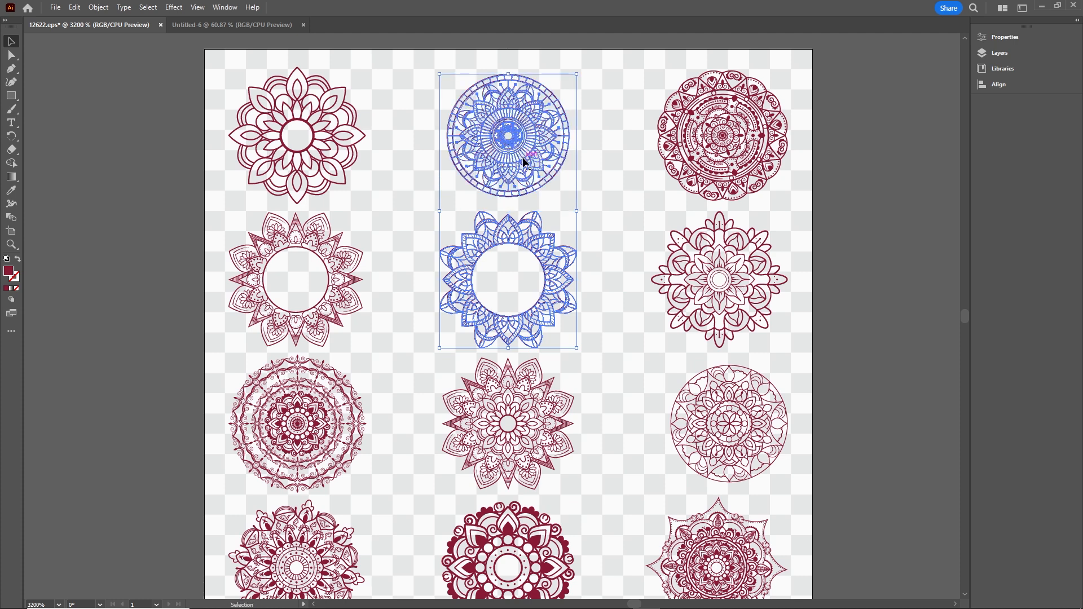
{"action": "left_click", "coordinate": [867, 291]}
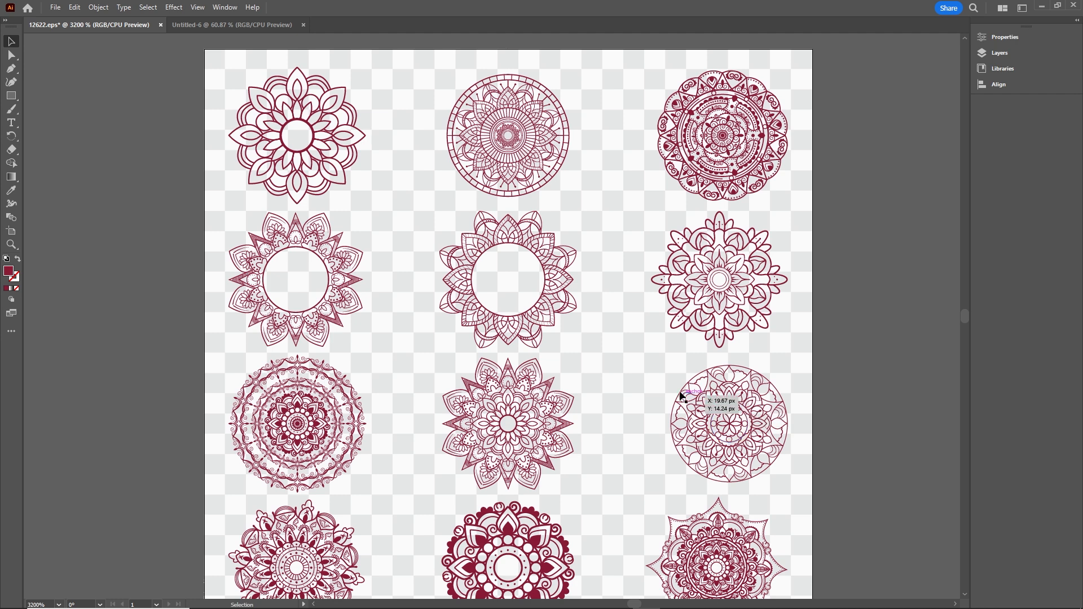
Copy the upper two mandalas of the middle column, the round one and the ring-shaped one, into the new Untitled-6 document.
{"action": "left_click", "coordinate": [553, 281]}
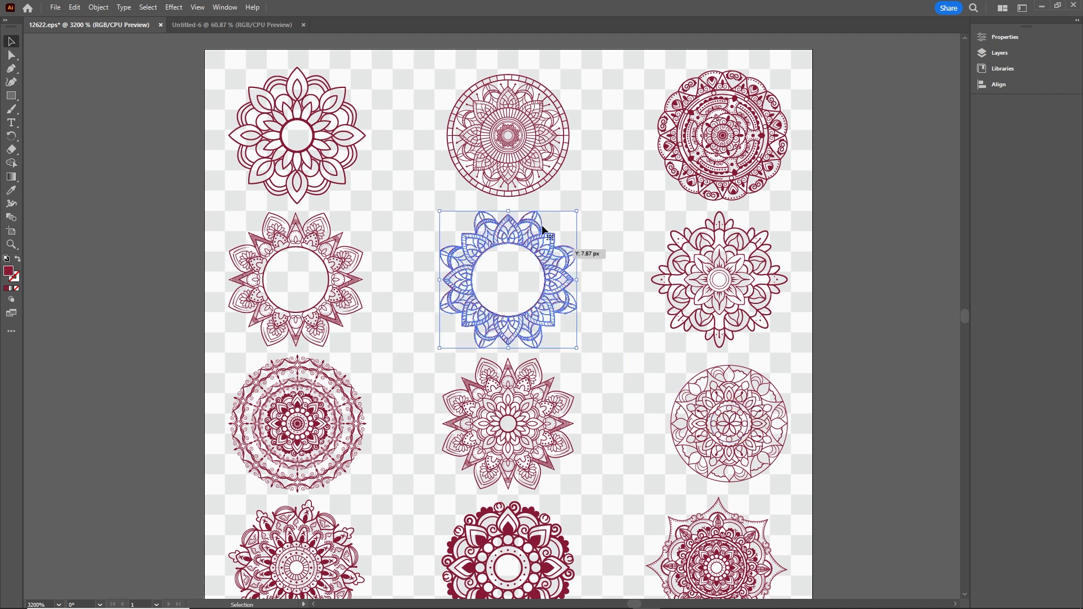
{"action": "left_click", "coordinate": [498, 145], "text": "shift"}
{"action": "left_click_drag", "start_coordinate": [497, 143], "coordinate": [689, 510]}
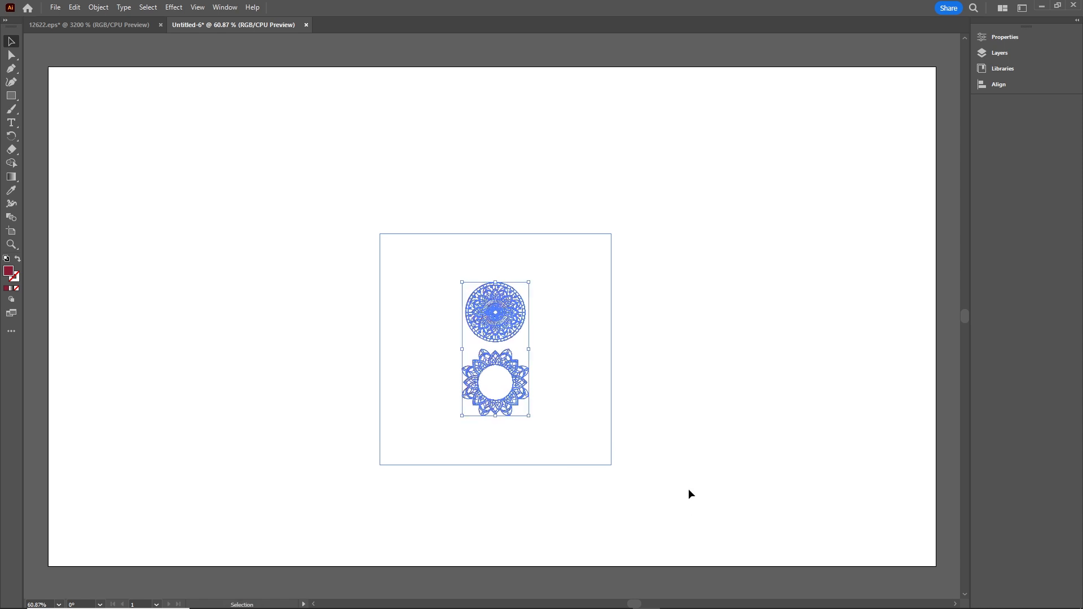
{"action": "left_click", "coordinate": [700, 389]}
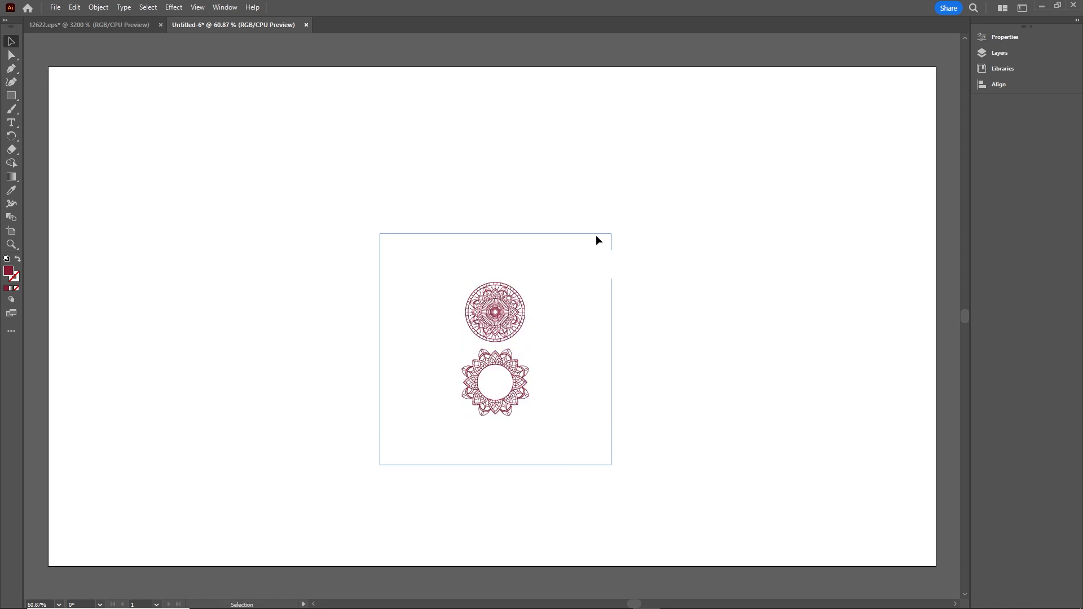
Scale both mandalas up together proportionally until their upper edge nearly reaches the top of the artboard.
{"action": "left_click_drag", "start_coordinate": [560, 193], "coordinate": [457, 418]}
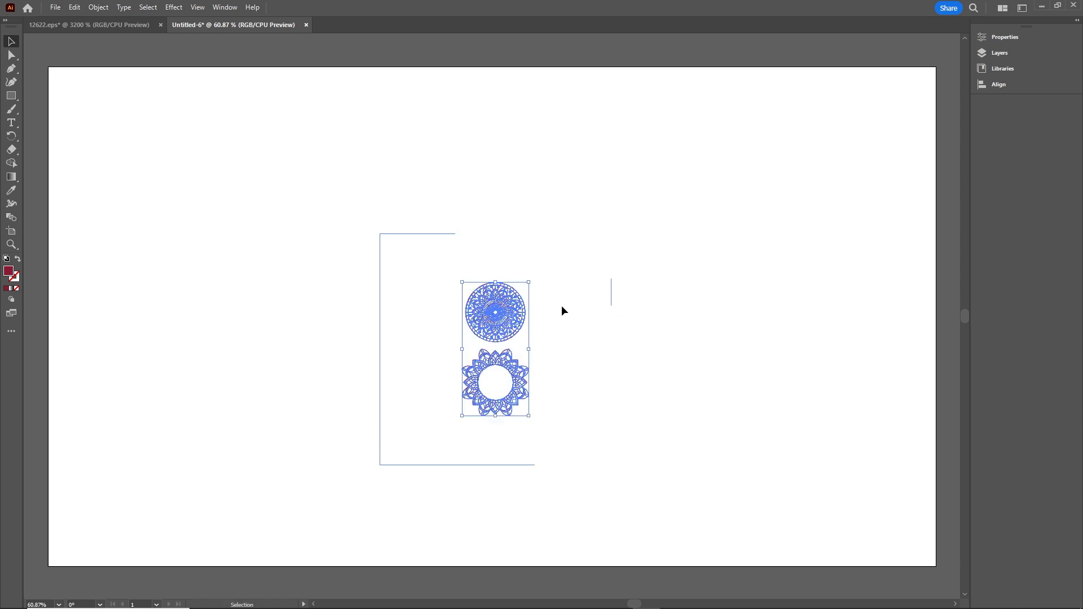
{"action": "left_click_drag", "start_coordinate": [529, 282], "coordinate": [759, 79]}
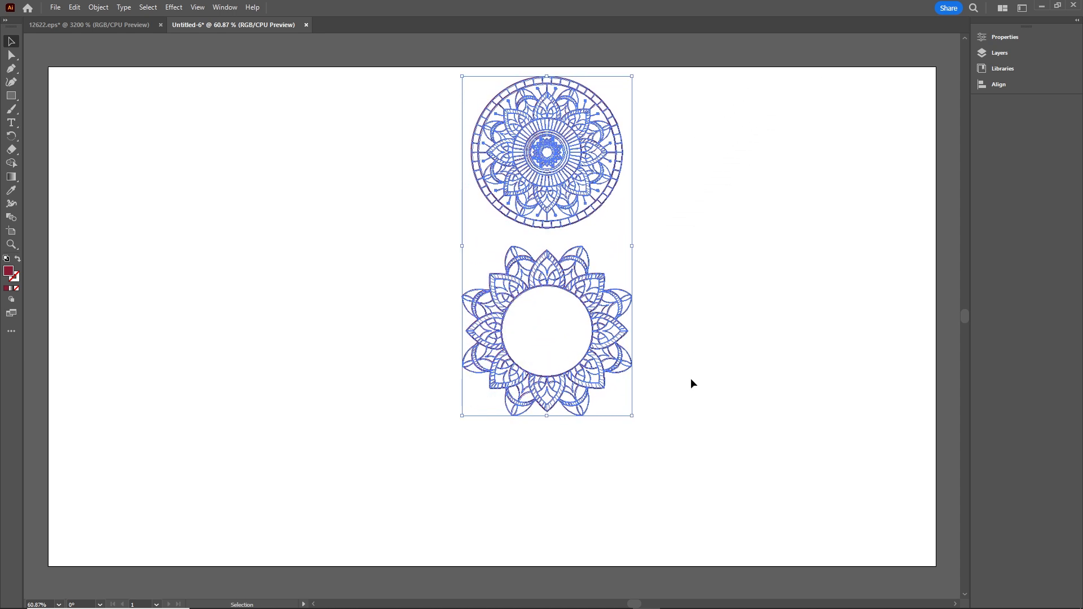
{"action": "left_click", "coordinate": [695, 404]}
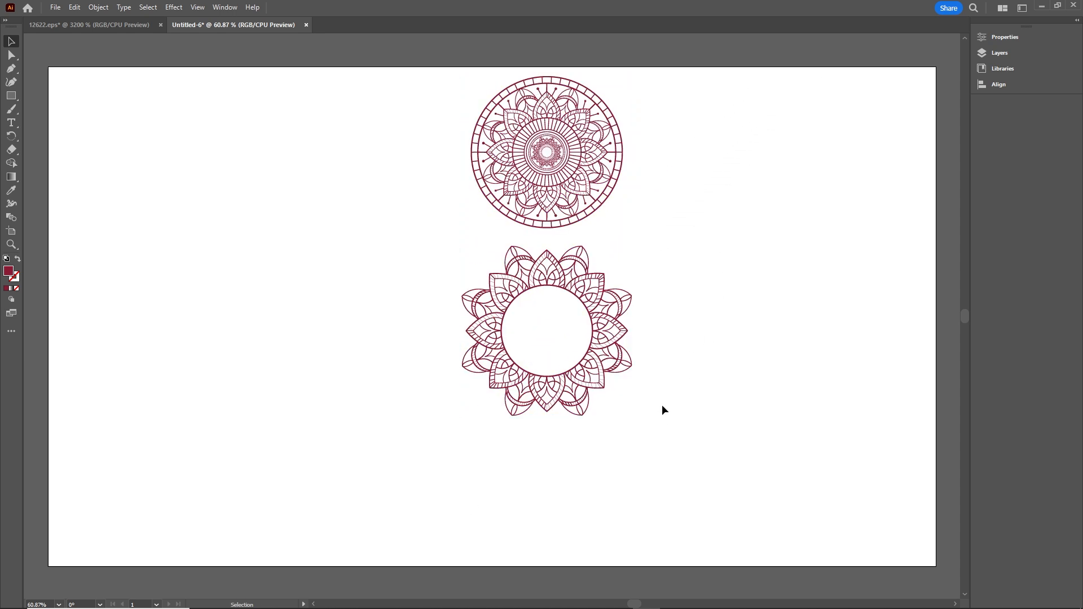
Enlarge the ring-shaped mandala from its centre to almost the full artboard height and move it slightly up and to the left.
{"action": "left_click", "coordinate": [613, 350]}
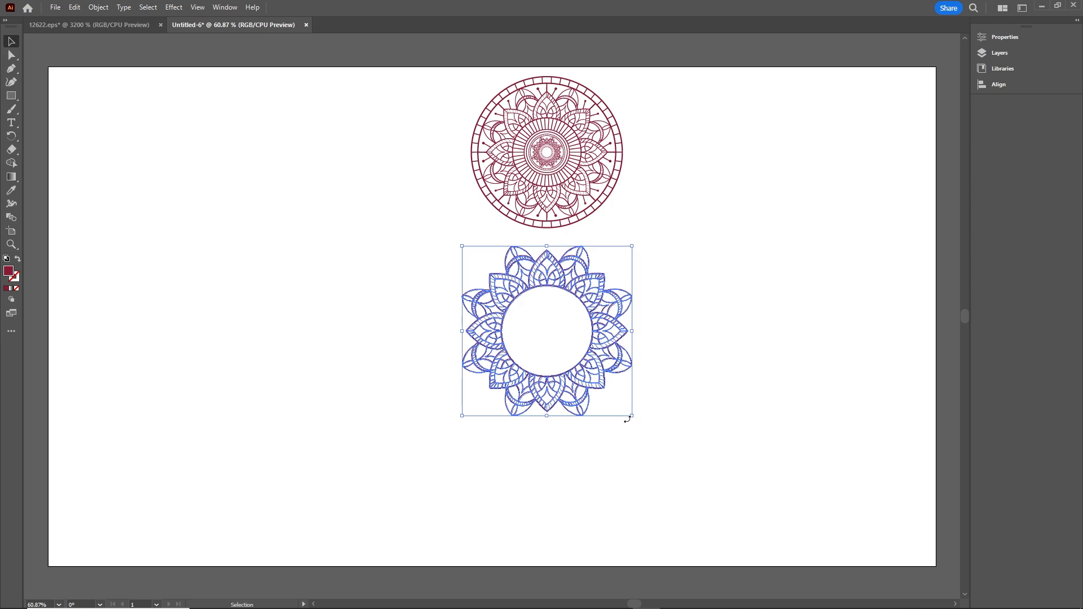
{"action": "left_click_drag", "start_coordinate": [632, 417], "coordinate": [779, 583]}
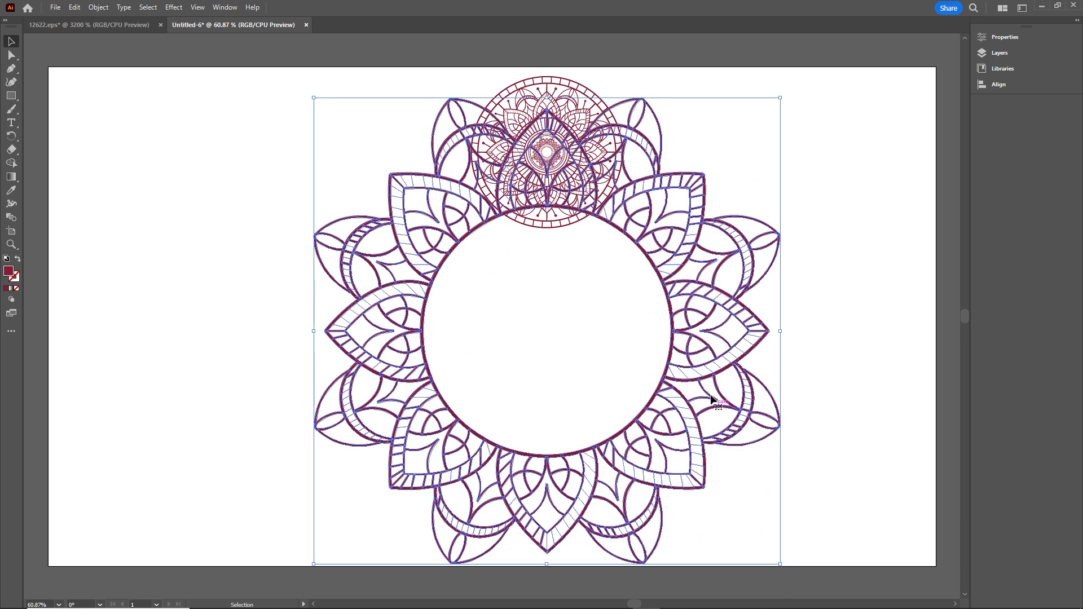
{"action": "left_click_drag", "start_coordinate": [706, 389], "coordinate": [671, 364]}
{"action": "left_click", "coordinate": [813, 349]}
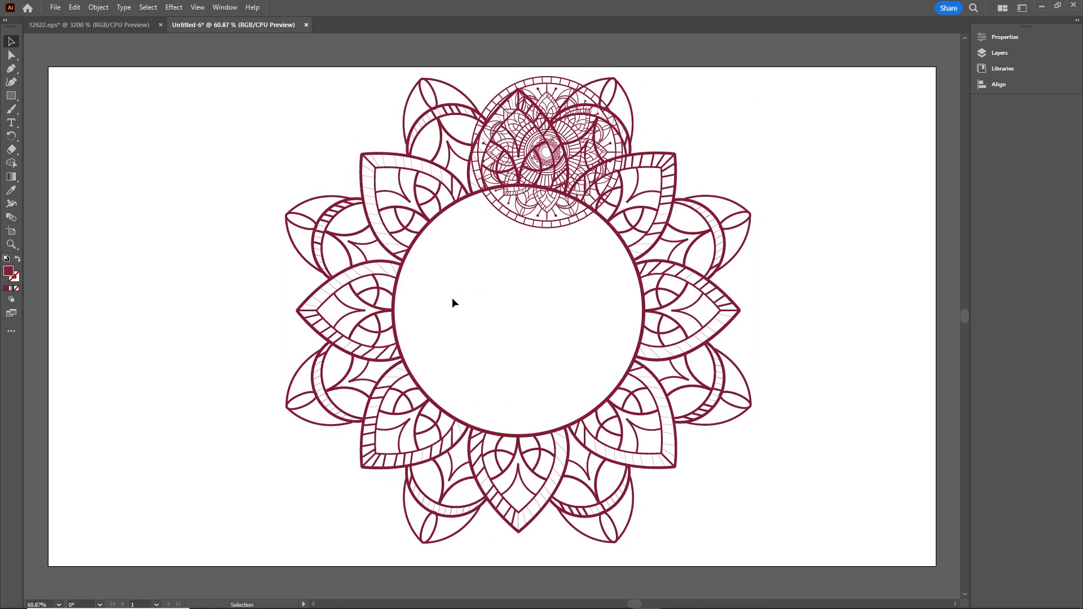
Move the round mandala inside the ring-shaped one and enlarge it from its centre until it nearly fills the opening.
{"action": "left_click", "coordinate": [533, 225]}
{"action": "left_click_drag", "start_coordinate": [534, 221], "coordinate": [506, 355]}
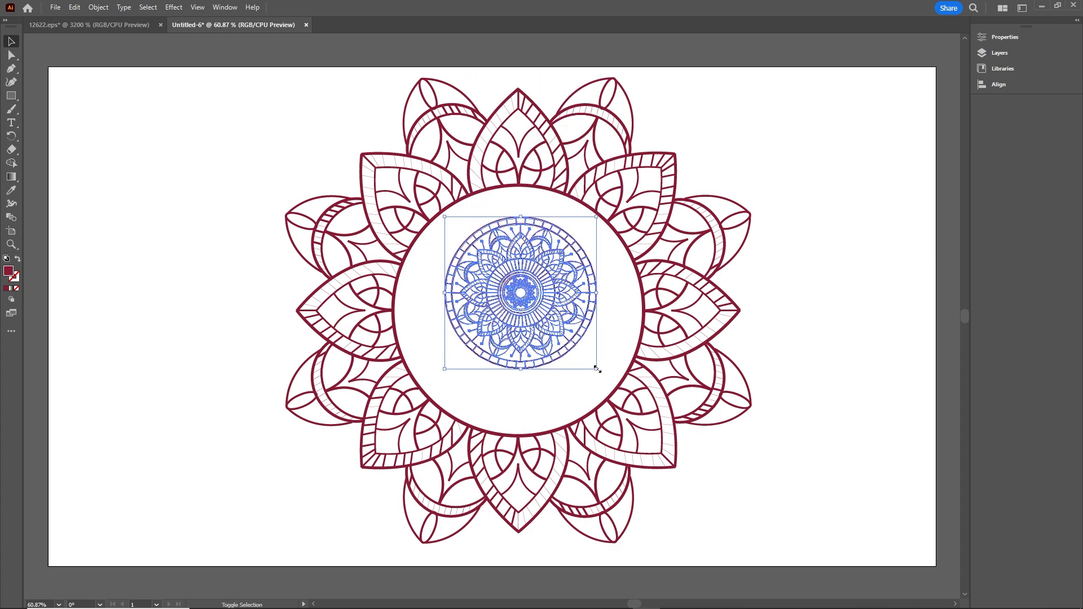
{"action": "left_click_drag", "start_coordinate": [597, 369], "coordinate": [660, 416]}
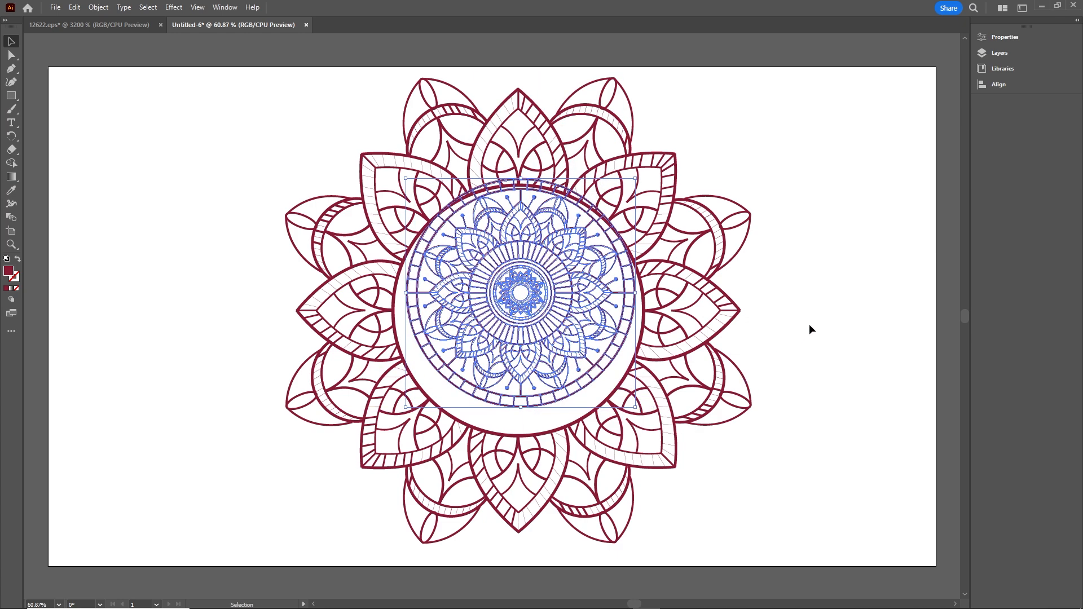
{"action": "left_click", "coordinate": [809, 324]}
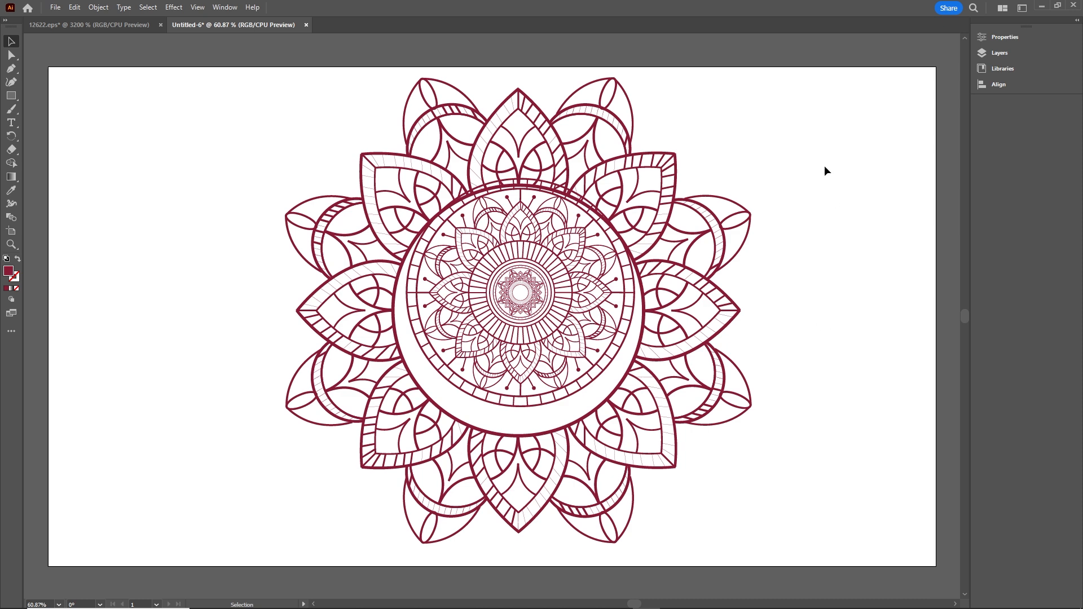
Select both mandalas and centre them horizontally and vertically, aligned to the artboard.
{"action": "left_click_drag", "start_coordinate": [815, 138], "coordinate": [242, 433]}
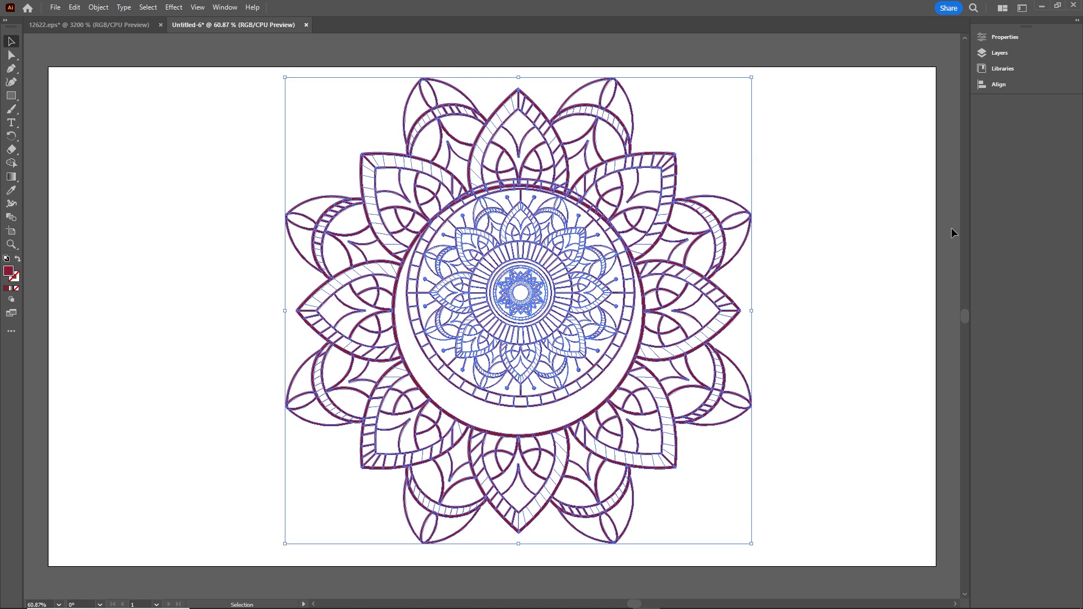
{"action": "left_click", "coordinate": [1000, 86]}
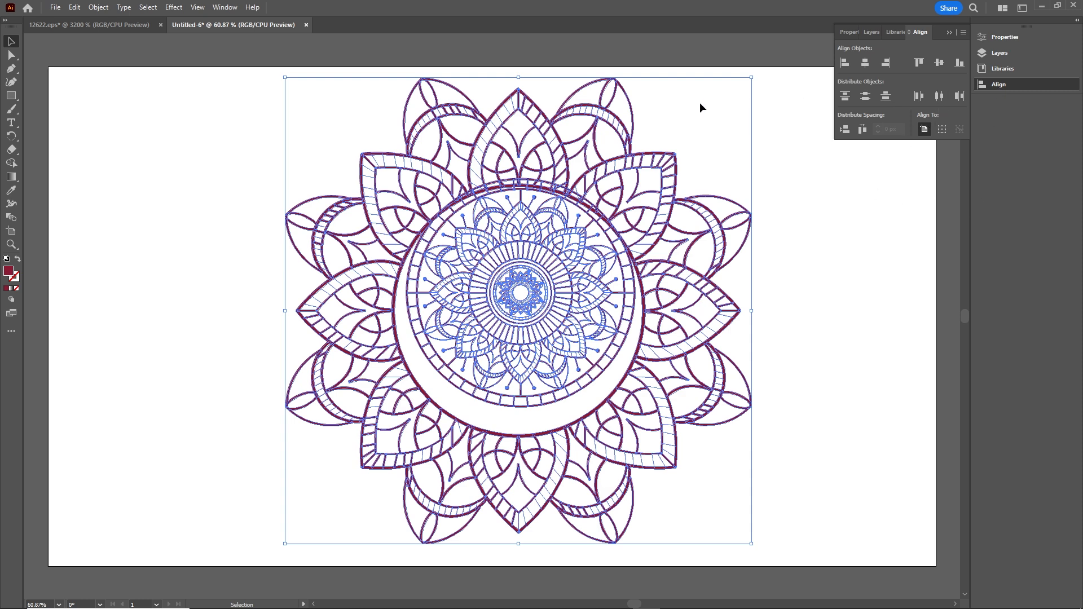
{"action": "left_click", "coordinate": [225, 7]}
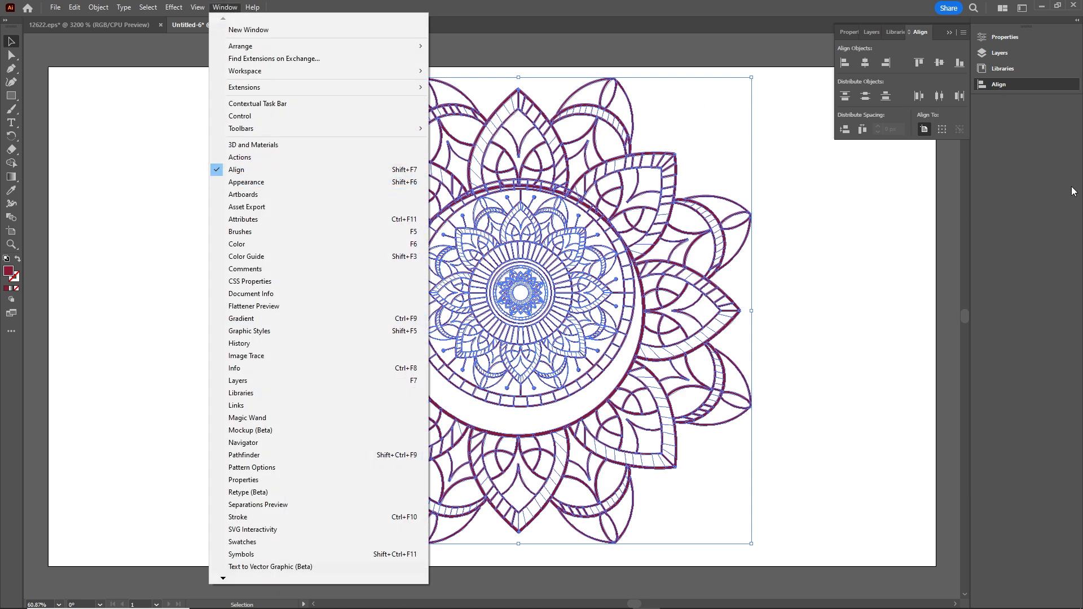
{"action": "left_click", "coordinate": [1010, 82]}
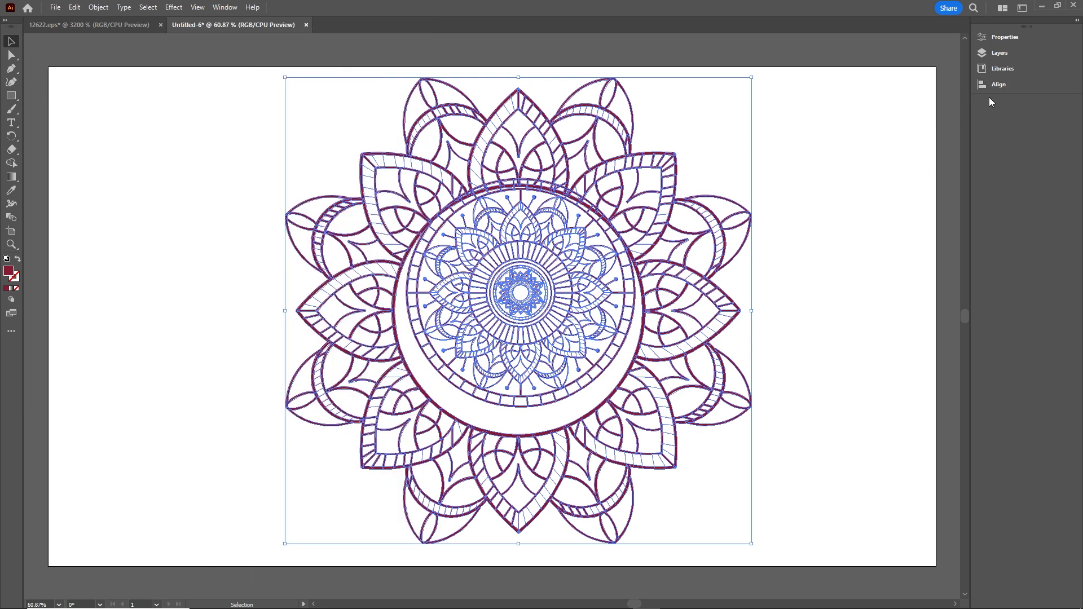
{"action": "left_click", "coordinate": [999, 86]}
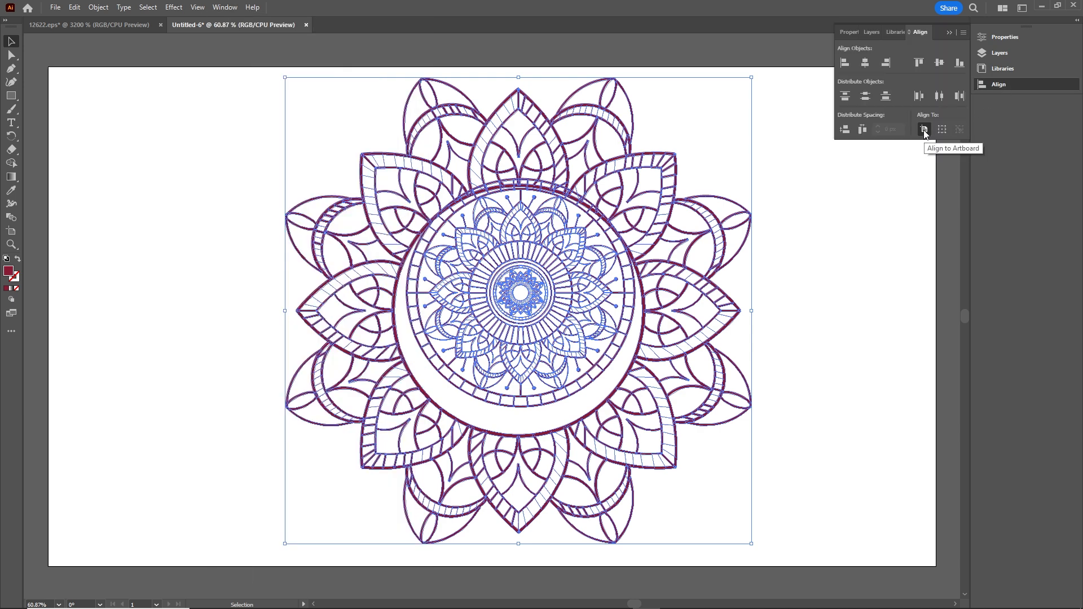
{"action": "left_click", "coordinate": [942, 130]}
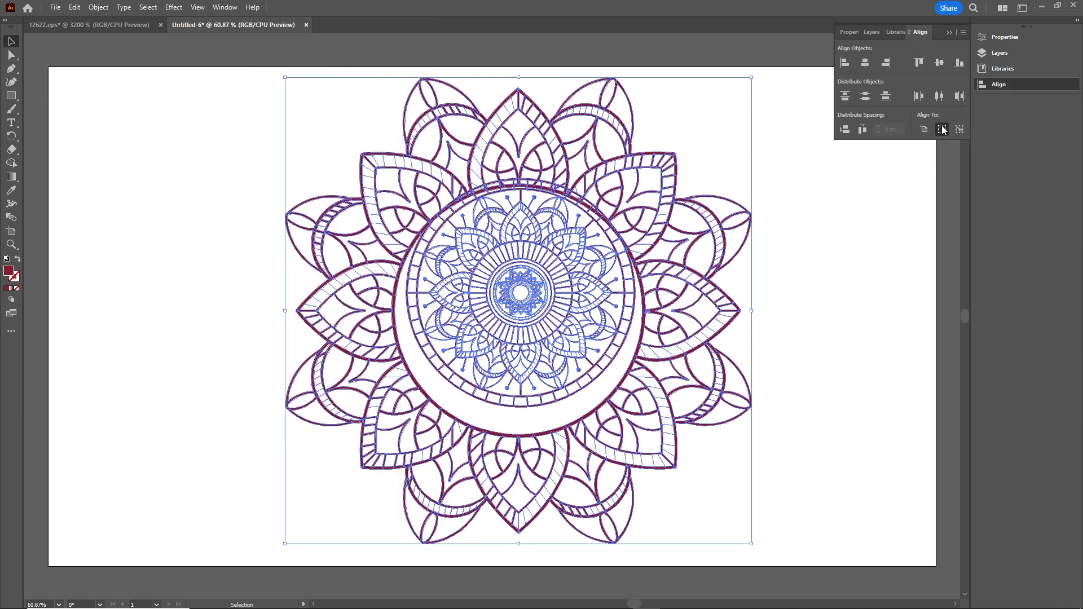
{"action": "left_click", "coordinate": [925, 131]}
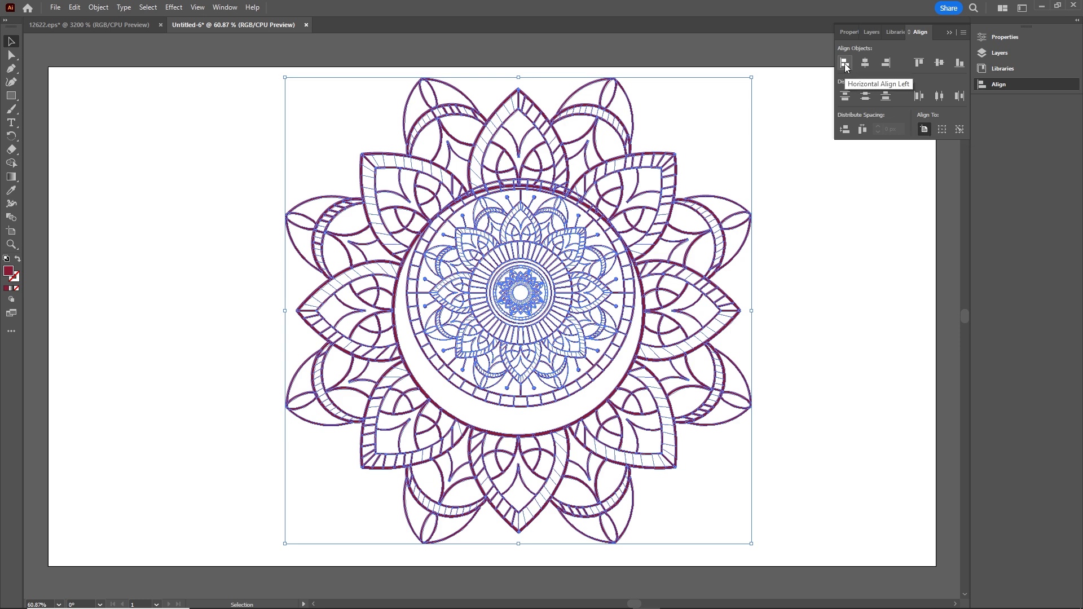
{"action": "left_click", "coordinate": [865, 64]}
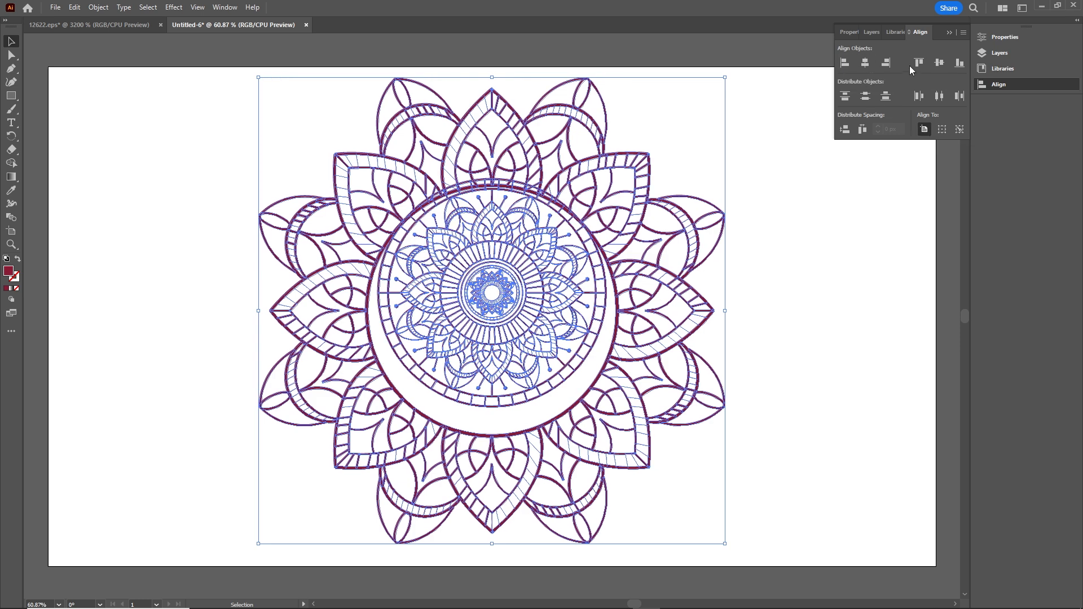
{"action": "left_click", "coordinate": [940, 63]}
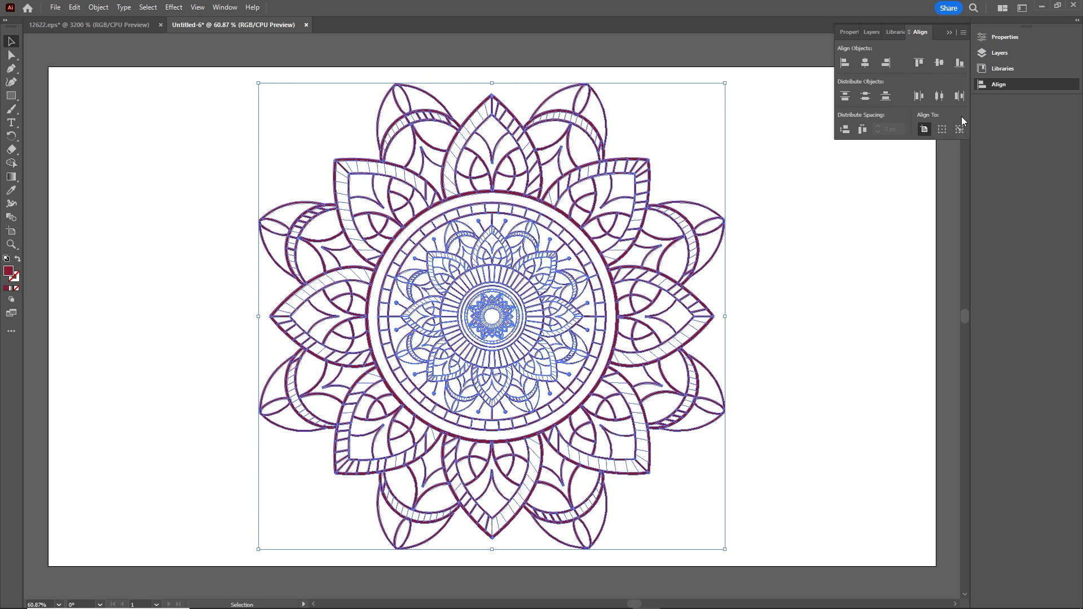
{"action": "left_click", "coordinate": [948, 34]}
{"action": "left_click", "coordinate": [855, 244]}
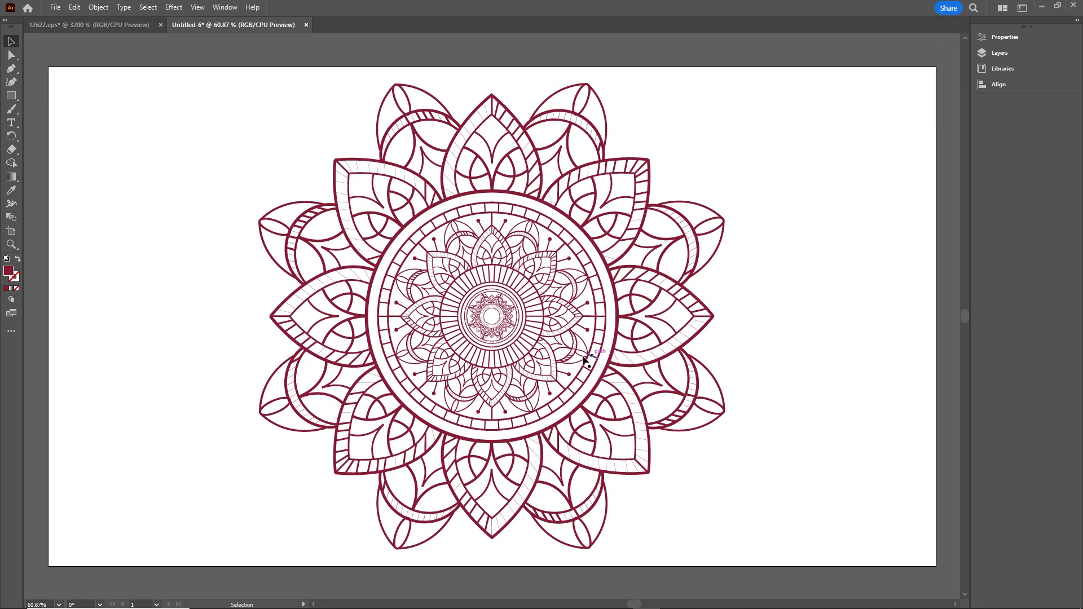
Enlarge the inner round mandala slightly from its centre to narrow the gap to the surrounding ring.
{"action": "left_click", "coordinate": [493, 311]}
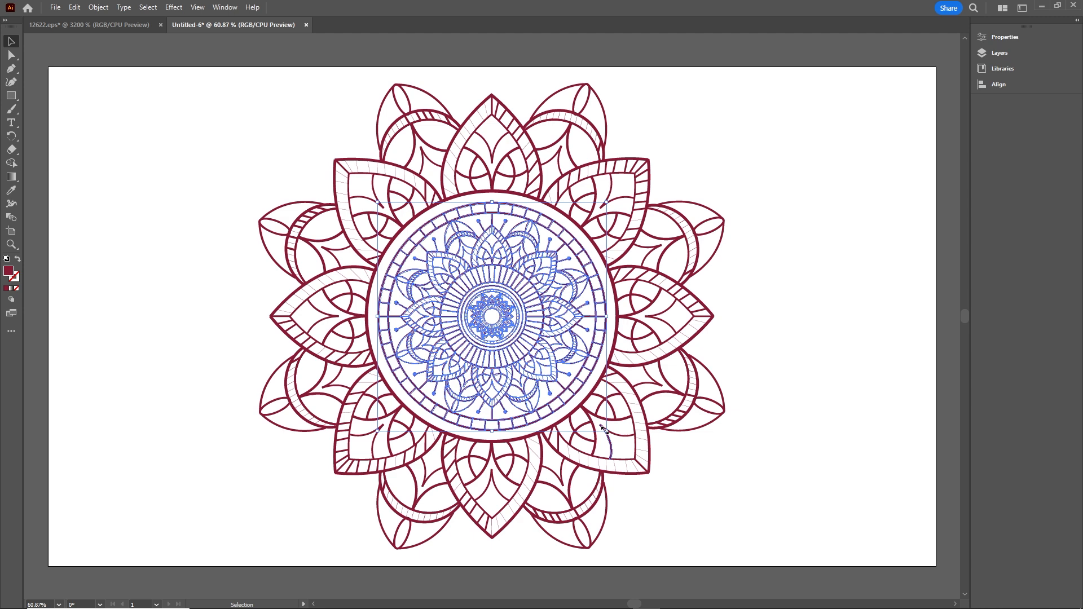
{"action": "left_click_drag", "start_coordinate": [603, 428], "coordinate": [613, 435]}
{"action": "left_click", "coordinate": [795, 335]}
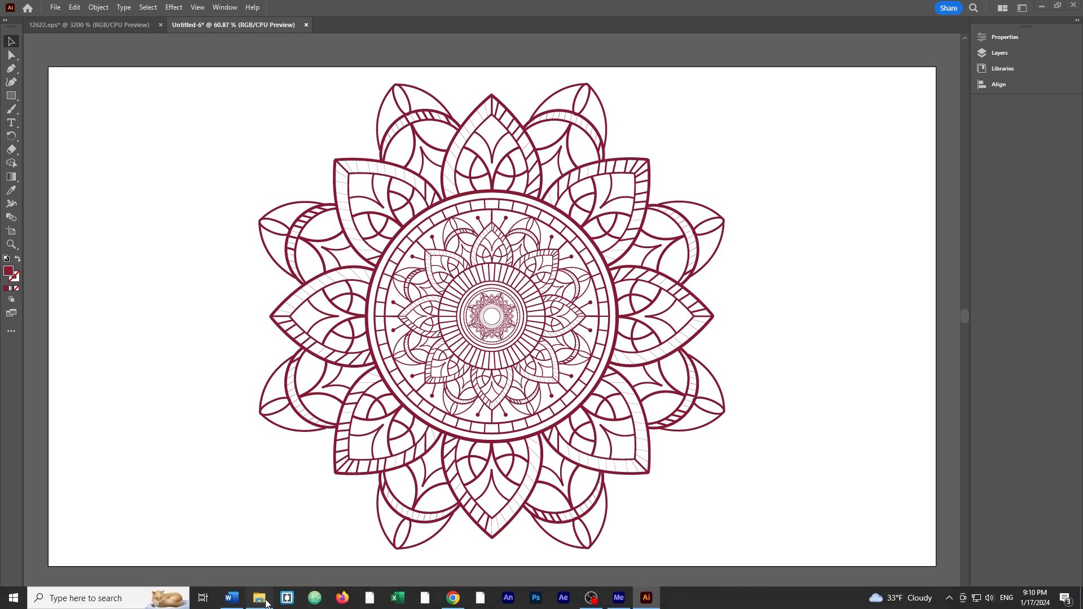
In File Explorer, extract chakras-concept-colorful-design.zip in the freepik2 folder.
{"action": "left_click", "coordinate": [259, 605]}
{"action": "left_click", "coordinate": [787, 130]}
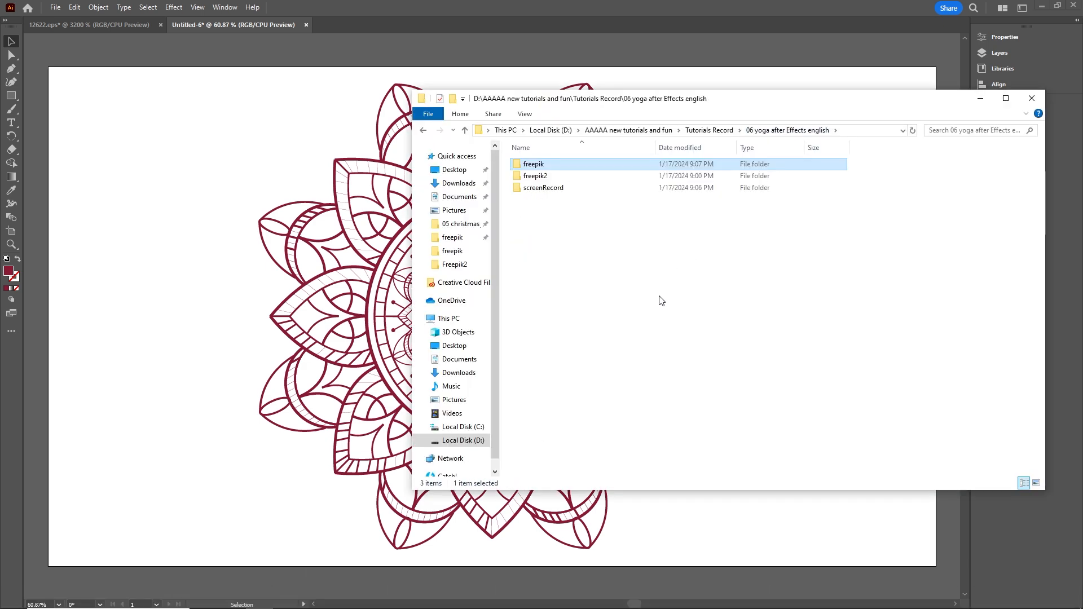
{"action": "double_click", "coordinate": [544, 178]}
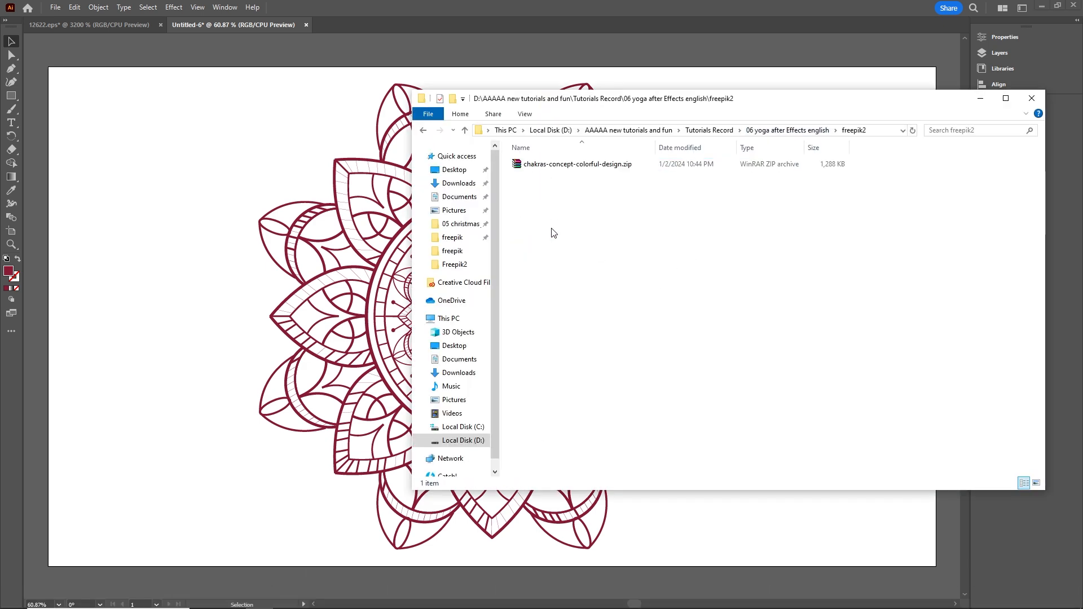
{"action": "left_click", "coordinate": [546, 165]}
{"action": "right_click", "coordinate": [545, 165]}
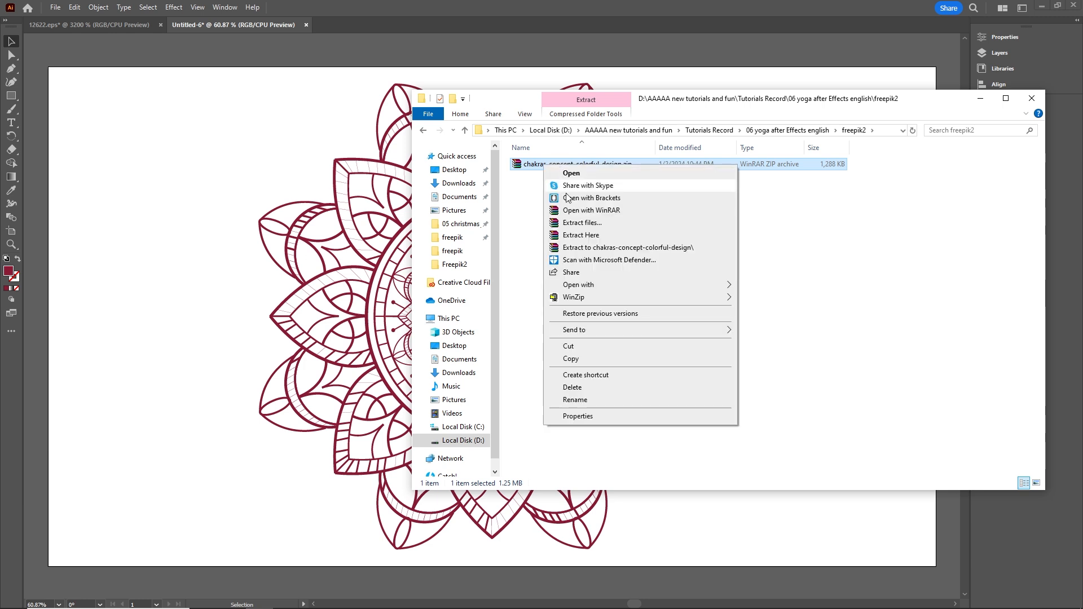
{"action": "left_click", "coordinate": [591, 225]}
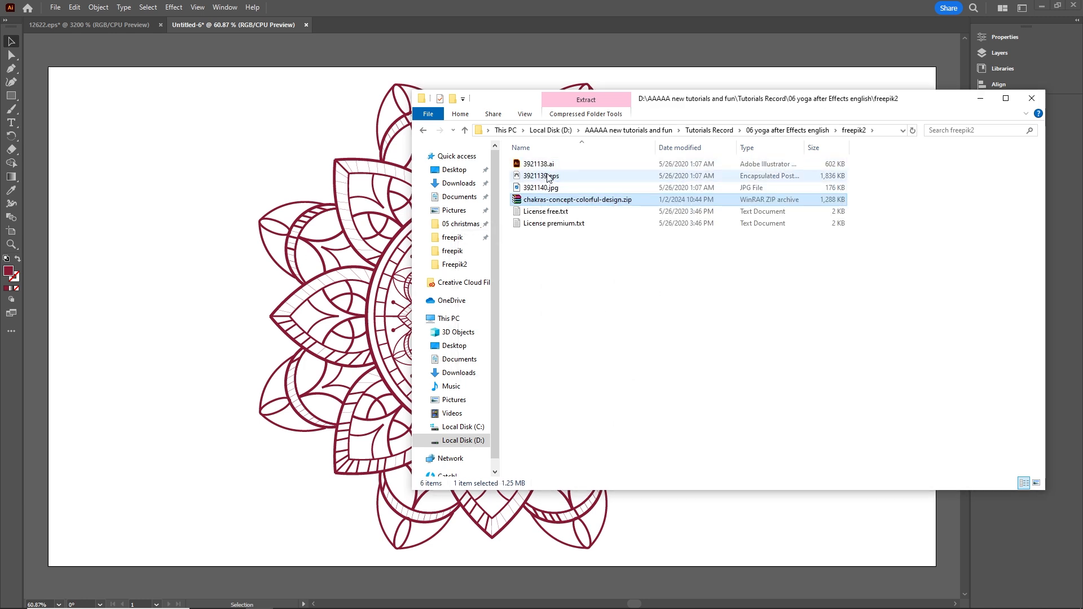
Open 3921138.ai in Illustrator and copy the purple meditating figure without its chakra symbols into the Untitled-6 document.
{"action": "double_click", "coordinate": [539, 164]}
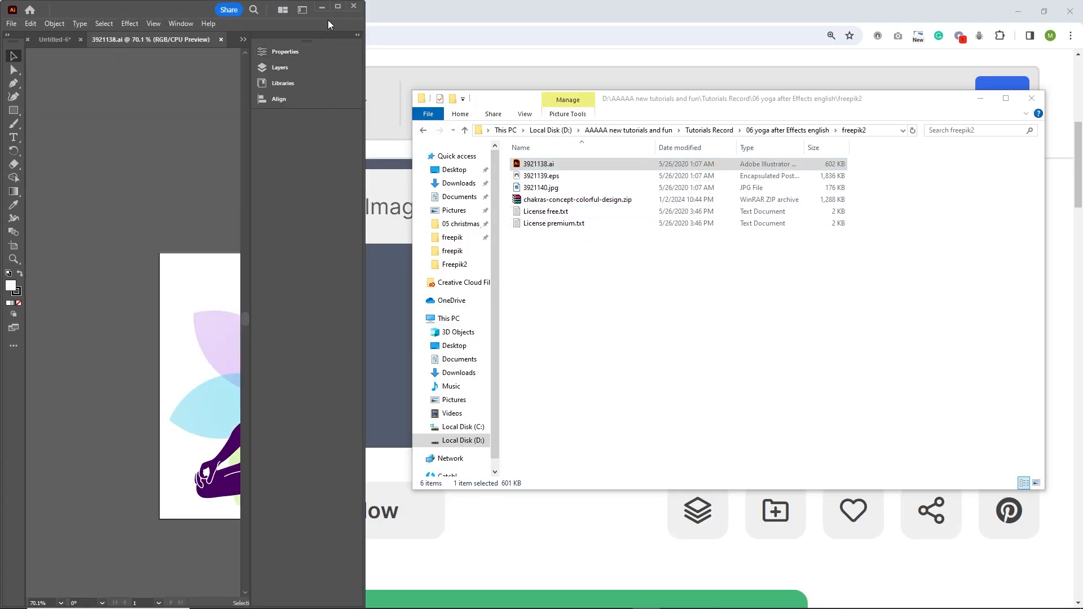
{"action": "left_click", "coordinate": [338, 8]}
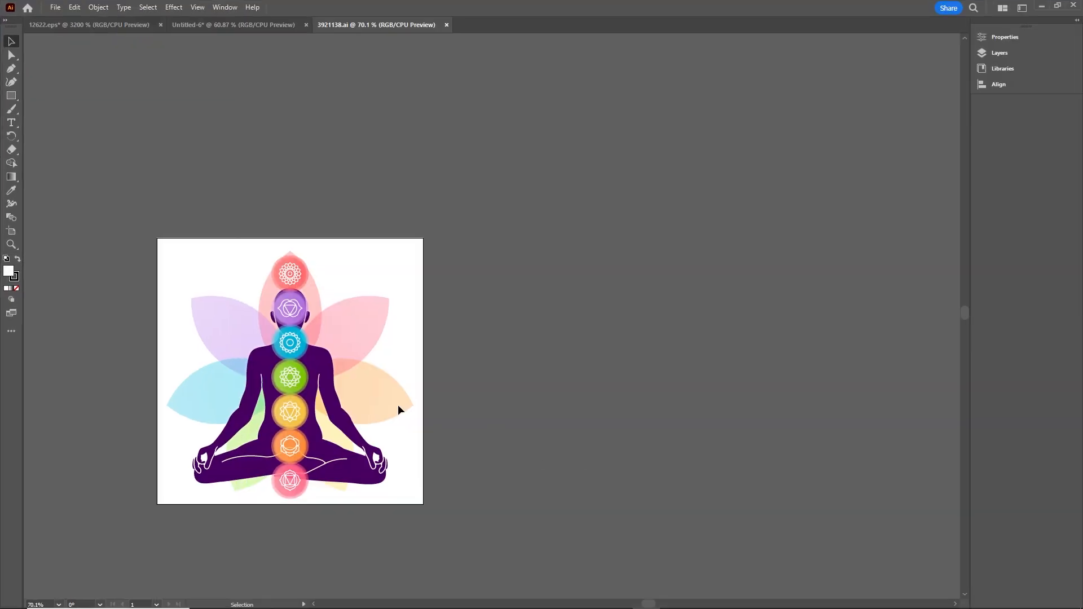
{"action": "left_click", "coordinate": [317, 362]}
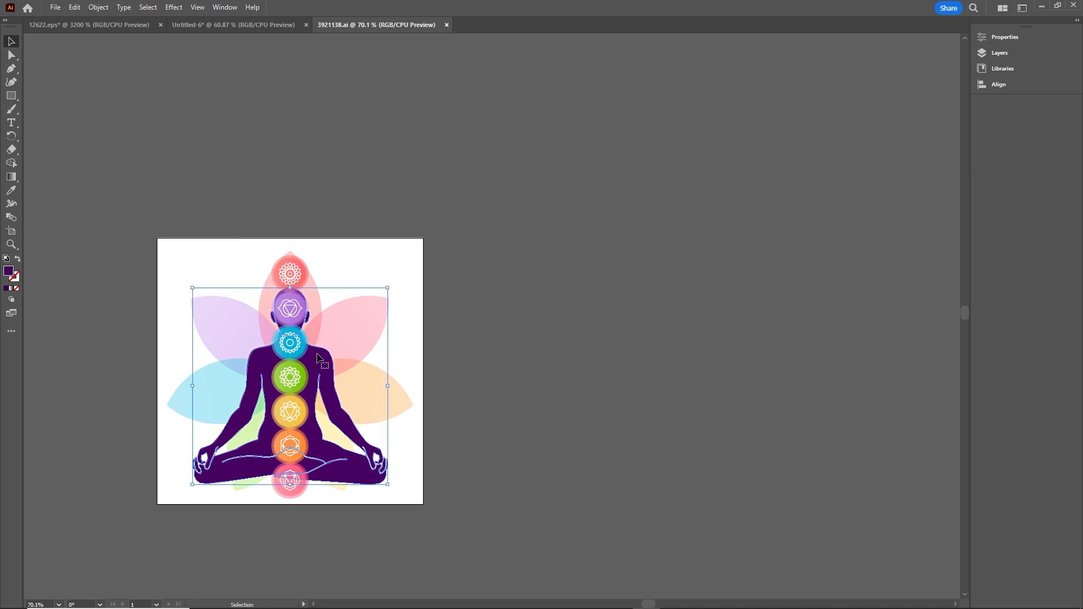
{"action": "left_click_drag", "start_coordinate": [322, 366], "coordinate": [413, 348]}
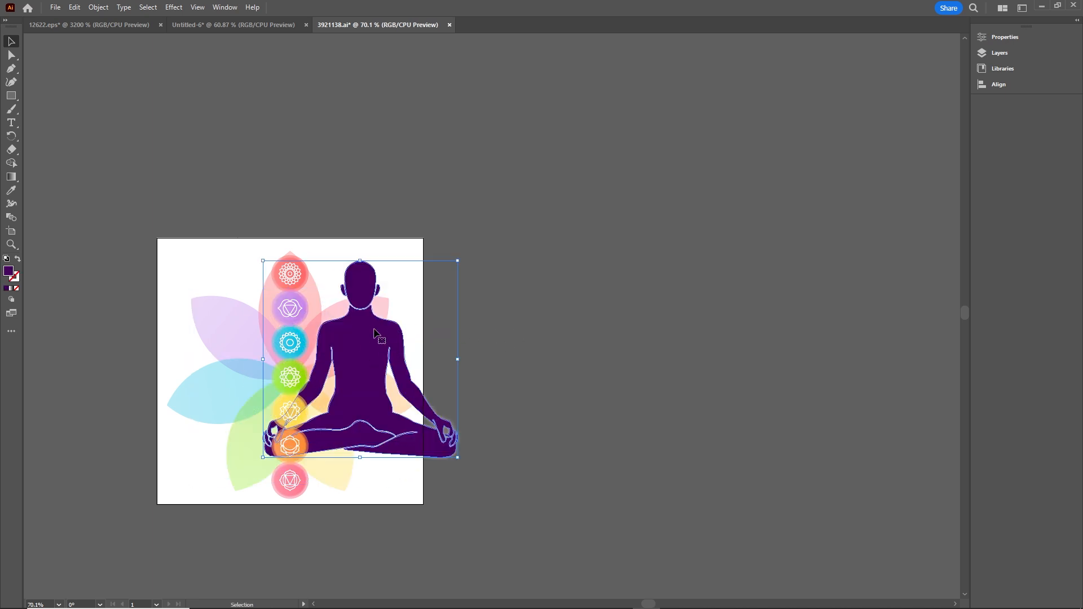
{"action": "left_click_drag", "start_coordinate": [374, 348], "coordinate": [519, 300]}
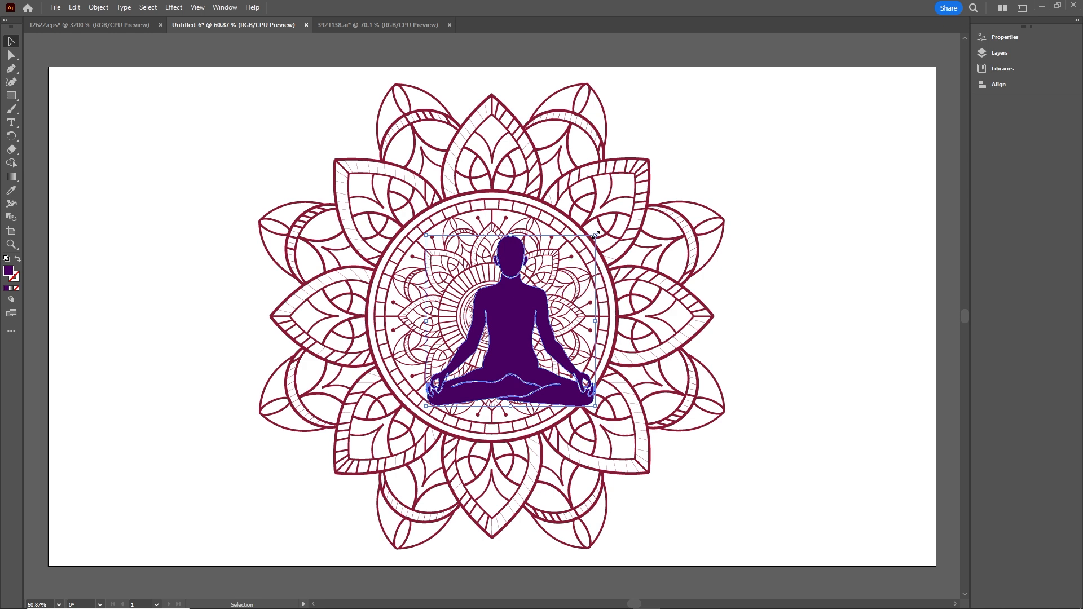
Enlarge the meditating figure proportionally from its centre until it covers most of the inner mandala and reaches the outer petals.
{"action": "left_click_drag", "start_coordinate": [590, 234], "coordinate": [677, 179]}
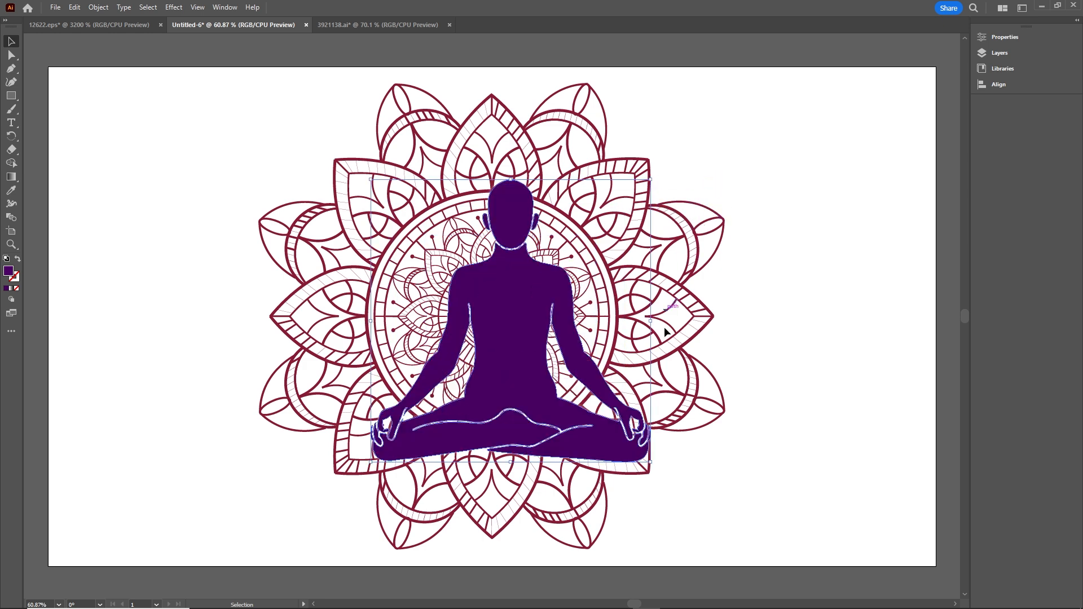
{"action": "left_click_drag", "start_coordinate": [650, 461], "coordinate": [695, 482]}
{"action": "left_click", "coordinate": [822, 361]}
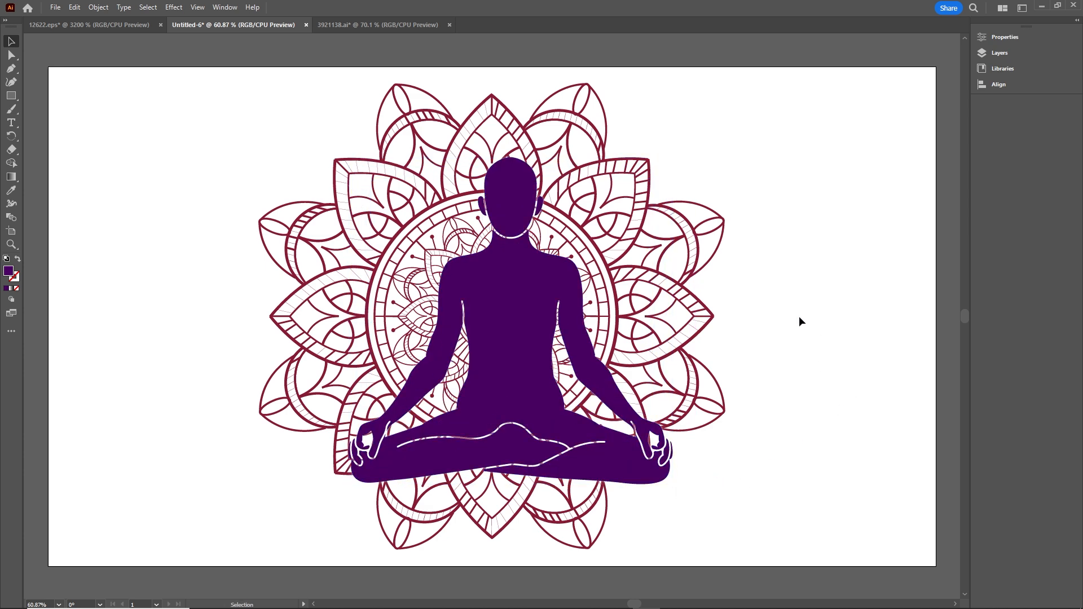
Centre the meditating figure horizontally on the artboard.
{"action": "left_click", "coordinate": [514, 344]}
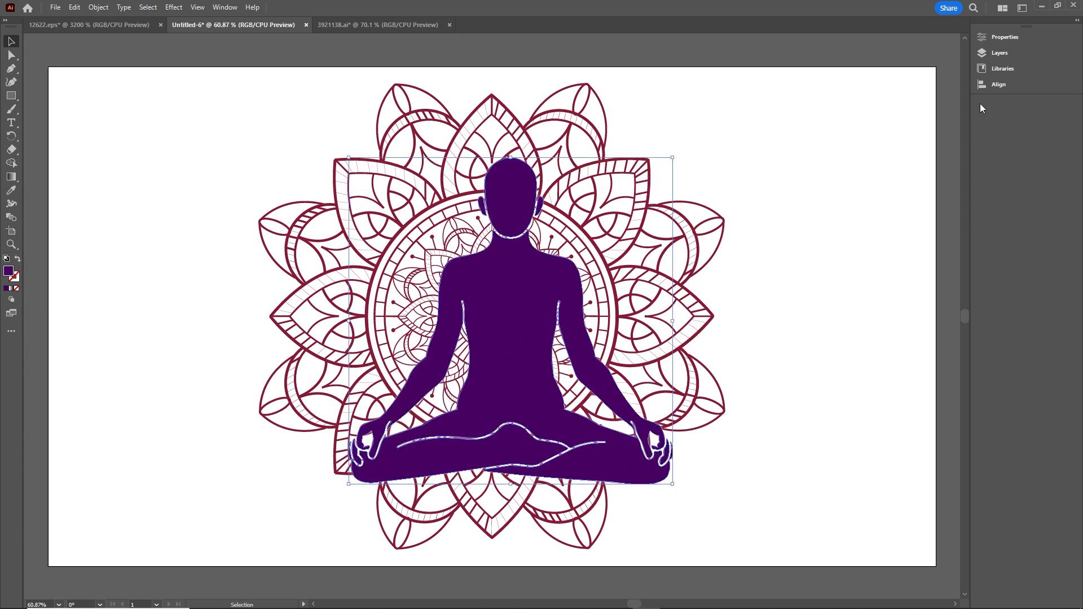
{"action": "left_click", "coordinate": [1000, 85]}
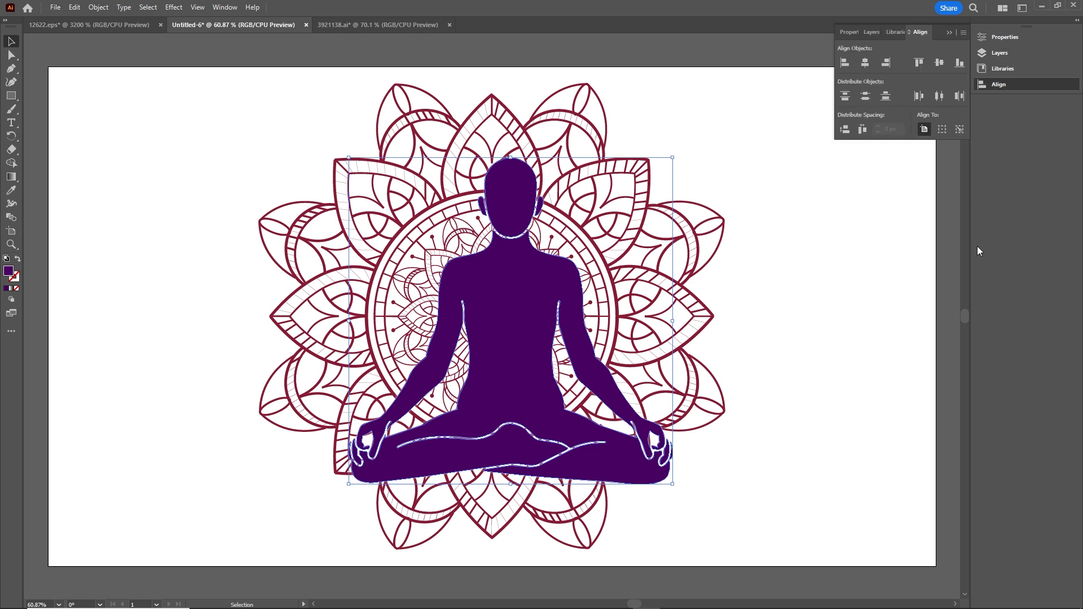
{"action": "left_click", "coordinate": [865, 63]}
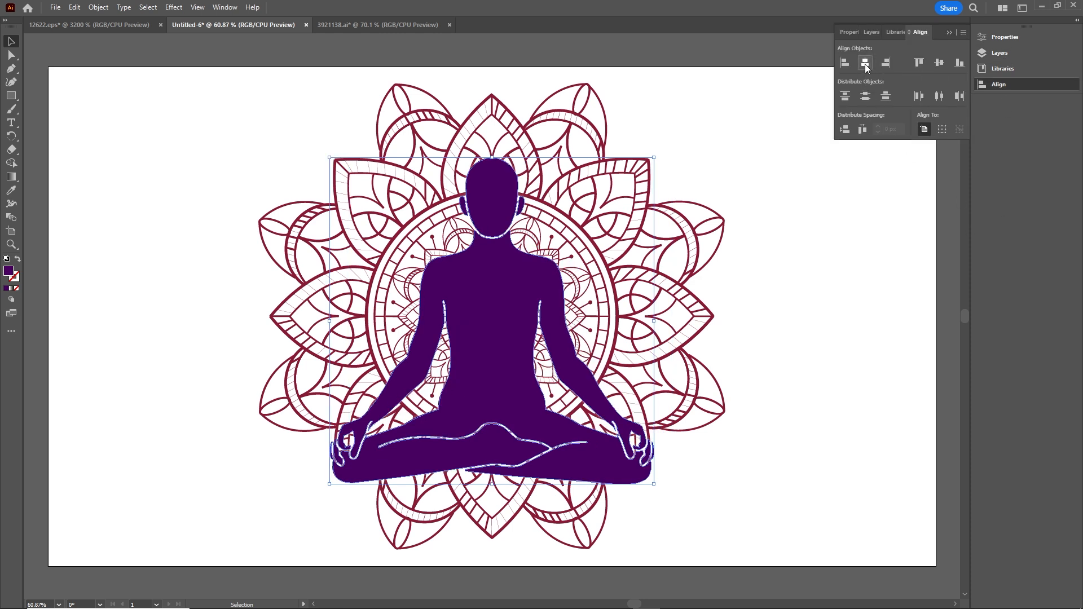
{"action": "left_click", "coordinate": [951, 33]}
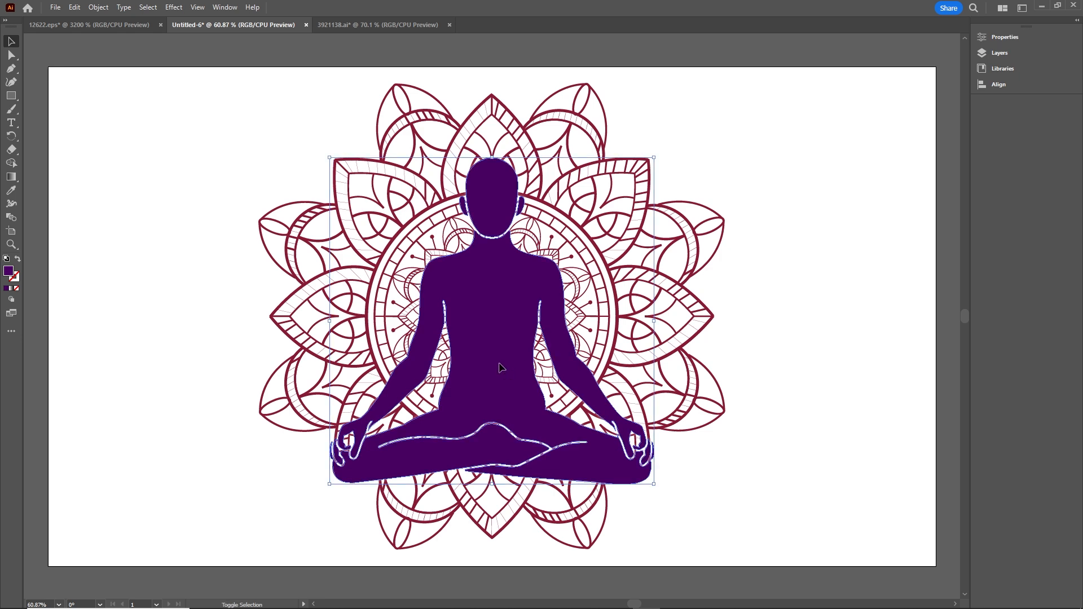
Move the meditating figure straight down in large increments until its legs sit just above the artboard's bottom edge.
{"action": "key", "text": "shift+Down"}
{"action": "key", "text": "shift+Down"}
{"action": "key", "text": "shift+Down"}
{"action": "key", "text": "shift+Down"}
{"action": "key", "text": "shift+Down"}
{"action": "key", "text": "shift+Down"}
{"action": "key", "text": "shift+Down"}
{"action": "key", "text": "shift+Down"}
{"action": "key", "text": "shift+Down"}
{"action": "key", "text": "shift+Down"}
{"action": "key", "text": "shift+Down"}
{"action": "key", "text": "shift+Down"}
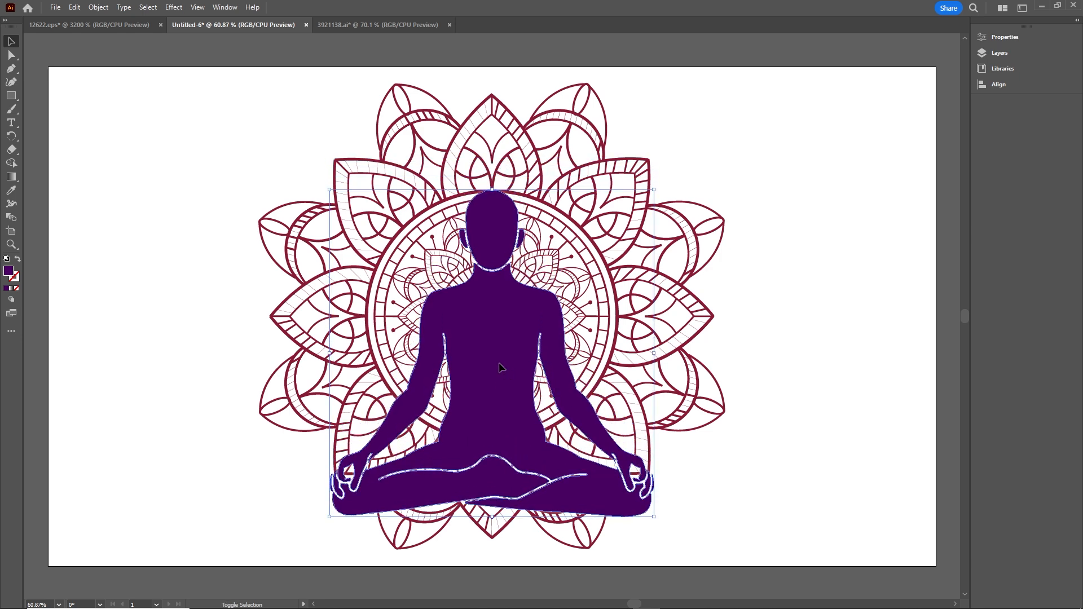
{"action": "key", "text": "shift+Down"}
{"action": "key", "text": "shift+Down"}
{"action": "key", "text": "shift+Down"}
{"action": "key", "text": "shift+Down"}
{"action": "key", "text": "shift+Down"}
{"action": "key", "text": "shift+Down"}
{"action": "key", "text": "shift+Down"}
{"action": "key", "text": "shift+Down"}
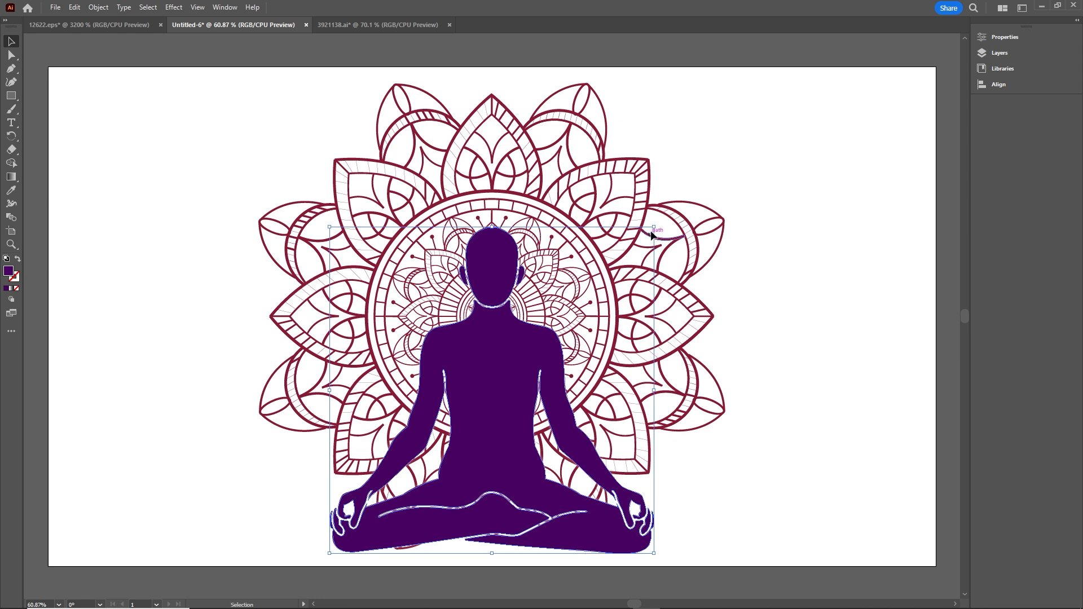
Enlarge the figure slightly from its centre and raise it until its head meets the ring's upper inner edge and its legs fit the artboard.
{"action": "left_click_drag", "start_coordinate": [654, 229], "coordinate": [680, 200]}
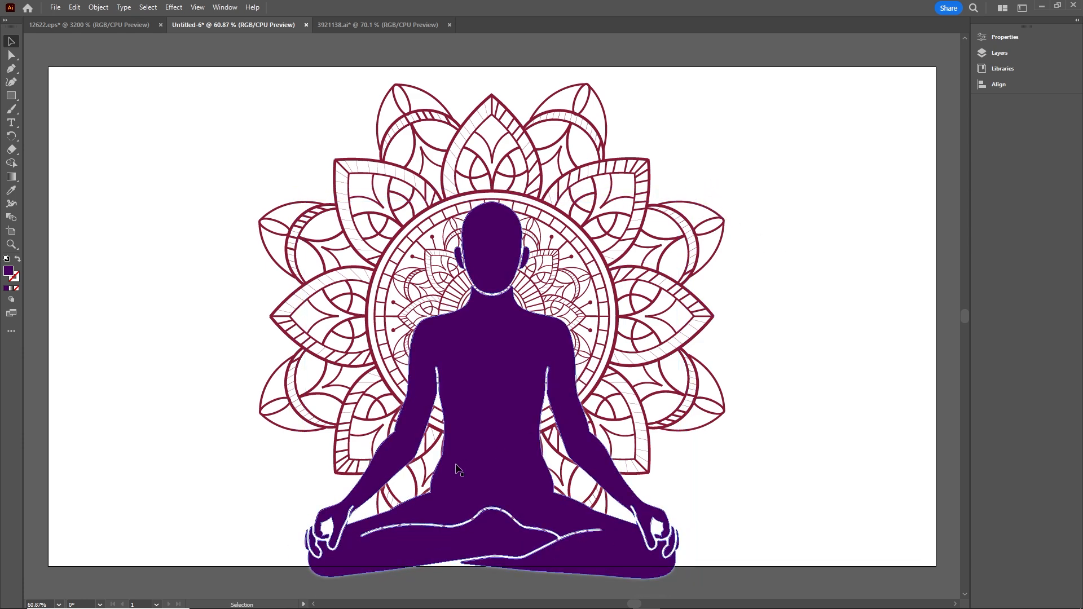
{"action": "key", "text": "shift+Up"}
{"action": "key", "text": "shift+Up"}
{"action": "key", "text": "shift+Up"}
{"action": "key", "text": "shift+Up"}
{"action": "key", "text": "shift+Up"}
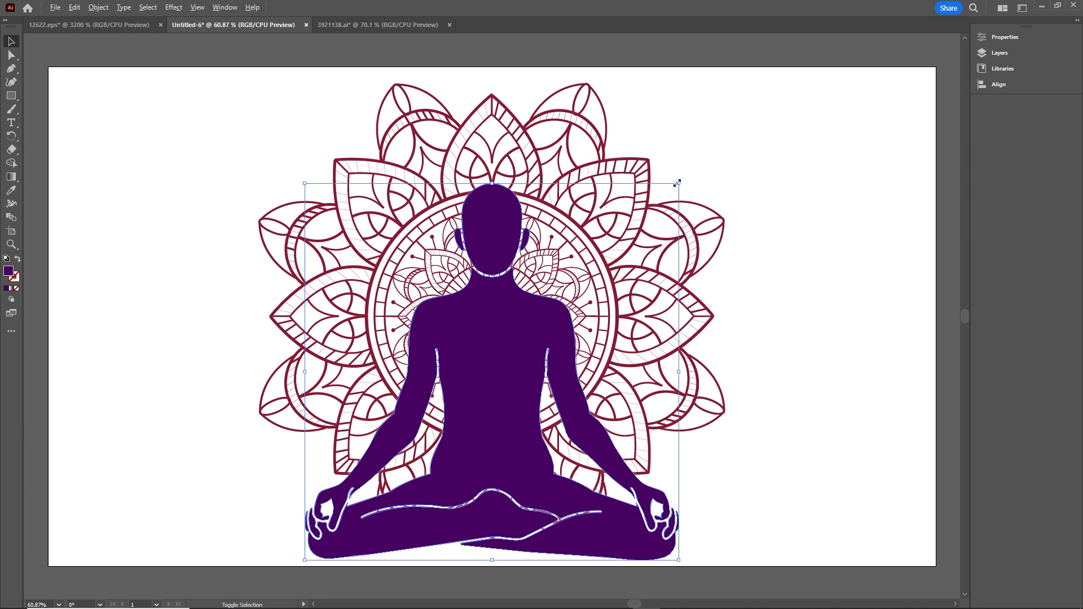
{"action": "left_click_drag", "start_coordinate": [678, 184], "coordinate": [673, 189]}
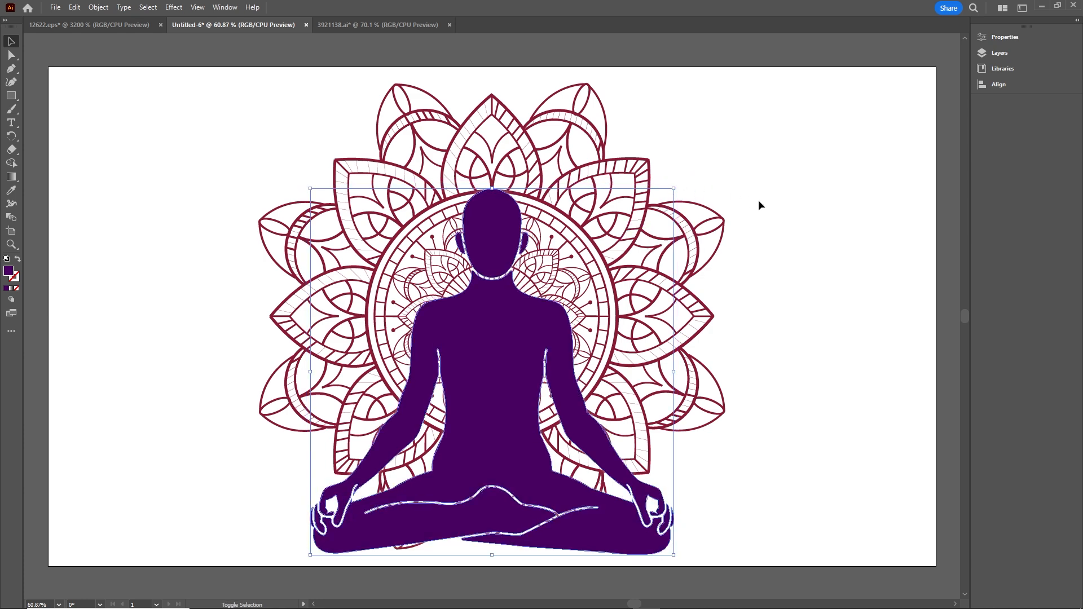
Select both the inner and outer mandalas and set their fill colour to white (ffffff).
{"action": "left_click", "coordinate": [860, 265]}
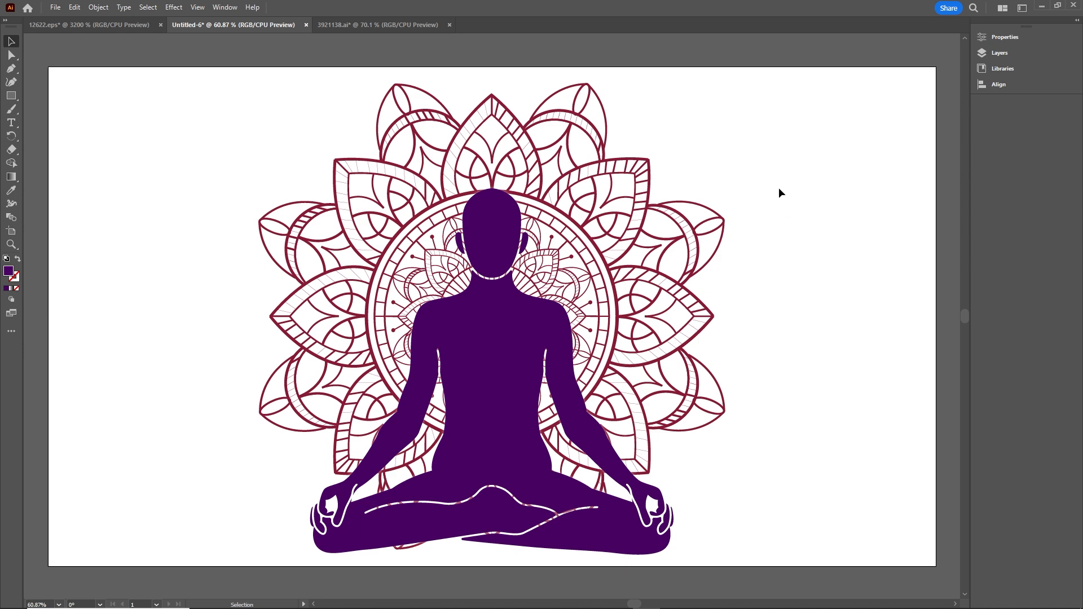
{"action": "left_click_drag", "start_coordinate": [779, 190], "coordinate": [593, 291]}
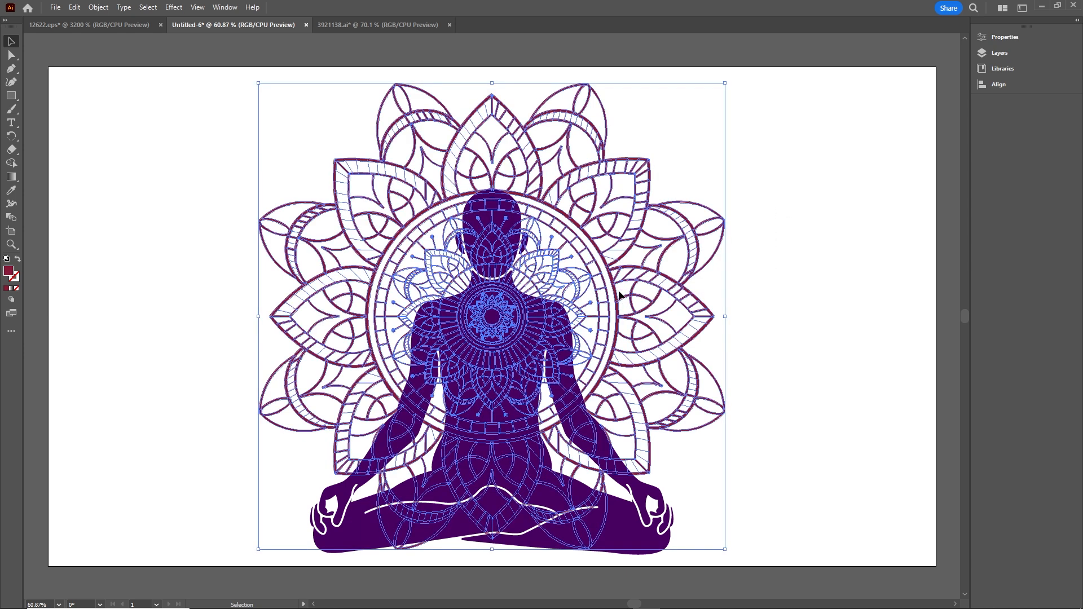
{"action": "left_click", "coordinate": [807, 299]}
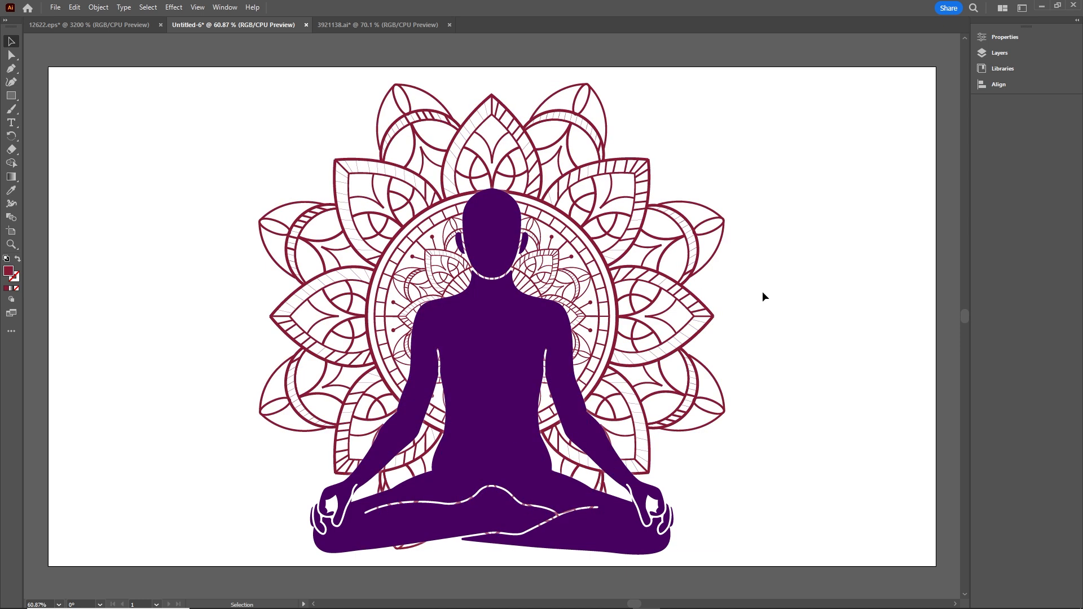
{"action": "left_click", "coordinate": [553, 277]}
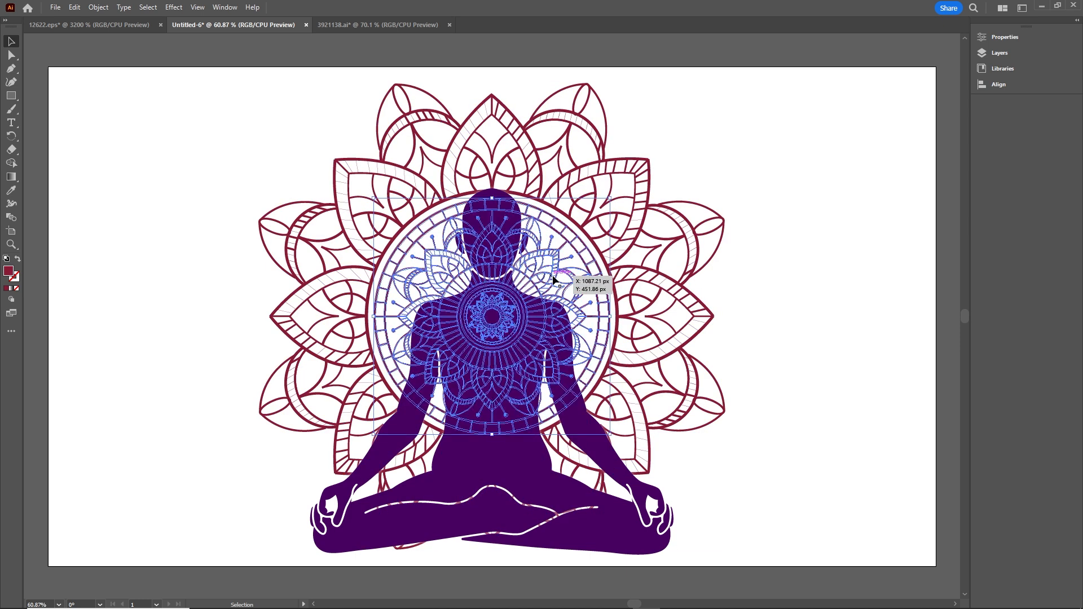
{"action": "left_click", "coordinate": [586, 177], "text": "shift"}
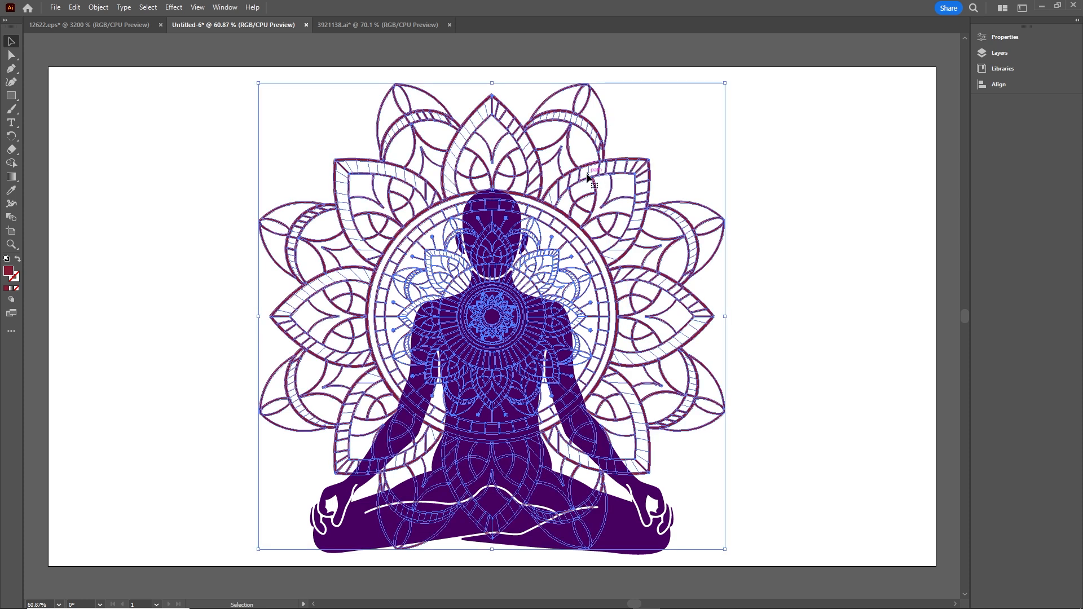
{"action": "double_click", "coordinate": [9, 273]}
{"action": "left_click_drag", "start_coordinate": [507, 264], "coordinate": [487, 250]}
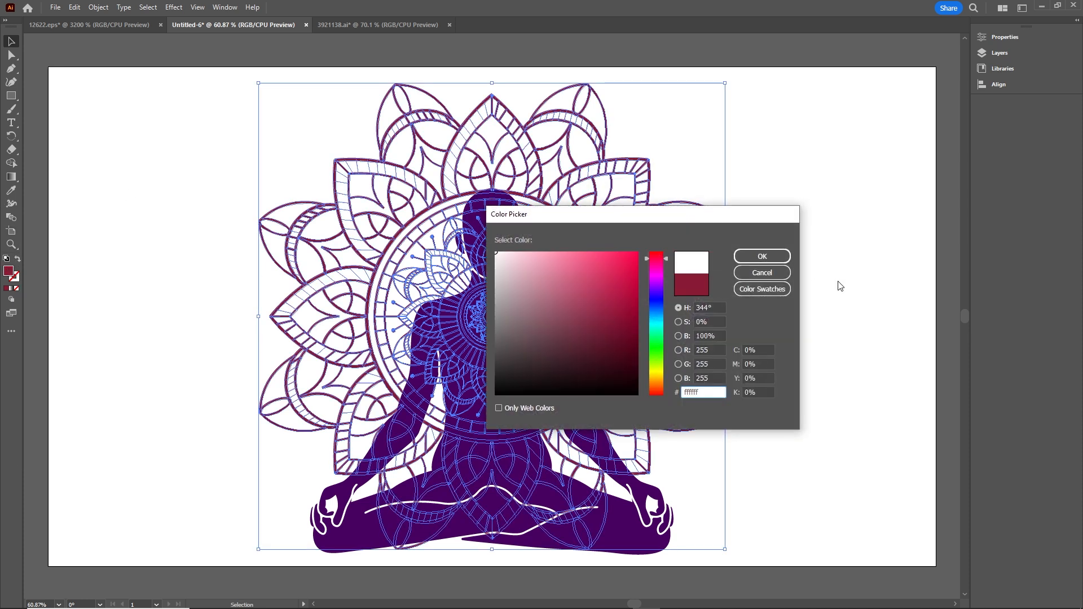
{"action": "left_click", "coordinate": [767, 259]}
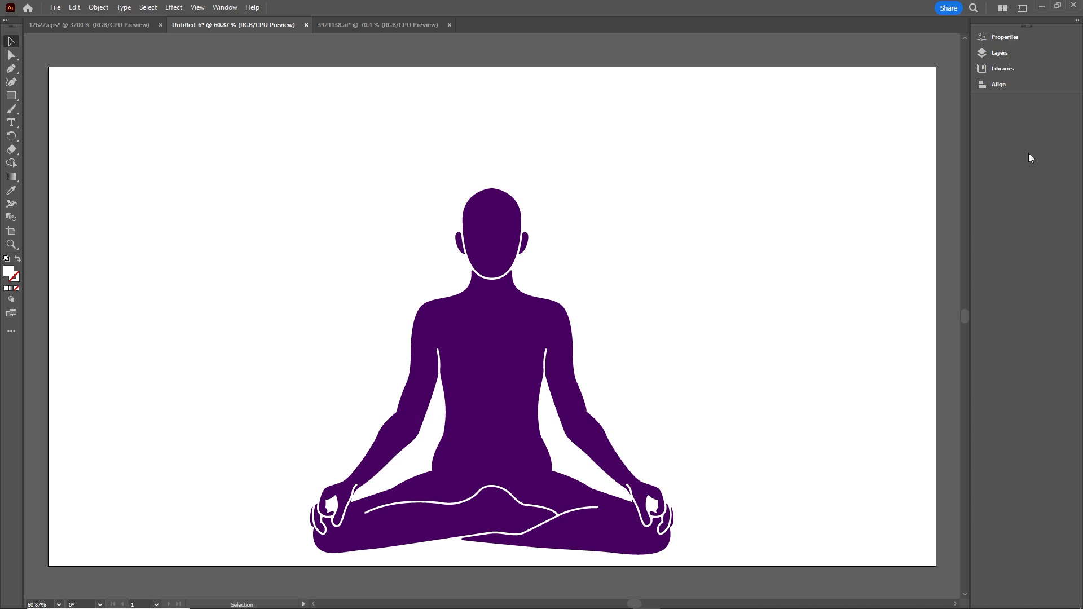
Set the Layers panel's row size to a custom 60 pixels to enlarge the layer thumbnails.
{"action": "left_click", "coordinate": [998, 51]}
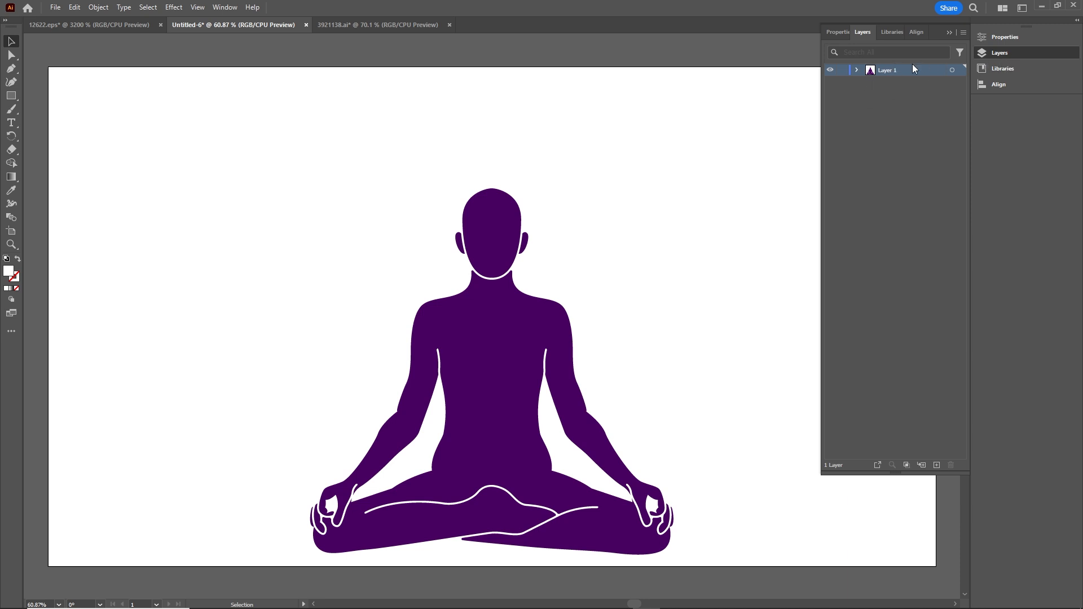
{"action": "left_click", "coordinate": [963, 33]}
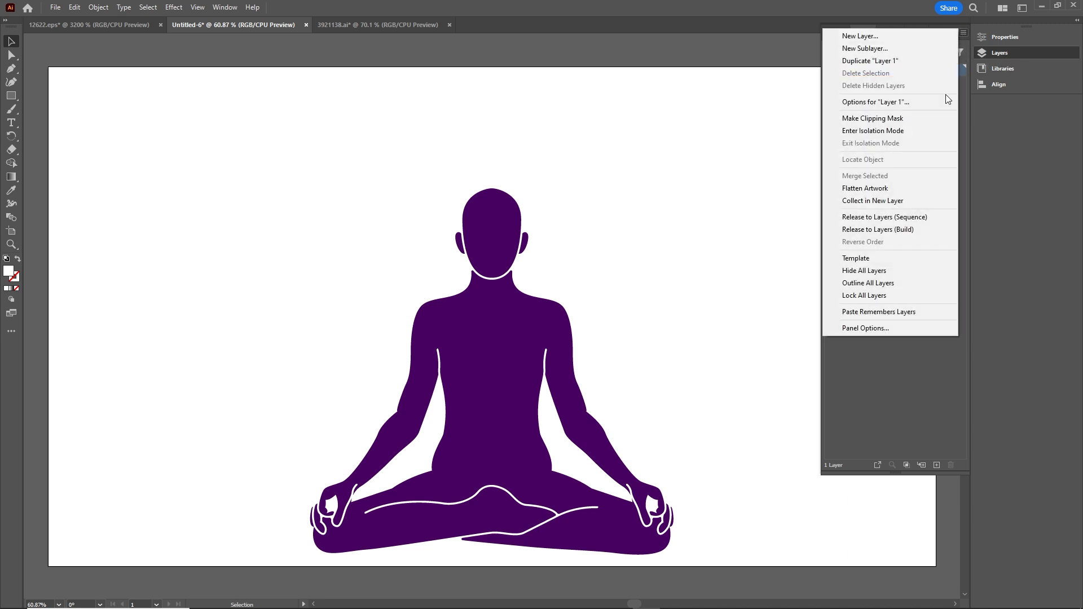
{"action": "left_click", "coordinate": [859, 329]}
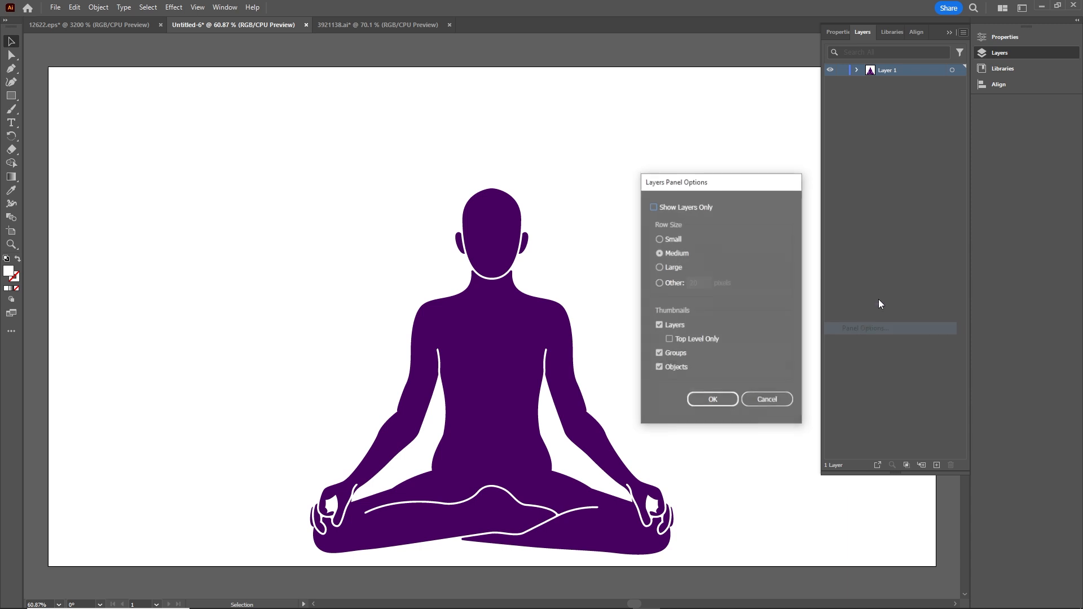
{"action": "left_click", "coordinate": [658, 283]}
{"action": "double_click", "coordinate": [692, 282]}
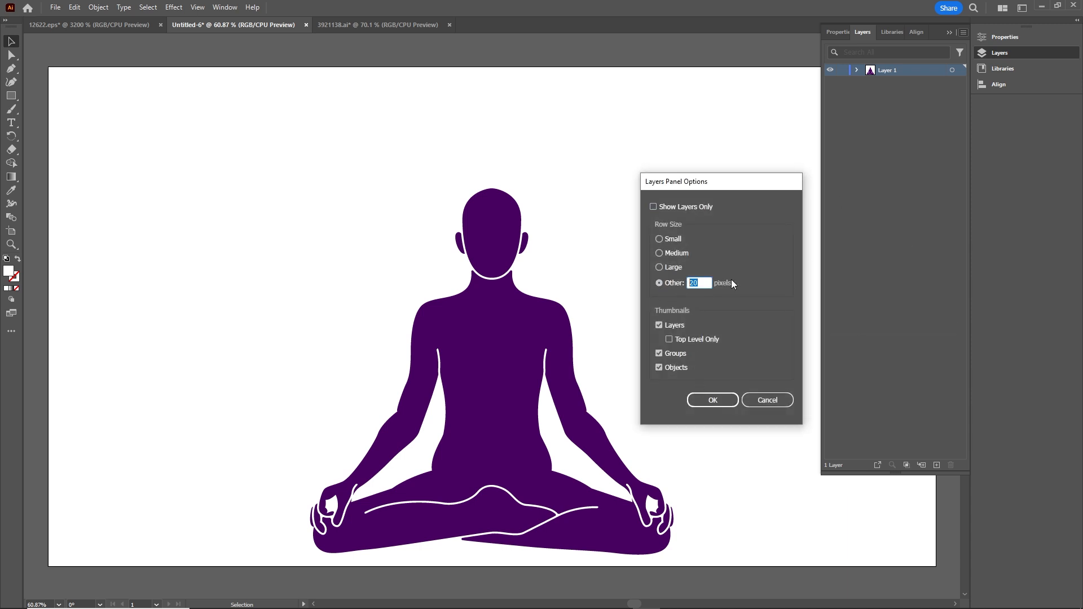
{"action": "type", "text": "60"}
{"action": "left_click", "coordinate": [718, 400]}
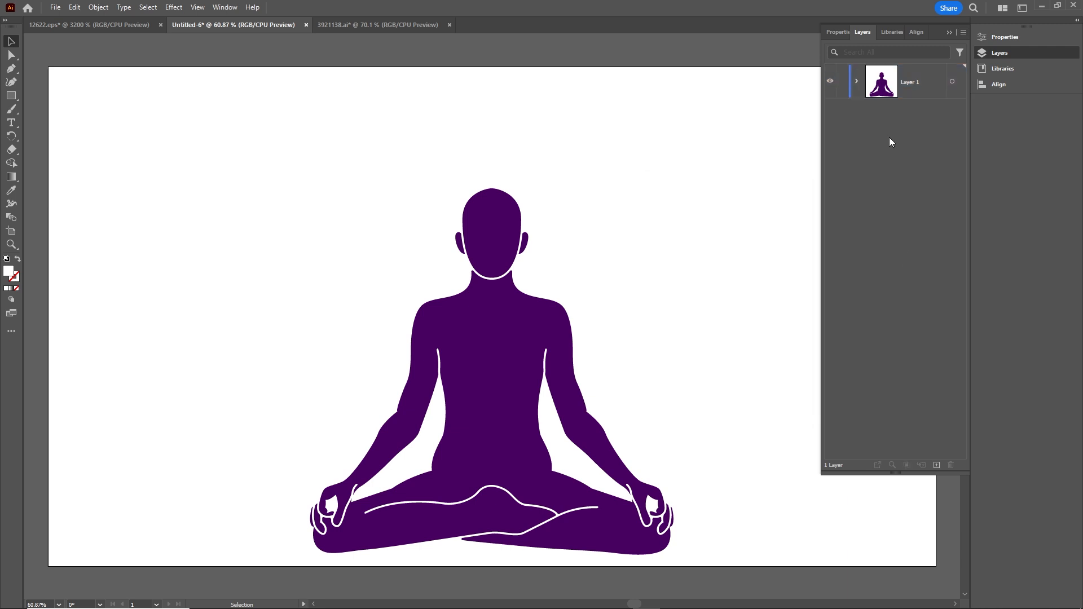
Move the meditating figure below both mandala groups within Layer 1.
{"action": "left_click", "coordinate": [857, 81]}
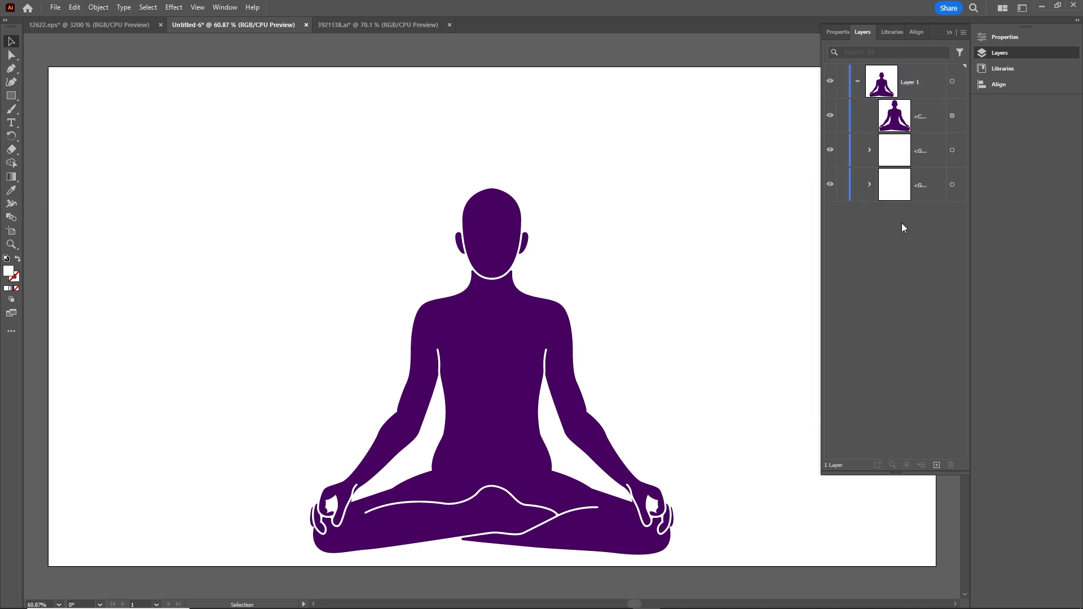
{"action": "left_click", "coordinate": [922, 116]}
{"action": "left_click_drag", "start_coordinate": [924, 115], "coordinate": [931, 201]}
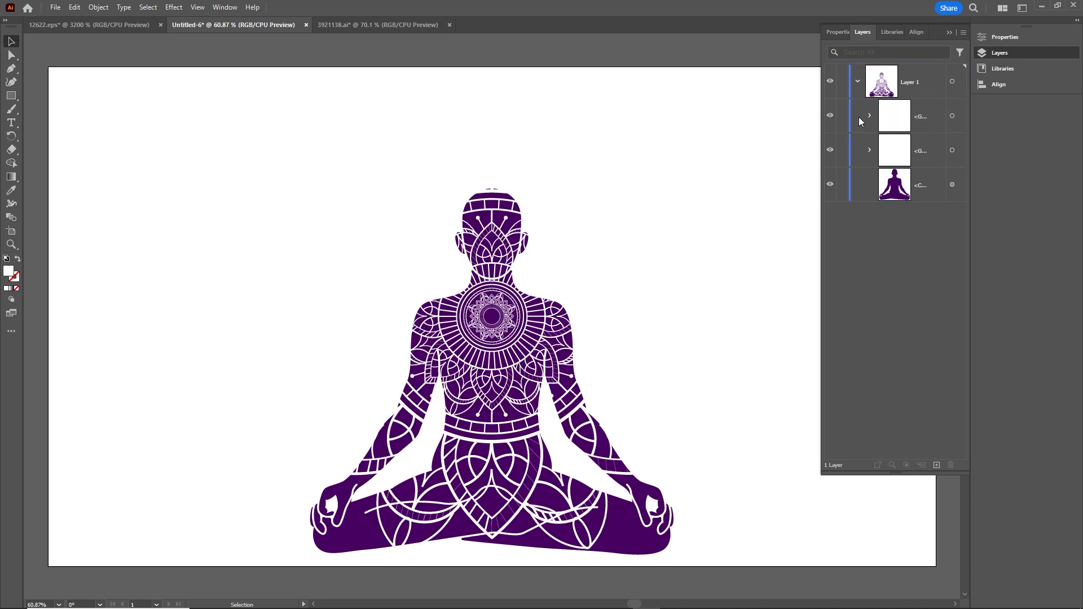
{"action": "left_click", "coordinate": [857, 80]}
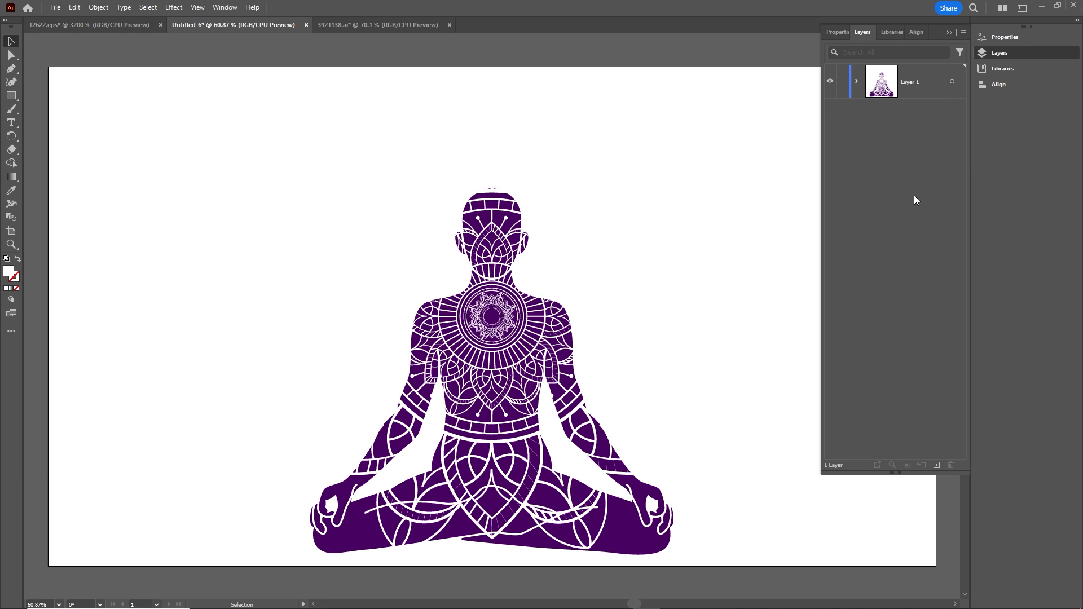
Release the contents of Layer 1 to separate layers using the Sequence option.
{"action": "left_click", "coordinate": [905, 75]}
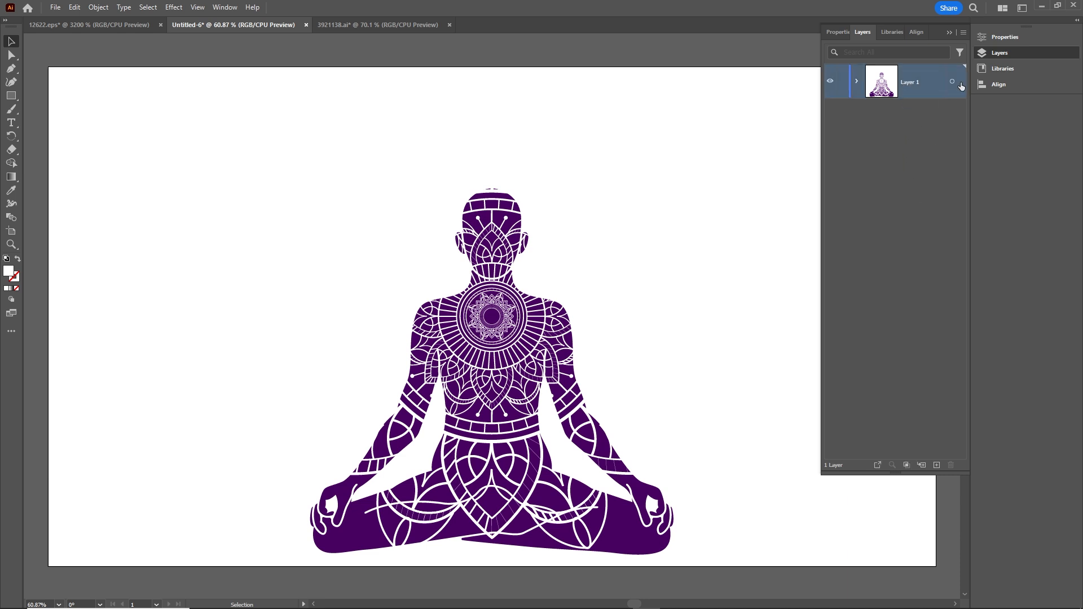
{"action": "left_click", "coordinate": [963, 34]}
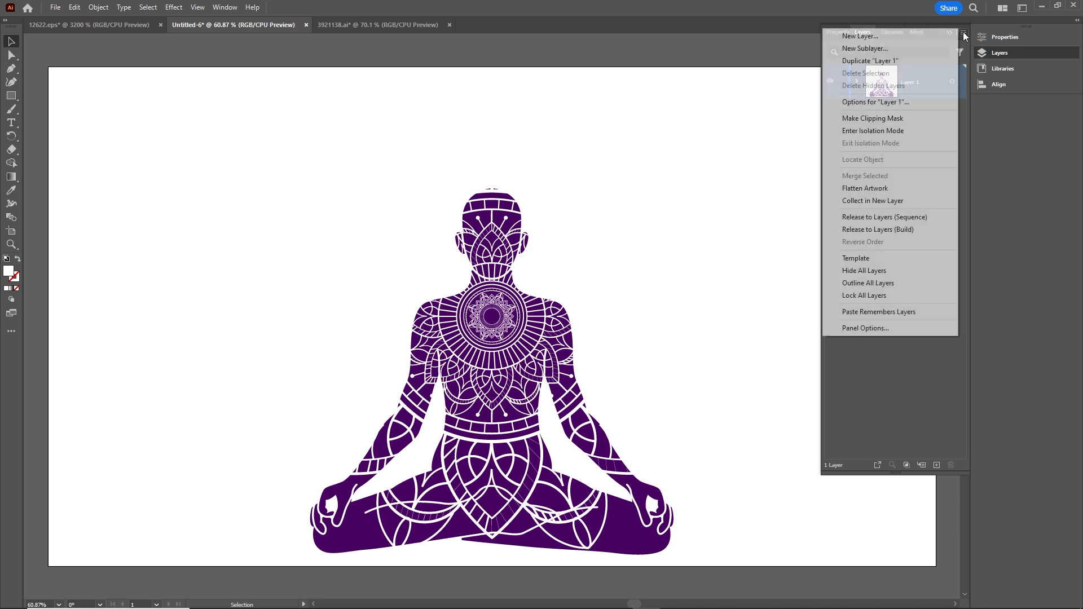
{"action": "left_click", "coordinate": [882, 219]}
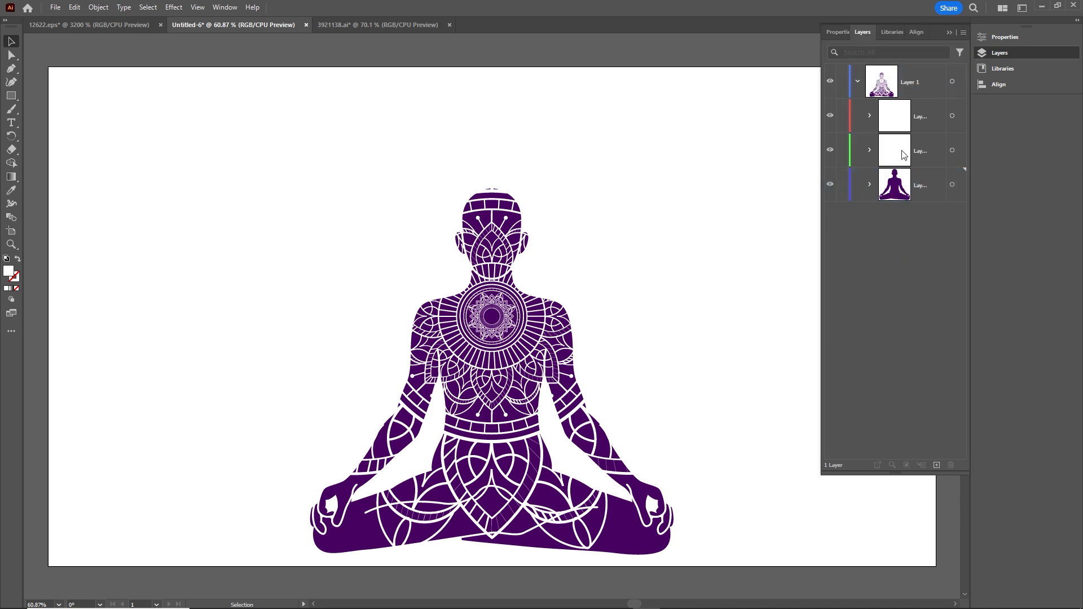
Move the three released sublayers out of Layer 1 to the top level and delete the empty Layer 1.
{"action": "left_click", "coordinate": [915, 111]}
{"action": "left_click", "coordinate": [916, 184], "text": "shift"}
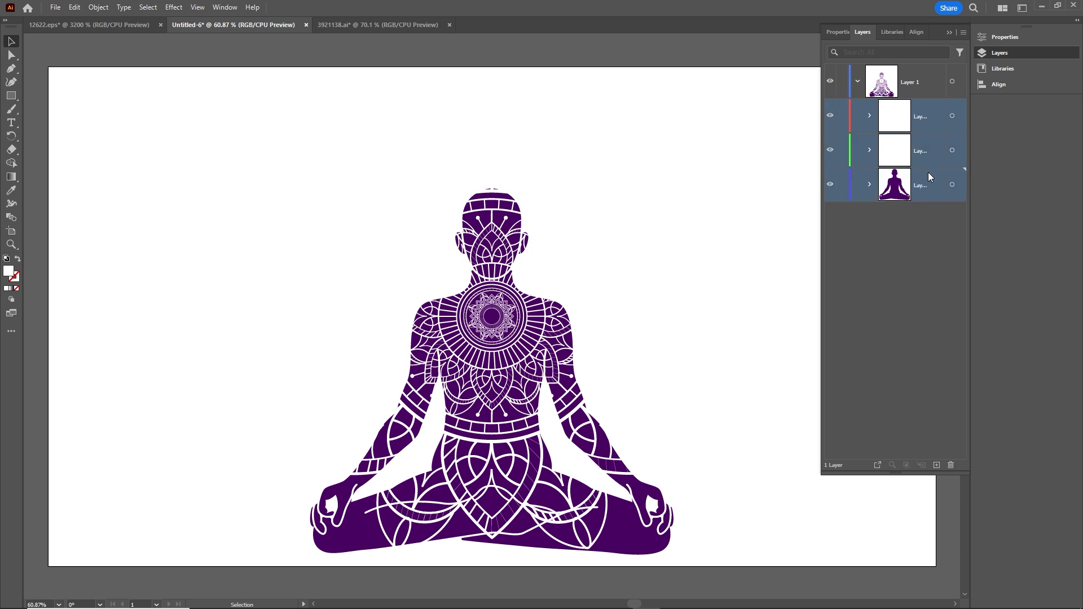
{"action": "left_click_drag", "start_coordinate": [920, 158], "coordinate": [892, 285]}
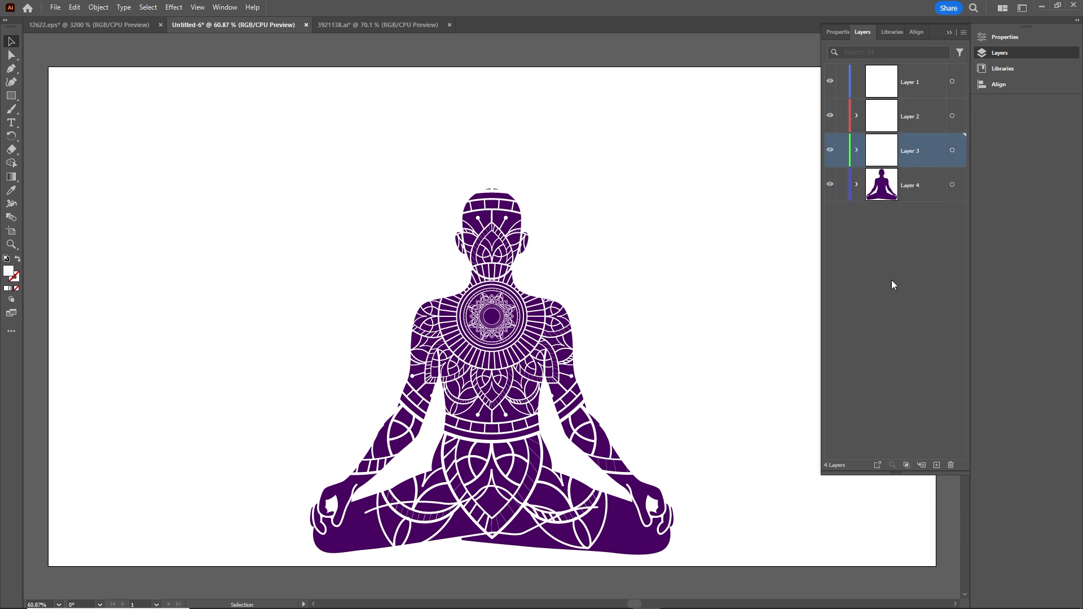
{"action": "left_click", "coordinate": [909, 83]}
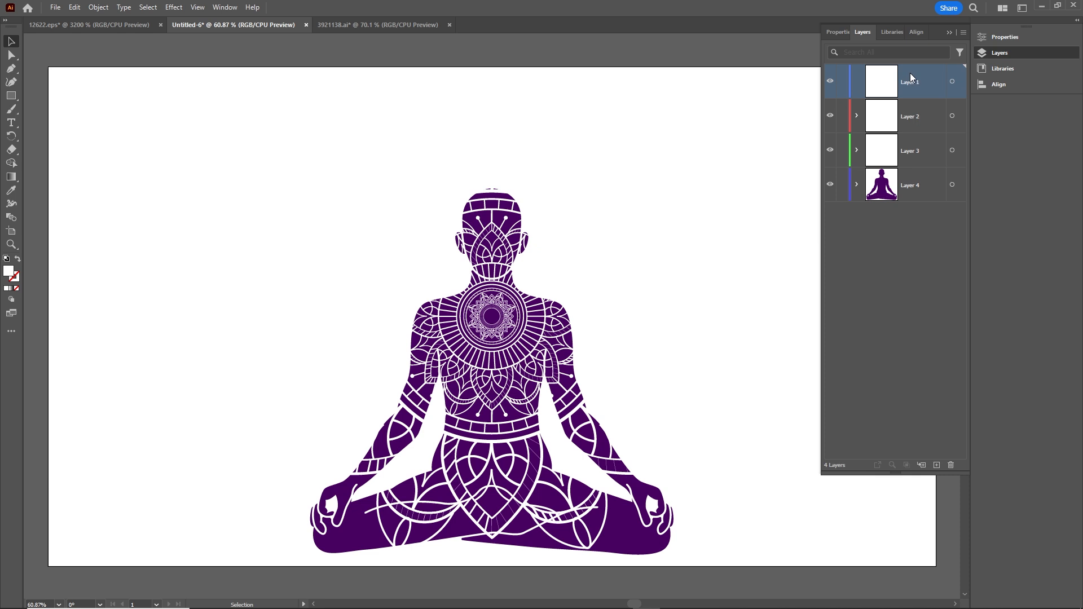
{"action": "left_click", "coordinate": [951, 465]}
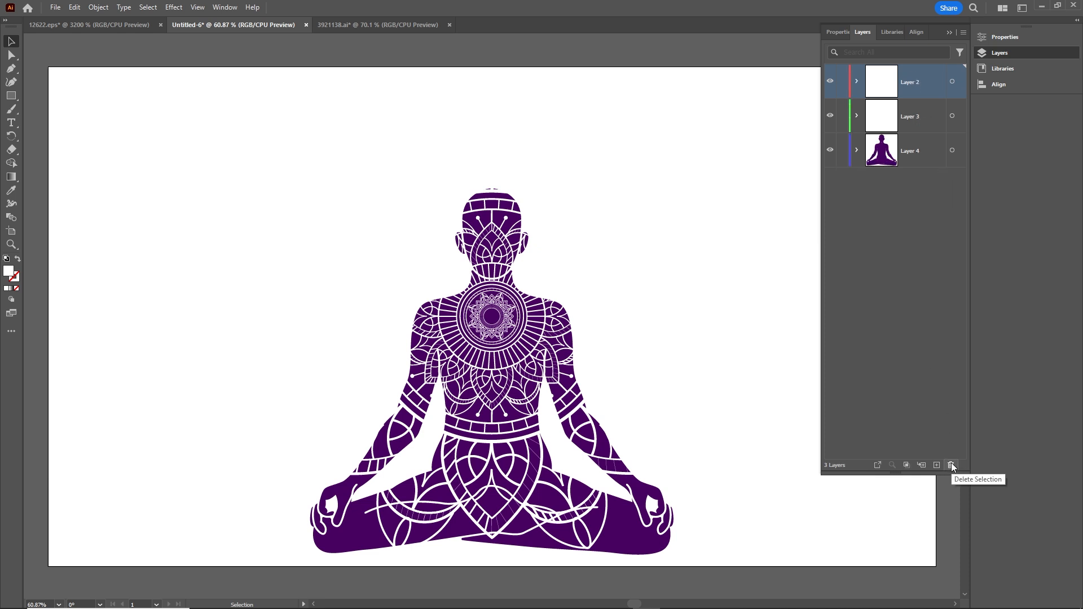
Move the figure's layer, Layer 4, above both mandala layers and collapse the layer list.
{"action": "left_click", "coordinate": [914, 159]}
{"action": "left_click_drag", "start_coordinate": [908, 151], "coordinate": [905, 70]}
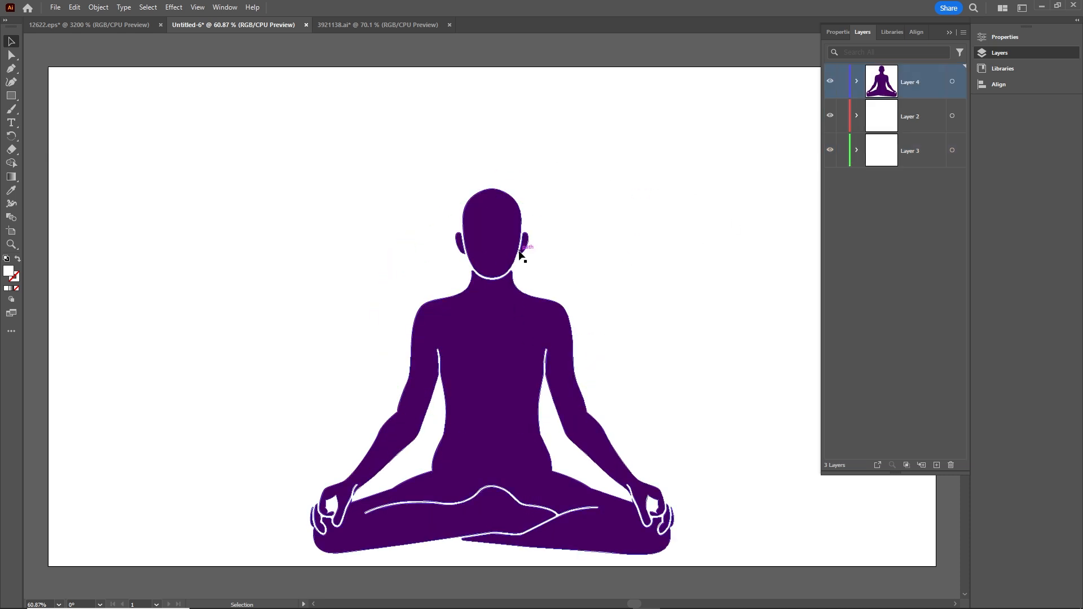
{"action": "left_click", "coordinate": [950, 33]}
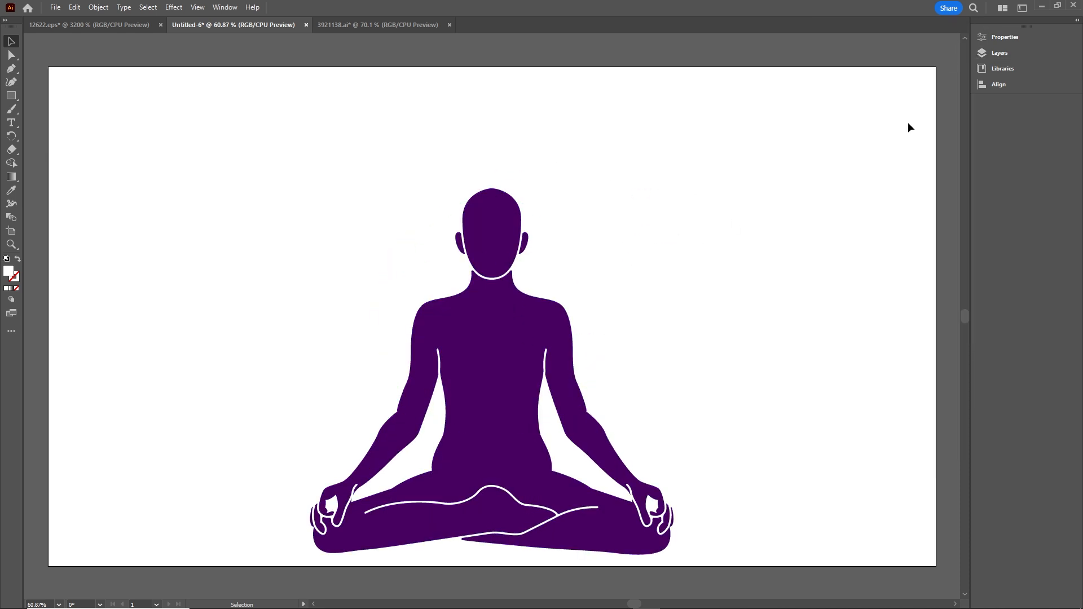
Start saving the document and create and open a new folder named illustrator inside 06 yoga after Effects english.
{"action": "key", "text": "ctrl+s"}
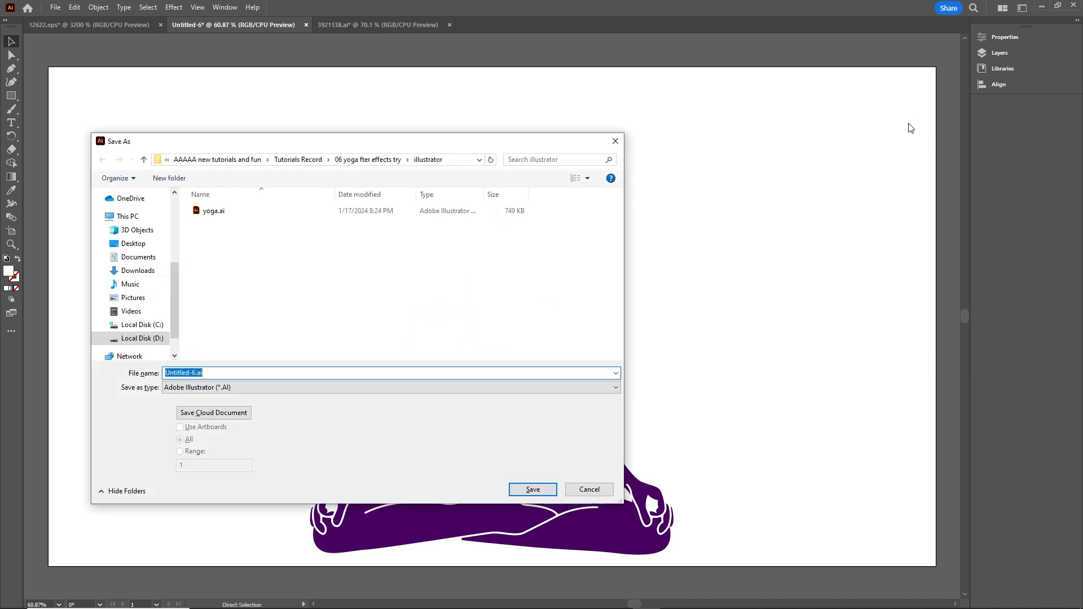
{"action": "left_click", "coordinate": [302, 160]}
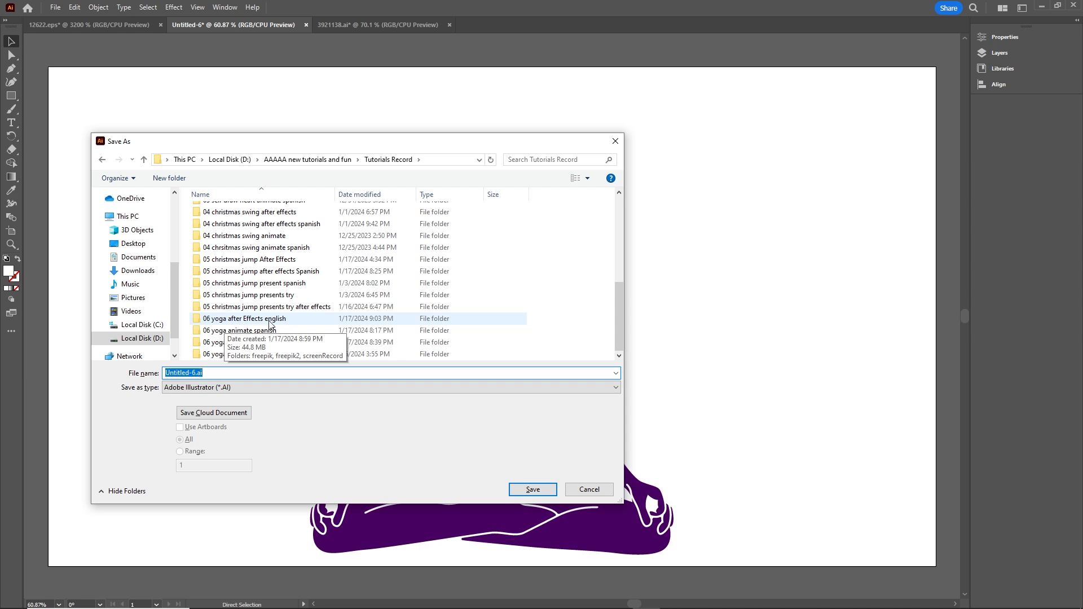
{"action": "double_click", "coordinate": [270, 323]}
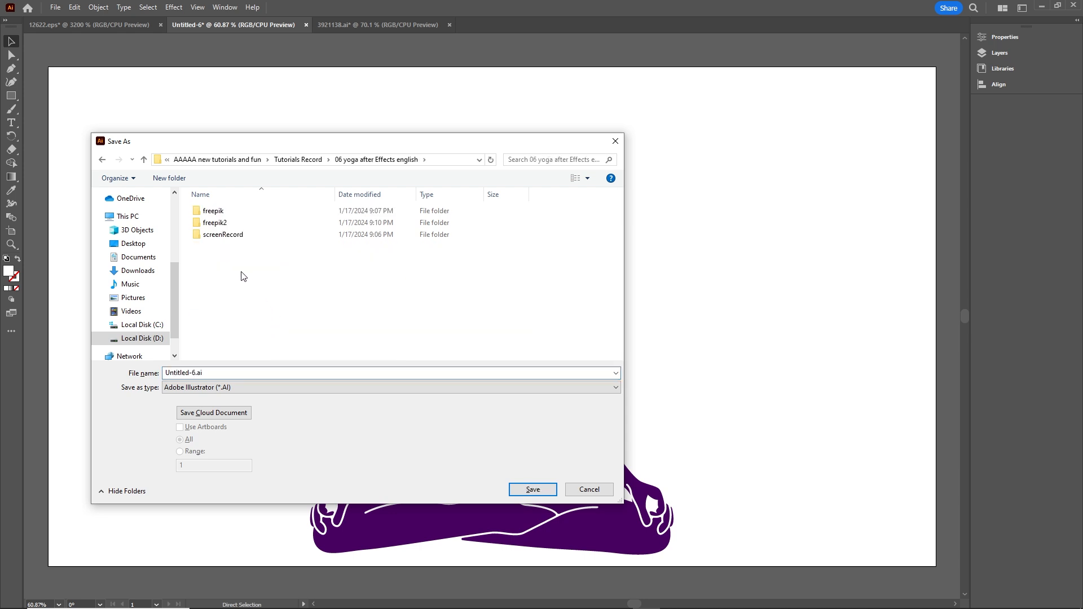
{"action": "right_click", "coordinate": [206, 277]}
{"action": "mouse_move", "coordinate": [318, 421]}
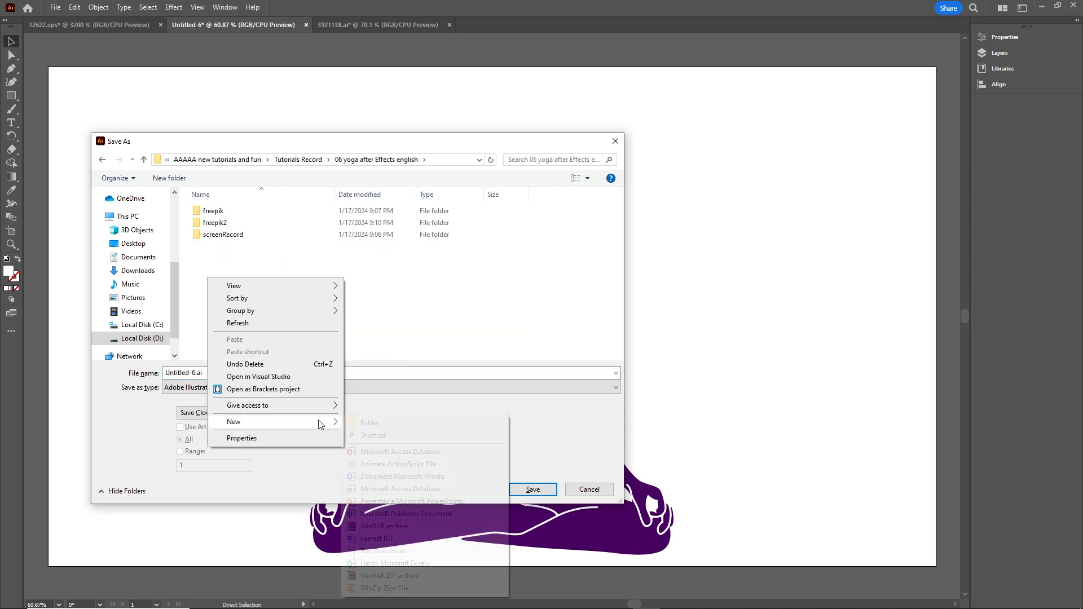
{"action": "left_click", "coordinate": [384, 424]}
{"action": "type", "text": "illus"}
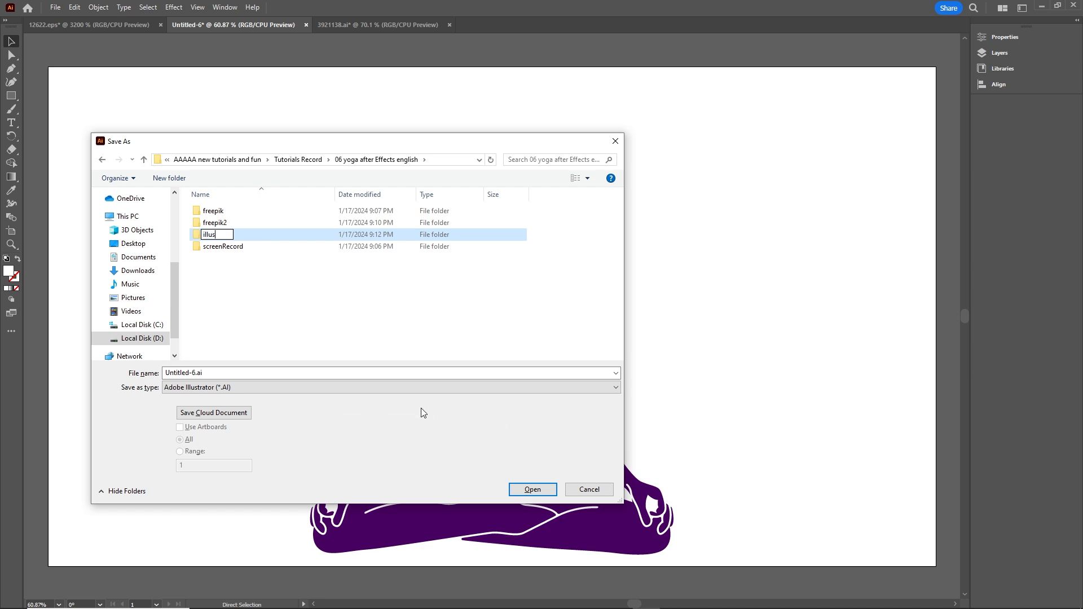
{"action": "type", "text": "trator"}
{"action": "left_click", "coordinate": [293, 319]}
{"action": "double_click", "coordinate": [216, 235]}
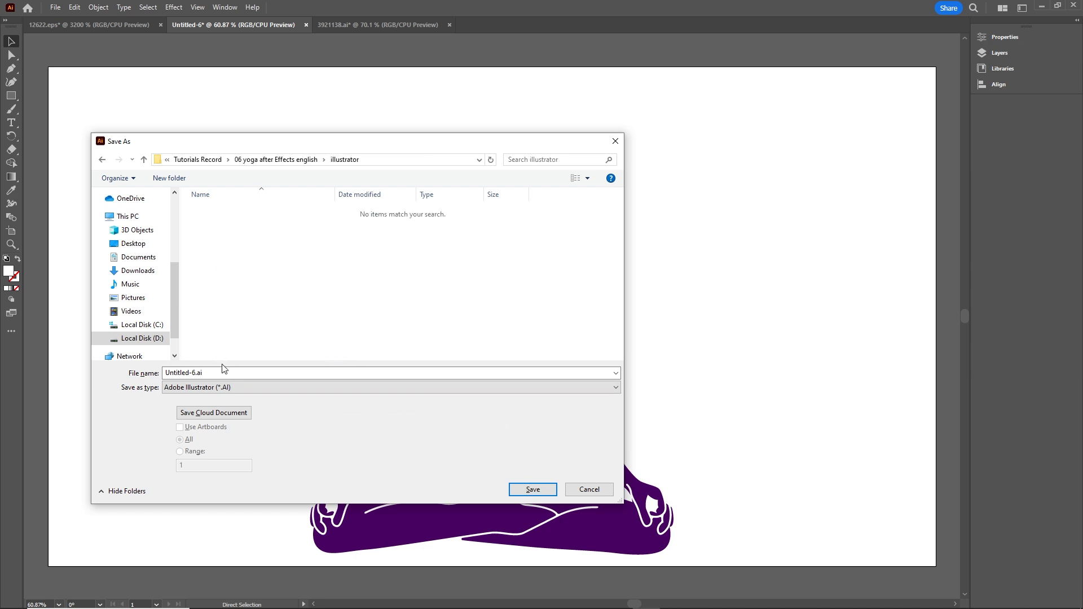
Save the document as yoga in Adobe Illustrator format, using the Illustrator 2020 version with PDF compatibility and compression.
{"action": "left_click", "coordinate": [237, 371]}
{"action": "type", "text": "yo"}
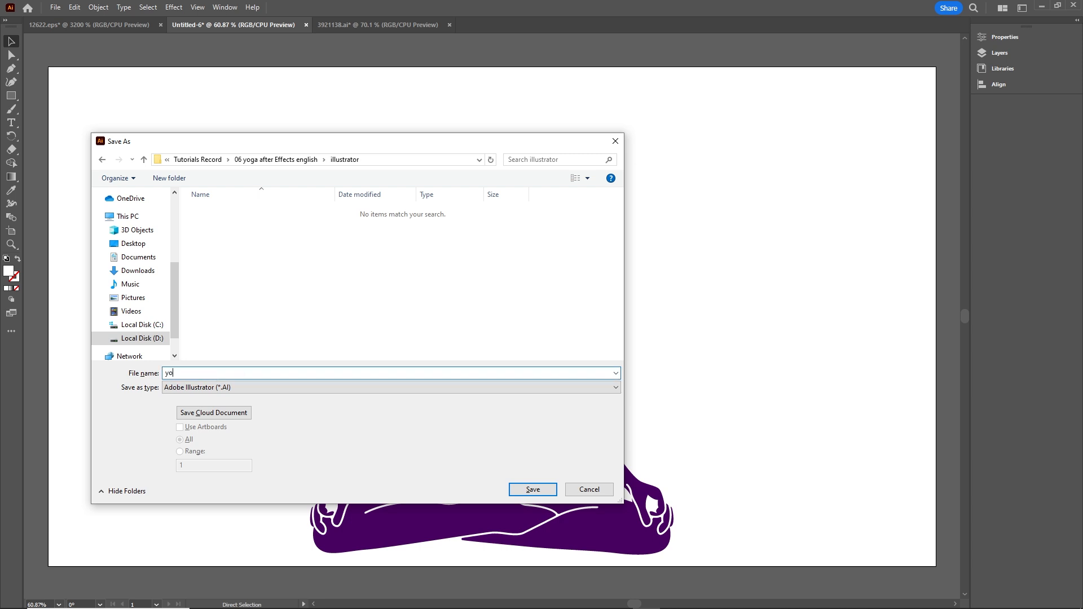
{"action": "type", "text": "ga"}
{"action": "left_click", "coordinate": [533, 489]}
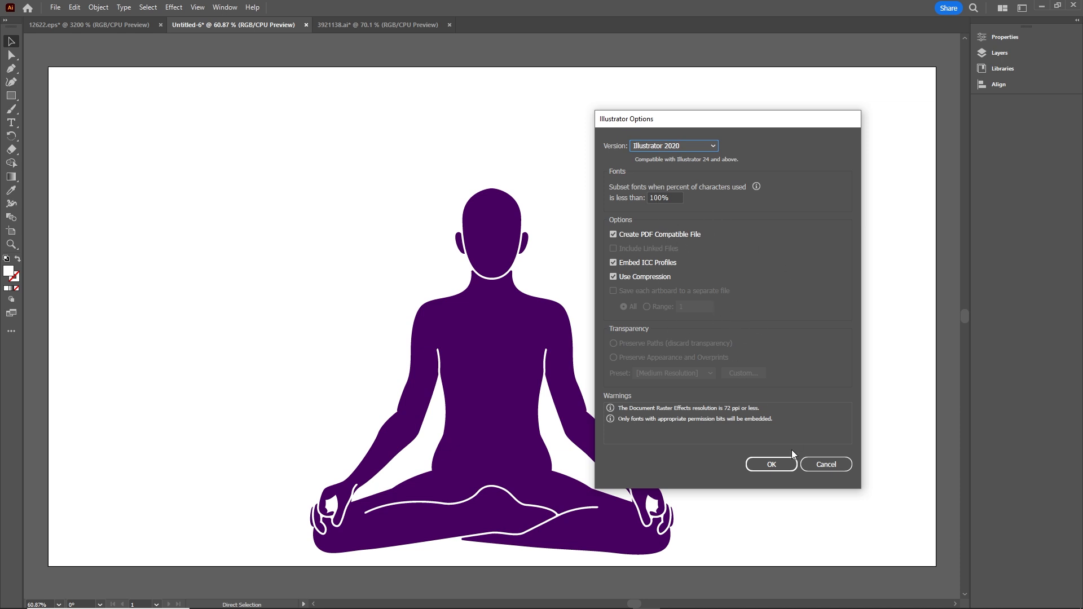
{"action": "left_click", "coordinate": [770, 464]}
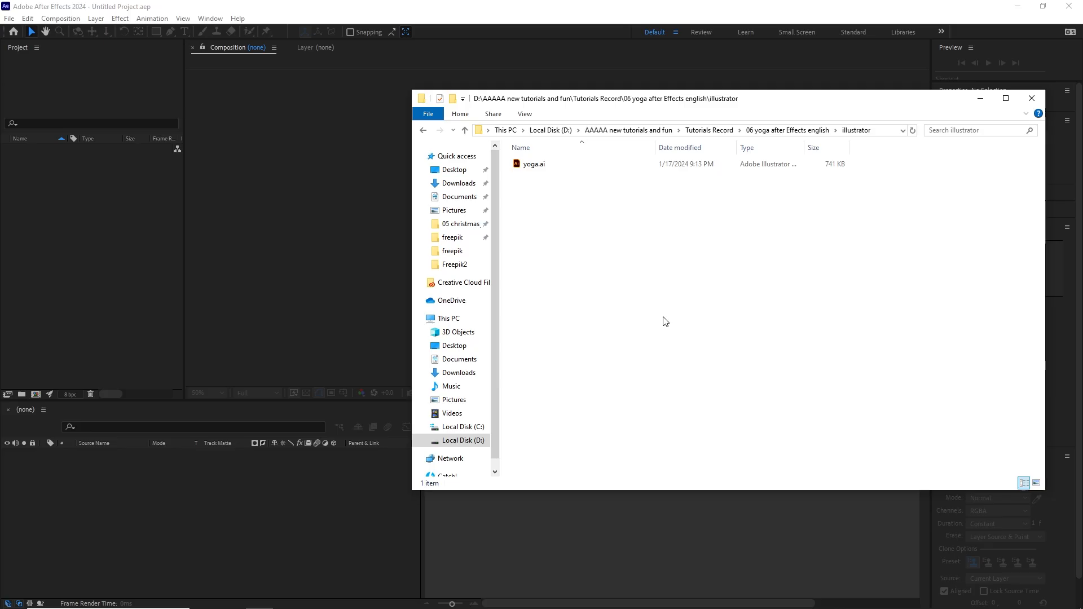
Import yoga.ai into the After Effects project as a Composition with footage dimensions set to Layer Size.
{"action": "left_click", "coordinate": [533, 164]}
{"action": "left_click_drag", "start_coordinate": [536, 168], "coordinate": [79, 228]}
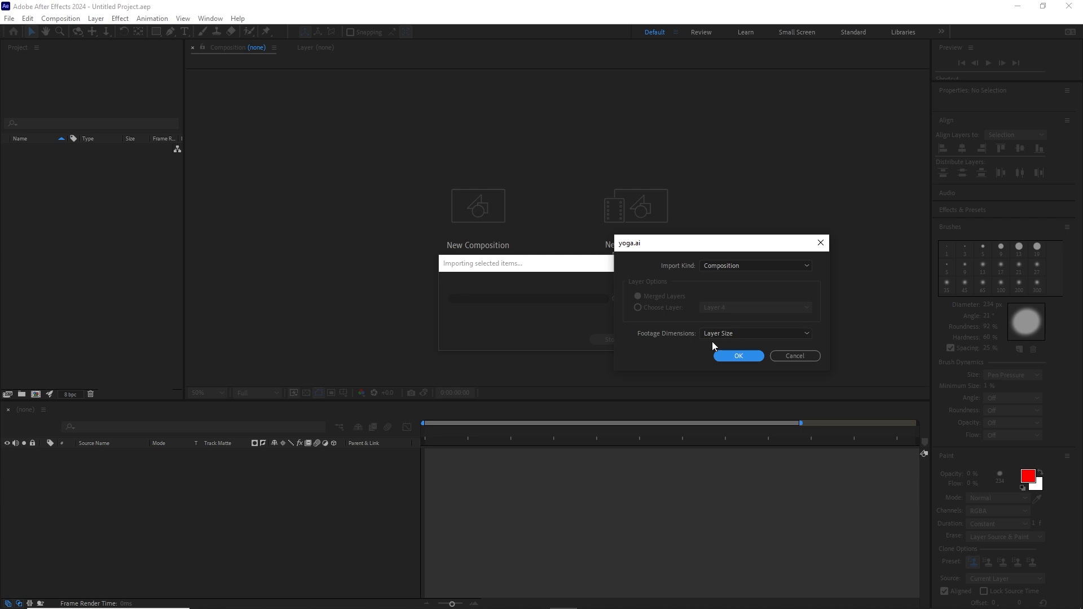
{"action": "left_click", "coordinate": [738, 354]}
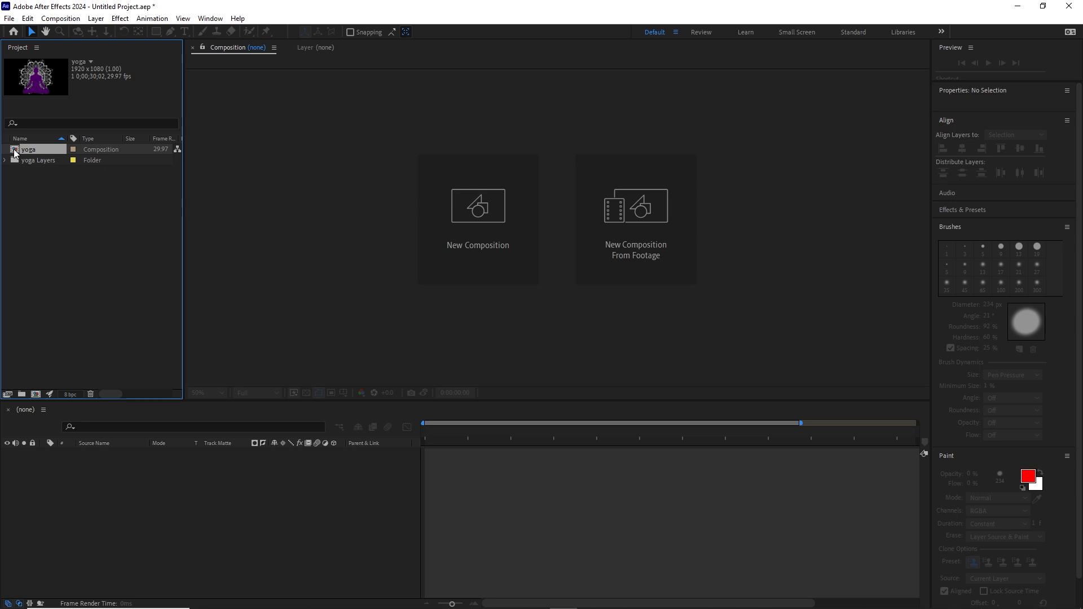
Open the imported yoga composition in the timeline.
{"action": "double_click", "coordinate": [14, 150]}
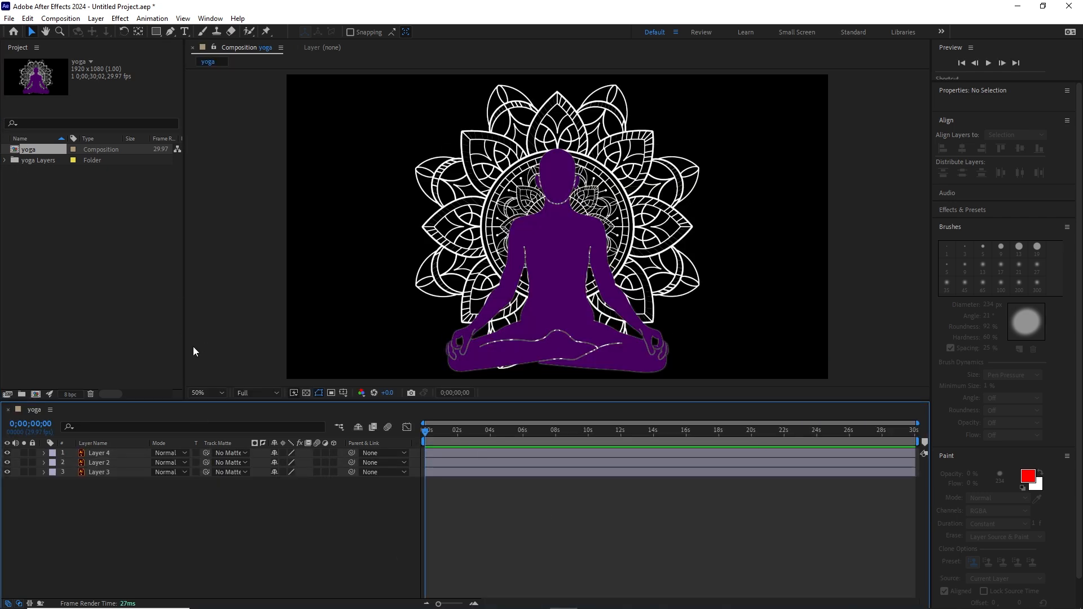
{"action": "left_click", "coordinate": [95, 18]}
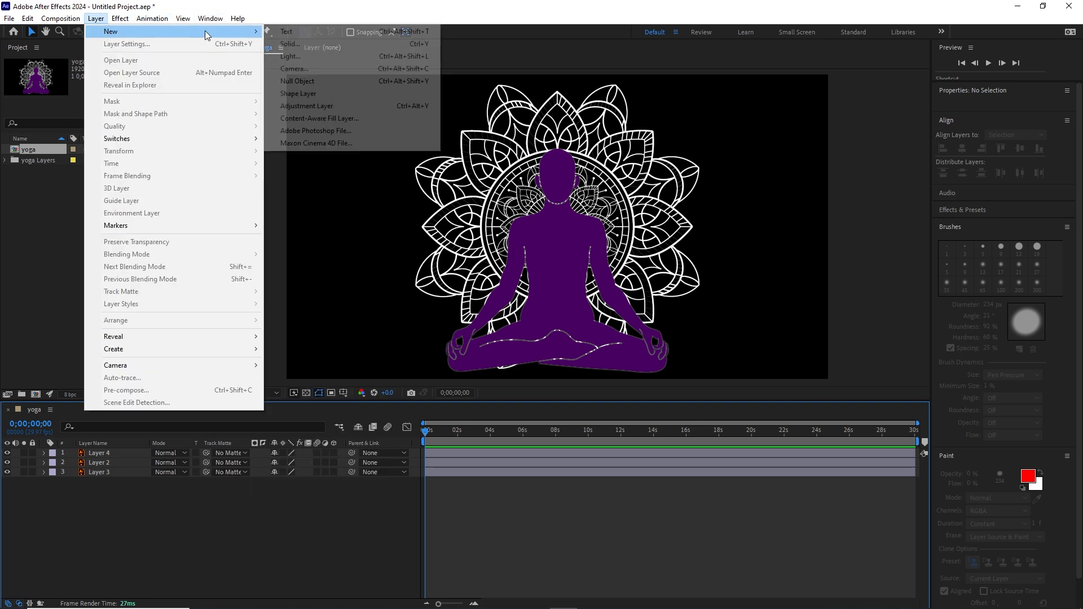
{"action": "left_click", "coordinate": [179, 489]}
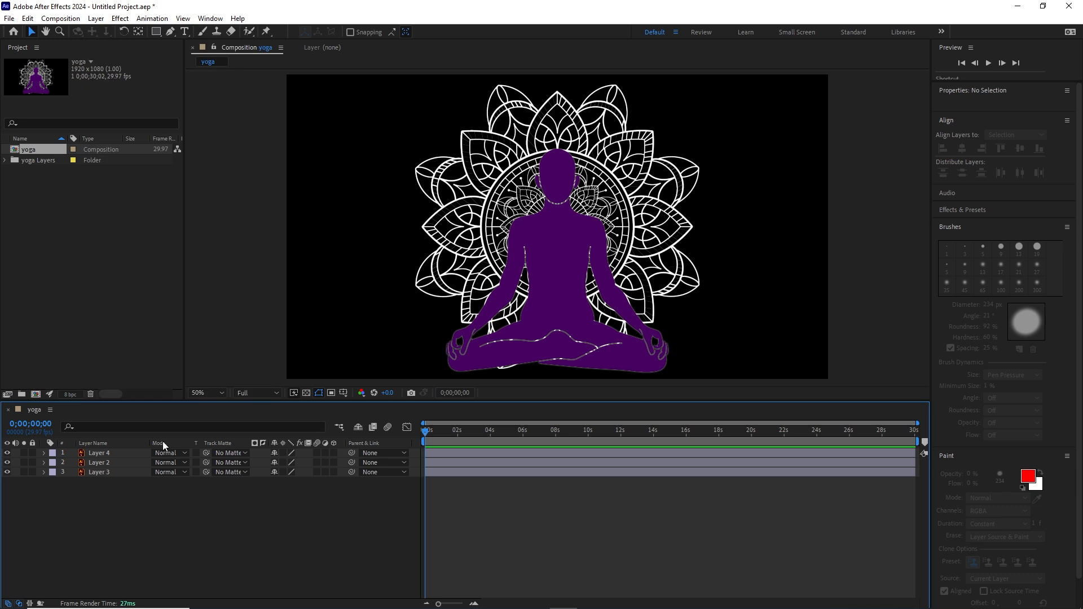
Add a 1920 x 1080 px solid in purple B74AD6 and place it beneath all the artwork layers as the background.
{"action": "left_click", "coordinate": [103, 452]}
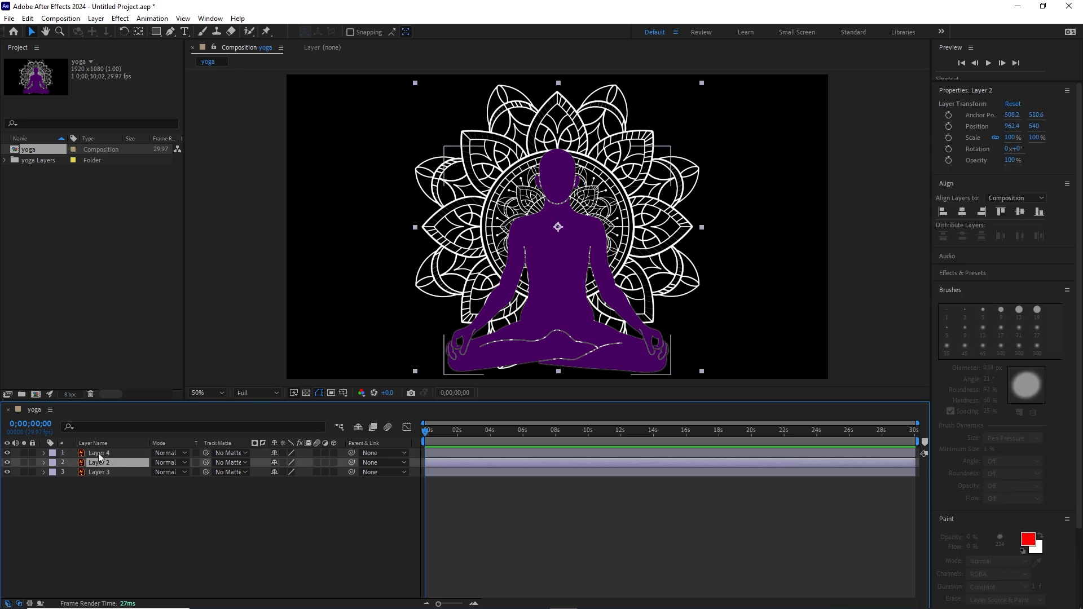
{"action": "left_click", "coordinate": [96, 18]}
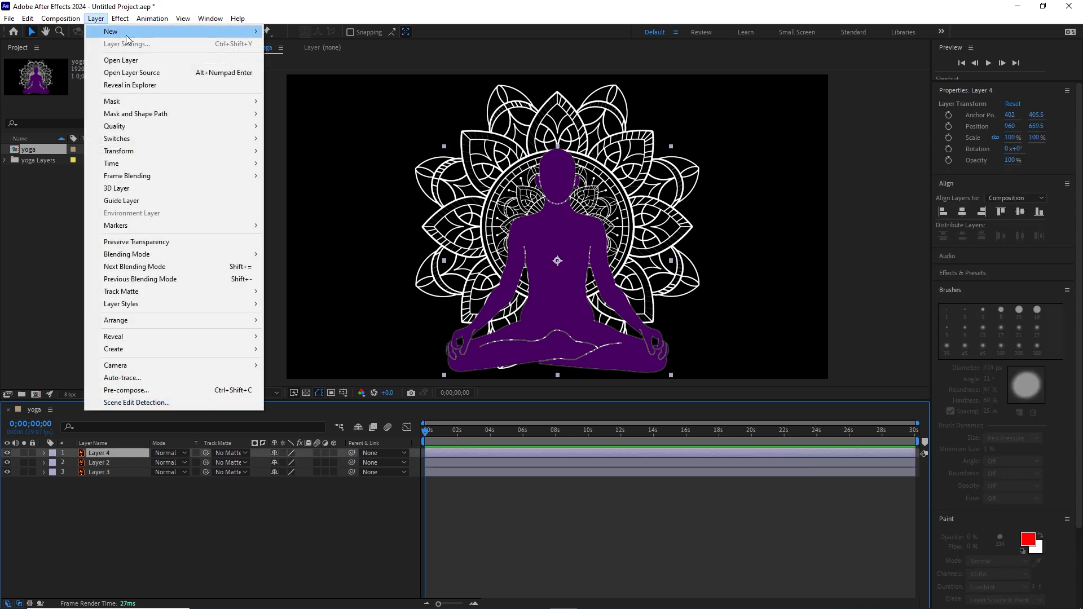
{"action": "mouse_move", "coordinate": [141, 34]}
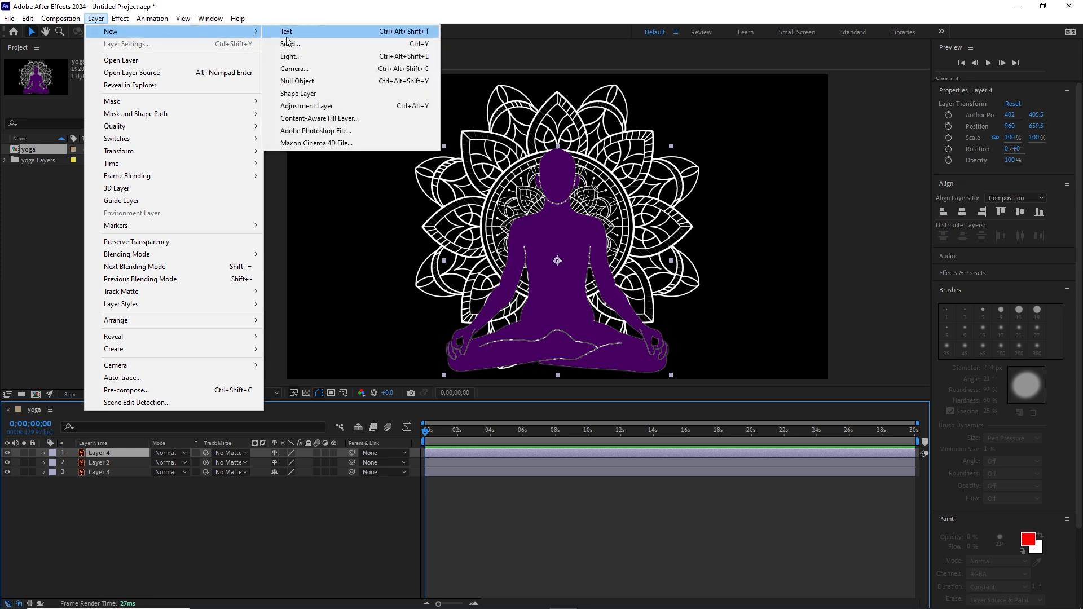
{"action": "left_click", "coordinate": [302, 44]}
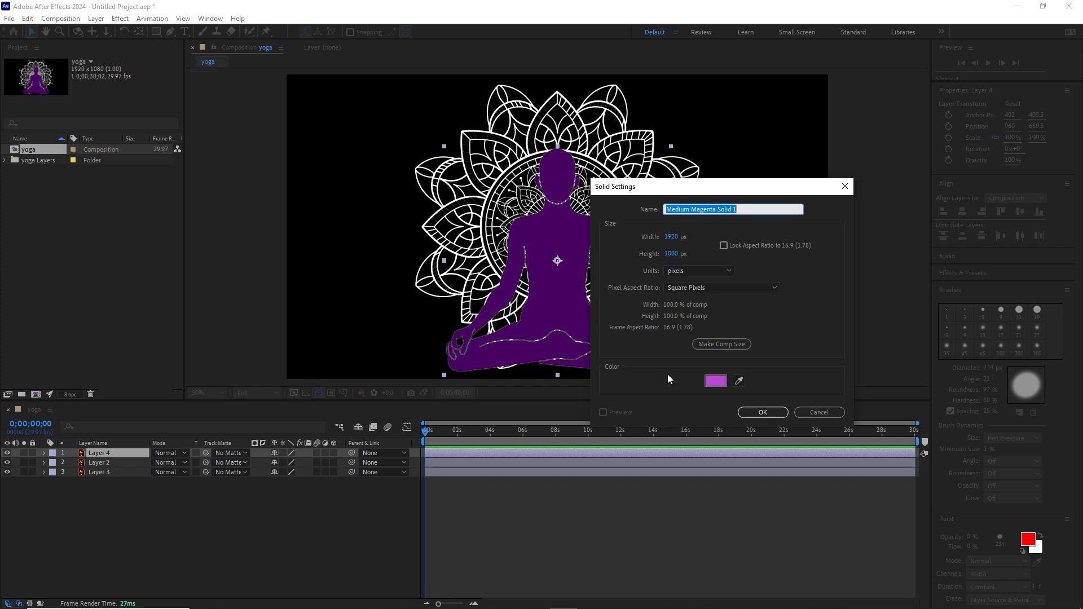
{"action": "left_click", "coordinate": [714, 381]}
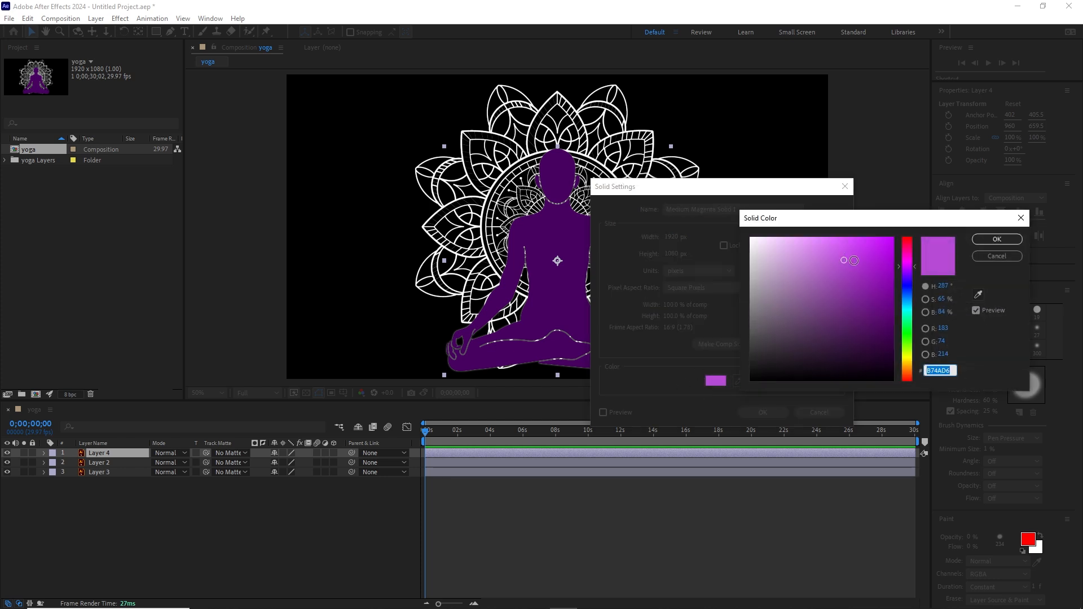
{"action": "left_click", "coordinate": [997, 241]}
{"action": "left_click", "coordinate": [763, 412]}
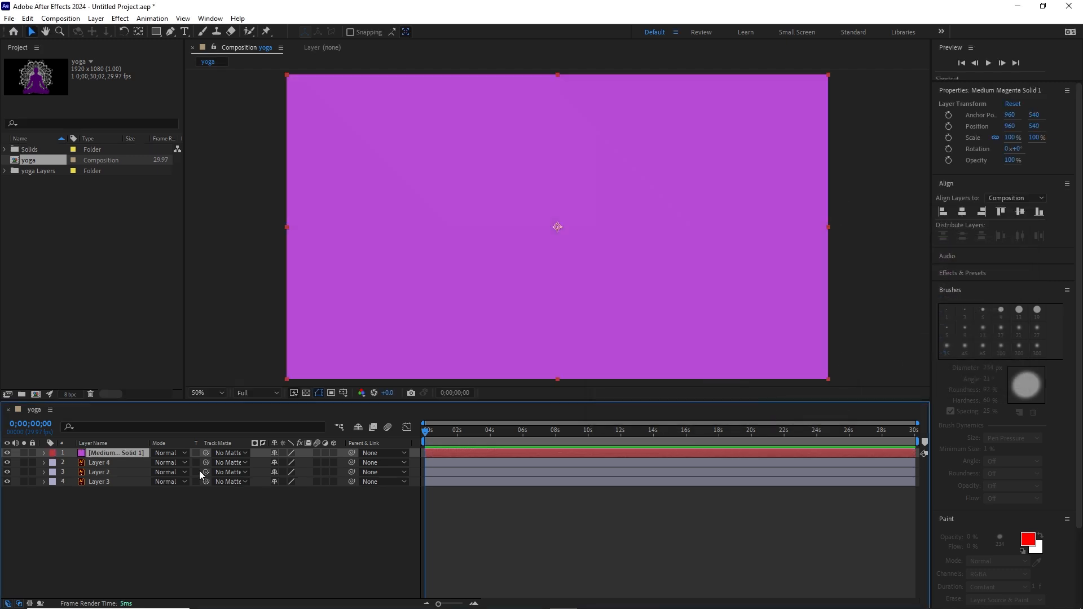
{"action": "left_click_drag", "start_coordinate": [134, 455], "coordinate": [125, 486]}
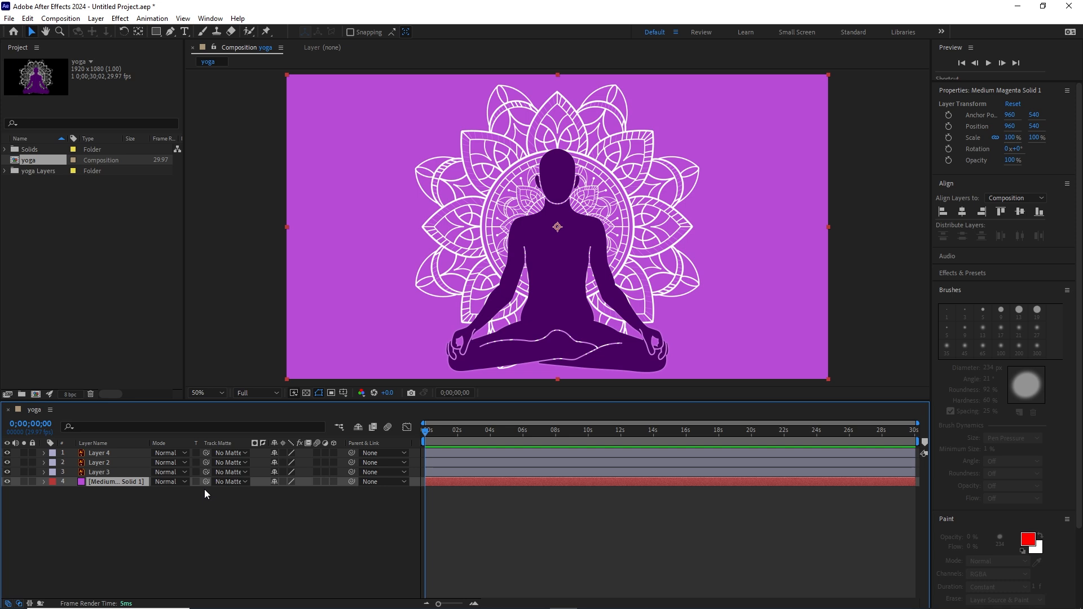
{"action": "left_click", "coordinate": [163, 537]}
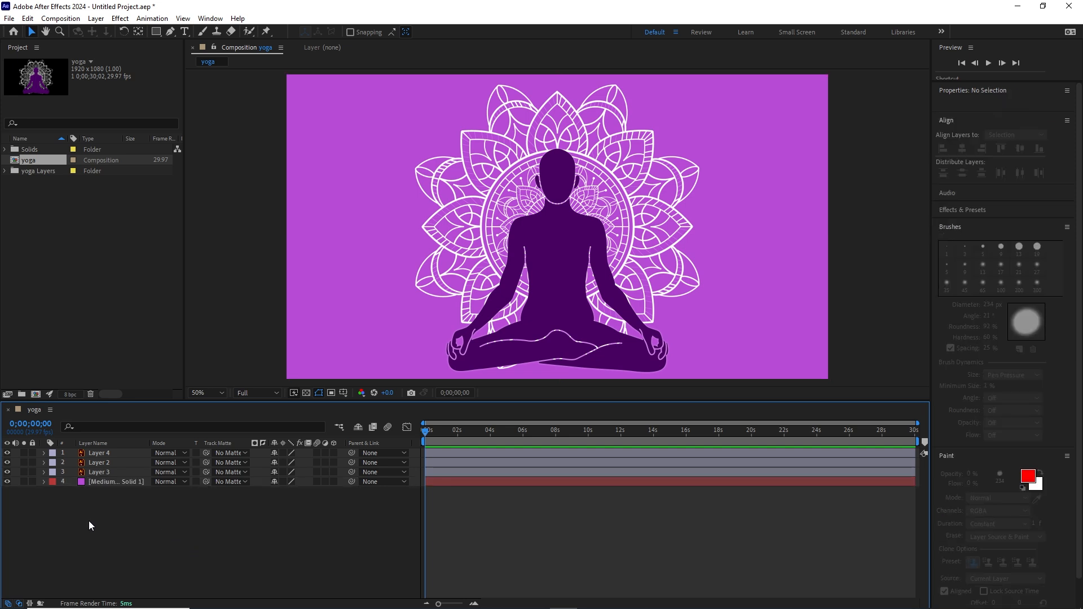
Change the background solid's color to a lighter, brighter shade of purple.
{"action": "left_click", "coordinate": [102, 483]}
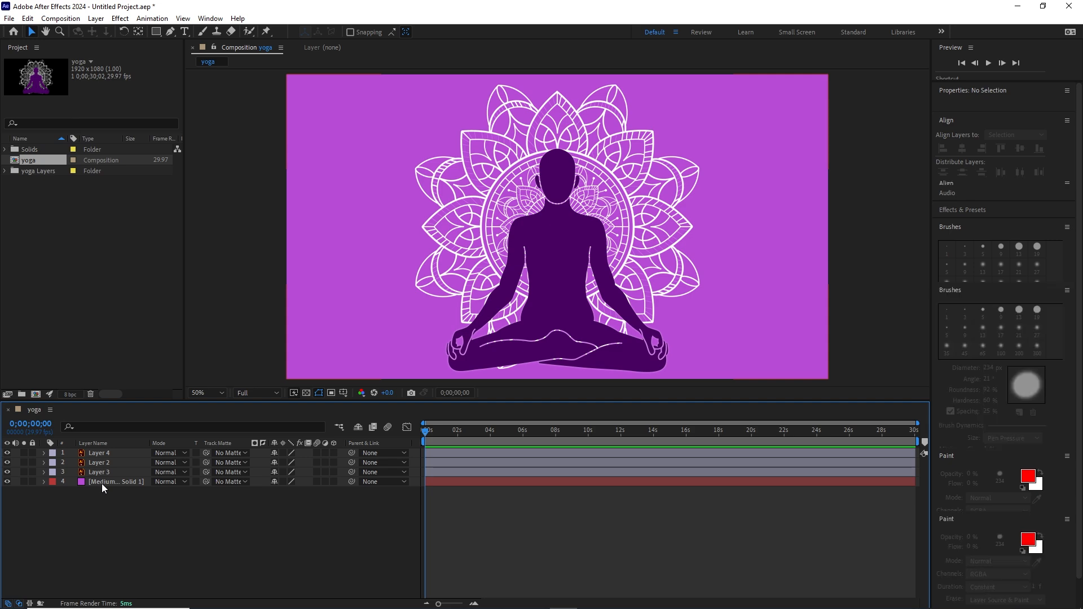
{"action": "left_click", "coordinate": [96, 18]}
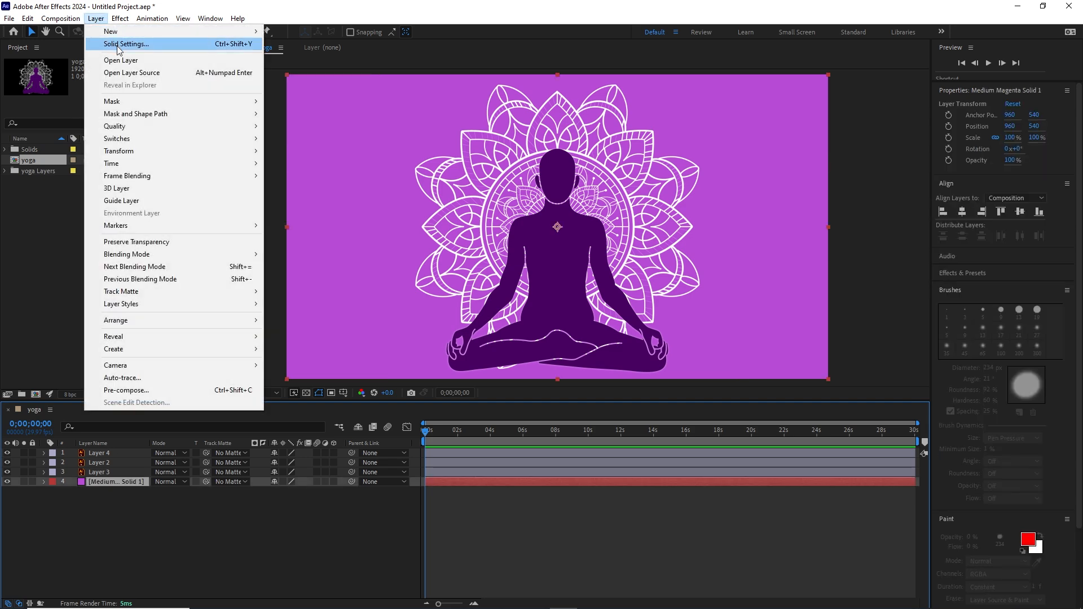
{"action": "left_click", "coordinate": [119, 44]}
{"action": "left_click", "coordinate": [637, 359]}
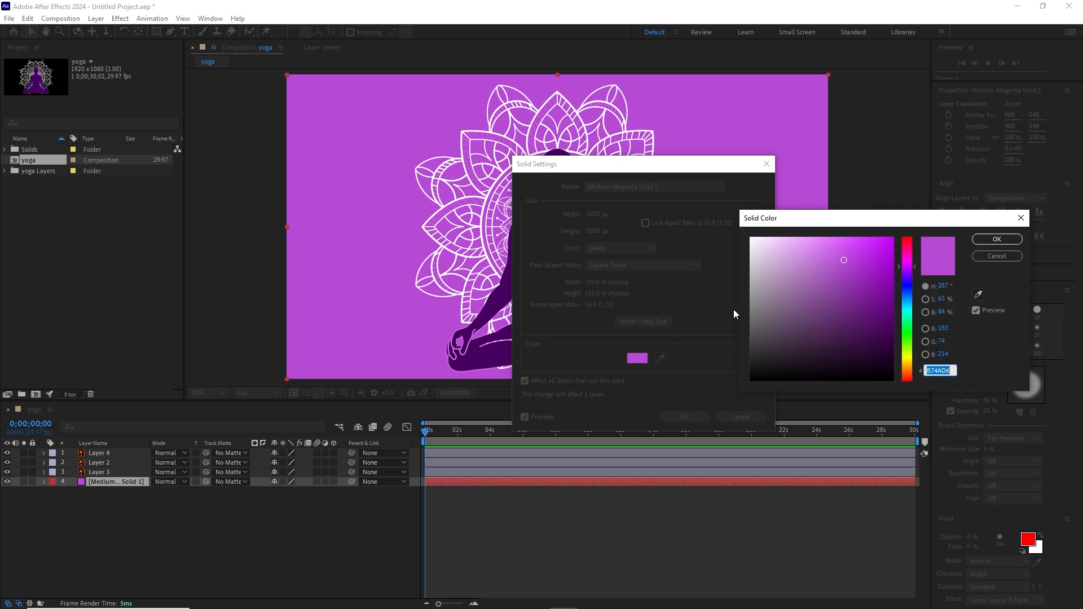
{"action": "left_click_drag", "start_coordinate": [843, 255], "coordinate": [835, 253]}
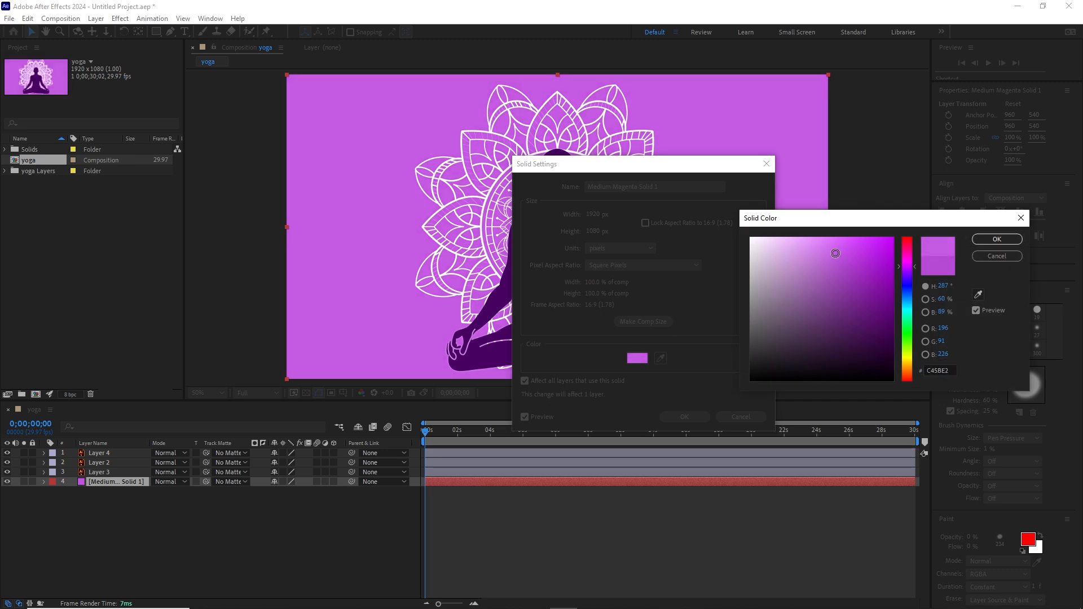
{"action": "left_click", "coordinate": [994, 240]}
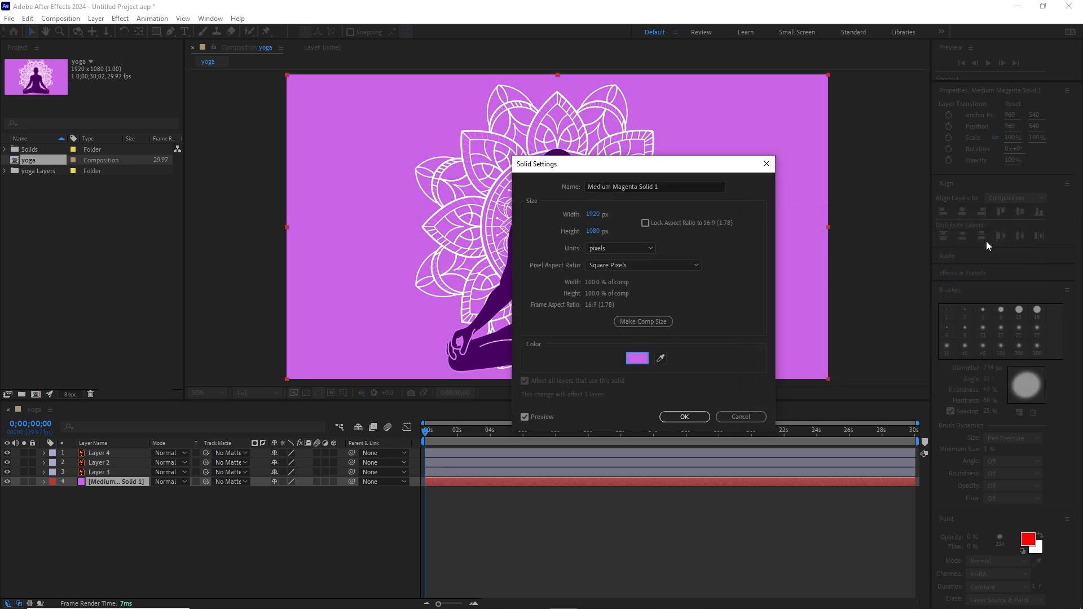
{"action": "left_click", "coordinate": [694, 416]}
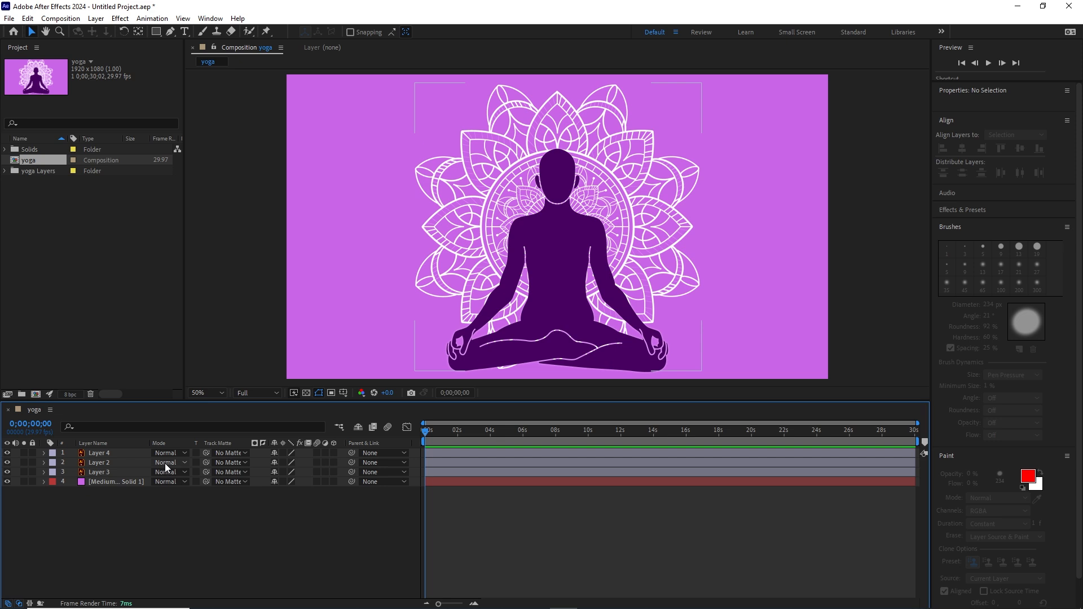
Add a new null object above the artwork layers in the yoga composition.
{"action": "left_click", "coordinate": [101, 20]}
{"action": "mouse_move", "coordinate": [255, 34]}
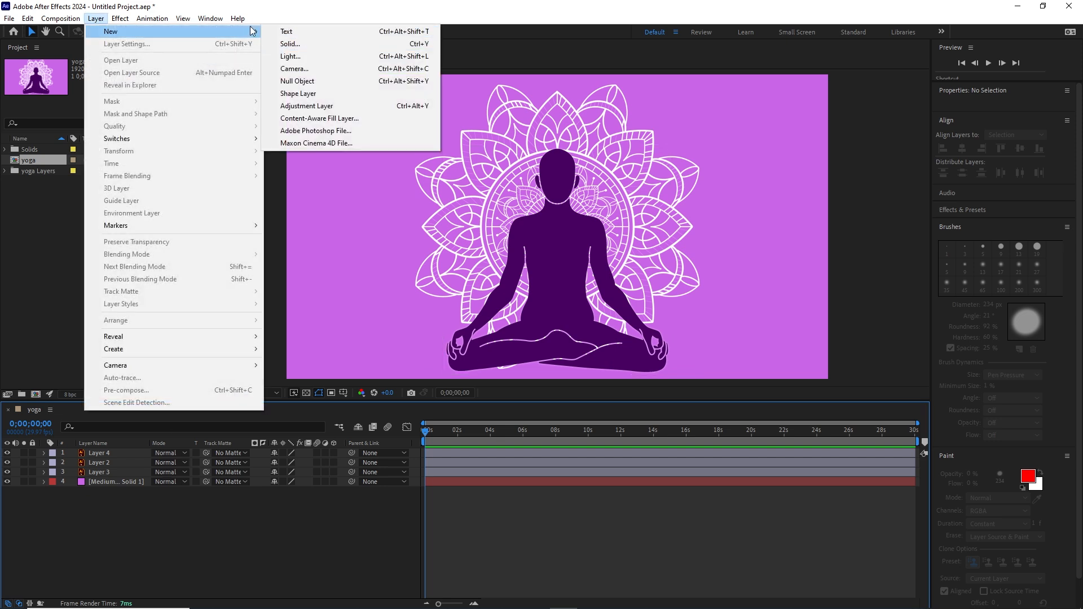
{"action": "left_click", "coordinate": [307, 82]}
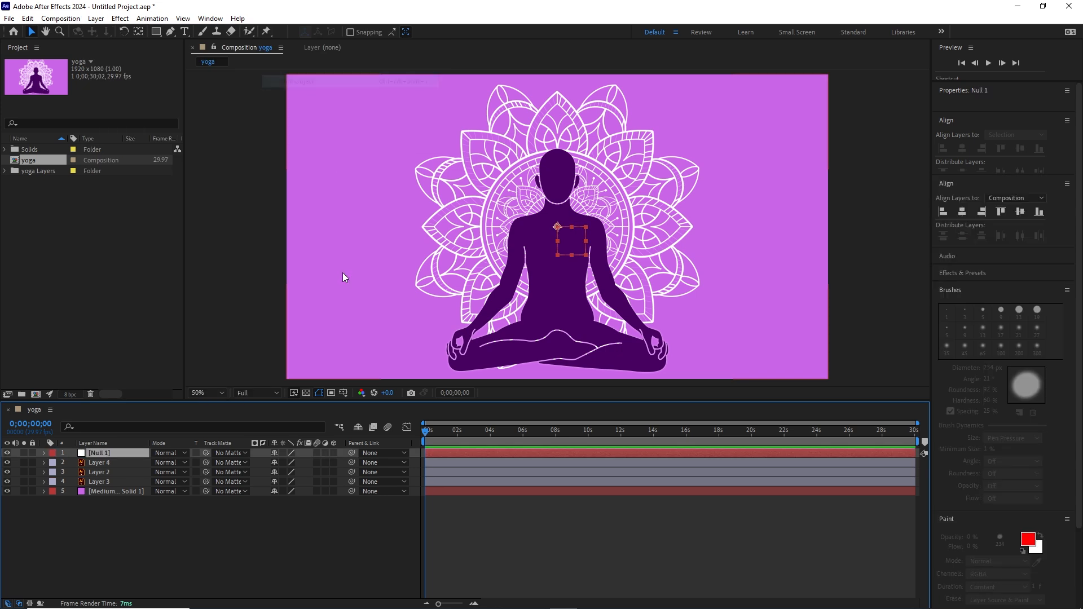
Identify the inner mandala layer by toggling its visibility and rename Layer 3 as inner.
{"action": "left_click", "coordinate": [101, 478]}
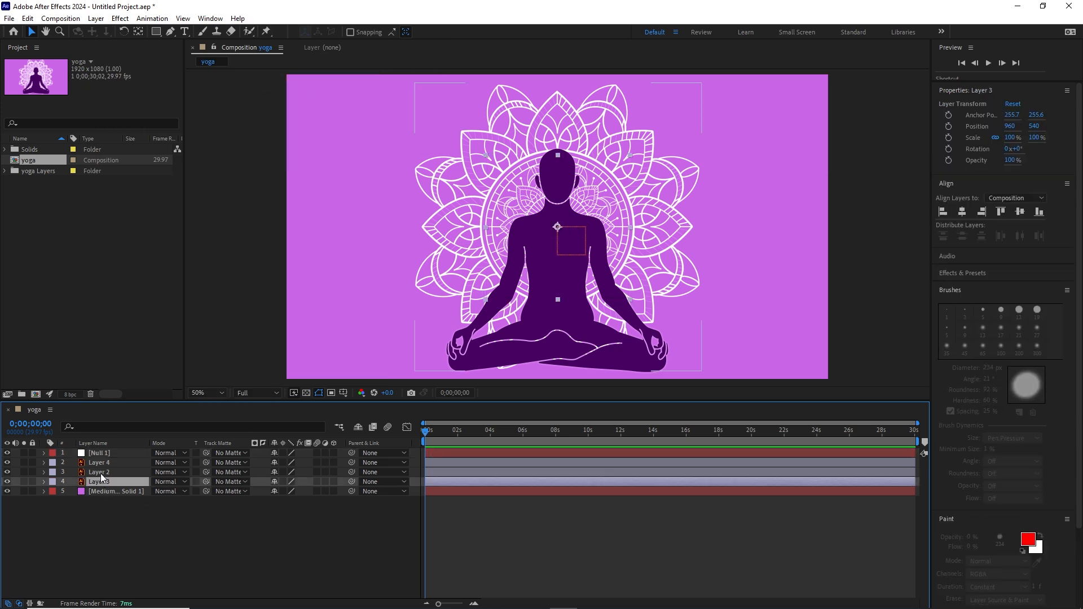
{"action": "left_click", "coordinate": [100, 473]}
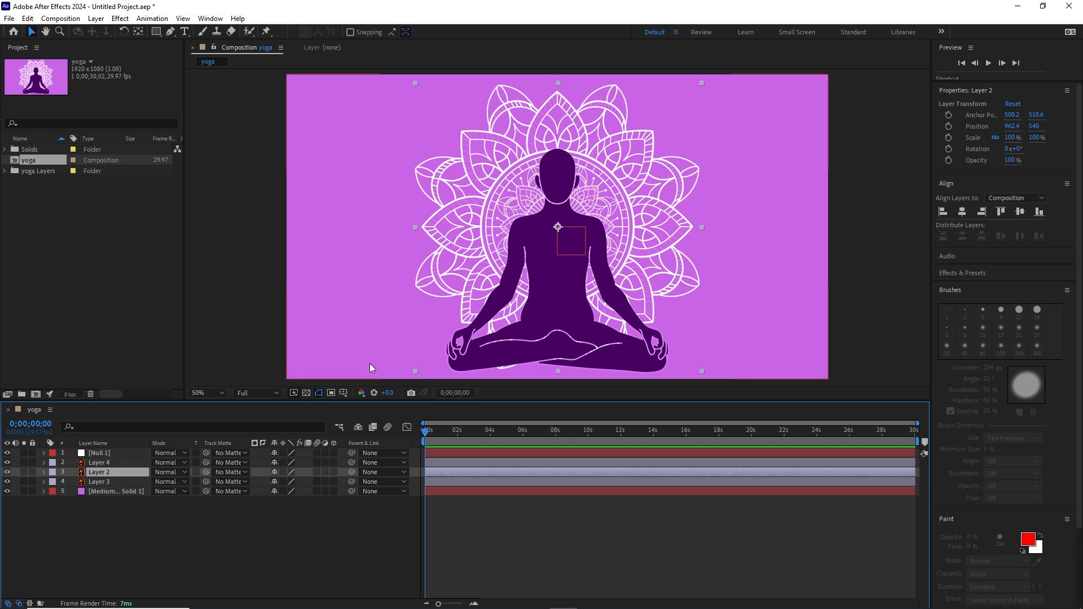
{"action": "left_click", "coordinate": [123, 534]}
{"action": "left_click", "coordinate": [103, 482]}
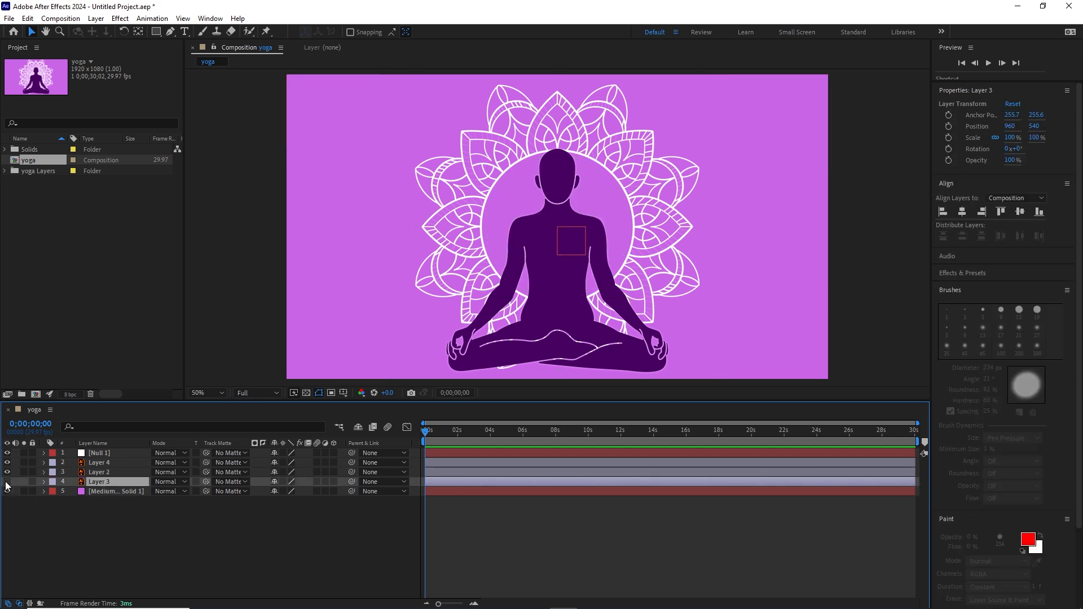
{"action": "left_click", "coordinate": [133, 546]}
{"action": "left_click", "coordinate": [99, 490]}
{"action": "left_click", "coordinate": [99, 483]}
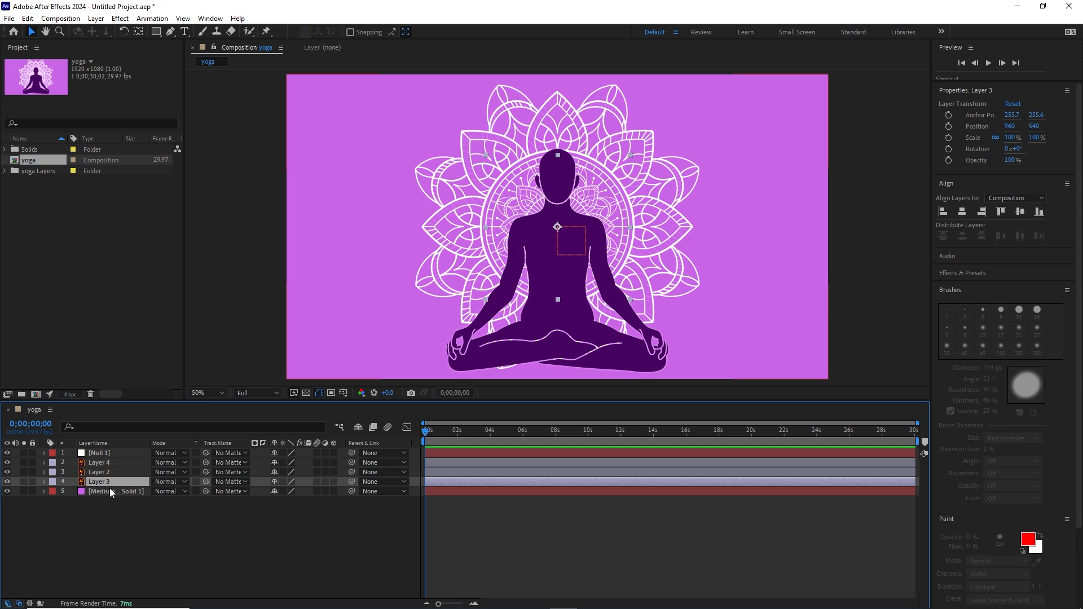
{"action": "key", "text": "Return"}
{"action": "type", "text": "inner"}
{"action": "left_click", "coordinate": [100, 499]}
Check the large mandala layer by toggling its visibility and rename Layer 2 as outter.
{"action": "left_click", "coordinate": [99, 472]}
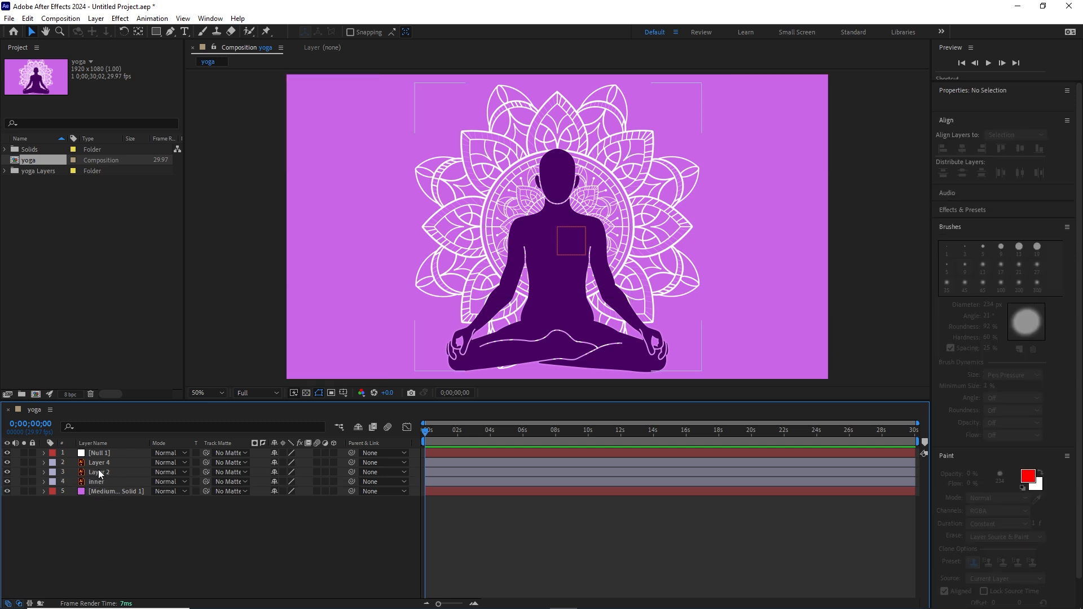
{"action": "left_click", "coordinate": [7, 472]}
{"action": "left_click", "coordinate": [6, 472]}
{"action": "left_click", "coordinate": [86, 532]}
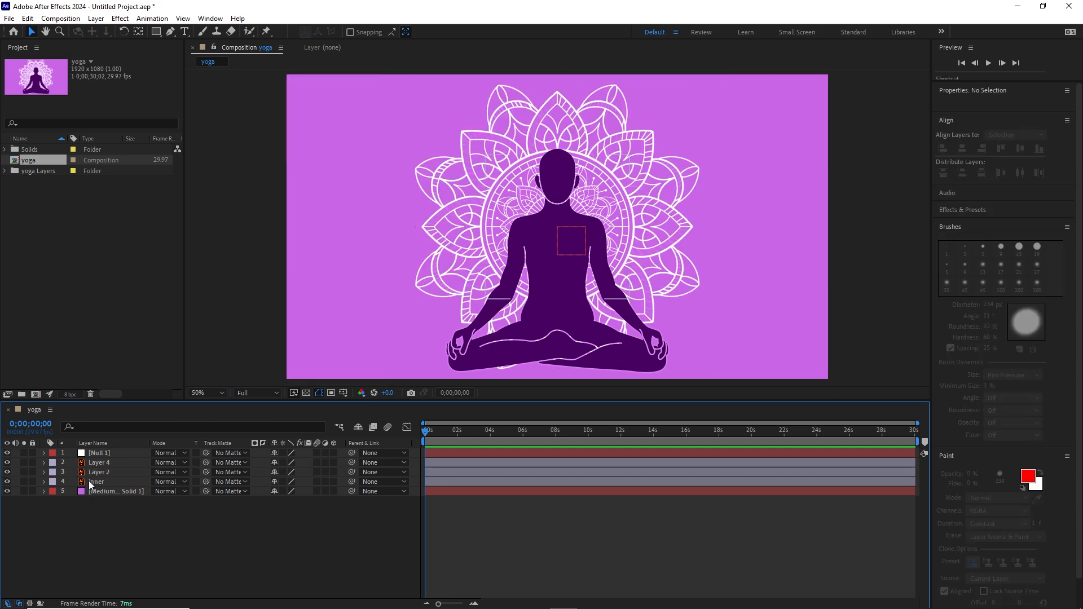
{"action": "left_click", "coordinate": [97, 474]}
{"action": "key", "text": "Return"}
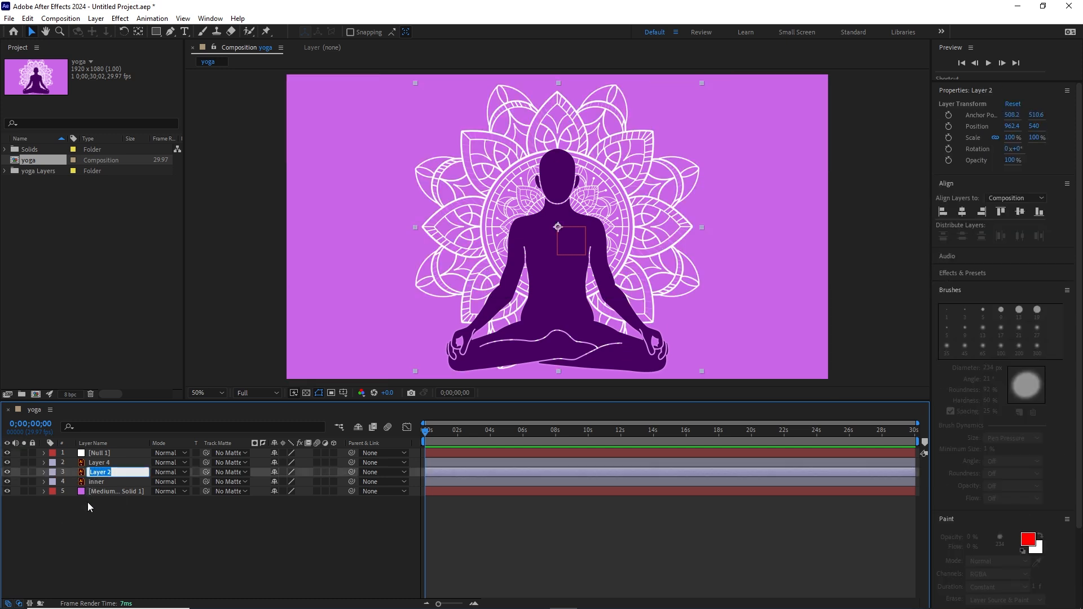
{"action": "type", "text": "outter"}
{"action": "left_click", "coordinate": [97, 516]}
Check the meditating figure's layer by toggling its visibility and rename Layer 4 as yoga.
{"action": "left_click", "coordinate": [100, 462]}
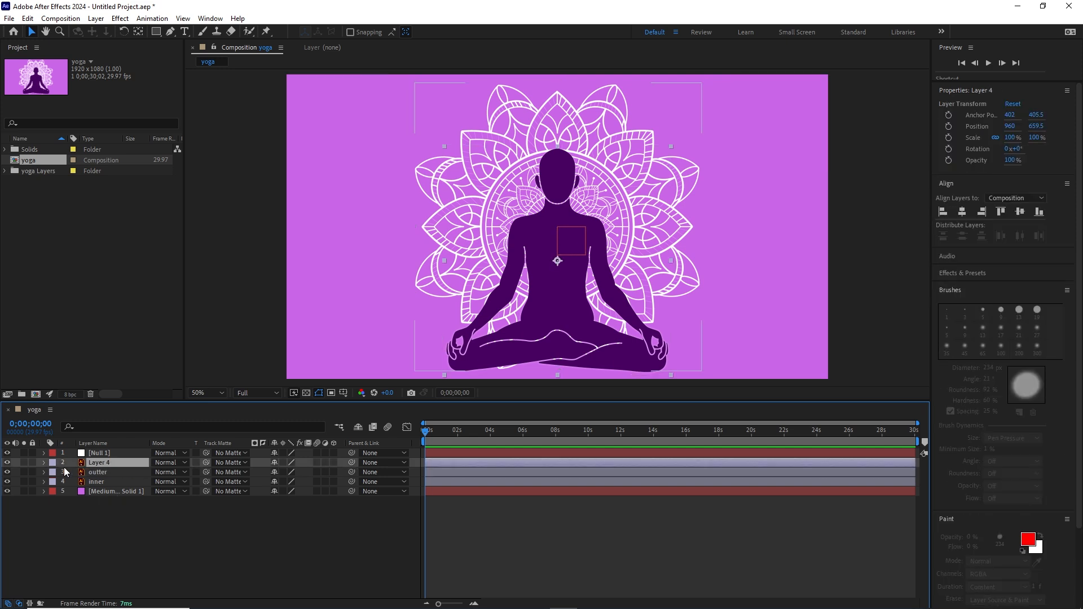
{"action": "left_click", "coordinate": [7, 463]}
{"action": "left_click", "coordinate": [7, 463]}
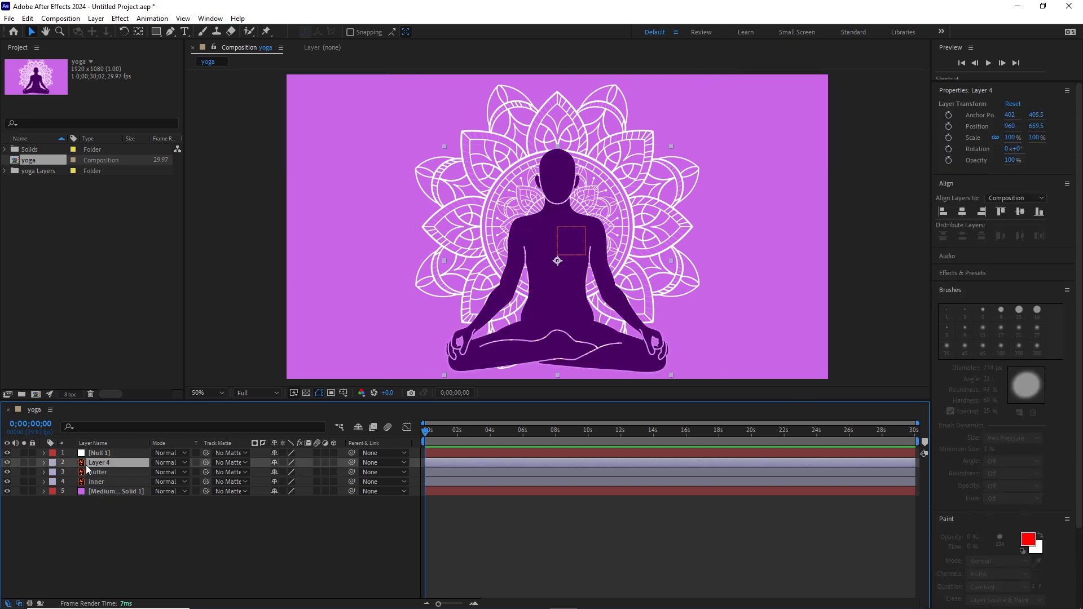
{"action": "key", "text": "Return"}
{"action": "type", "text": "yoga"}
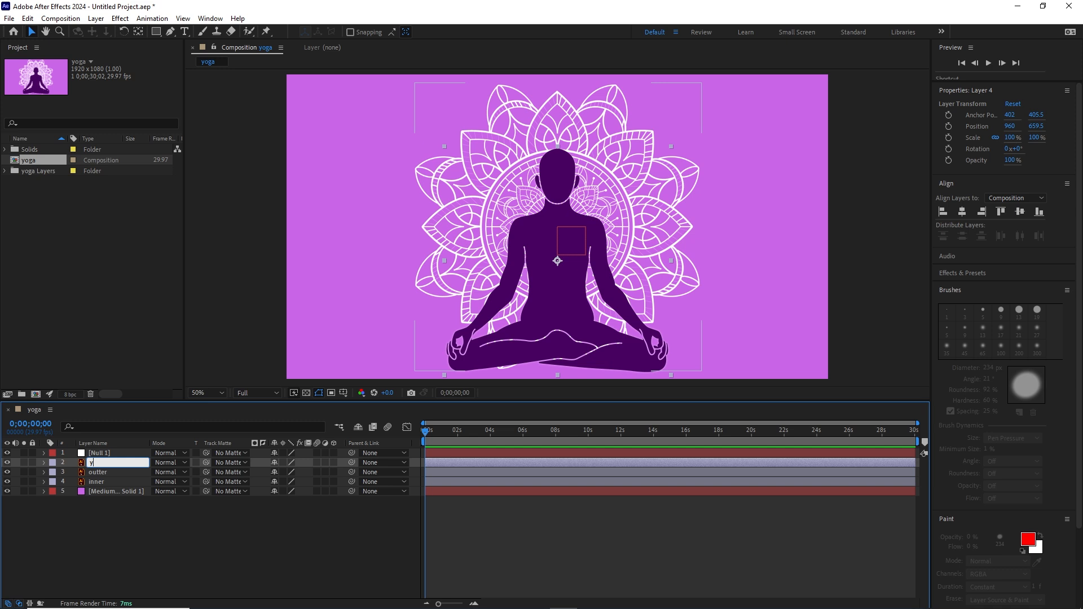
{"action": "left_click", "coordinate": [130, 533]}
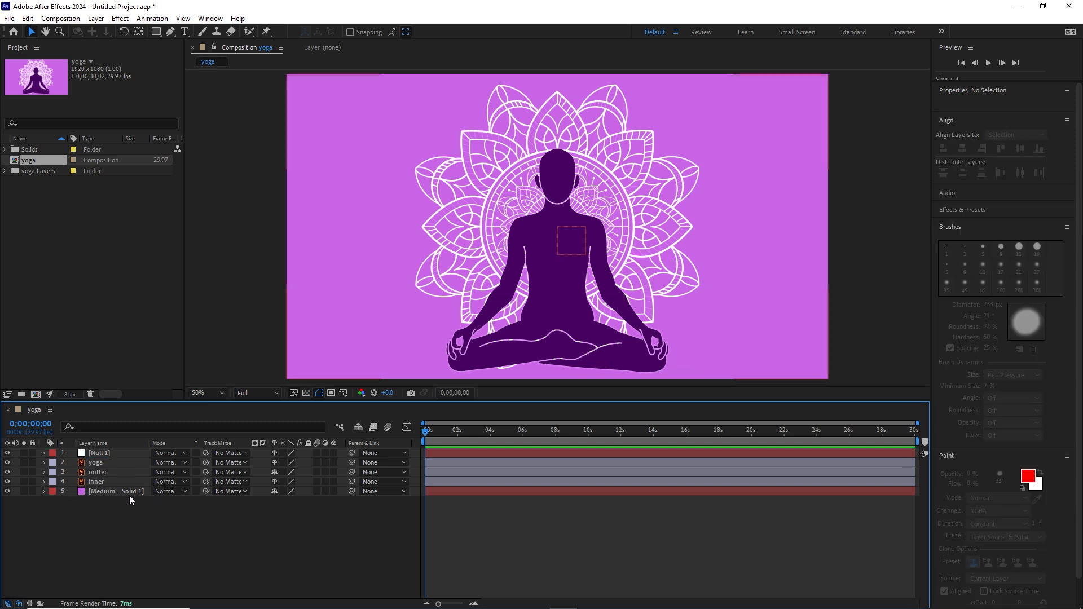
Parent the outter and inner mandala layers to the Null 1 layer, and select the null.
{"action": "left_click", "coordinate": [97, 482]}
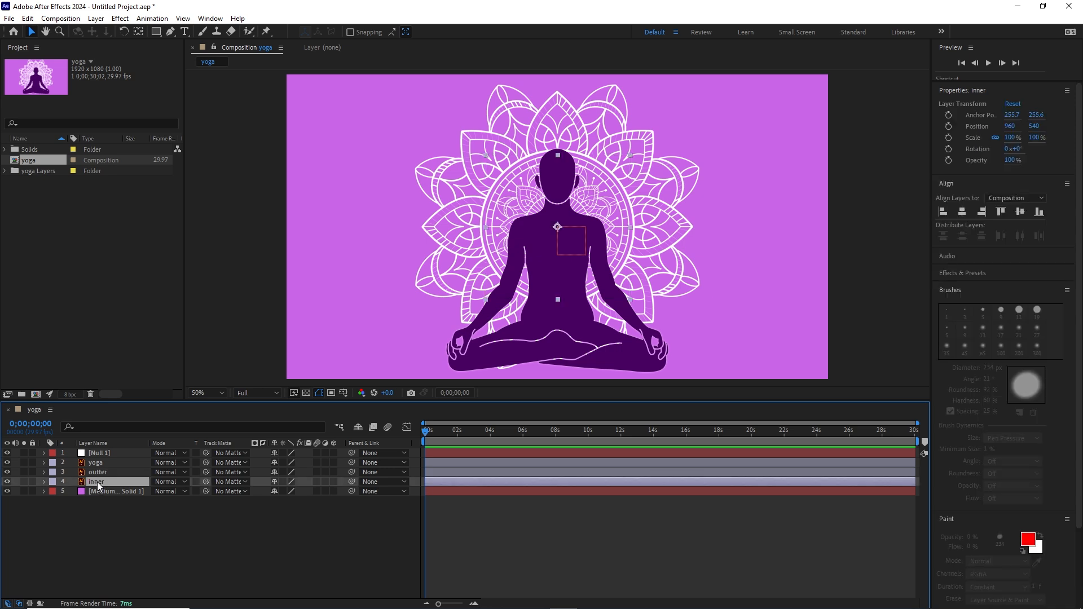
{"action": "left_click", "coordinate": [99, 473], "text": "ctrl"}
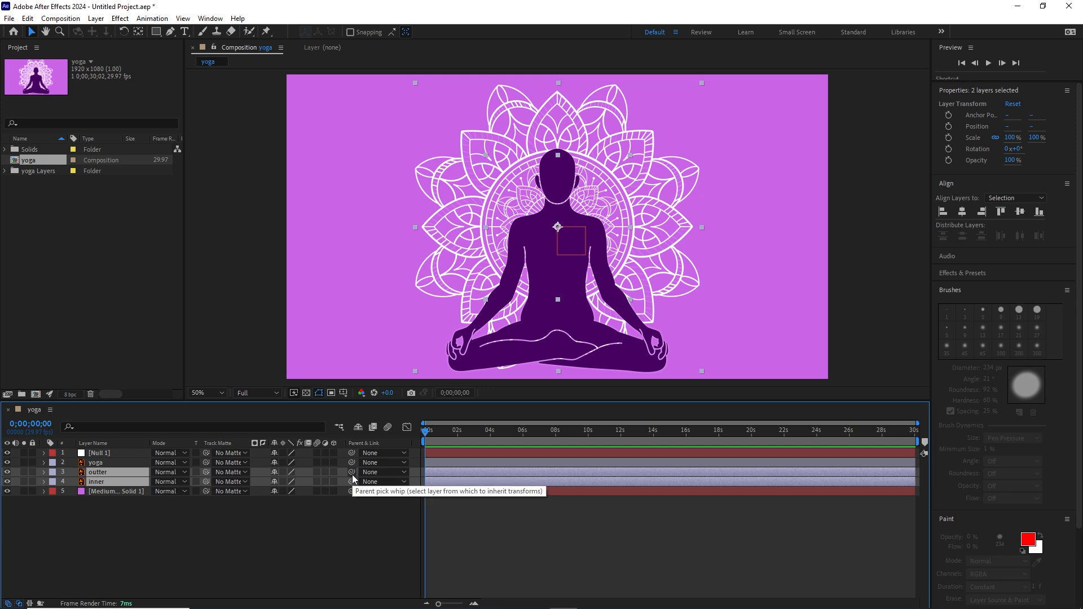
{"action": "left_click_drag", "start_coordinate": [351, 473], "coordinate": [104, 453]}
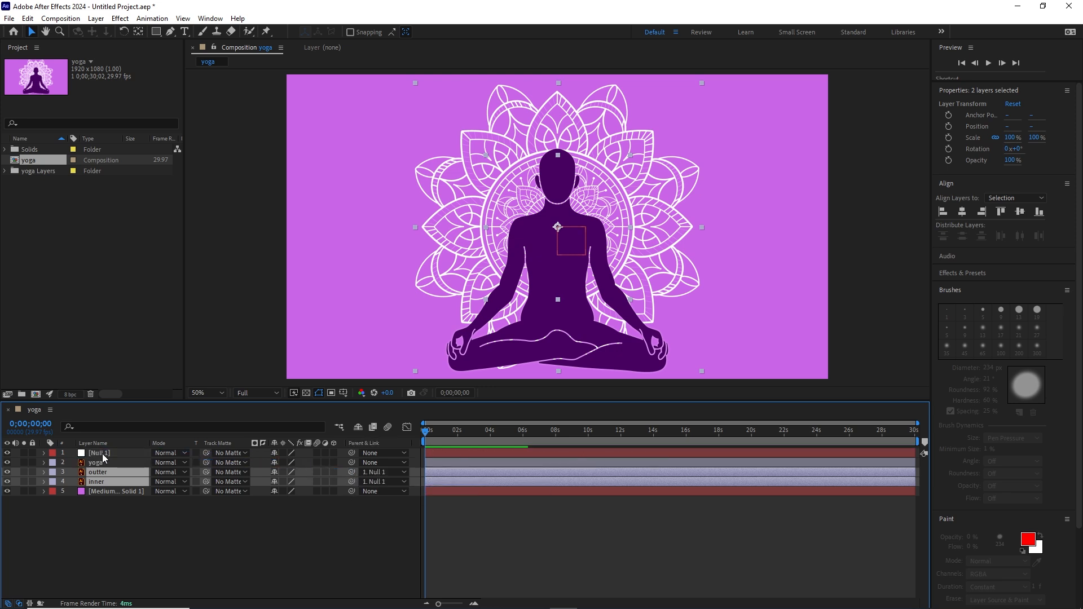
{"action": "left_click", "coordinate": [201, 559]}
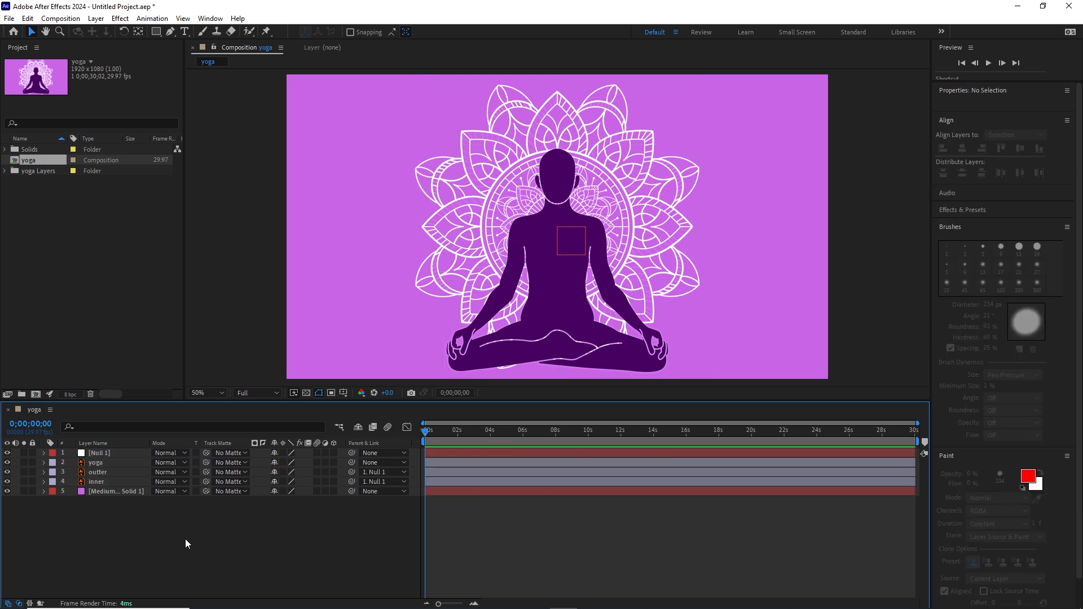
{"action": "left_click", "coordinate": [106, 455]}
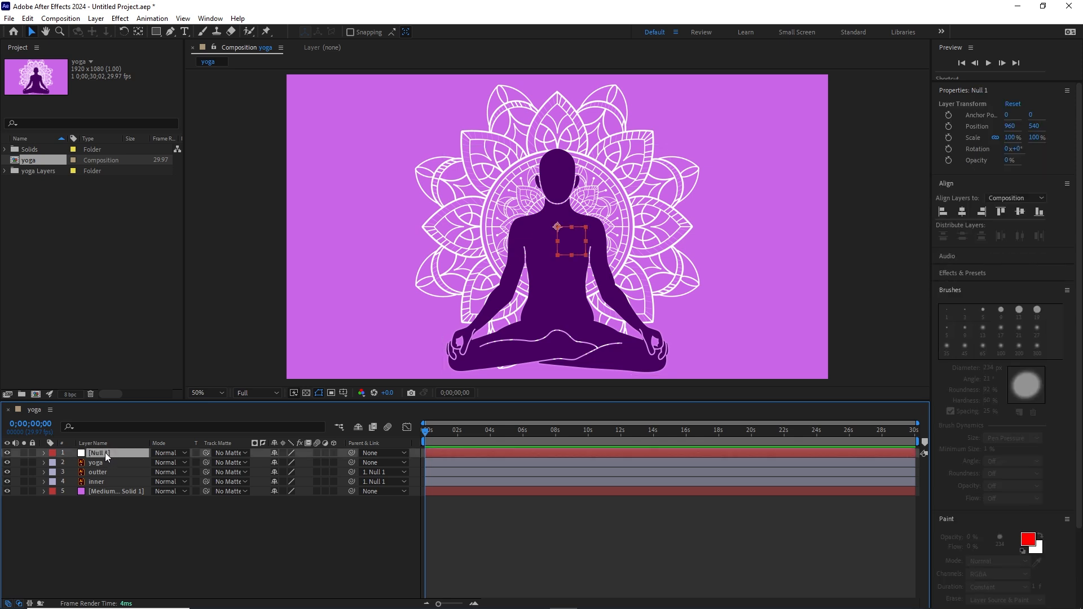
Try scaling the Null 1 layer down to 89% to test the mandala parenting, and undo the change.
{"action": "key", "text": "s"}
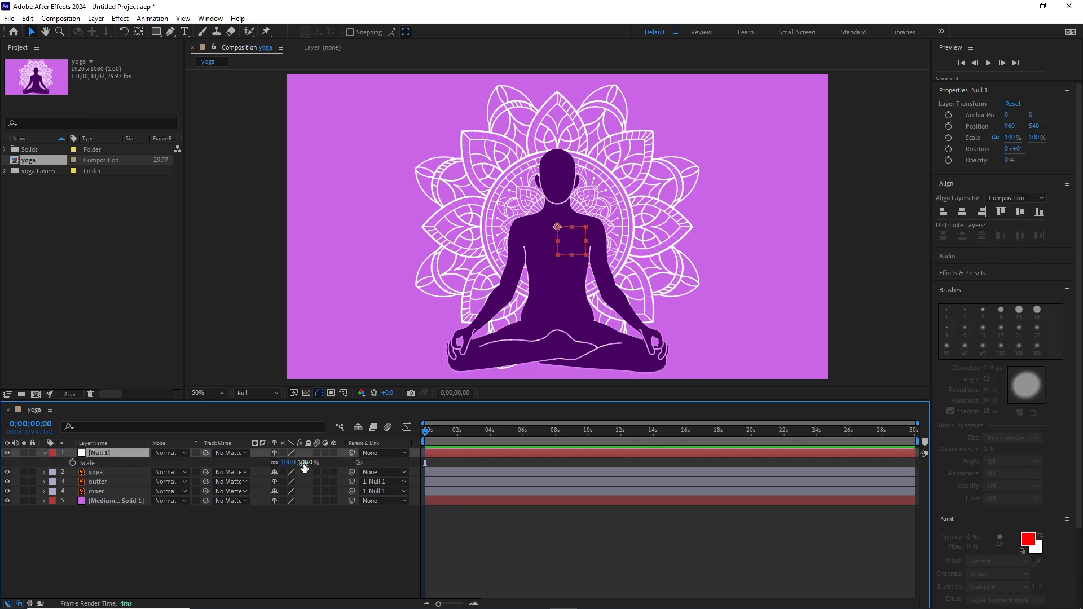
{"action": "mouse_move", "coordinate": [298, 462]}
{"action": "left_mouse_down"}
{"action": "mouse_move", "coordinate": [265, 461]}
{"action": "mouse_move", "coordinate": [285, 461]}
{"action": "left_mouse_up"}
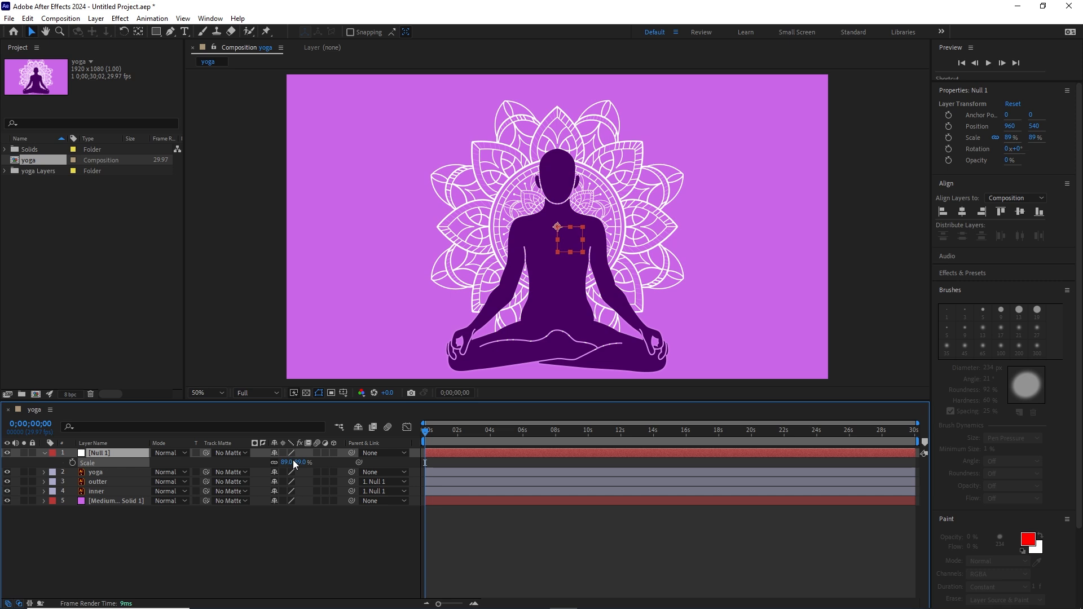
{"action": "key", "text": "ctrl+z"}
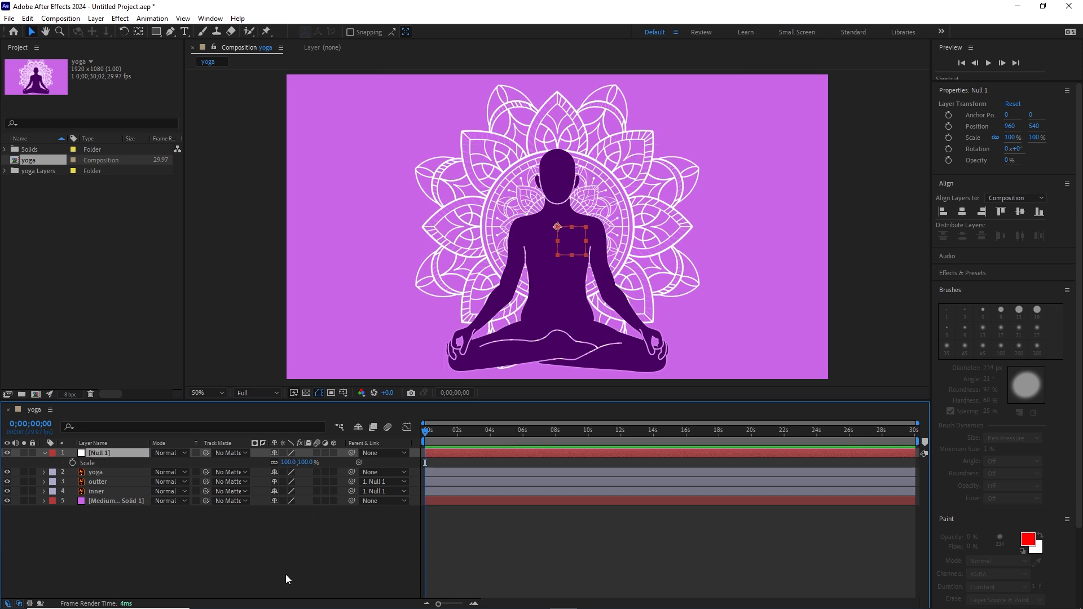
{"action": "left_click", "coordinate": [45, 453]}
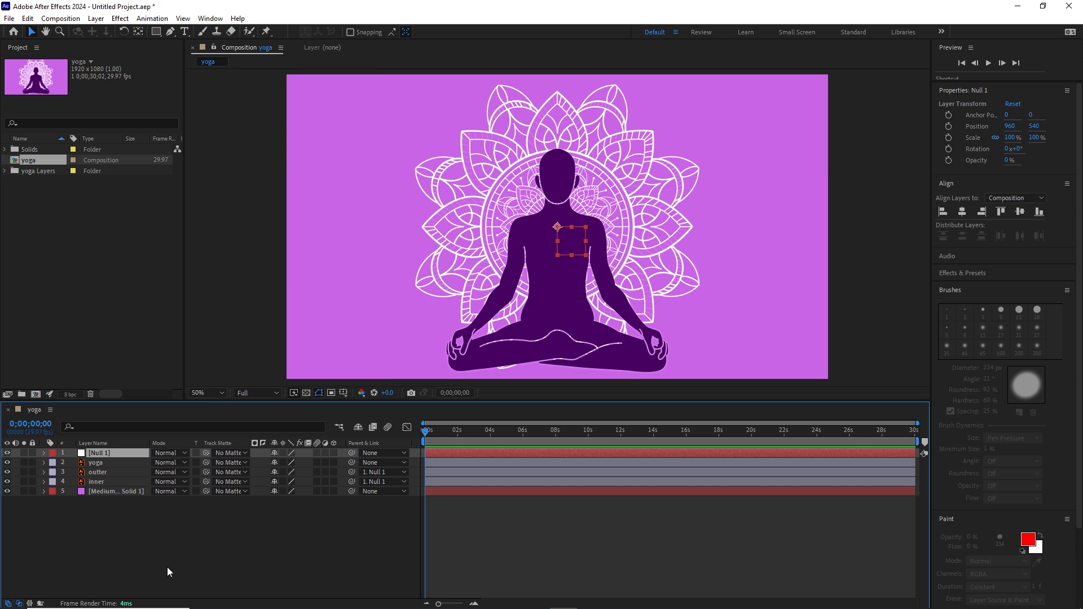
{"action": "left_click", "coordinate": [167, 568]}
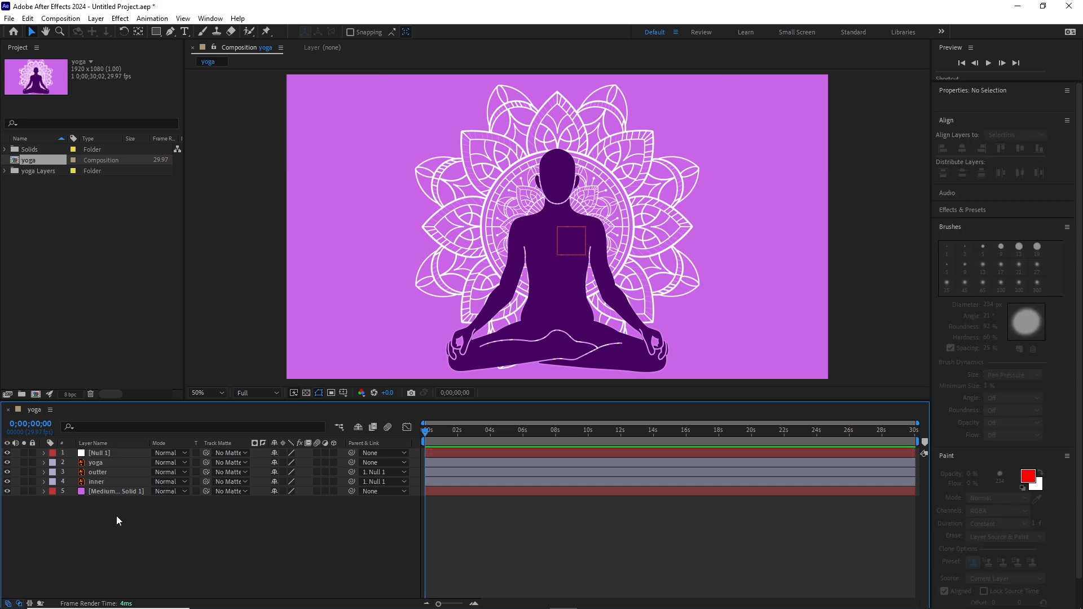
Hide the yoga figure layer to expose the center of the mandalas.
{"action": "left_click", "coordinate": [103, 476]}
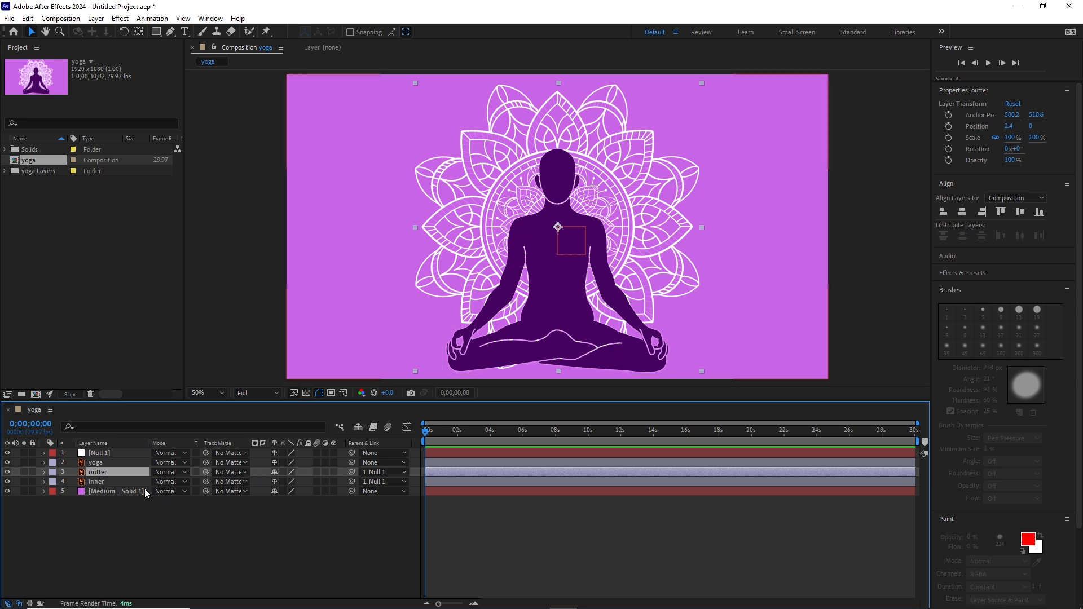
{"action": "left_click", "coordinate": [97, 463]}
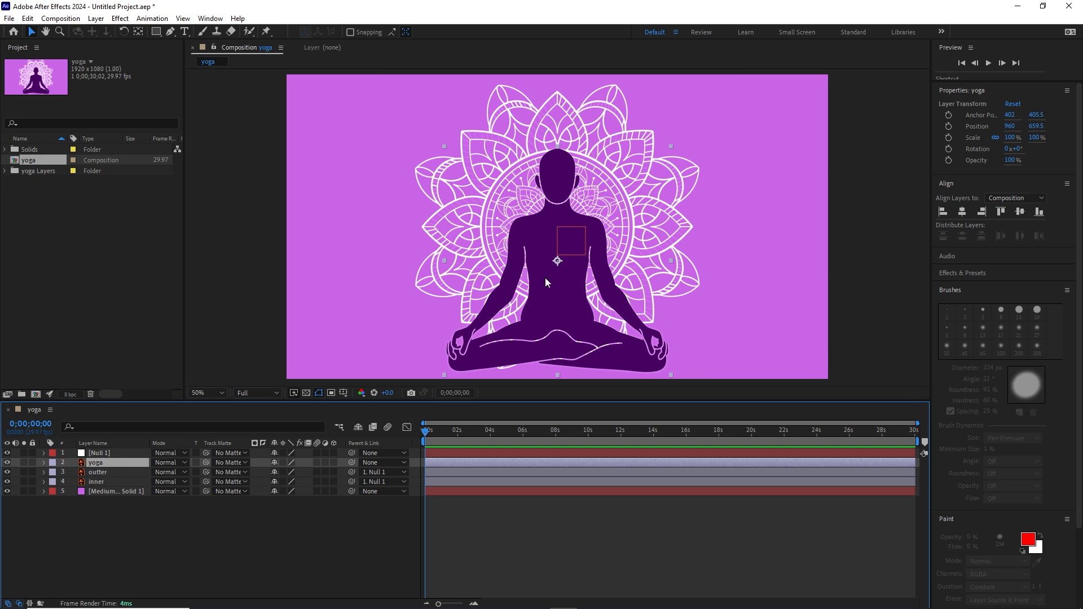
{"action": "left_click", "coordinate": [7, 462]}
{"action": "scroll", "coordinate": [570, 216], "scroll_direction": "up", "scroll_amount": 3}
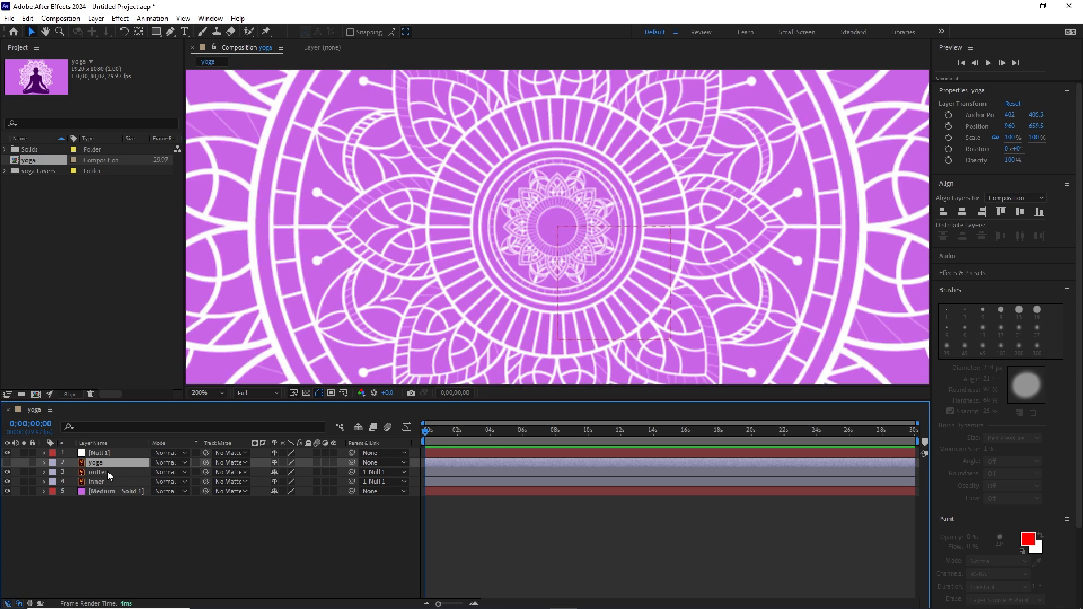
Compare the anchor points of the outter and inner mandala layers at the center of the composition.
{"action": "left_click", "coordinate": [108, 472]}
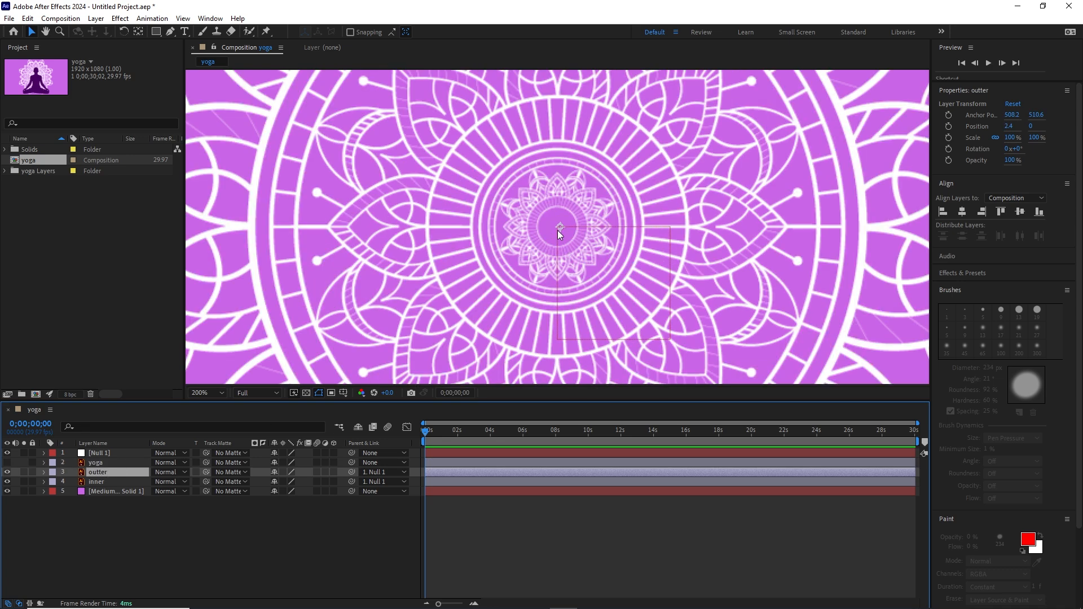
{"action": "scroll", "coordinate": [560, 230], "scroll_direction": "up", "scroll_amount": 2}
{"action": "scroll", "coordinate": [570, 234], "scroll_direction": "up", "scroll_amount": 2}
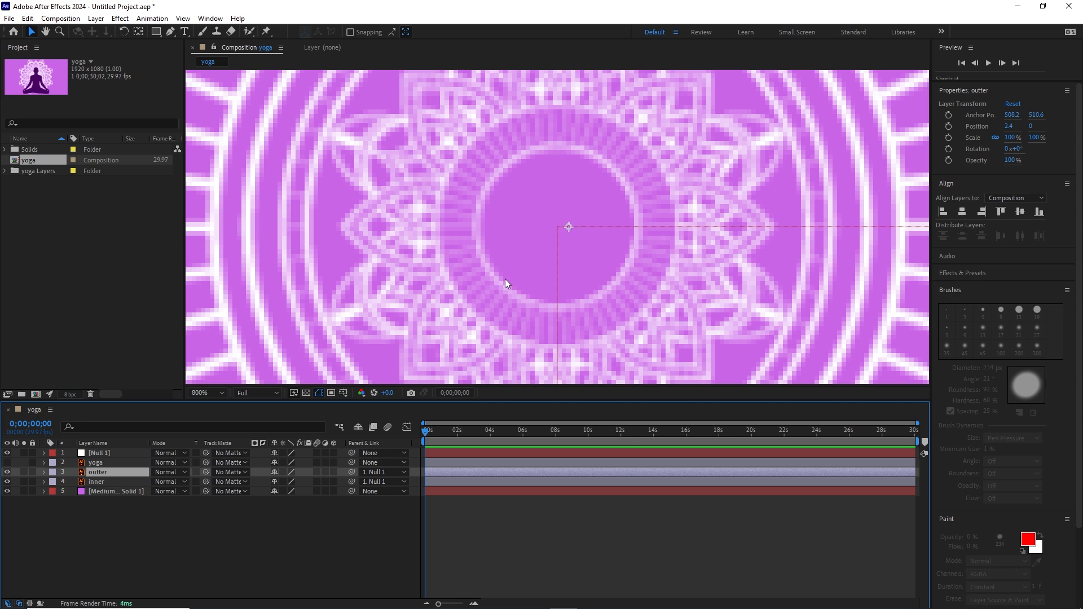
{"action": "left_click", "coordinate": [100, 482]}
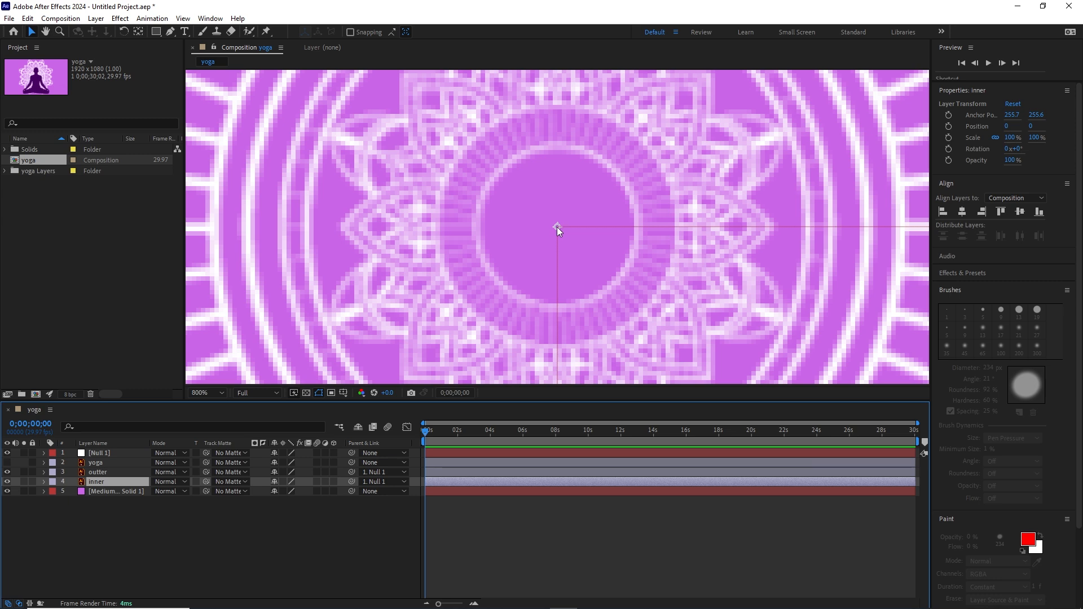
Move the outter layer's anchor point to 505.7, 510.6 so it sits on the inner mandala's center at the null's origin.
{"action": "left_click", "coordinate": [97, 474]}
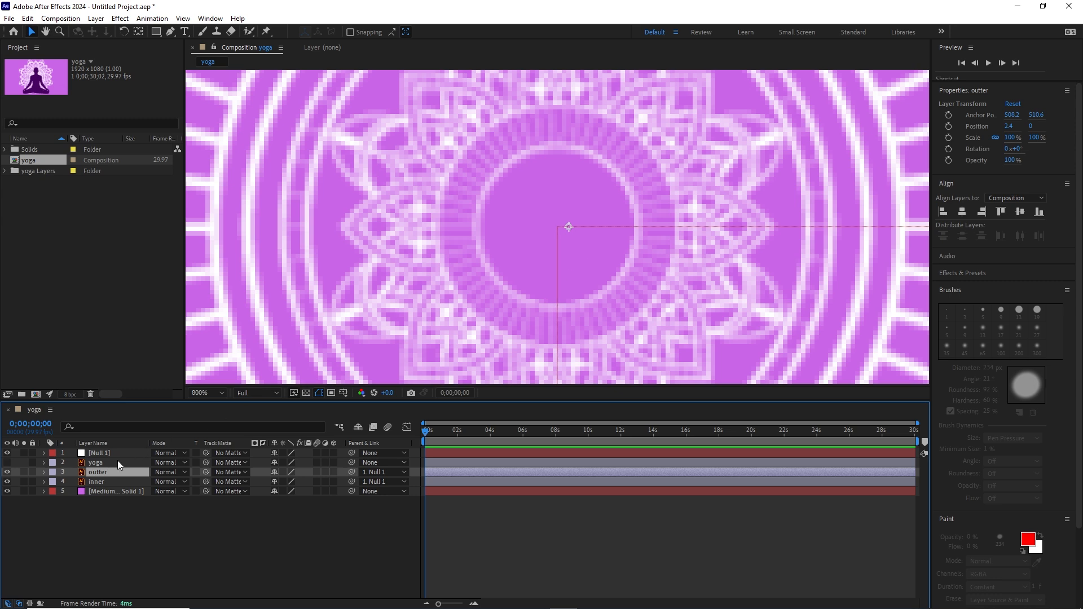
{"action": "left_click", "coordinate": [140, 33]}
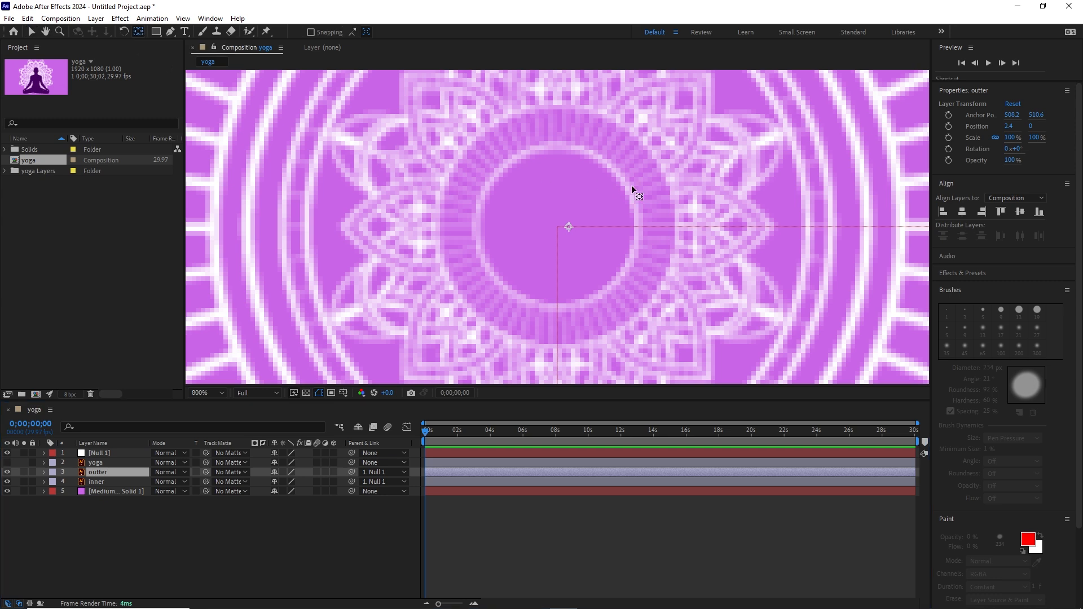
{"action": "left_click_drag", "start_coordinate": [571, 227], "coordinate": [558, 228]}
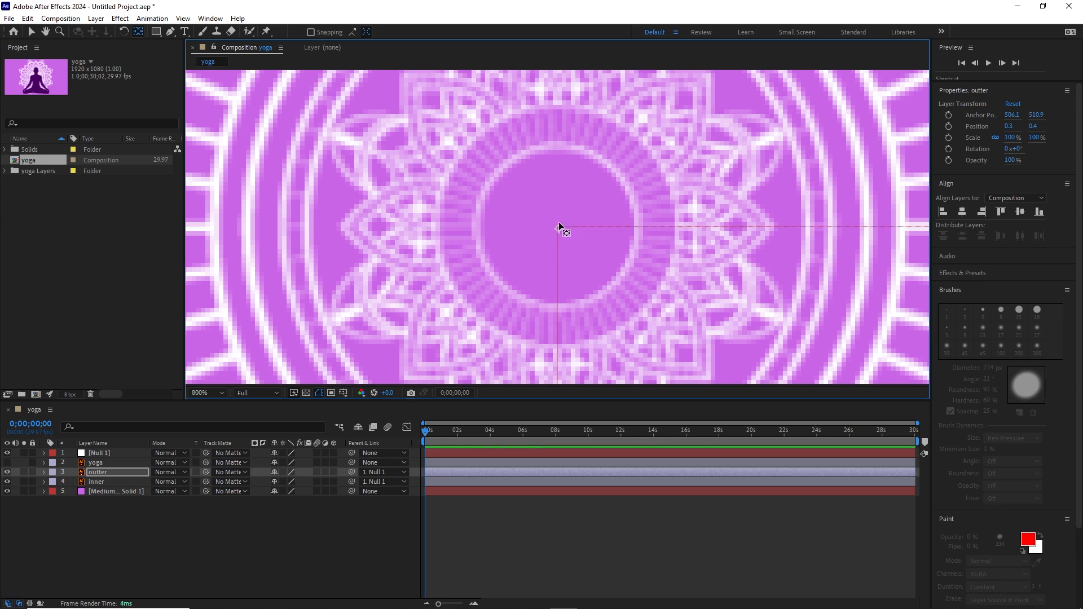
{"action": "left_click", "coordinate": [97, 483]}
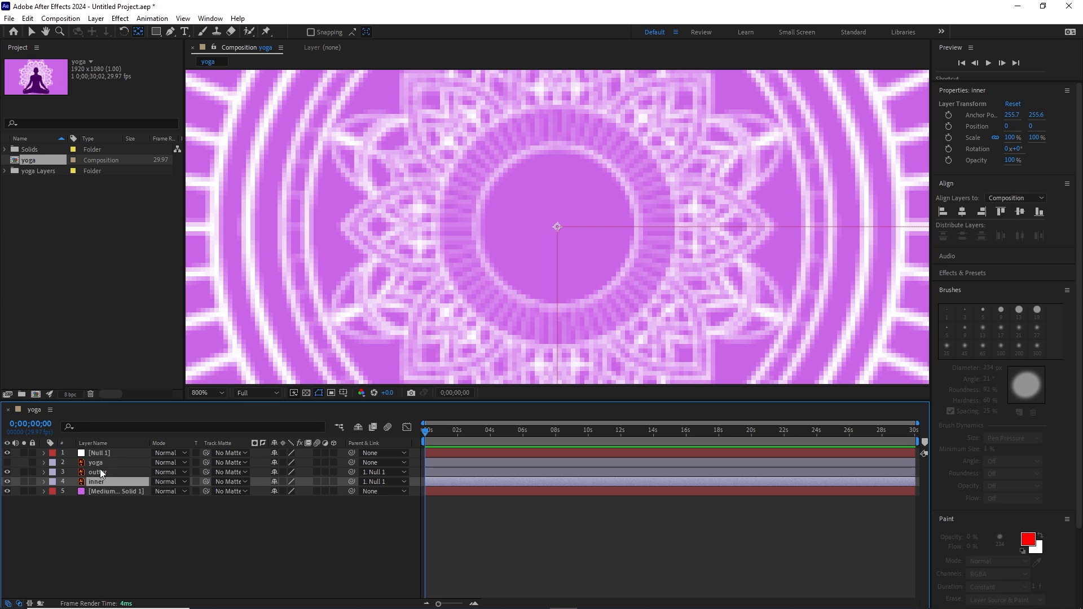
{"action": "left_click", "coordinate": [100, 472]}
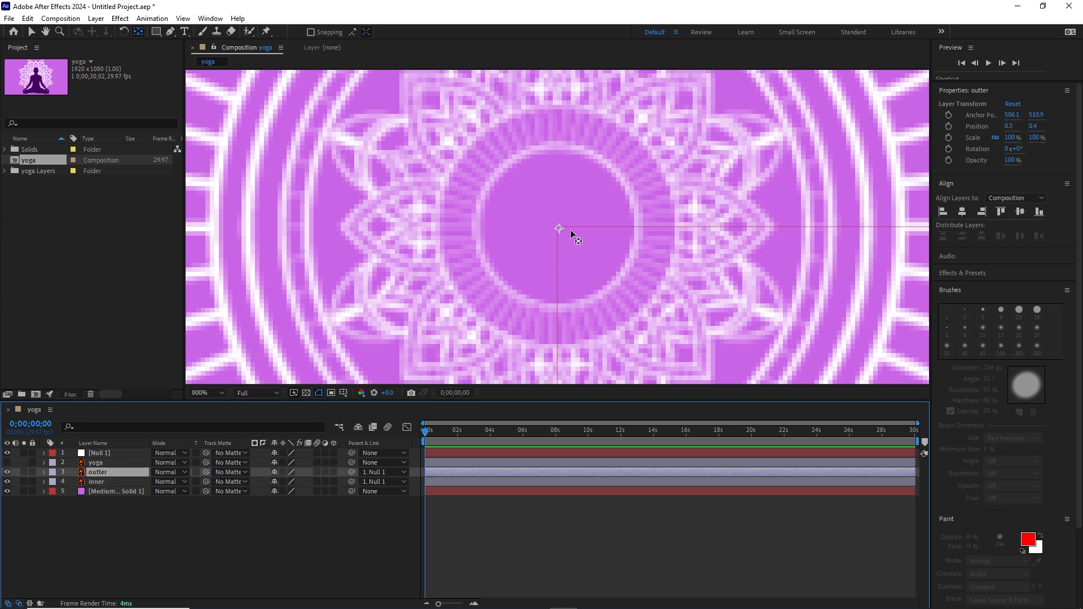
{"action": "scroll", "coordinate": [571, 231], "scroll_direction": "up", "scroll_amount": 1}
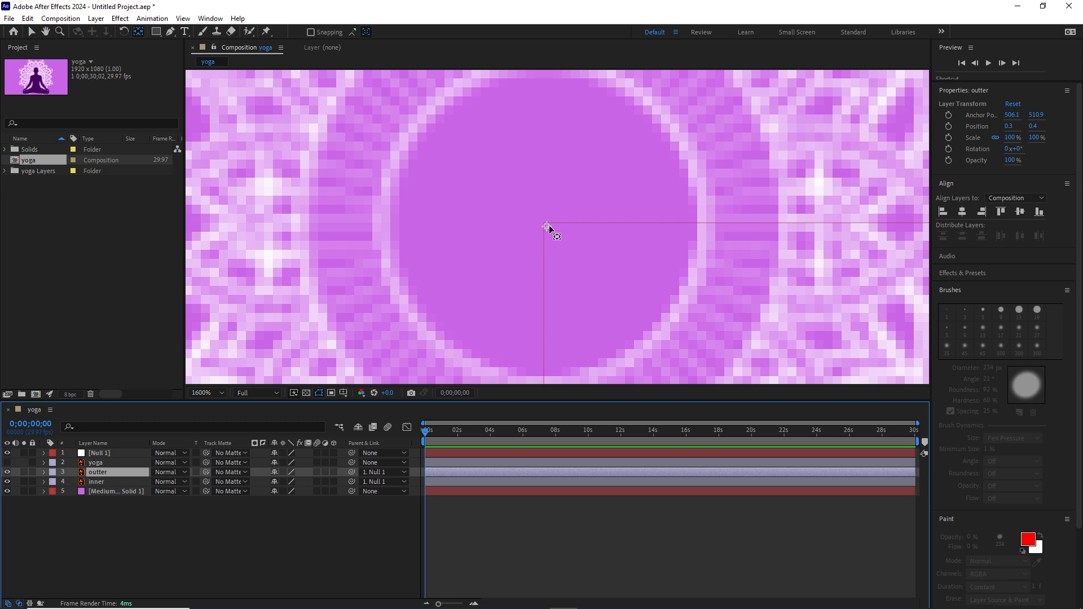
{"action": "left_click_drag", "start_coordinate": [549, 225], "coordinate": [547, 225]}
{"action": "left_click_drag", "start_coordinate": [546, 227], "coordinate": [544, 225]}
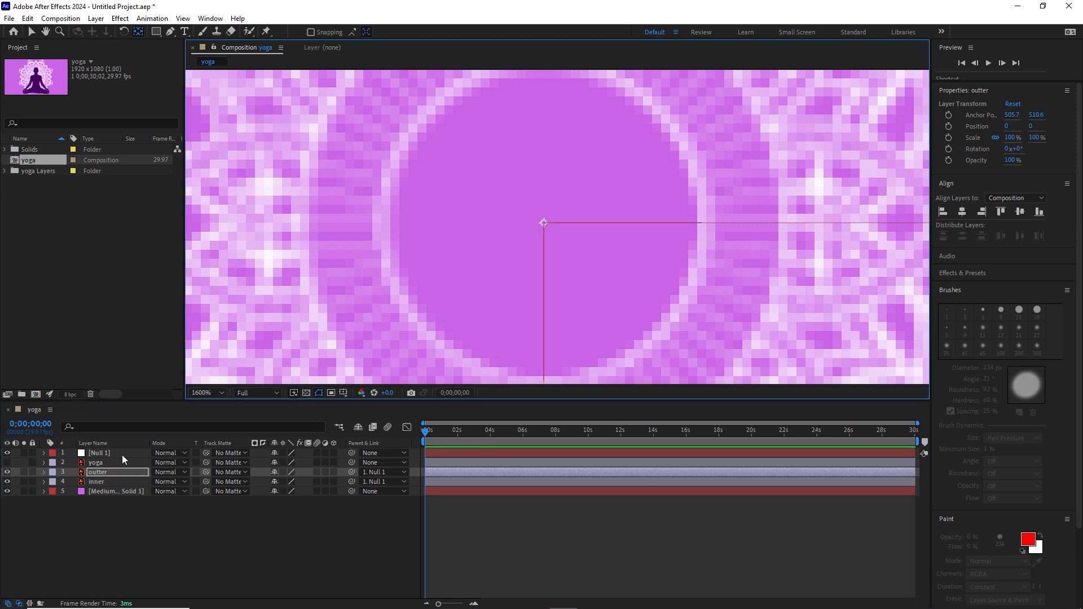
Check the anchor point alignment by alternating between the inner and outter mandala layers.
{"action": "left_click", "coordinate": [96, 481]}
{"action": "left_click", "coordinate": [100, 473]}
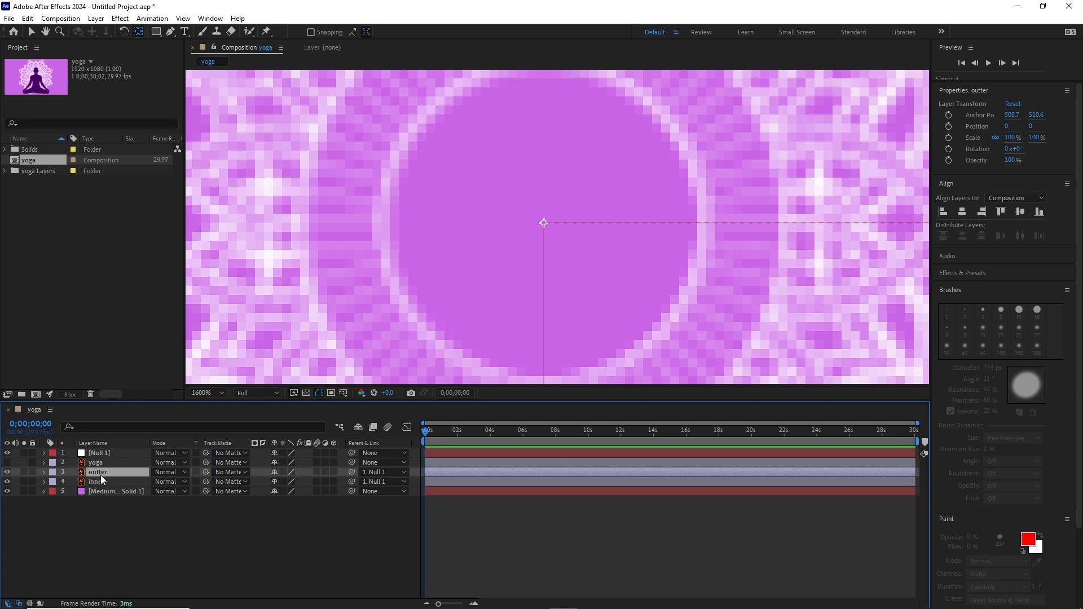
{"action": "left_click", "coordinate": [101, 482]}
{"action": "left_click", "coordinate": [101, 473]}
{"action": "scroll", "coordinate": [596, 210], "scroll_direction": "down", "scroll_amount": 6}
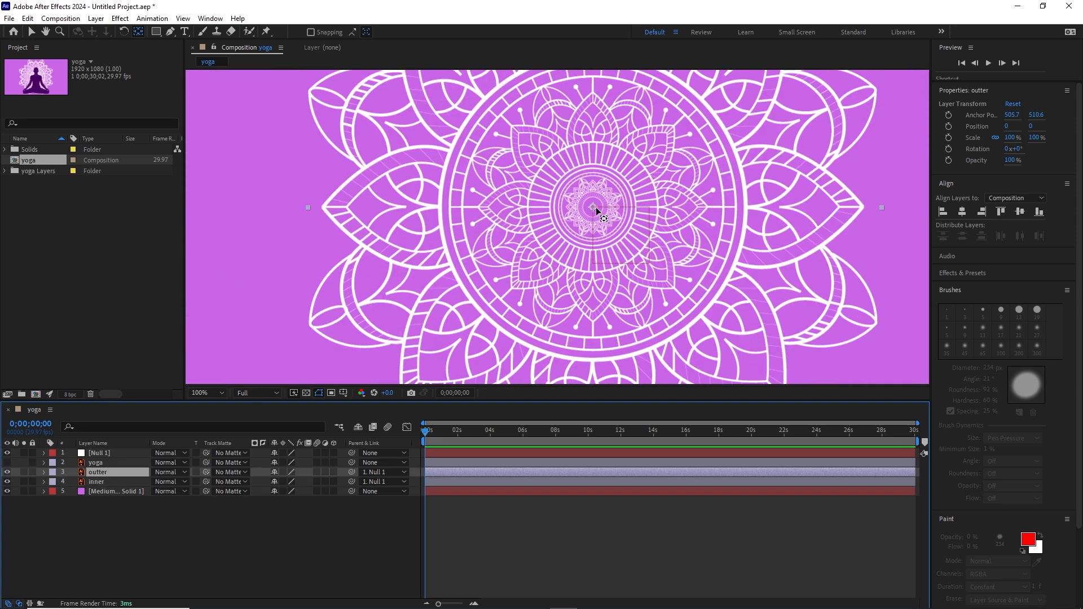
{"action": "scroll", "coordinate": [596, 208], "scroll_direction": "down", "scroll_amount": 1}
{"action": "scroll", "coordinate": [604, 214], "scroll_direction": "up", "scroll_amount": 1}
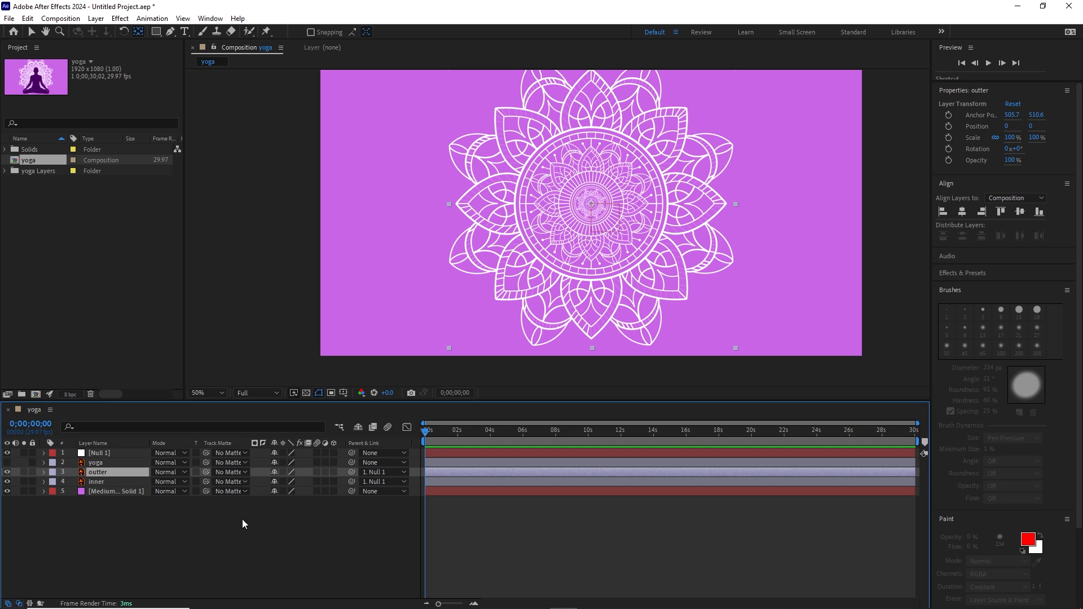
Add a Rotation keyframe of 0° to the outter mandala layer at the start of the timeline.
{"action": "left_click", "coordinate": [182, 517]}
{"action": "left_click", "coordinate": [112, 462]}
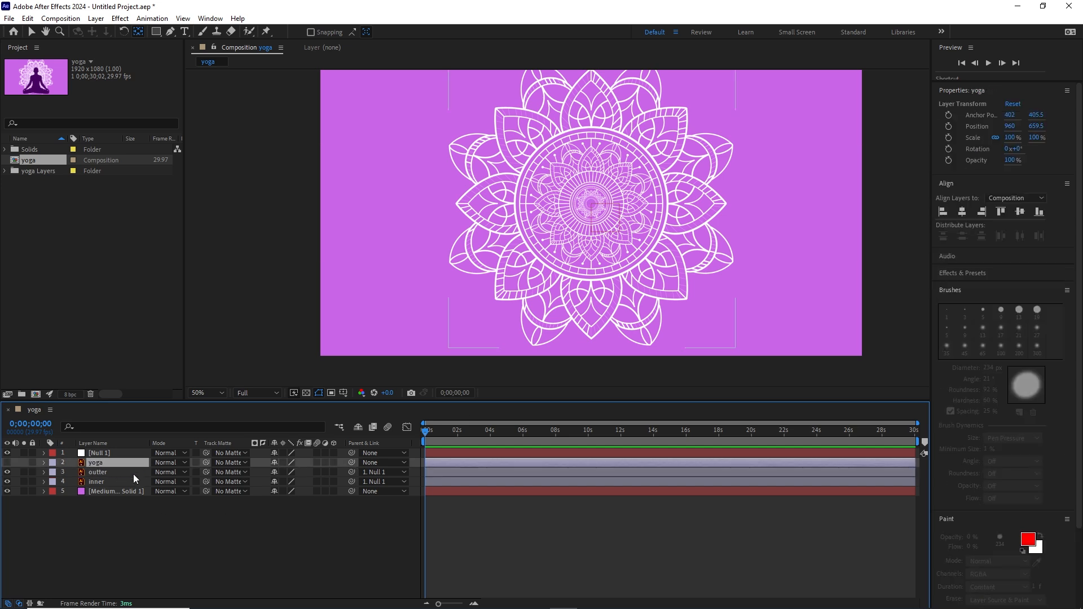
{"action": "left_click", "coordinate": [102, 472]}
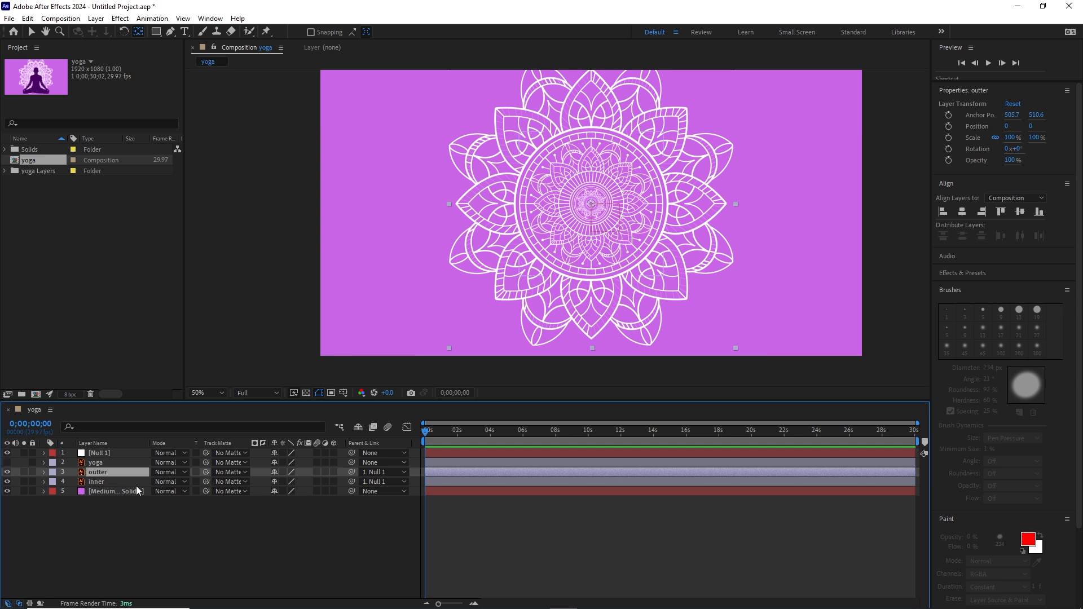
{"action": "key", "text": "r"}
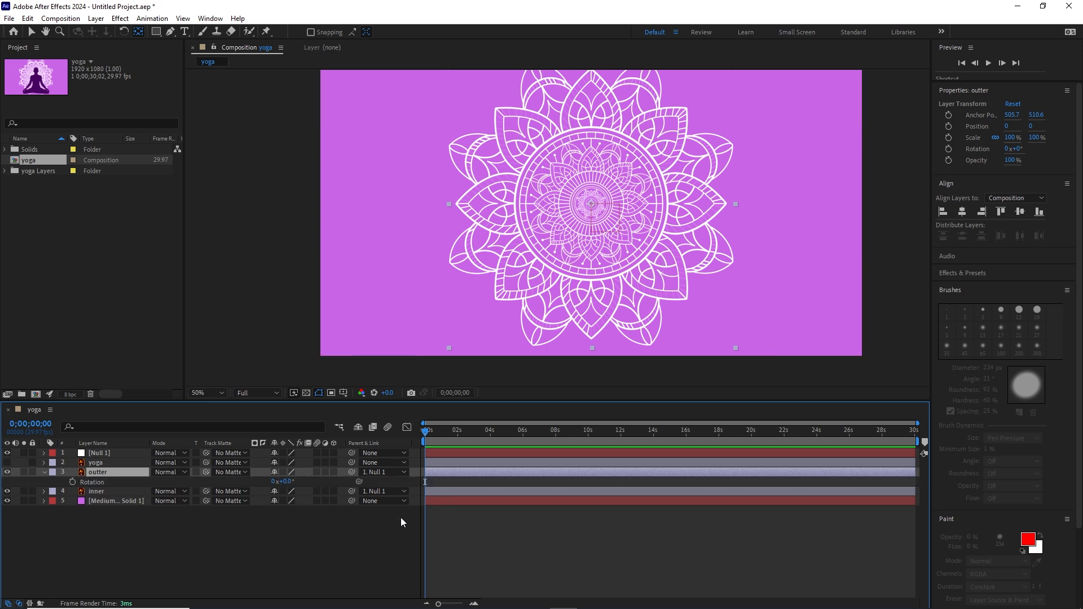
{"action": "left_click", "coordinate": [72, 482]}
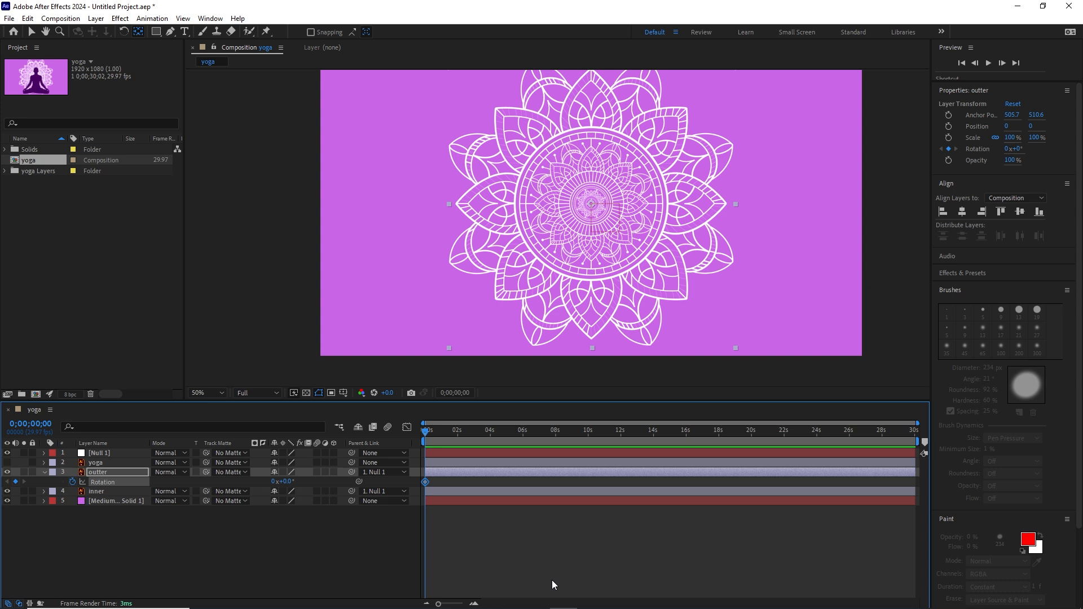
Set the outter layer's rotation to 90° at 2 seconds and dismiss the Photoshop shortcut message without deleting the shortcut.
{"action": "key", "text": "shift+Page_Down"}
{"action": "key", "text": "shift+Page_Down"}
{"action": "key", "text": "shift+Page_Down"}
{"action": "key", "text": "shift+Page_Down"}
{"action": "key", "text": "shift+Page_Down"}
{"action": "key", "text": "shift+Page_Down"}
{"action": "left_click", "coordinate": [286, 481]}
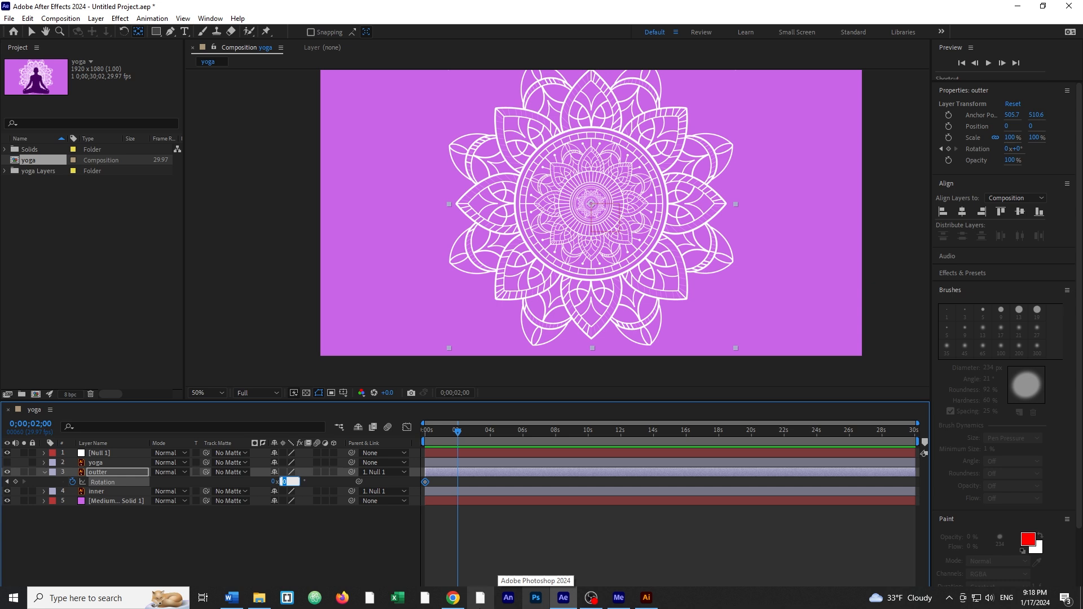
{"action": "left_click", "coordinate": [275, 542]}
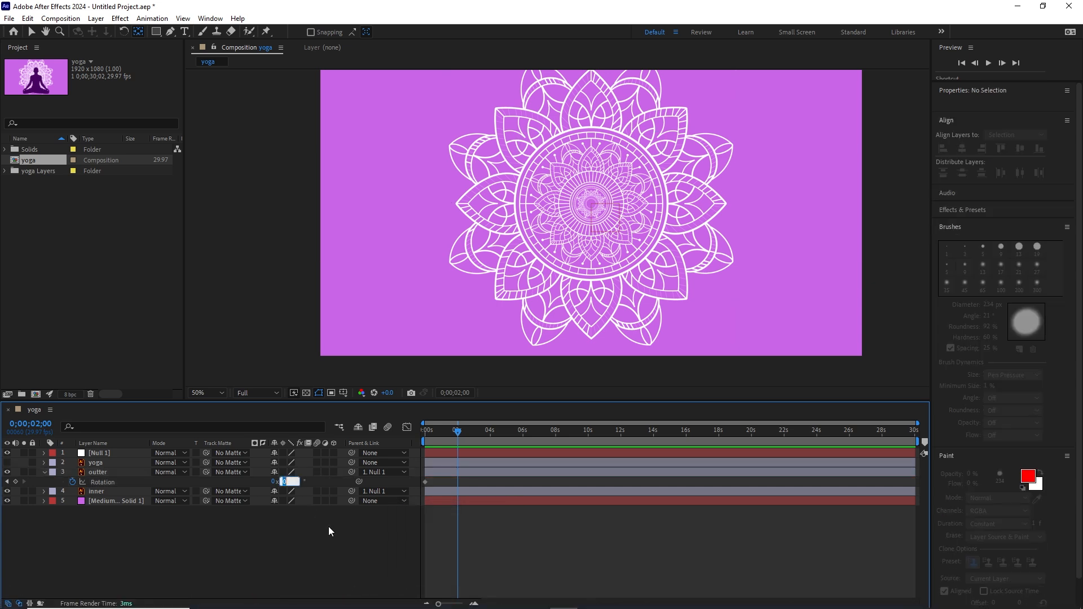
{"action": "type", "text": "90.0"}
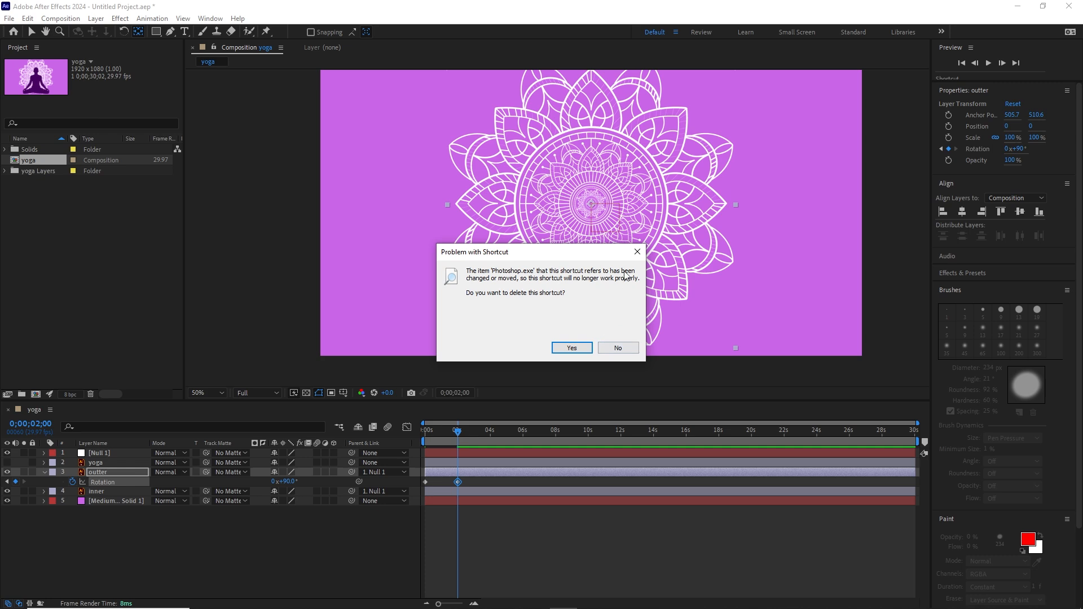
{"action": "left_click", "coordinate": [633, 253]}
{"action": "left_click", "coordinate": [552, 510]}
Preview the outter mandala's rotation from the start and inspect the motion around the 2-second keyframe.
{"action": "left_click_drag", "start_coordinate": [457, 432], "coordinate": [413, 436]}
{"action": "key", "text": "space"}
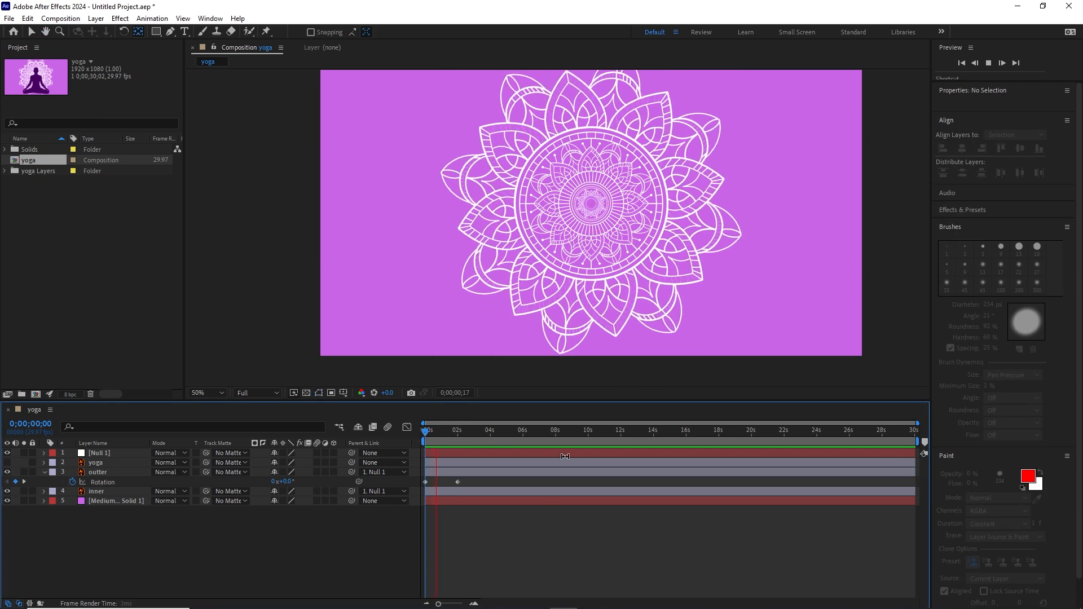
{"action": "key", "text": "space"}
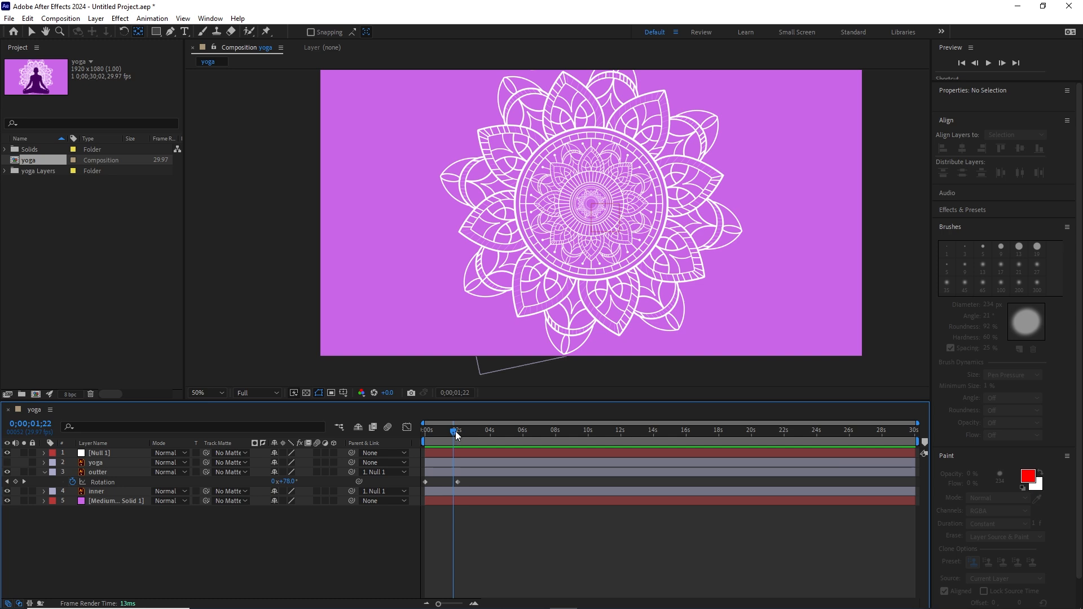
{"action": "mouse_move", "coordinate": [455, 434]}
{"action": "left_mouse_down"}
{"action": "mouse_move", "coordinate": [505, 434]}
{"action": "mouse_move", "coordinate": [468, 436]}
{"action": "left_mouse_up"}
{"action": "left_click", "coordinate": [468, 484]}
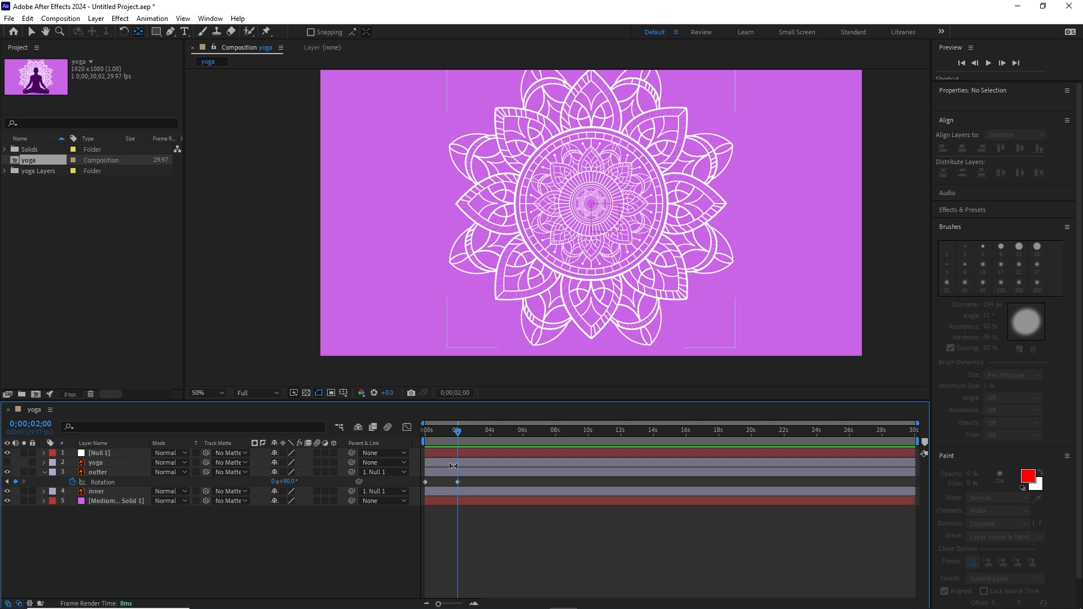
Set the outter layer's rotation to 180° at 6 seconds and return the playhead to the start.
{"action": "mouse_move", "coordinate": [458, 432]}
{"action": "left_mouse_down"}
{"action": "mouse_move", "coordinate": [418, 445]}
{"action": "mouse_move", "coordinate": [454, 443]}
{"action": "left_mouse_up"}
{"action": "key", "text": "space"}
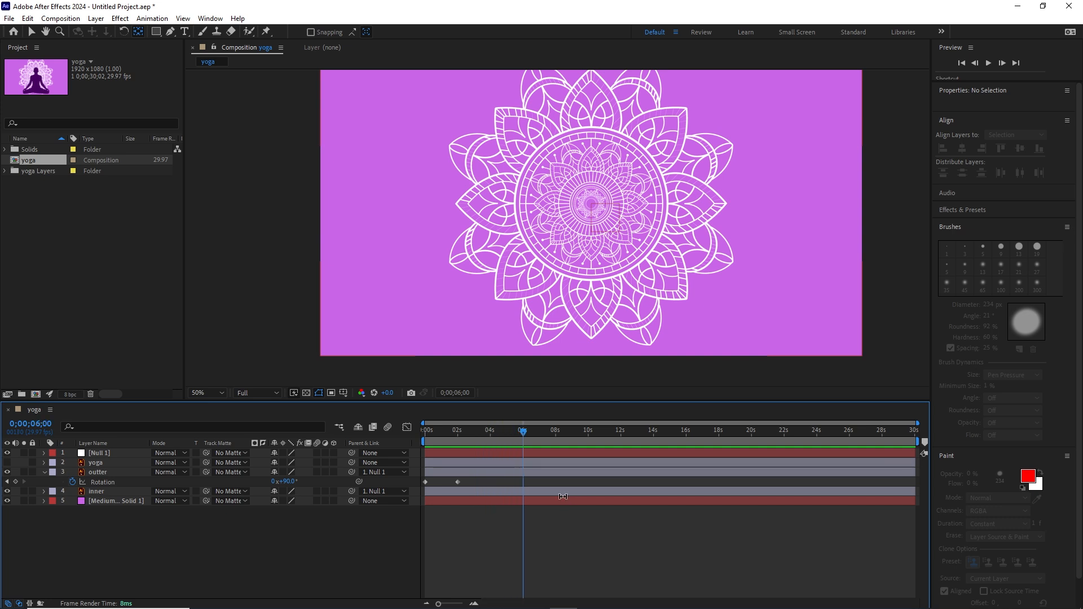
{"action": "left_click", "coordinate": [288, 481]}
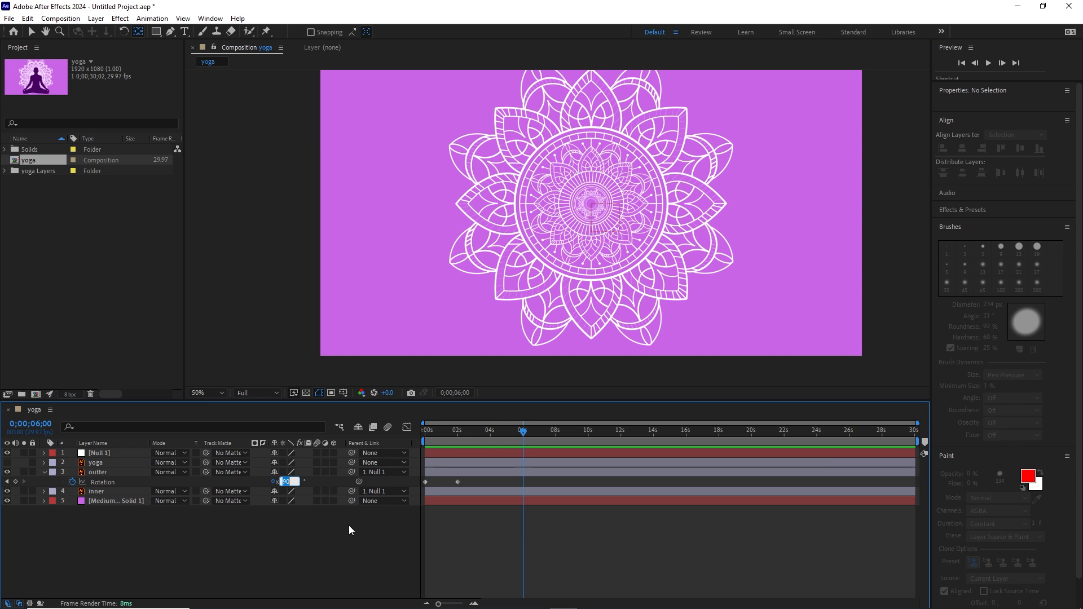
{"action": "type", "text": "18"}
{"action": "key", "text": "Return"}
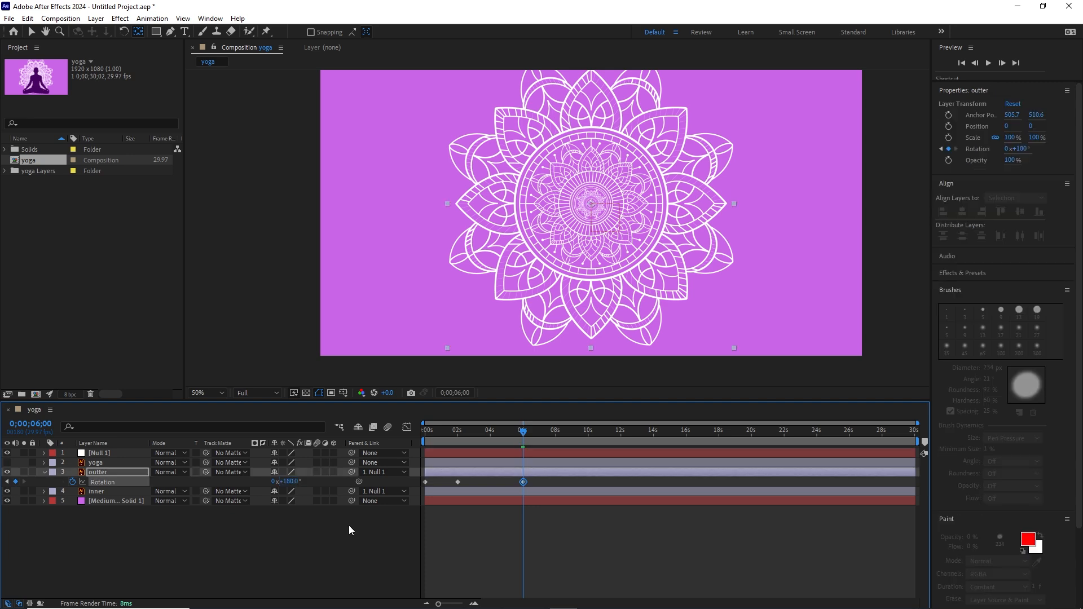
{"action": "left_click_drag", "start_coordinate": [519, 432], "coordinate": [412, 462]}
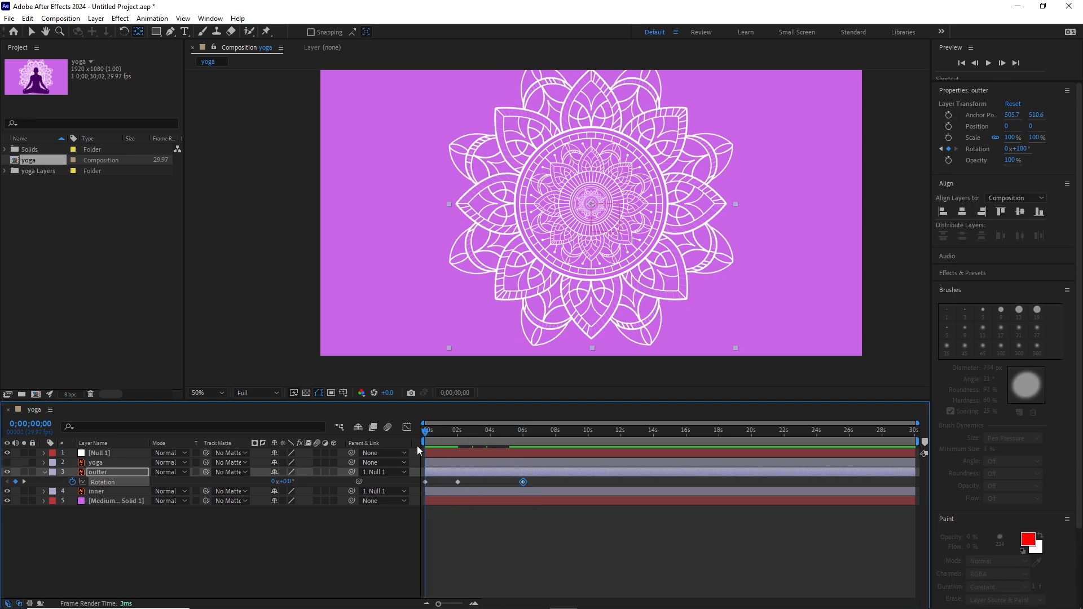
Preview the outter mandala's rotation from the start and park the playhead on the 6-second keyframe with nothing selected.
{"action": "key", "text": "space"}
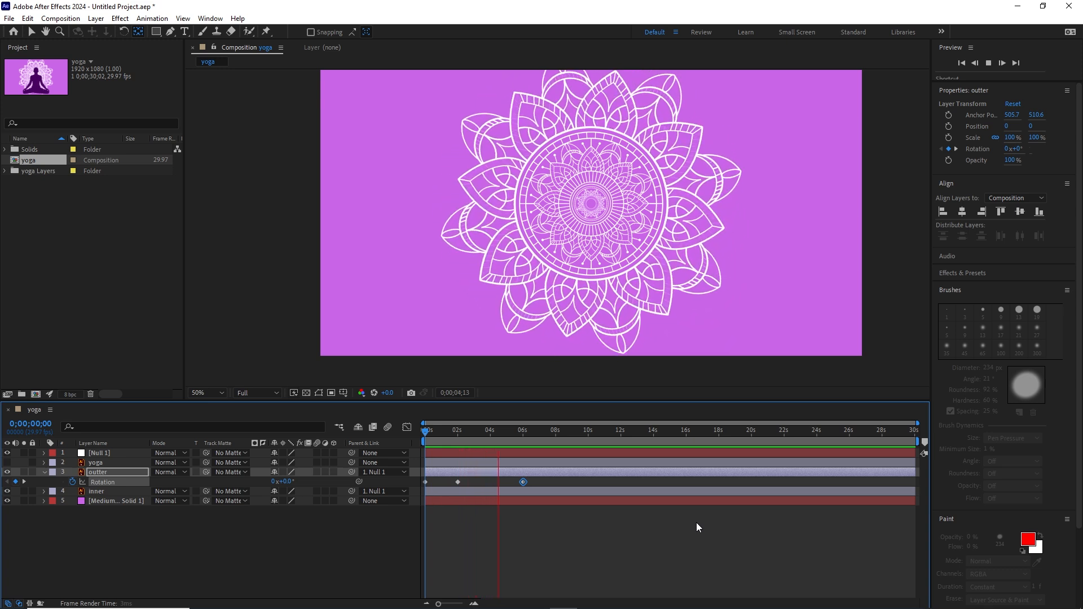
{"action": "key", "text": "space"}
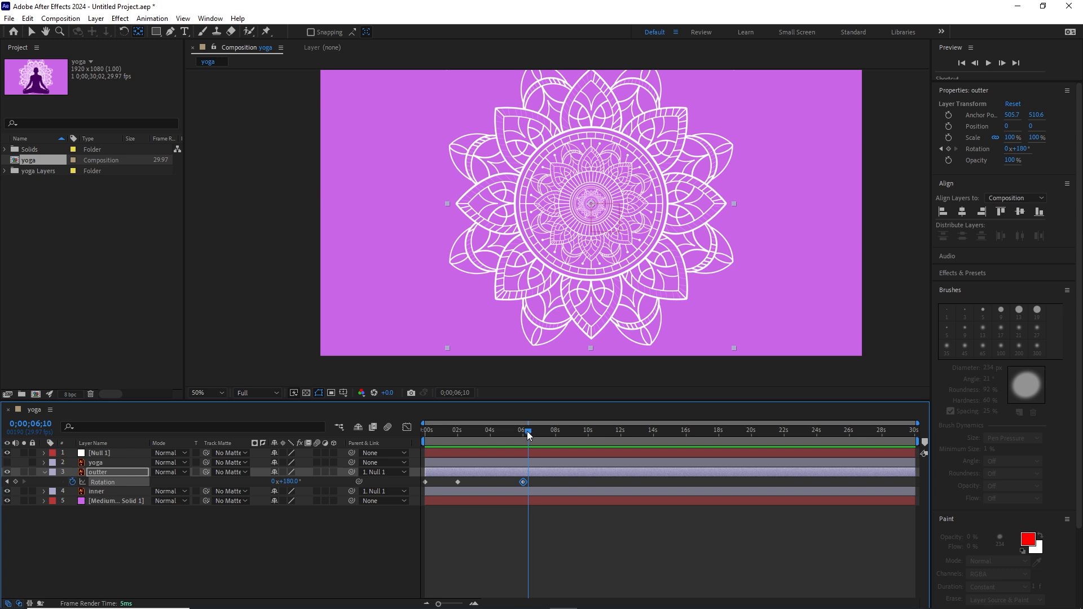
{"action": "left_click_drag", "start_coordinate": [526, 430], "coordinate": [524, 431]}
{"action": "left_click", "coordinate": [506, 543]}
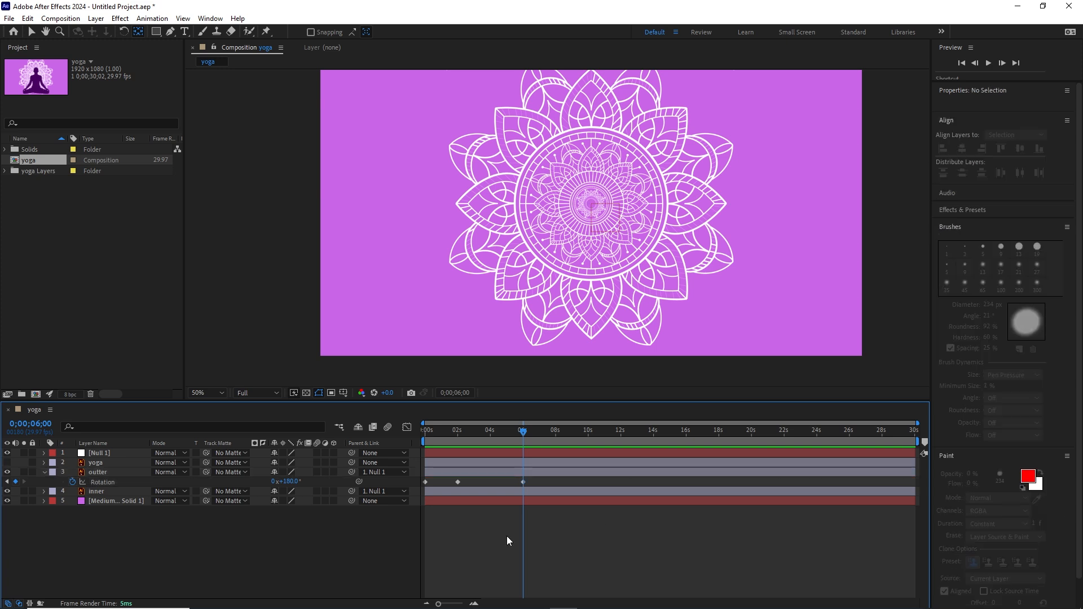
Set the outter layer's rotation to 270° at 8 seconds.
{"action": "key", "text": "space"}
{"action": "left_click", "coordinate": [289, 481]}
{"action": "type", "text": "270"}
{"action": "key", "text": "Return"}
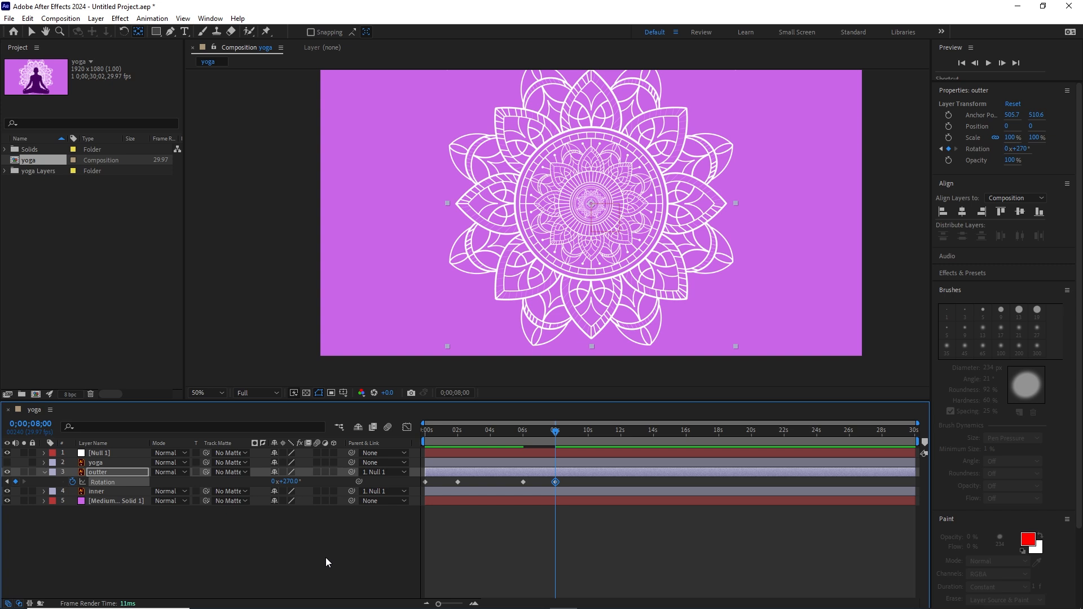
Set the outter layer's rotation to 360° at 12 seconds and clear the layer selection.
{"action": "key", "text": "space"}
{"action": "left_click", "coordinate": [292, 482]}
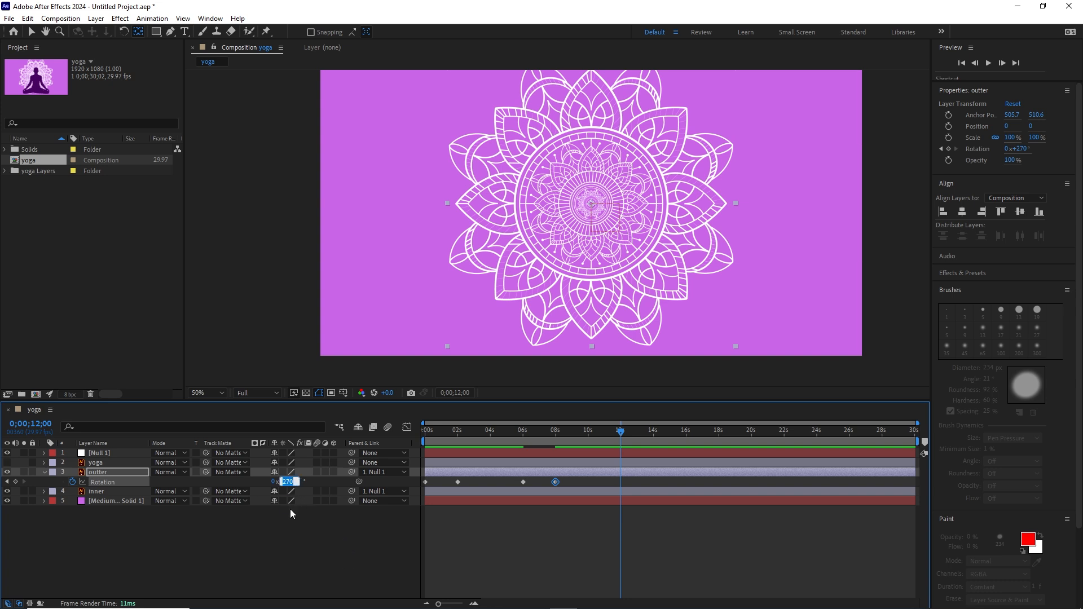
{"action": "type", "text": "360"}
{"action": "key", "text": "Return"}
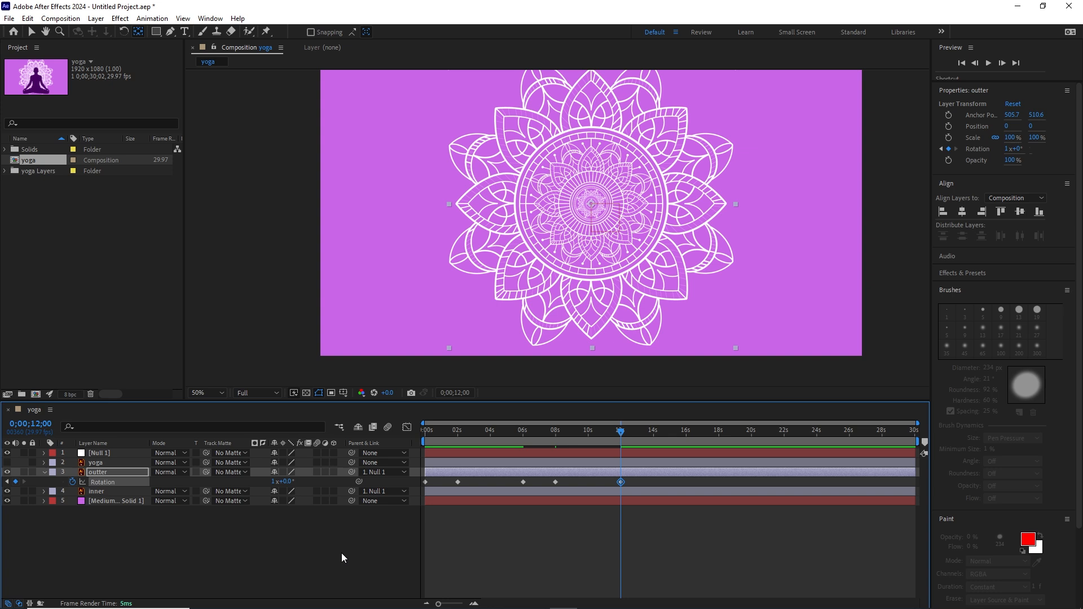
{"action": "left_click", "coordinate": [340, 553]}
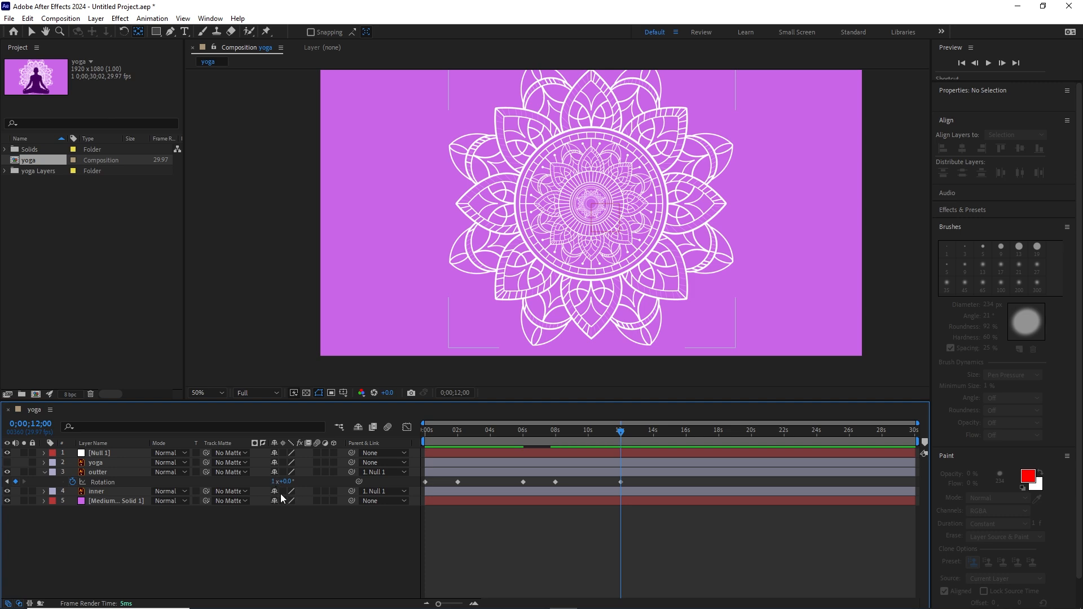
Preview the outter mandala's full rotation from the start and select all of its Rotation keyframes for inspection.
{"action": "left_click_drag", "start_coordinate": [620, 439], "coordinate": [401, 452]}
{"action": "key", "text": "space"}
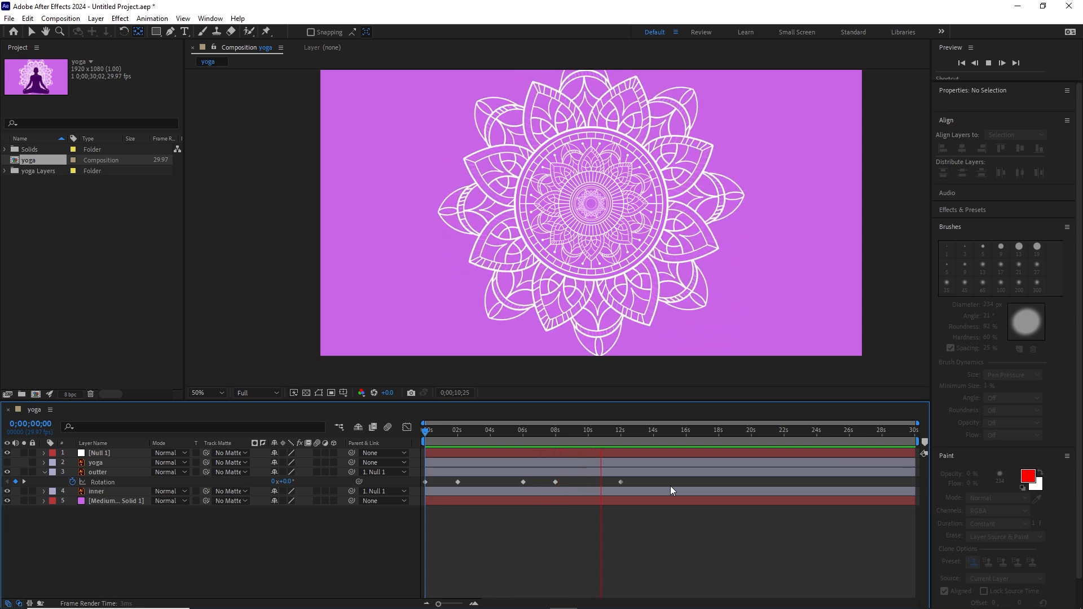
{"action": "key", "text": "space"}
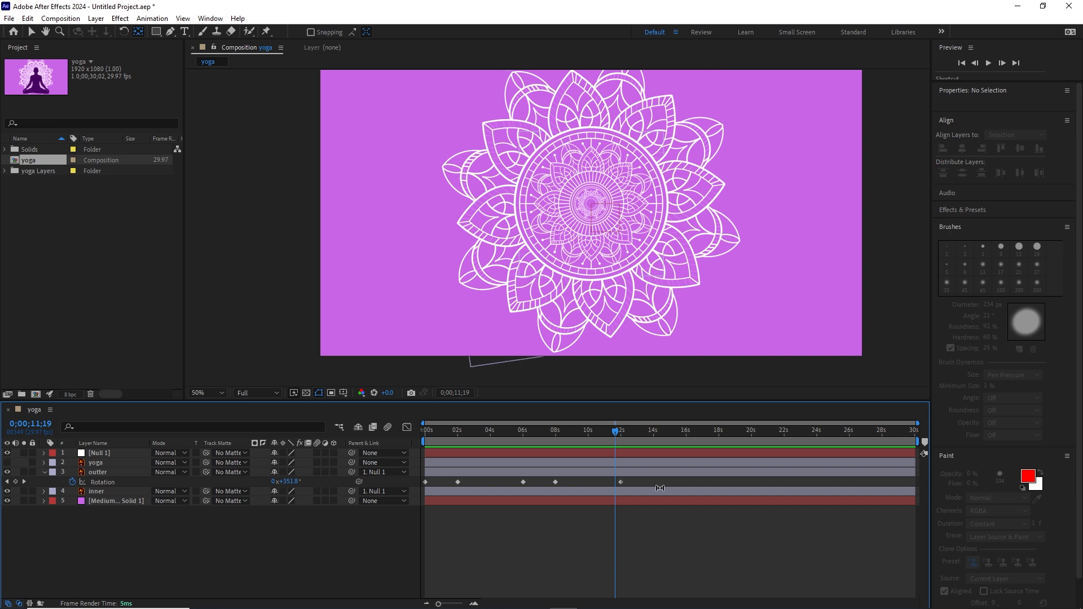
{"action": "left_click_drag", "start_coordinate": [638, 480], "coordinate": [421, 495]}
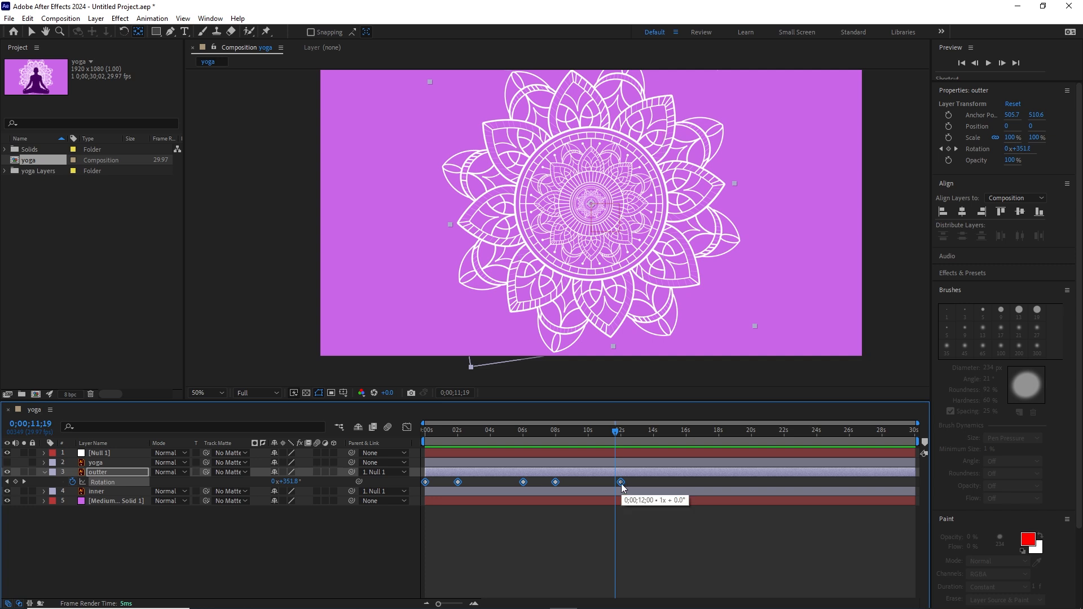
{"action": "mouse_move", "coordinate": [621, 482]}
{"action": "left_mouse_down"}
{"action": "mouse_move", "coordinate": [742, 476]}
{"action": "mouse_move", "coordinate": [569, 485]}
{"action": "mouse_move", "coordinate": [619, 498]}
{"action": "left_mouse_up"}
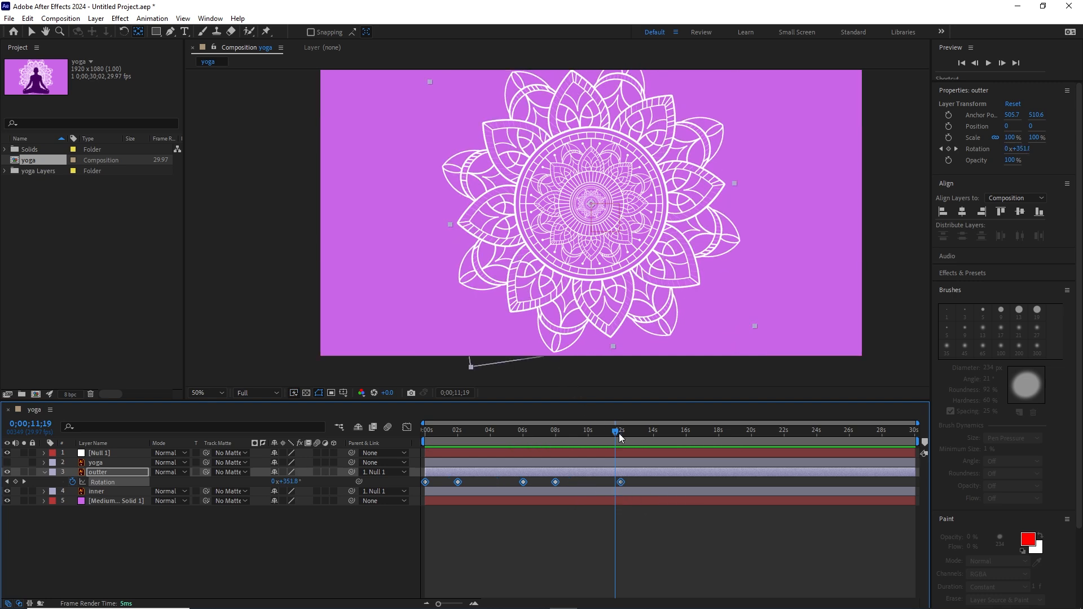
Add a Rotation keyframe of 0° to the inner mandala layer at the start of the timeline.
{"action": "left_click_drag", "start_coordinate": [615, 431], "coordinate": [432, 456]}
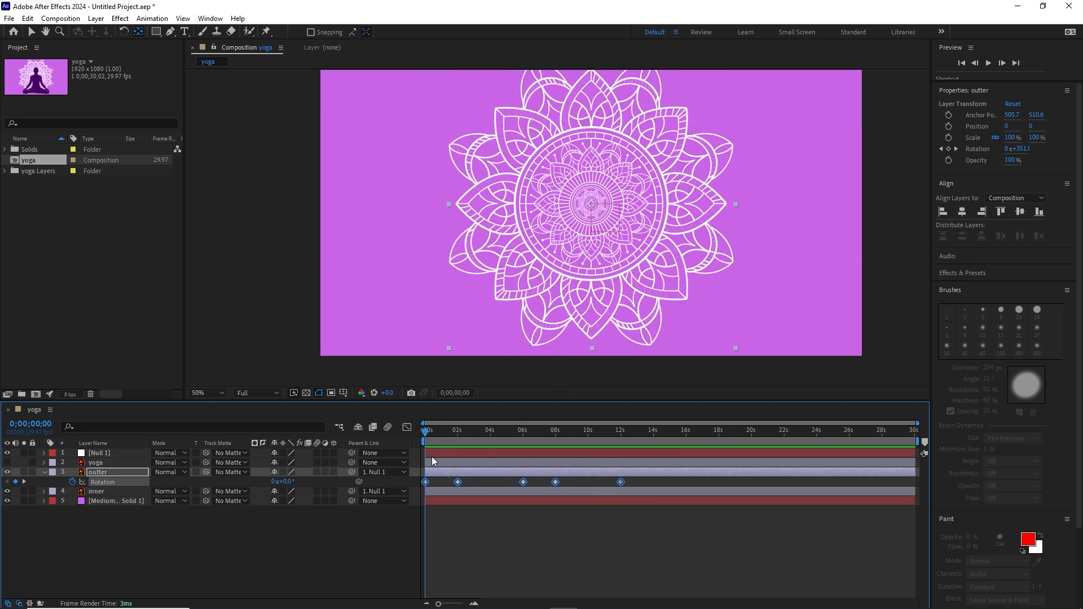
{"action": "left_click", "coordinate": [151, 529]}
{"action": "left_click", "coordinate": [97, 493]}
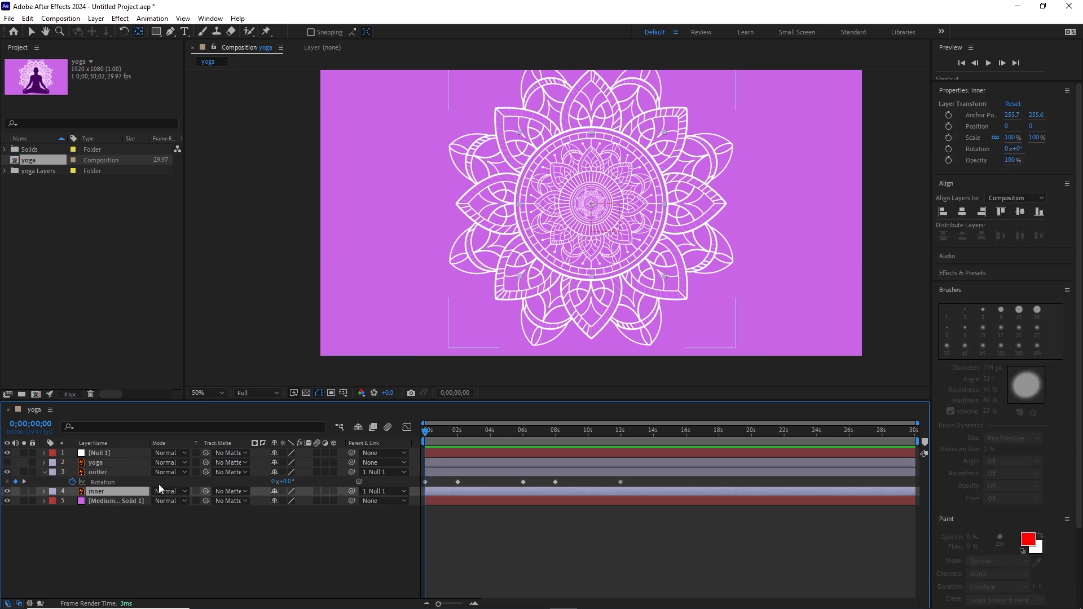
{"action": "key", "text": "r"}
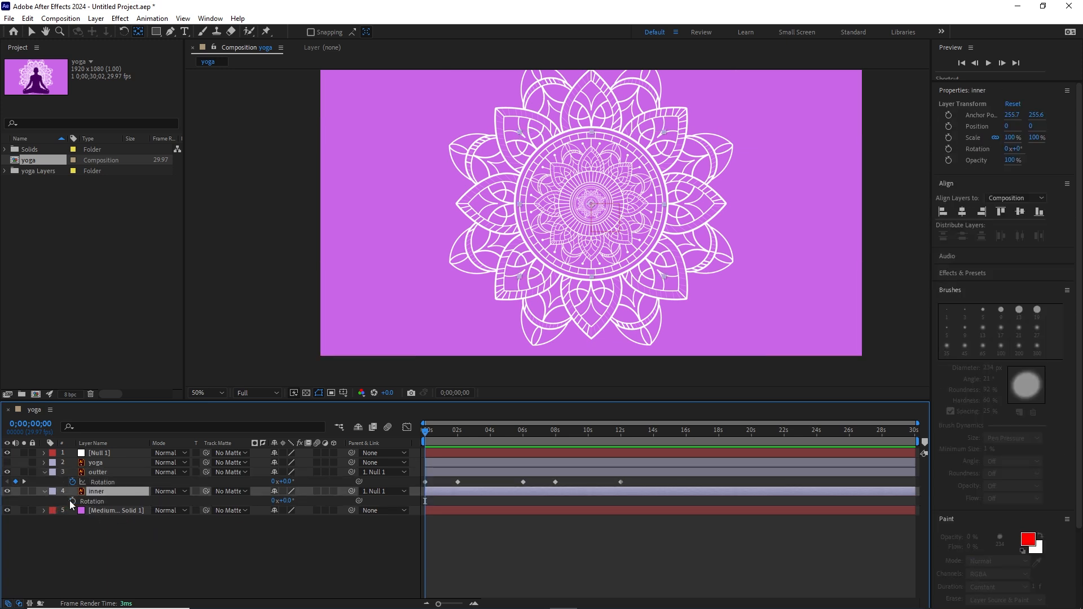
{"action": "left_click", "coordinate": [72, 501]}
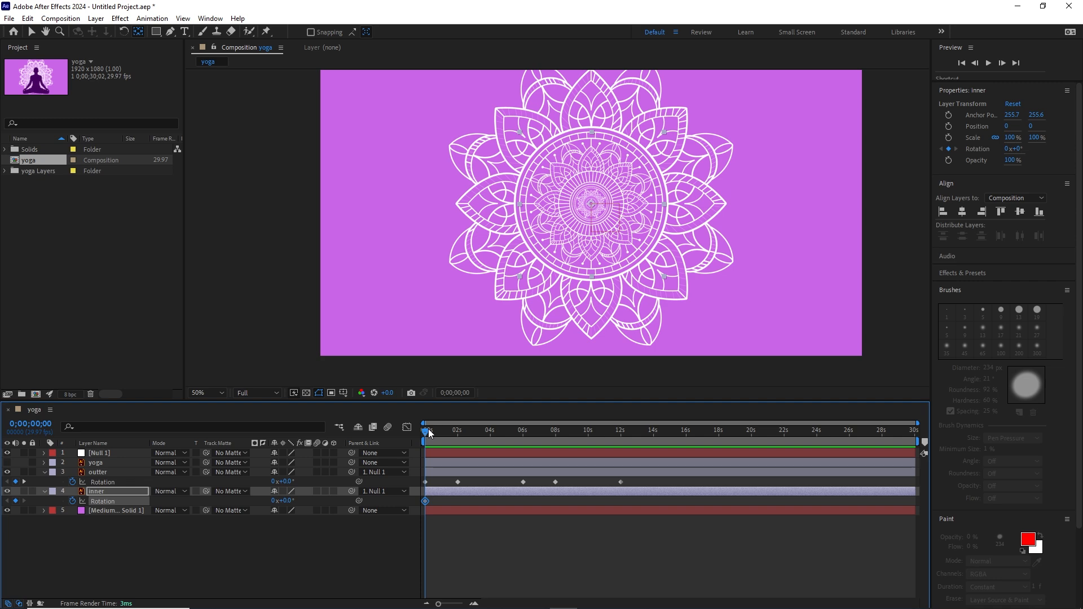
Set the inner layer's rotation to -90° at 2 seconds.
{"action": "left_click_drag", "start_coordinate": [428, 432], "coordinate": [456, 434]}
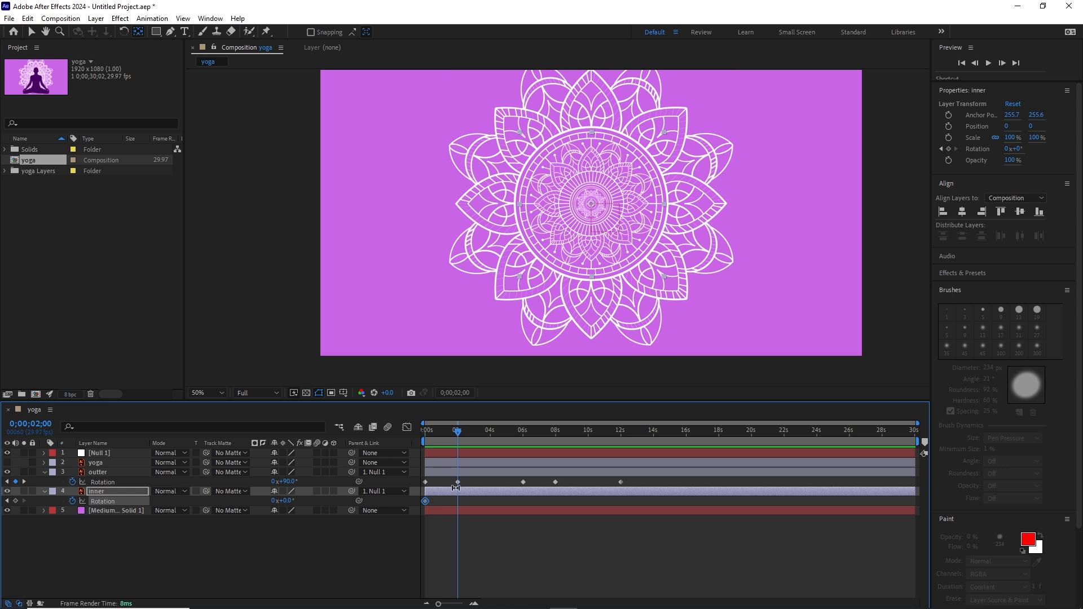
{"action": "left_click", "coordinate": [287, 501]}
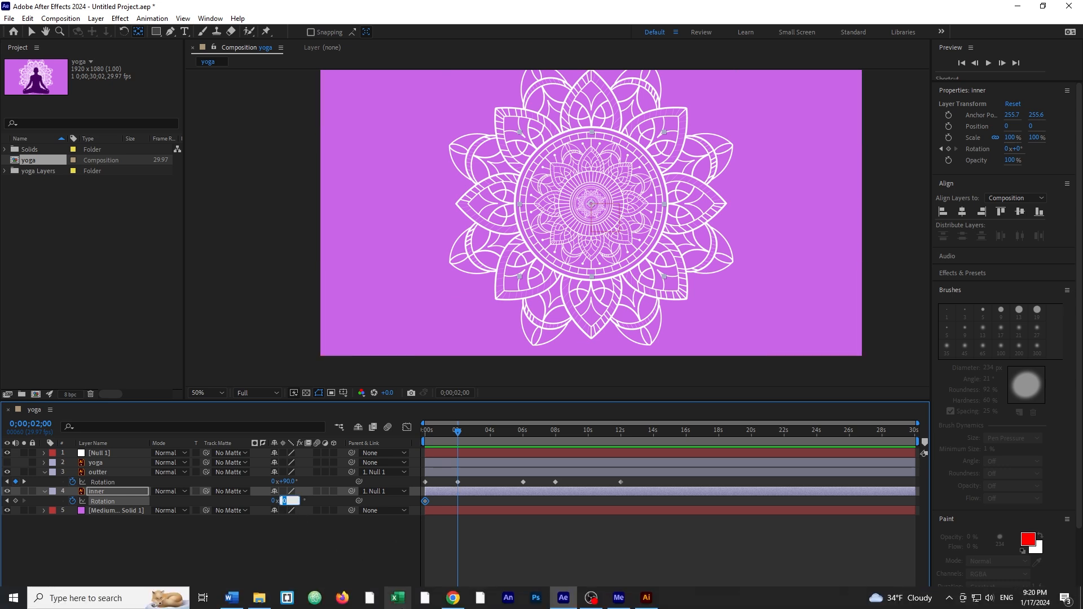
{"action": "type", "text": "-90"}
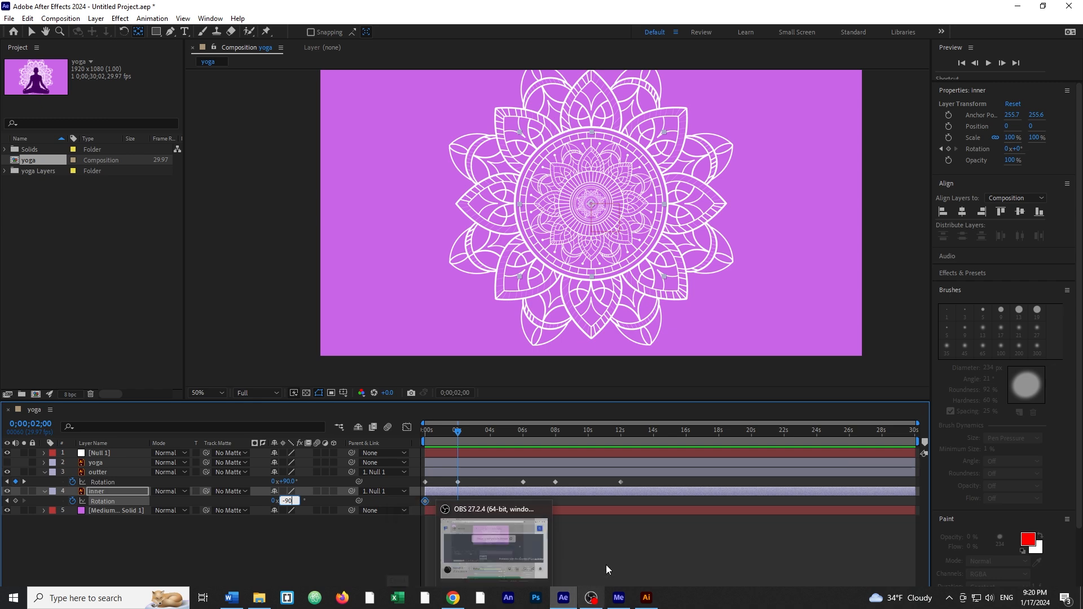
{"action": "left_click", "coordinate": [704, 542]}
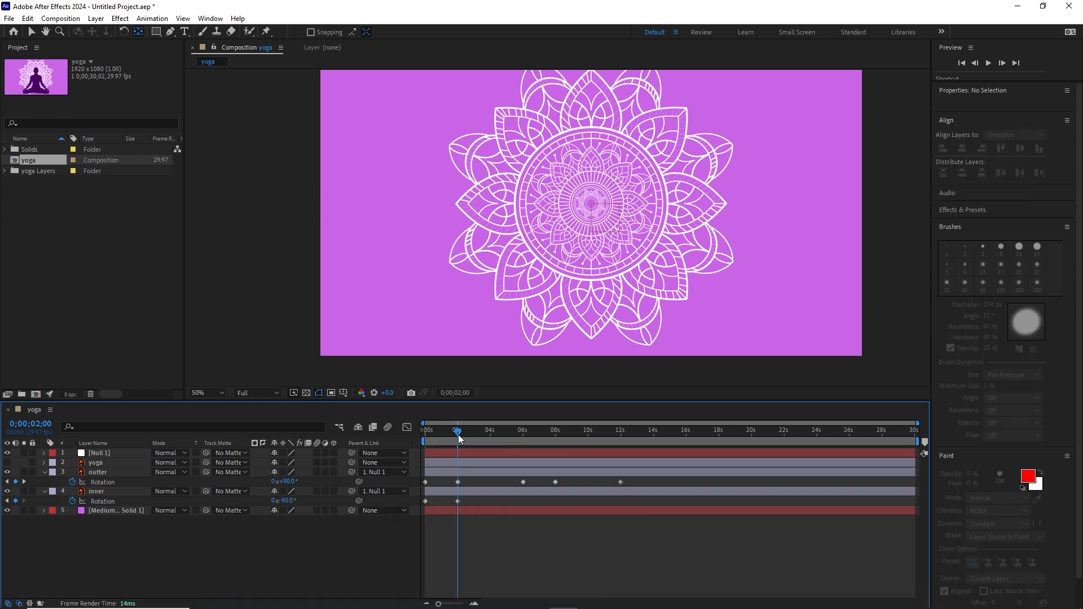
Set the inner layer's rotation to -180° at 6 seconds.
{"action": "left_click_drag", "start_coordinate": [469, 435], "coordinate": [523, 435]}
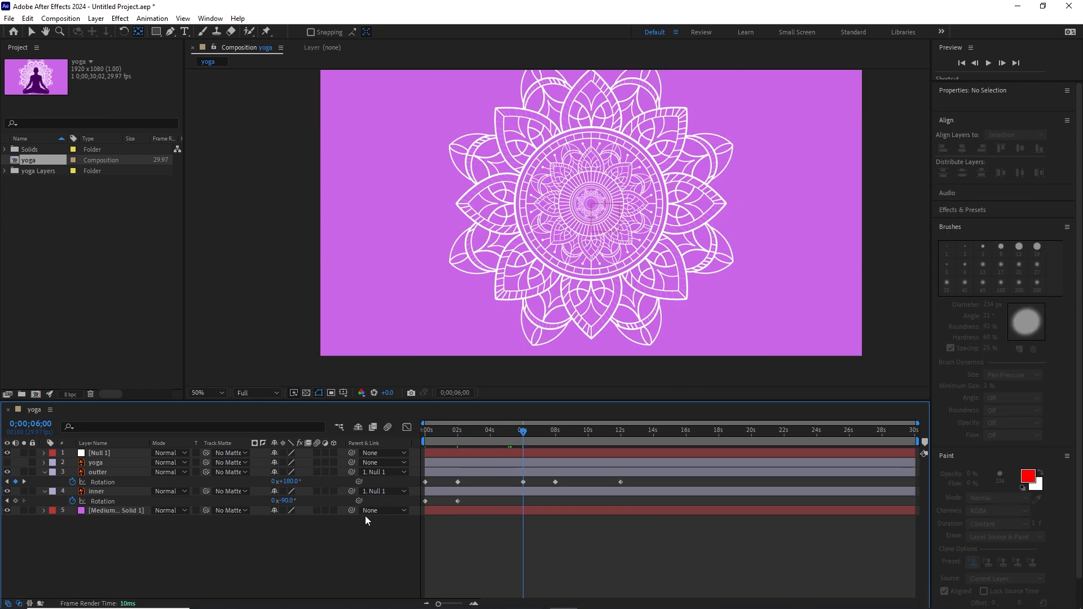
{"action": "left_click", "coordinate": [286, 501]}
{"action": "type", "text": "-180"}
{"action": "key", "text": "Return"}
Set the inner layer's rotation to -270° at 8 seconds.
{"action": "left_click_drag", "start_coordinate": [523, 431], "coordinate": [544, 442]}
{"action": "left_click", "coordinate": [286, 500]}
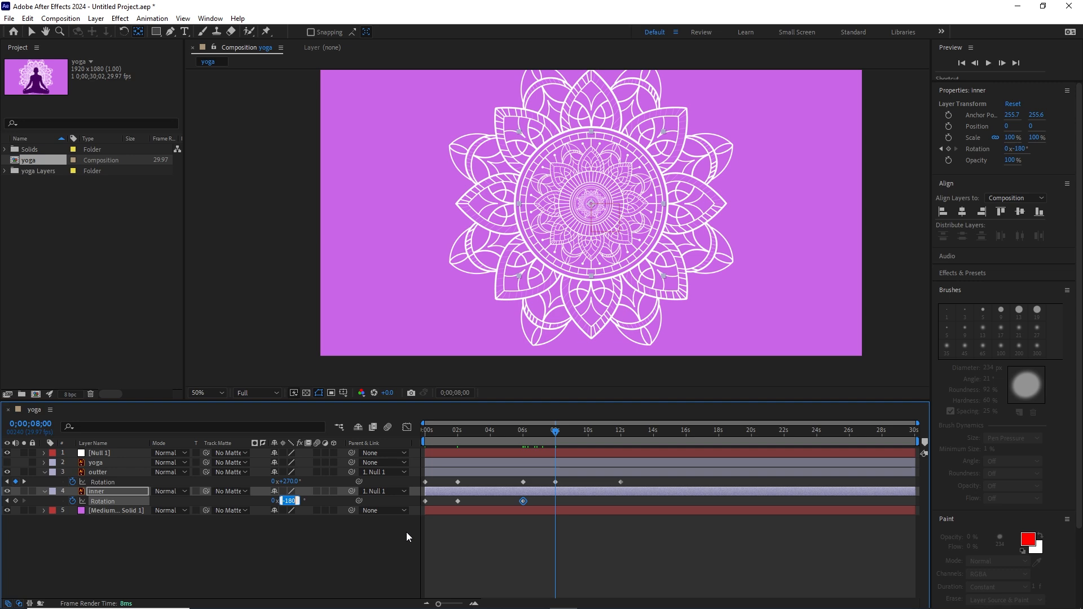
{"action": "type", "text": "-270"}
{"action": "key", "text": "Return"}
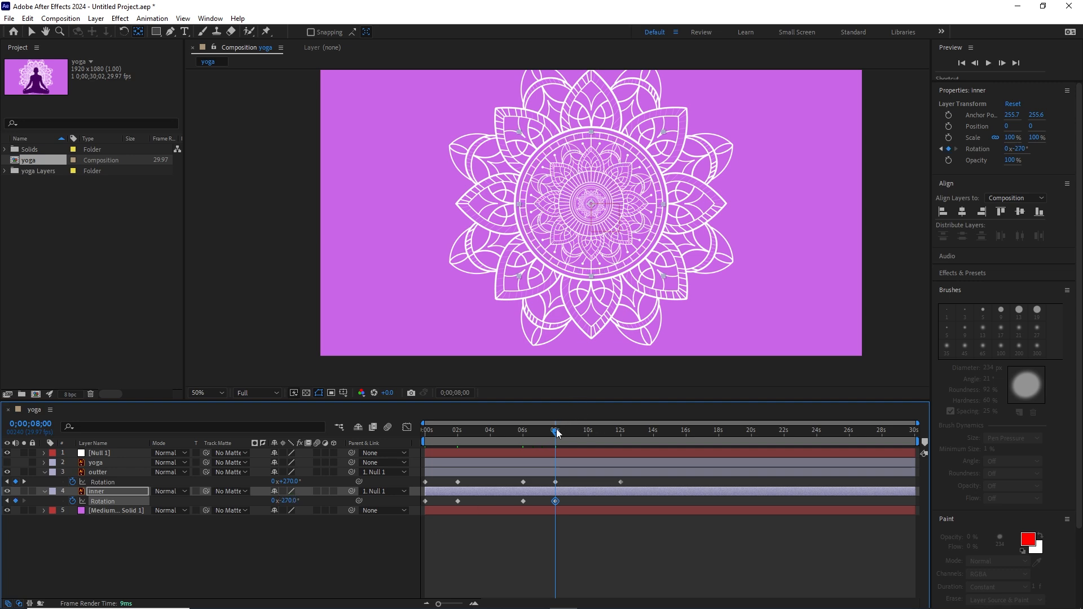
Set the inner layer's rotation to -360° at 12 seconds.
{"action": "left_click_drag", "start_coordinate": [556, 428], "coordinate": [620, 435]}
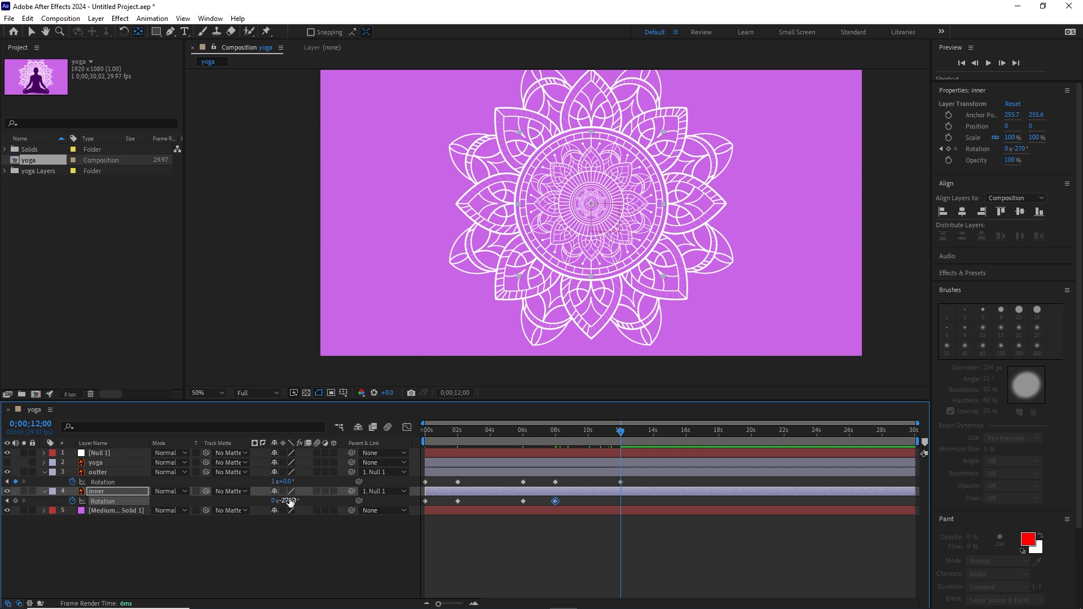
{"action": "left_click", "coordinate": [289, 501]}
{"action": "type", "text": "-360"}
{"action": "key", "text": "Return"}
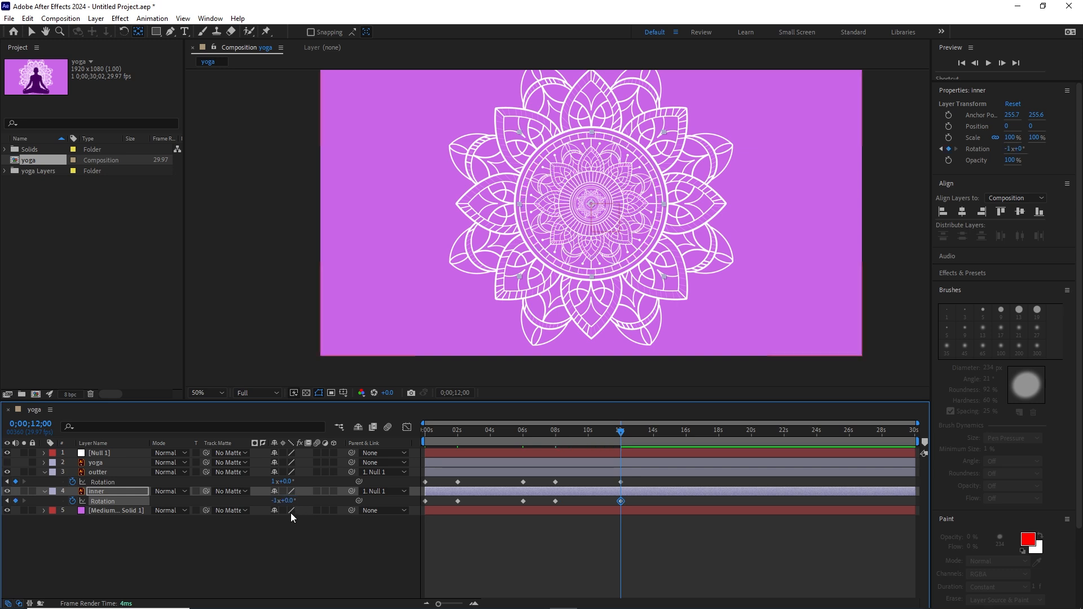
Preview both mandalas rotating in opposite directions from the start of the timeline and clear the selection.
{"action": "key", "text": "Home"}
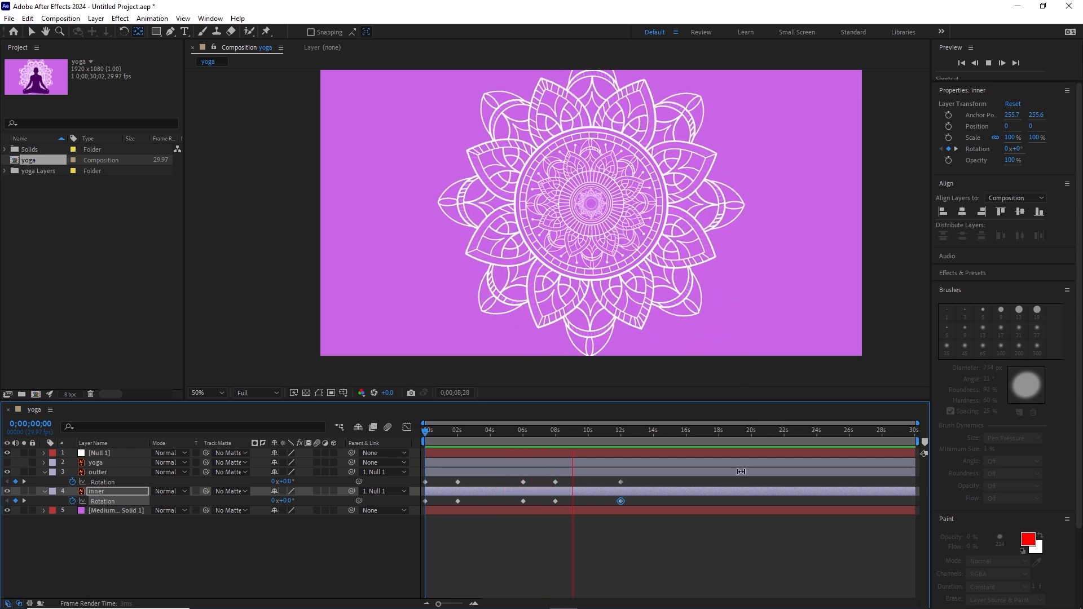
{"action": "key", "text": "space"}
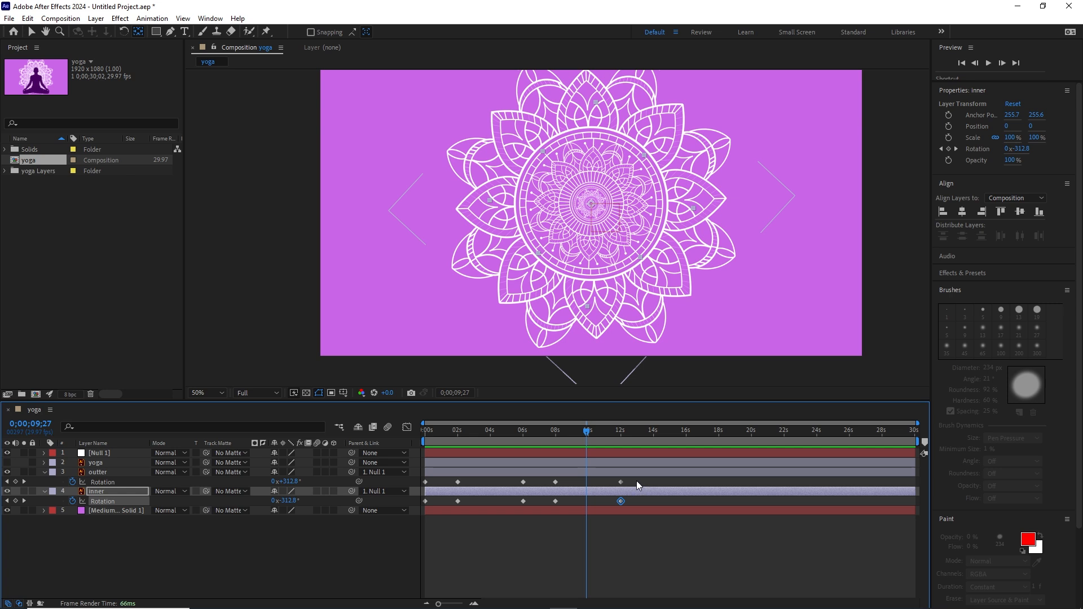
{"action": "left_click", "coordinate": [638, 482]}
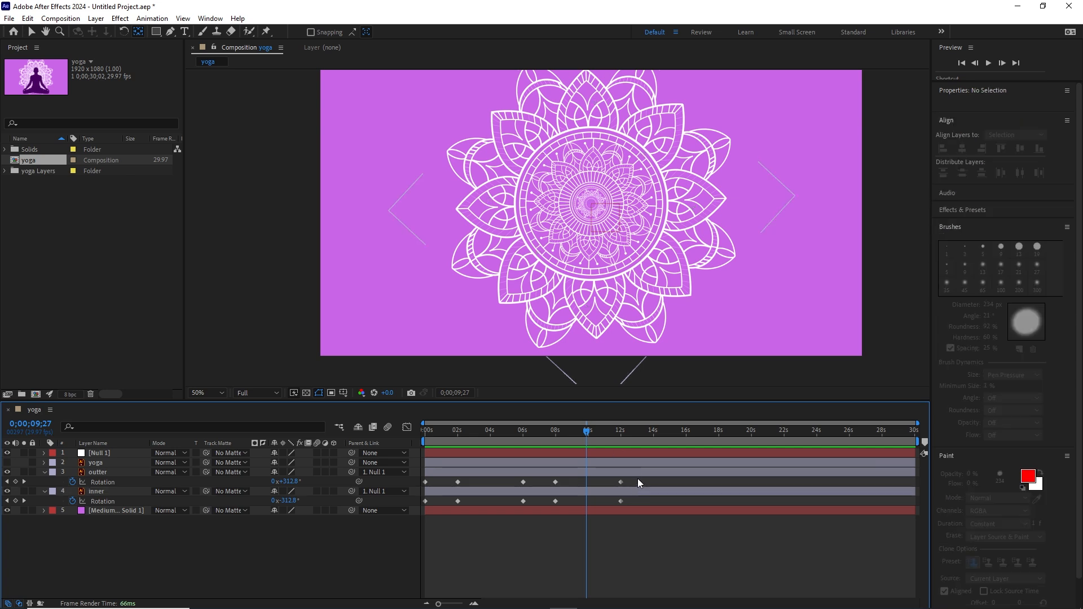
Stretch the outter and inner layers' Rotation keyframes proportionally so that each layer's last keyframe lands at about 18 seconds.
{"action": "left_click_drag", "start_coordinate": [628, 484], "coordinate": [422, 488]}
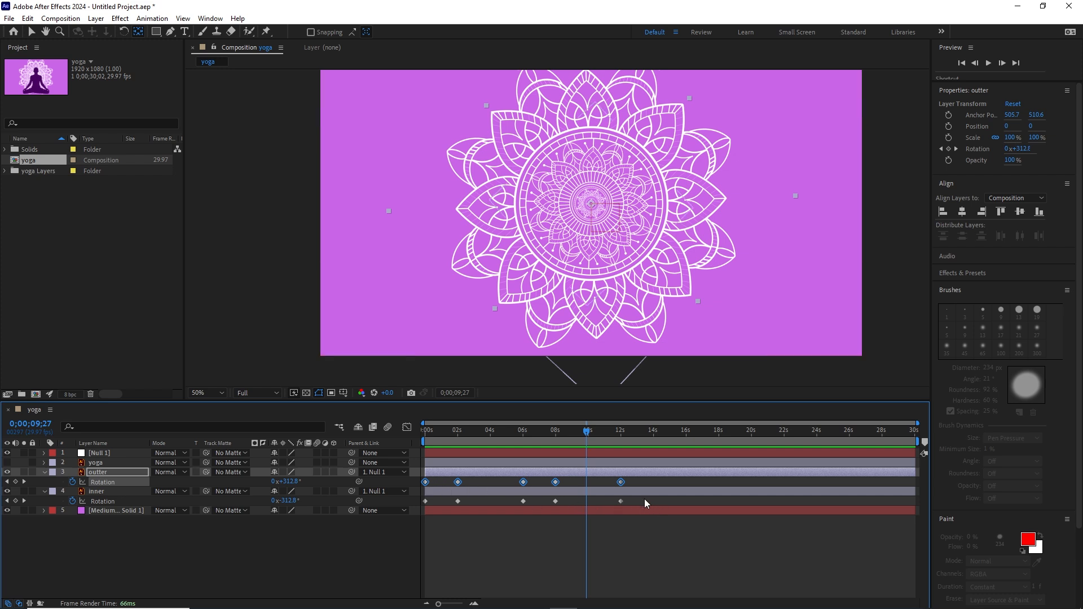
{"action": "left_click_drag", "start_coordinate": [620, 483], "coordinate": [723, 483]}
{"action": "left_click_drag", "start_coordinate": [643, 502], "coordinate": [421, 506]}
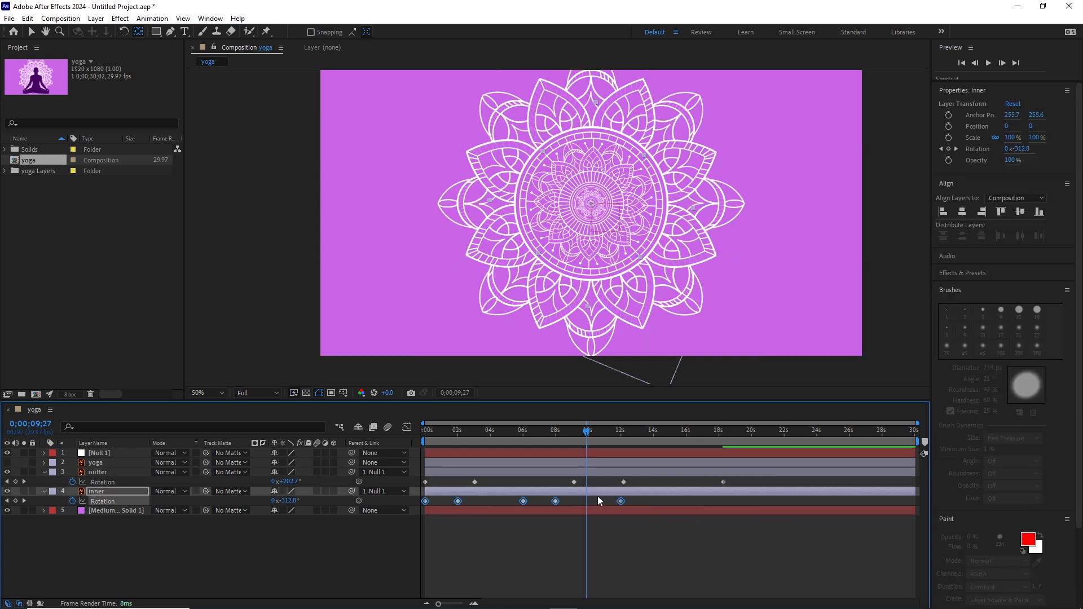
{"action": "left_click_drag", "start_coordinate": [621, 501], "coordinate": [723, 501]}
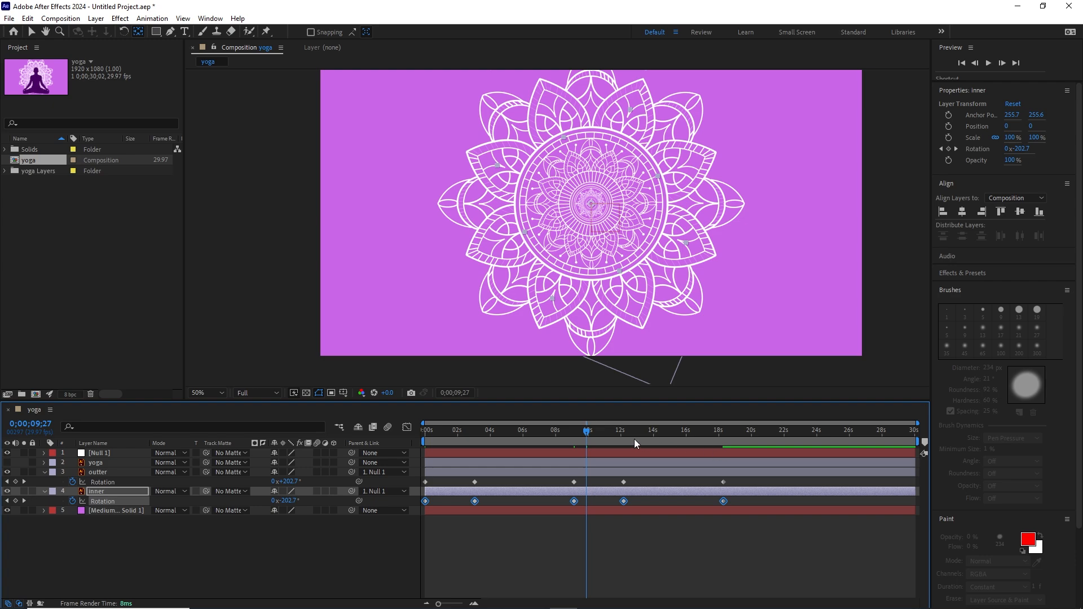
Preview the slowed rotation of both mandalas from the start of the timeline.
{"action": "left_click_drag", "start_coordinate": [584, 433], "coordinate": [424, 440]}
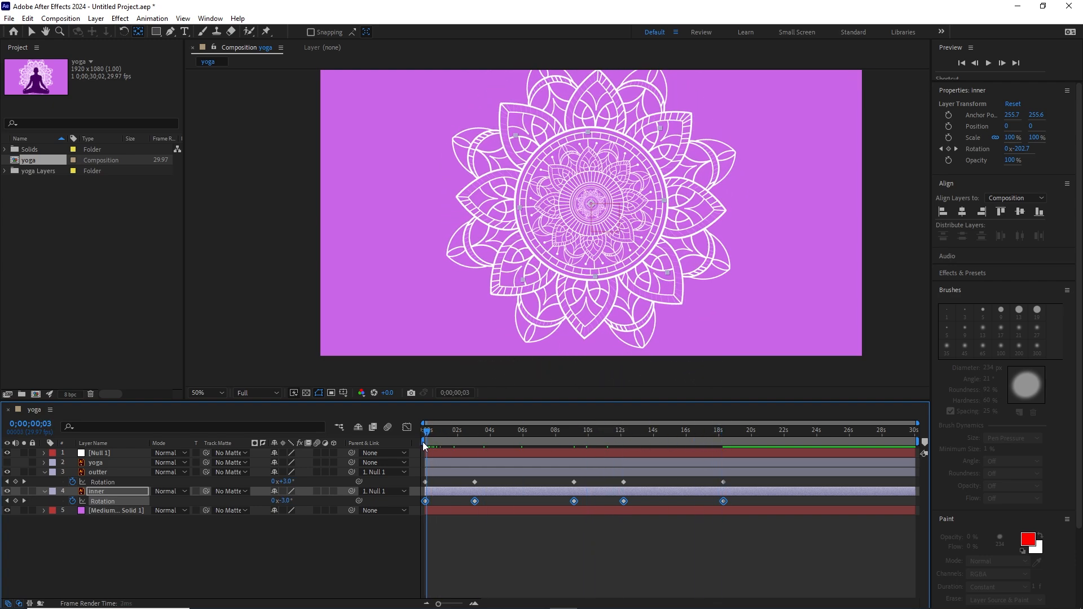
{"action": "key", "text": "space"}
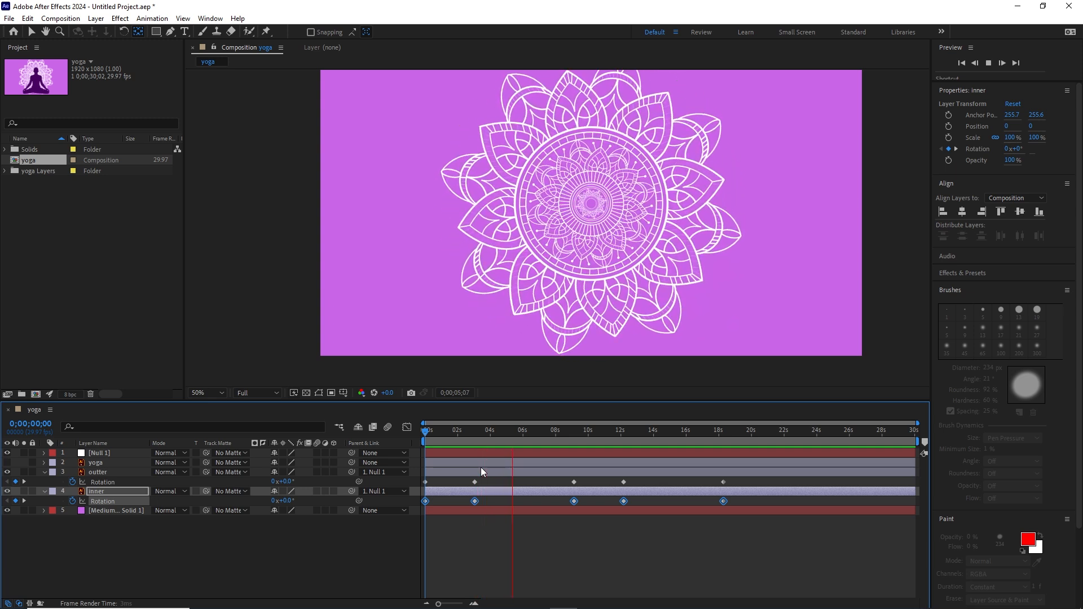
{"action": "key", "text": "space"}
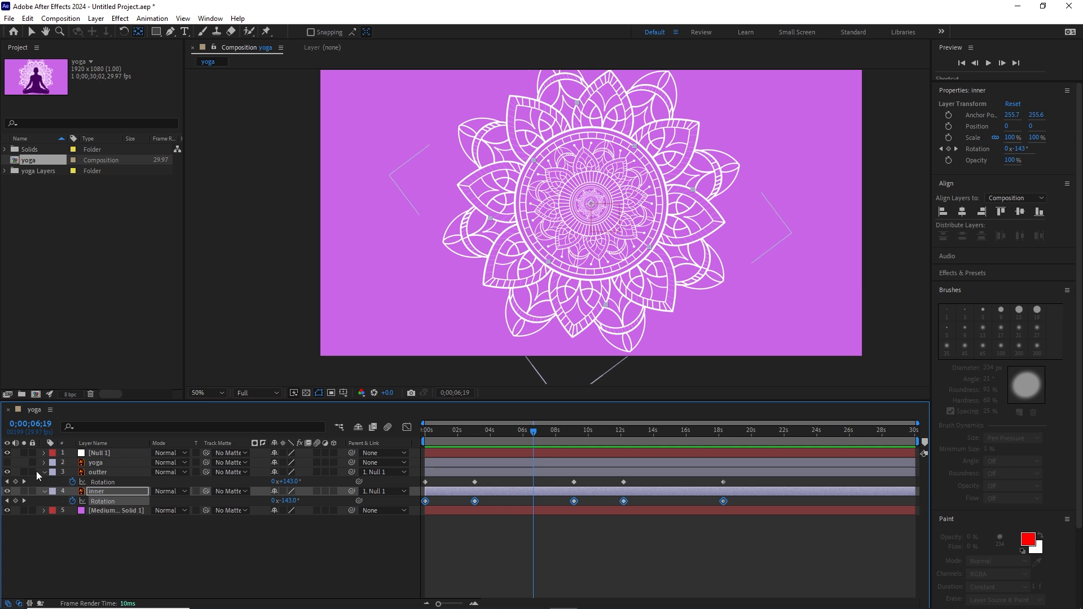
Make the yoga figure layer visible in front of the mandalas and deselect all layers.
{"action": "left_click", "coordinate": [7, 462]}
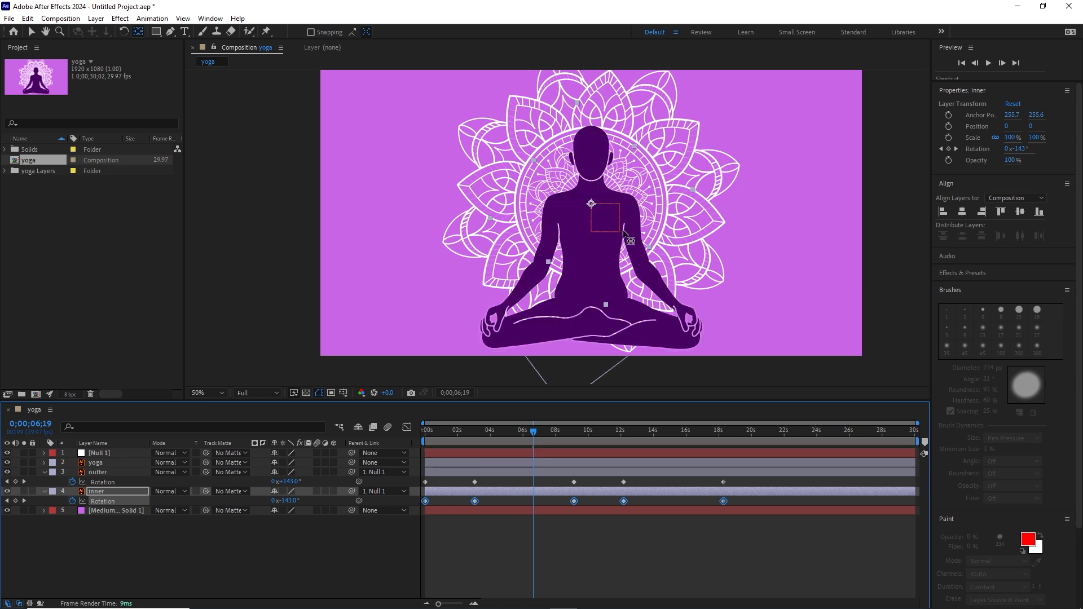
{"action": "left_click", "coordinate": [215, 531]}
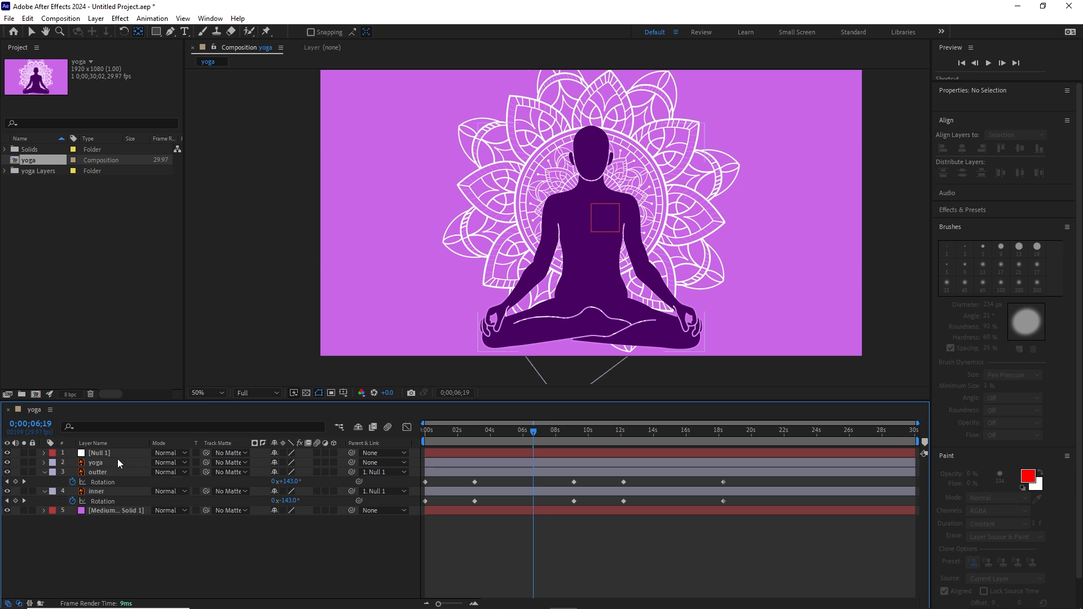
{"action": "left_click", "coordinate": [101, 452]}
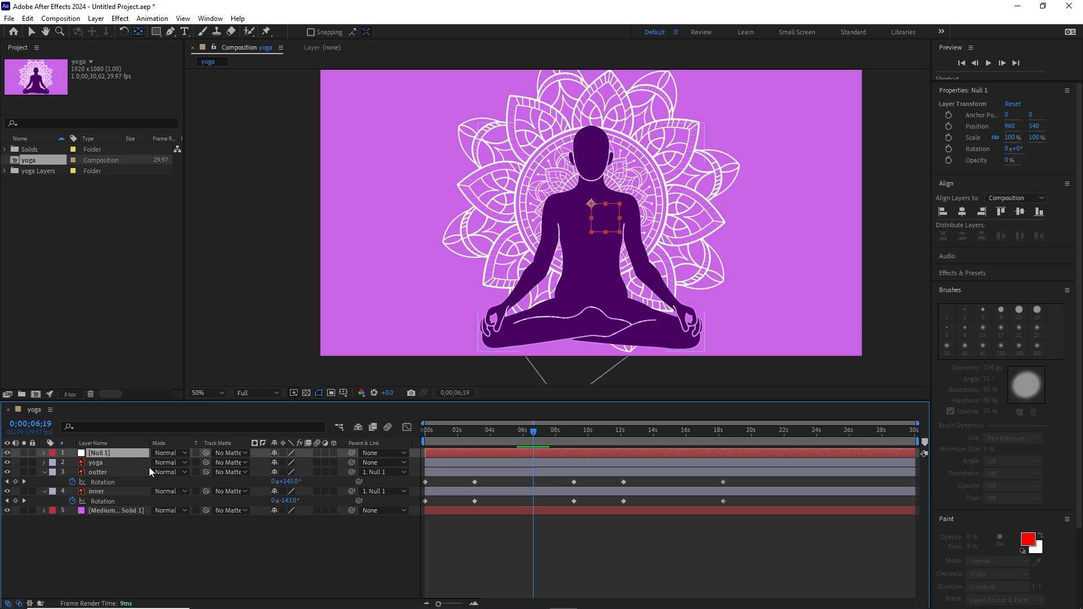
{"action": "left_click", "coordinate": [94, 491]}
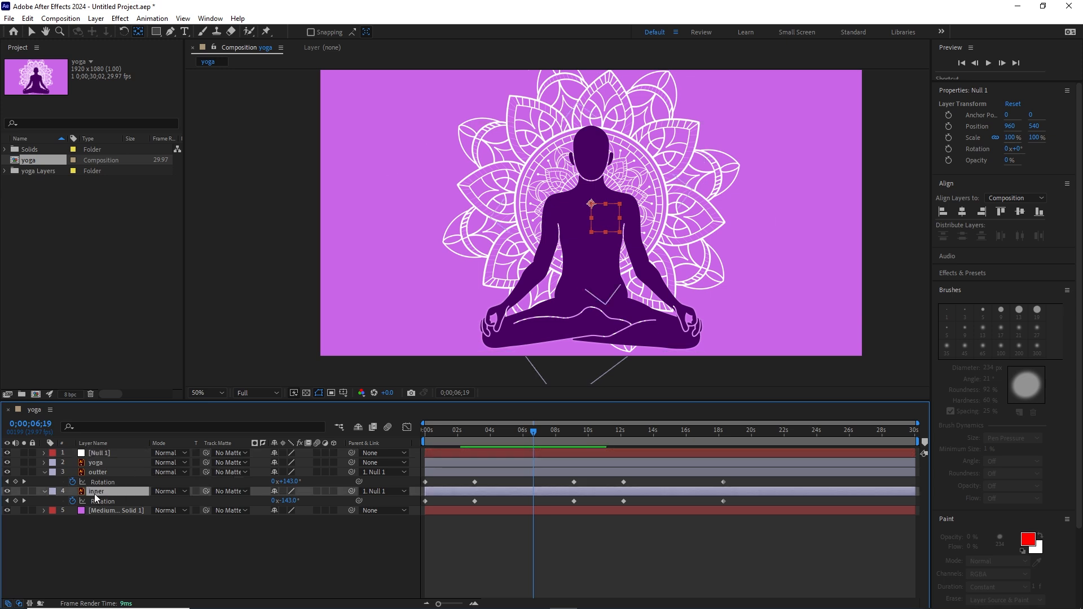
{"action": "left_click", "coordinate": [93, 474], "text": "ctrl"}
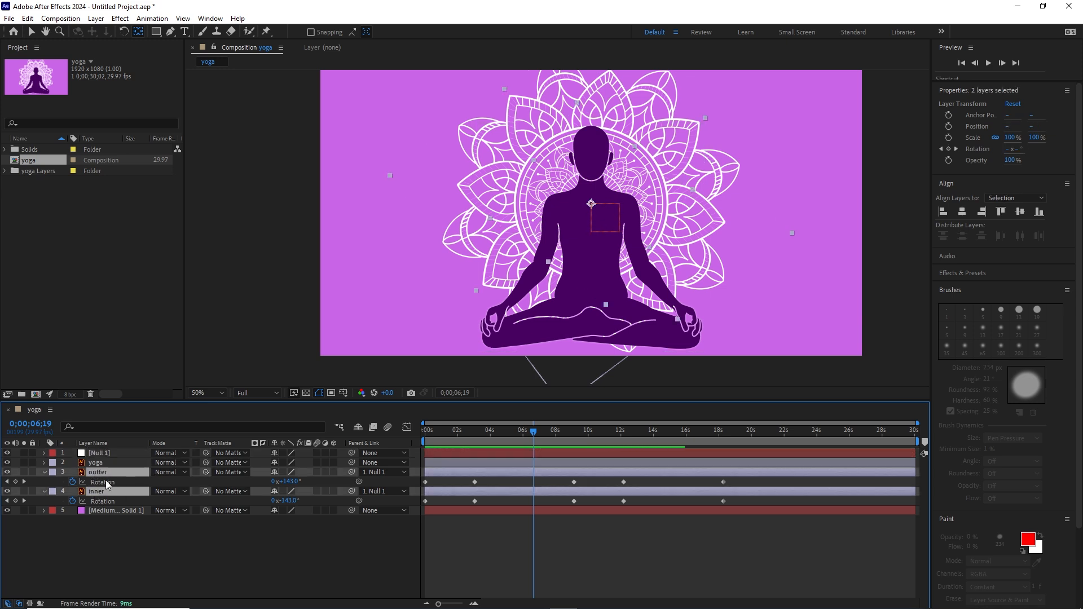
{"action": "key", "text": "s"}
{"action": "left_click_drag", "start_coordinate": [304, 482], "coordinate": [287, 481]}
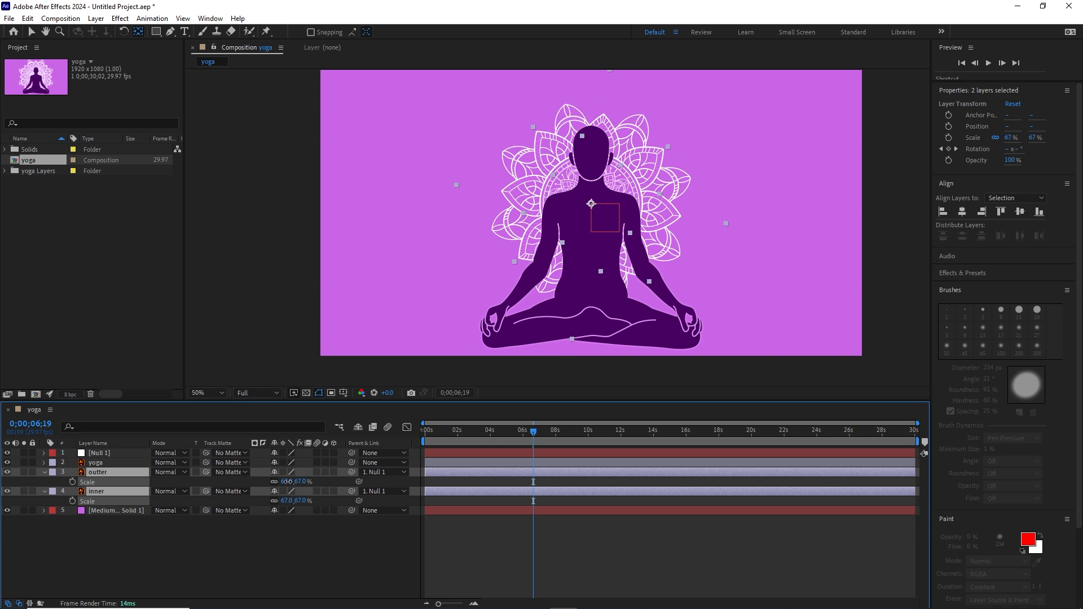
{"action": "key", "text": "ctrl+z"}
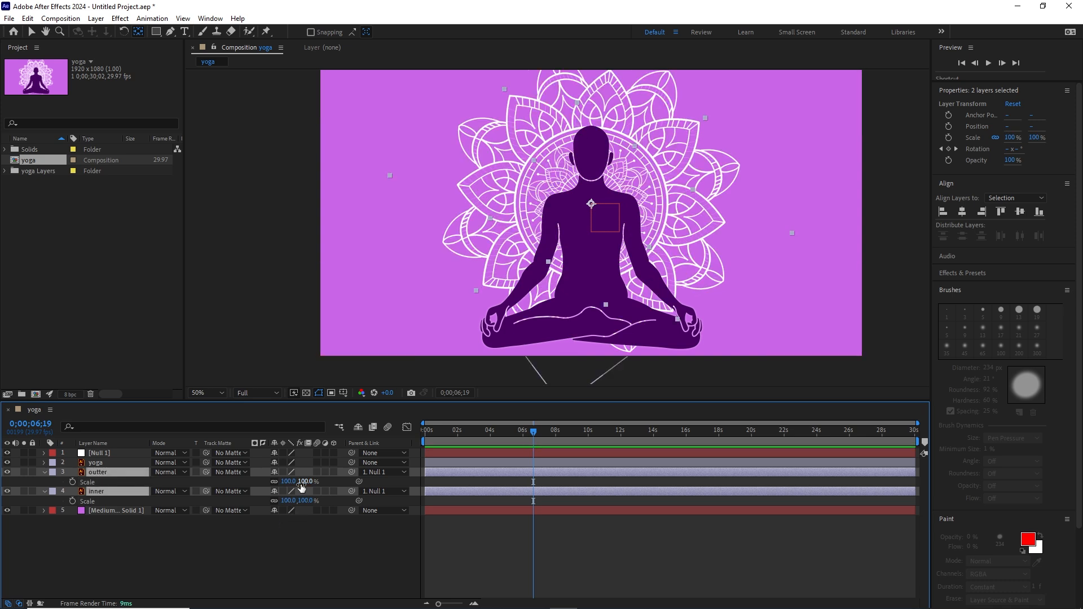
Hide the outter and inner layers' Scale properties and show their Rotation keyframes instead.
{"action": "left_click", "coordinate": [103, 453]}
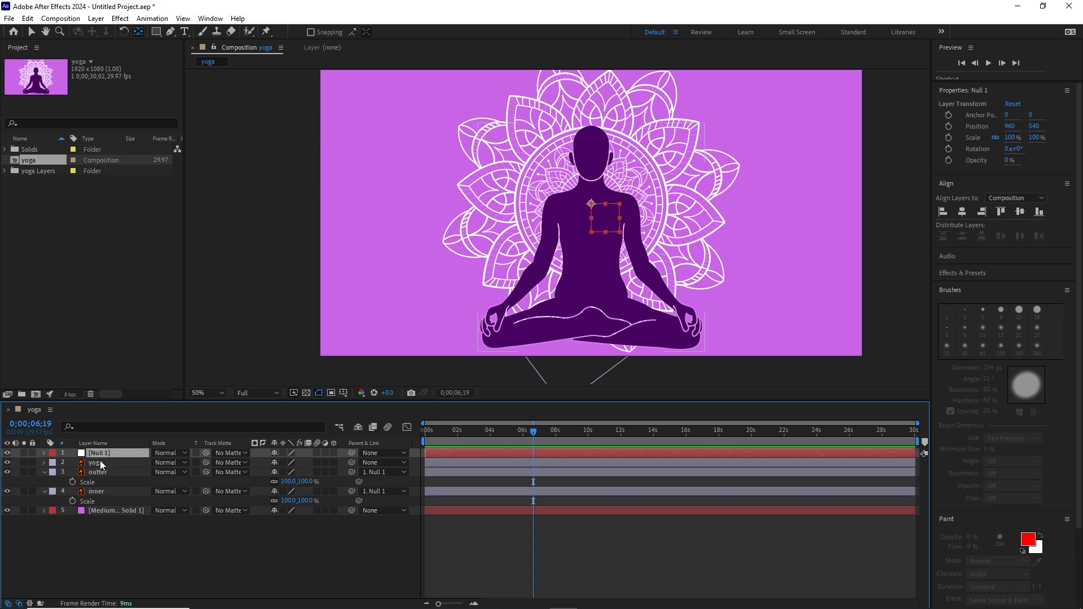
{"action": "left_click", "coordinate": [45, 472]}
{"action": "left_click", "coordinate": [45, 482]}
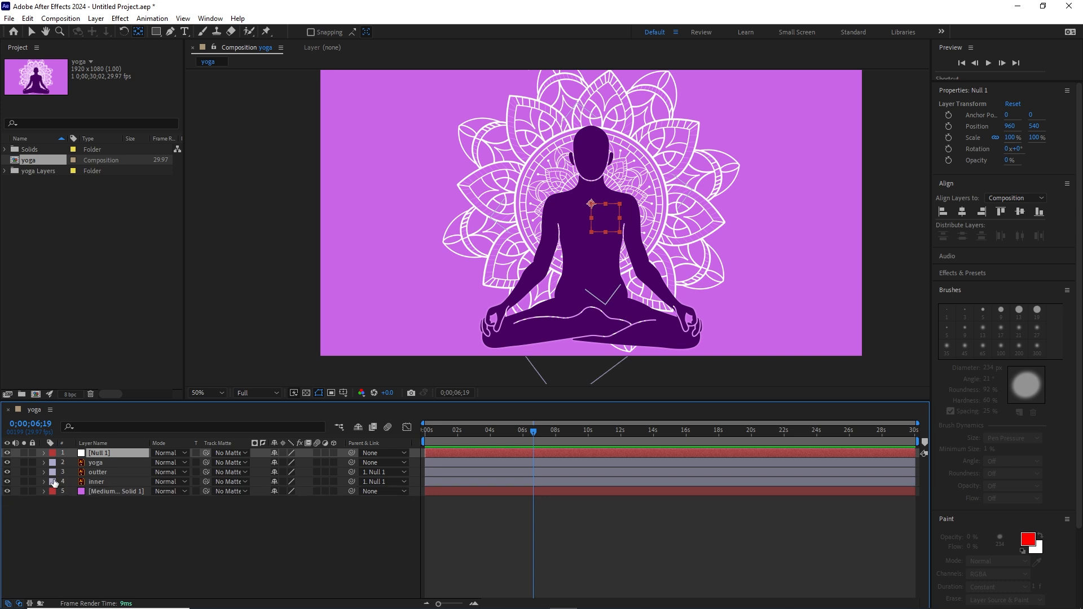
{"action": "left_click", "coordinate": [95, 483]}
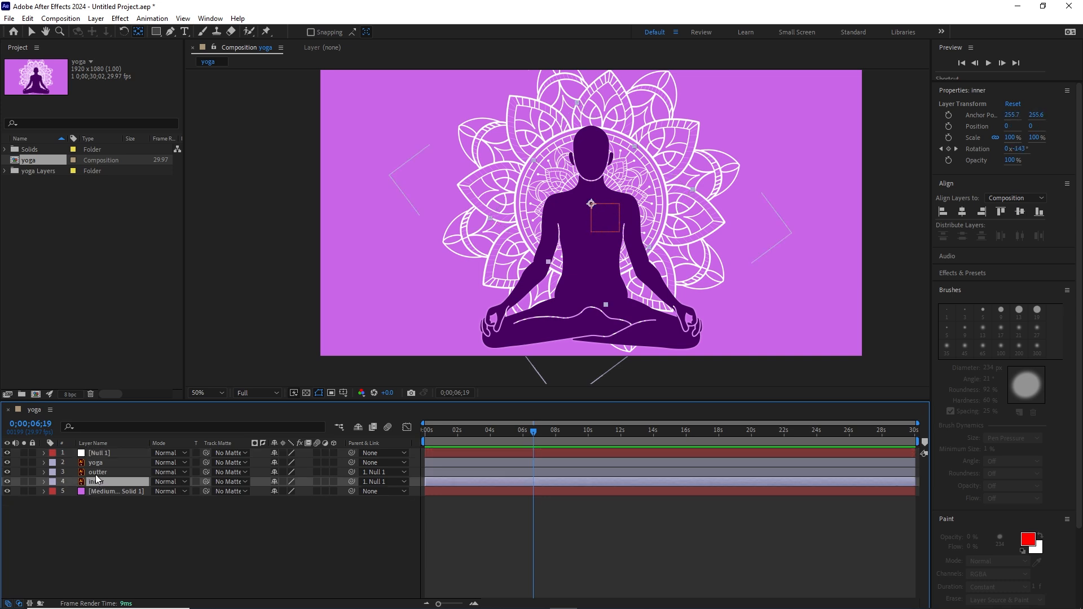
{"action": "left_click", "coordinate": [95, 473], "text": "ctrl"}
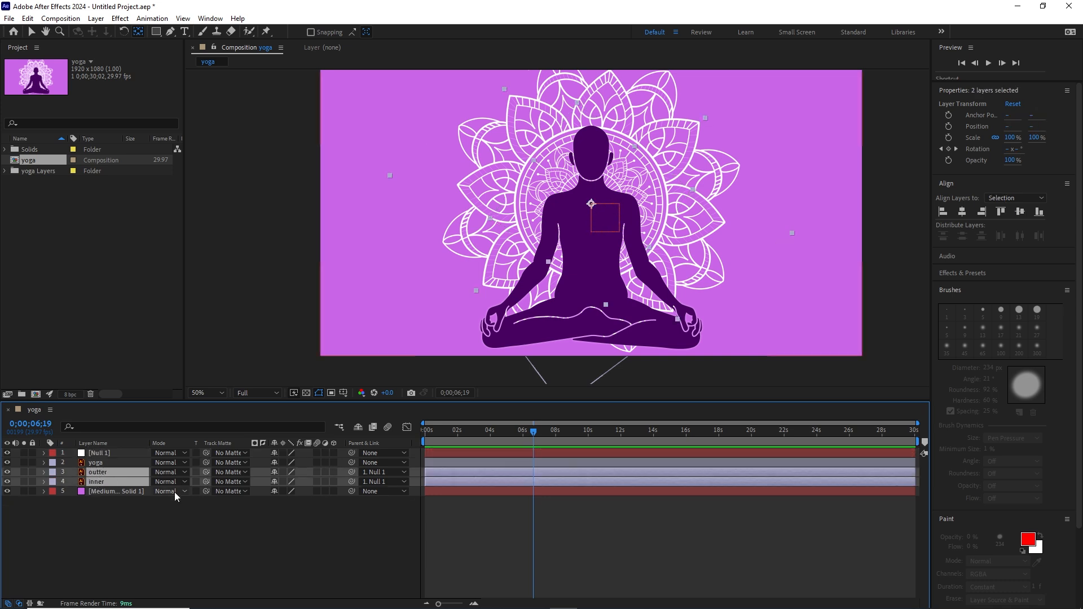
{"action": "key", "text": "r"}
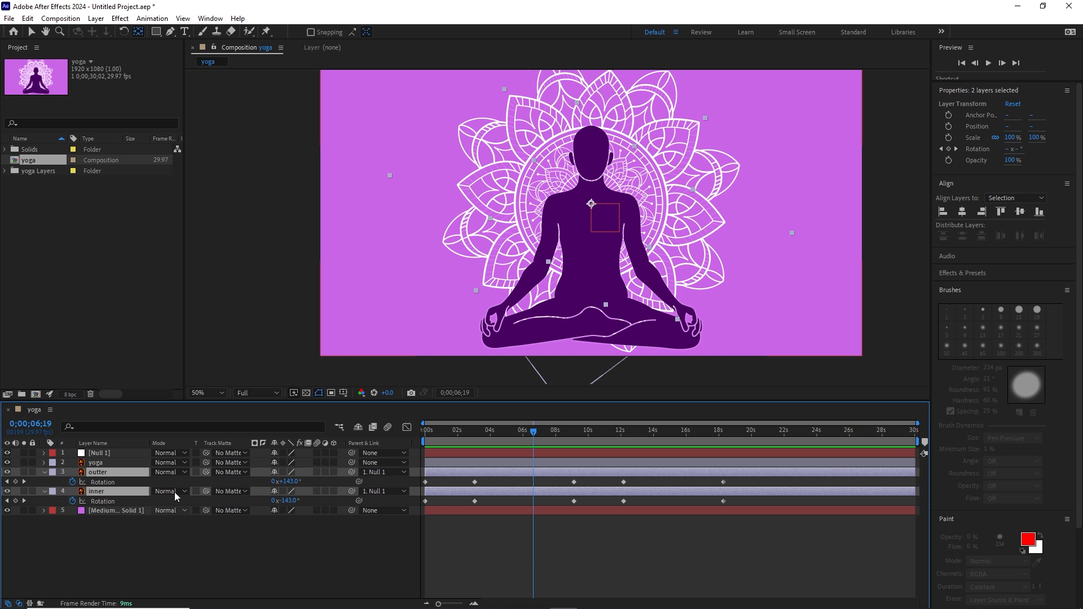
Set Null 1's Scale to 66% at the start of the timeline and clear the selection.
{"action": "left_click", "coordinate": [111, 450]}
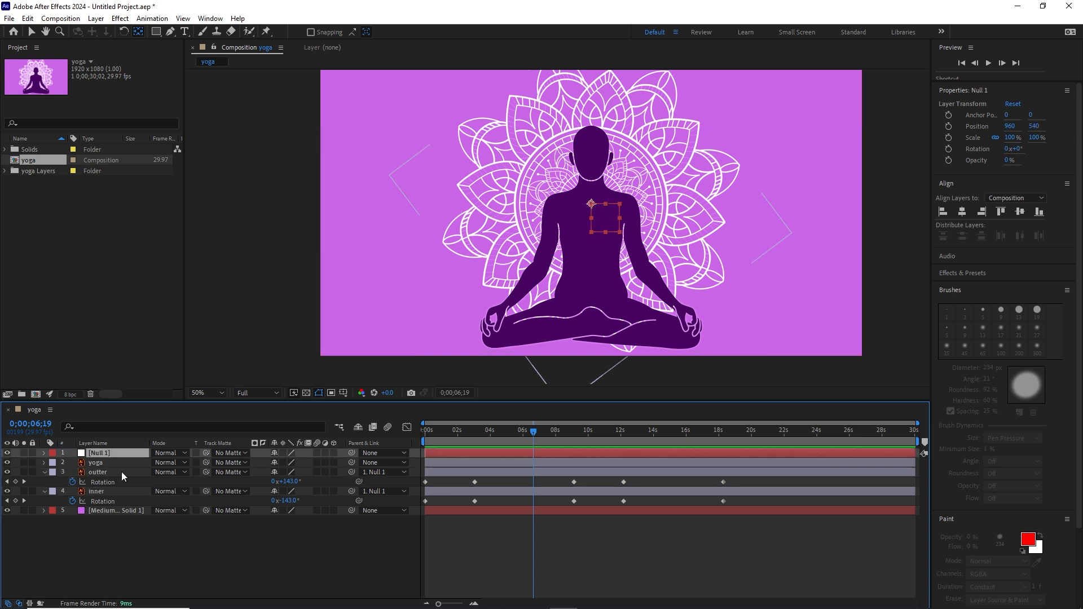
{"action": "key", "text": "s"}
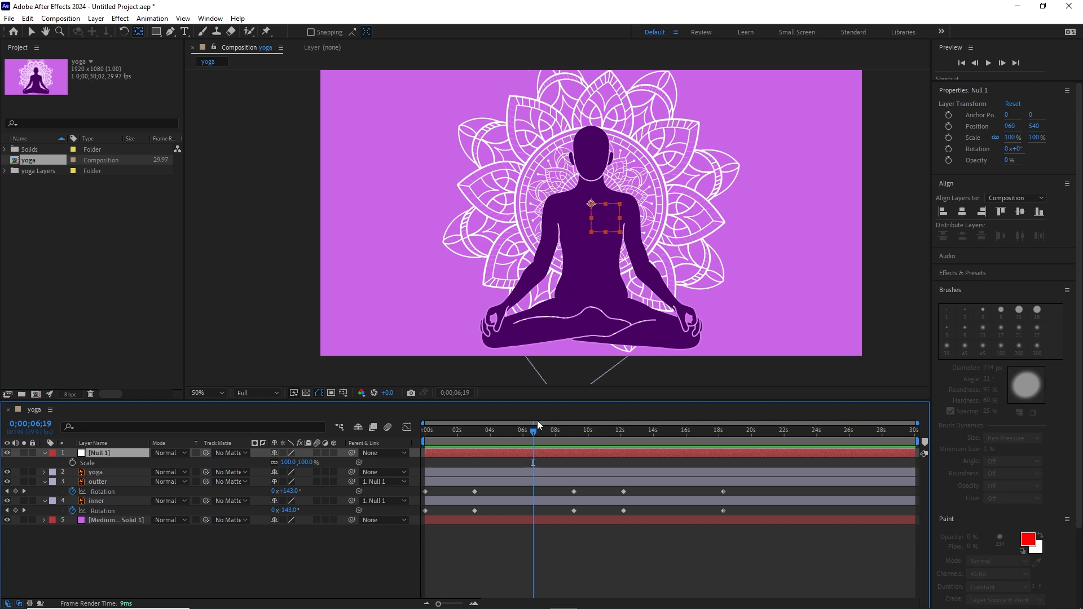
{"action": "left_click_drag", "start_coordinate": [523, 435], "coordinate": [429, 447]}
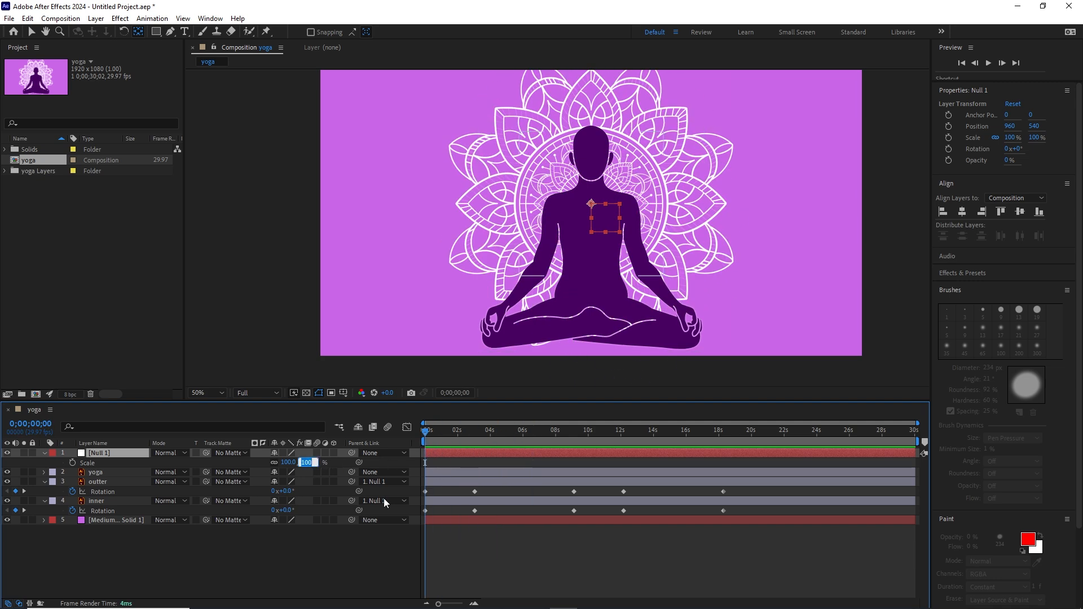
{"action": "type", "text": "66"}
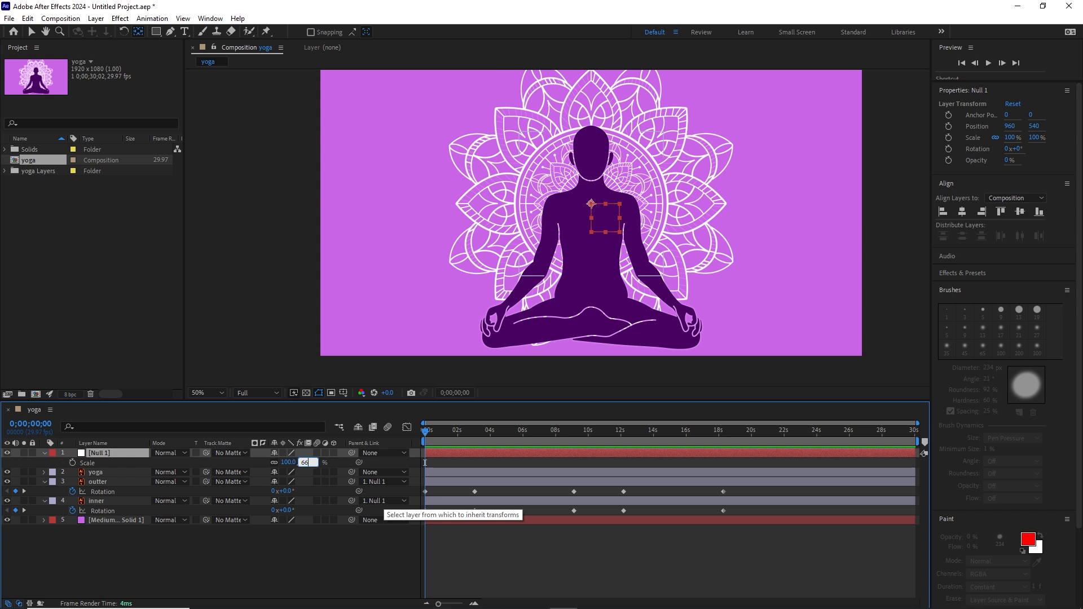
{"action": "key", "text": "Return"}
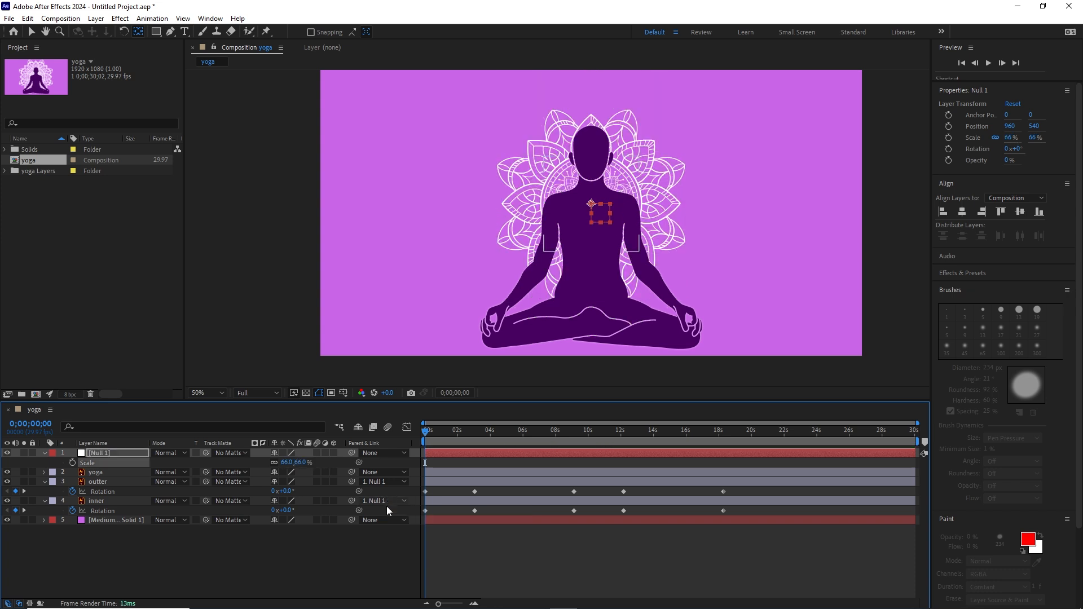
{"action": "left_click", "coordinate": [367, 553]}
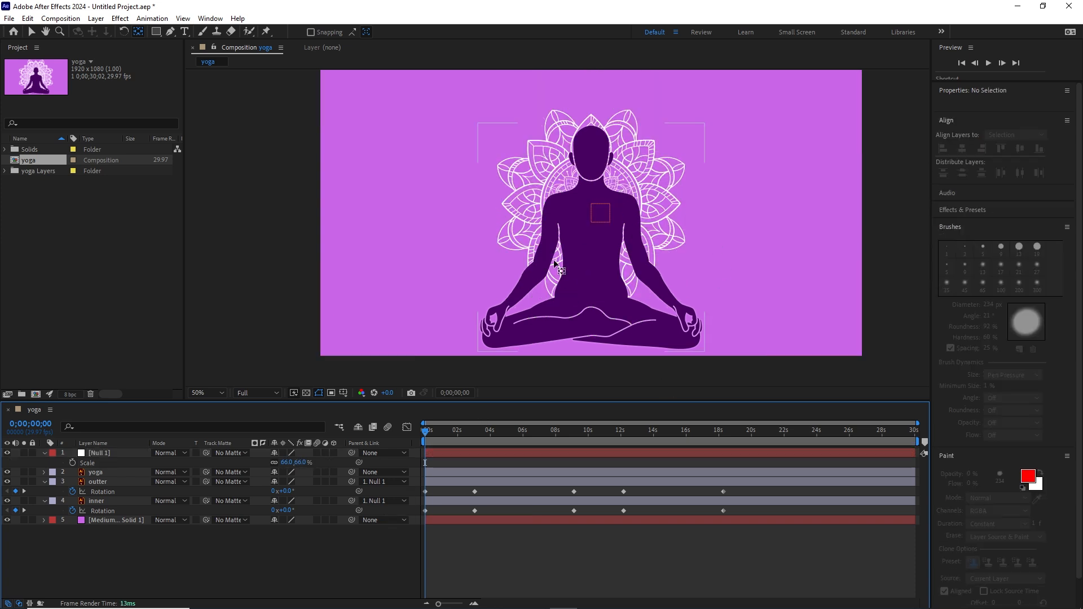
Keyframe Null 1's Scale at 66% at 0;00;01;08 and at 100% at 0;00;01;28.
{"action": "left_click_drag", "start_coordinate": [428, 432], "coordinate": [448, 428]}
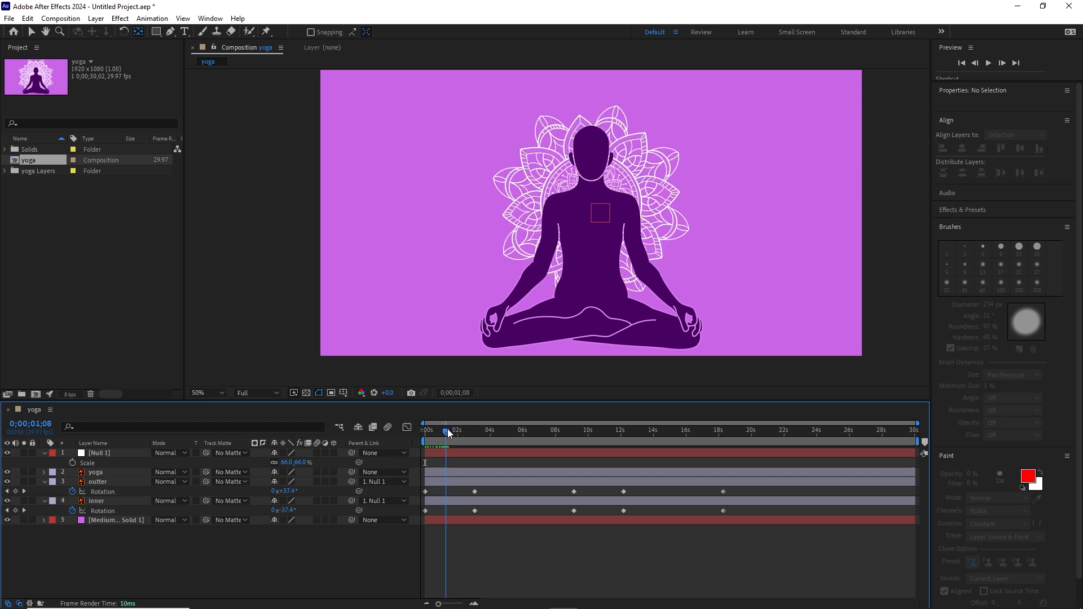
{"action": "left_click", "coordinate": [71, 463]}
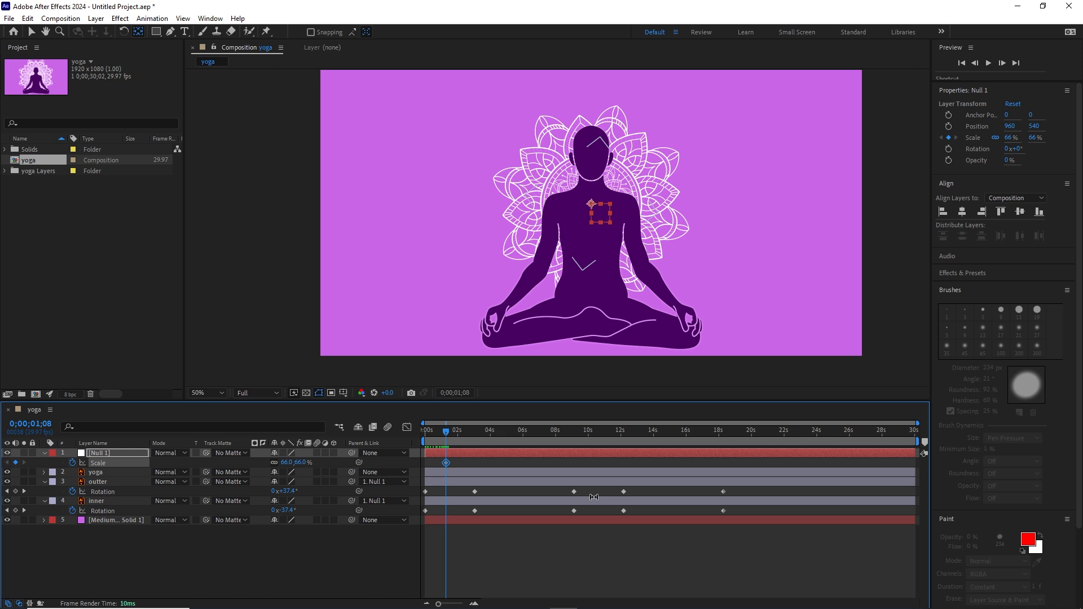
{"action": "key", "text": "shift+Page_Down"}
{"action": "key", "text": "shift+Page_Down"}
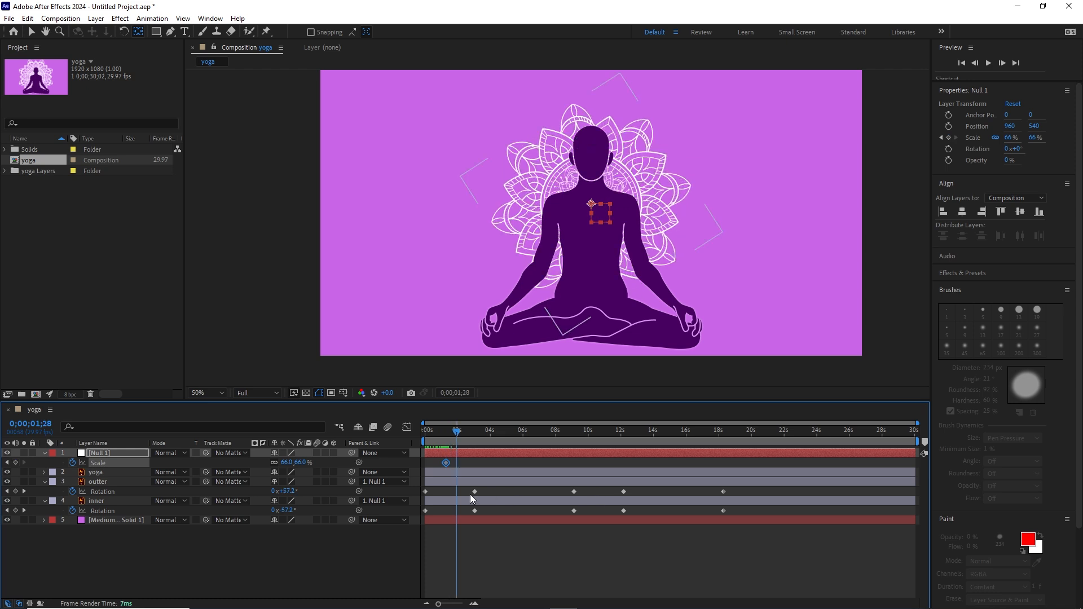
{"action": "left_click", "coordinate": [300, 462]}
{"action": "type", "text": "100"}
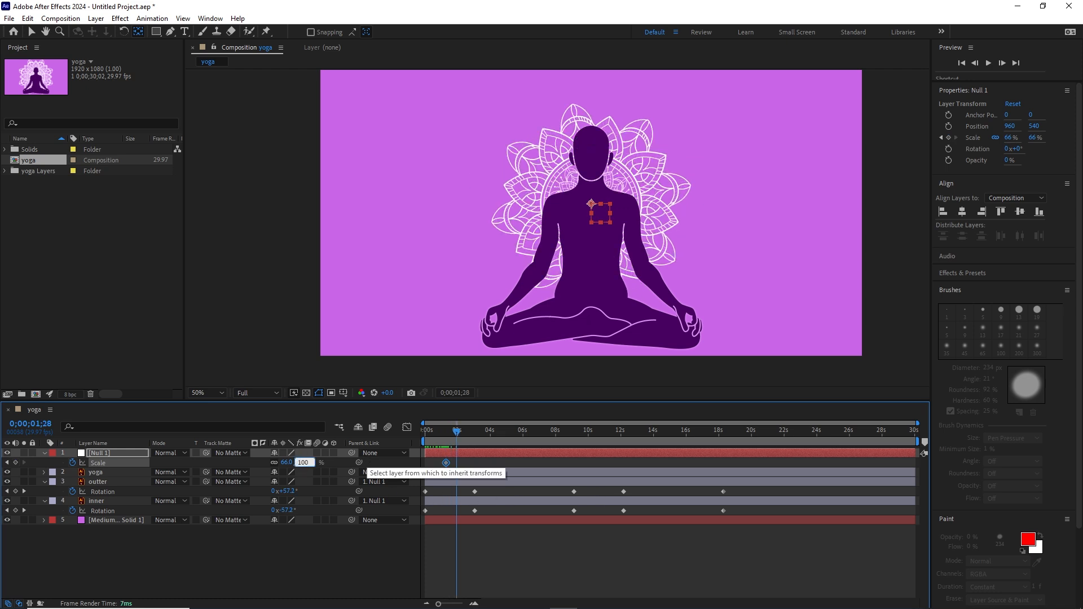
{"action": "key", "text": "Return"}
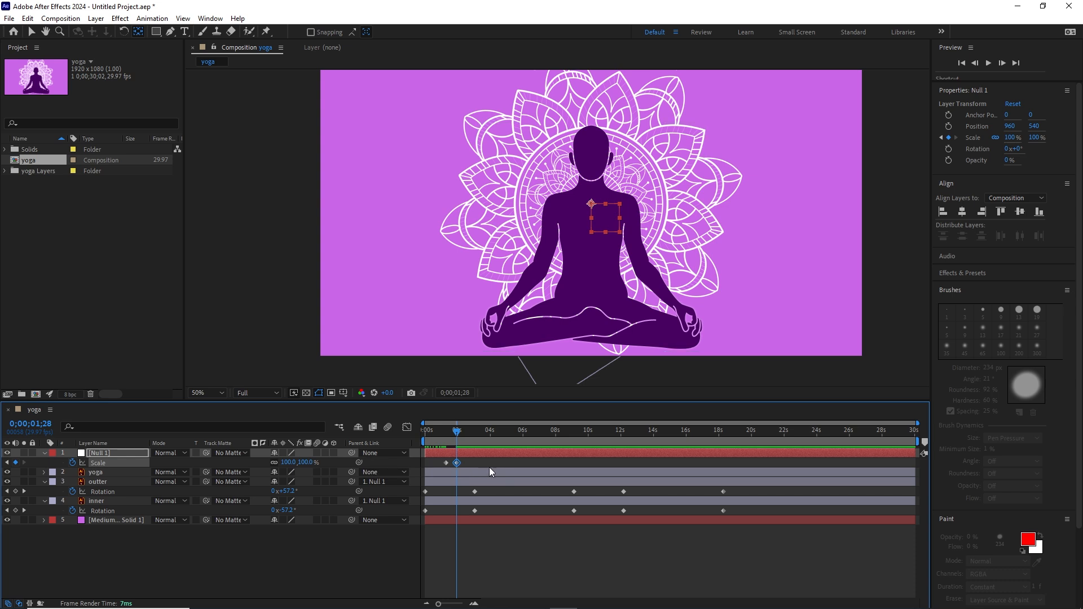
Apply Easy Ease to both of Null 1's Scale keyframes and preview the mandalas' growth from about 1 second.
{"action": "left_click", "coordinate": [470, 460]}
{"action": "left_click_drag", "start_coordinate": [451, 432], "coordinate": [432, 464]}
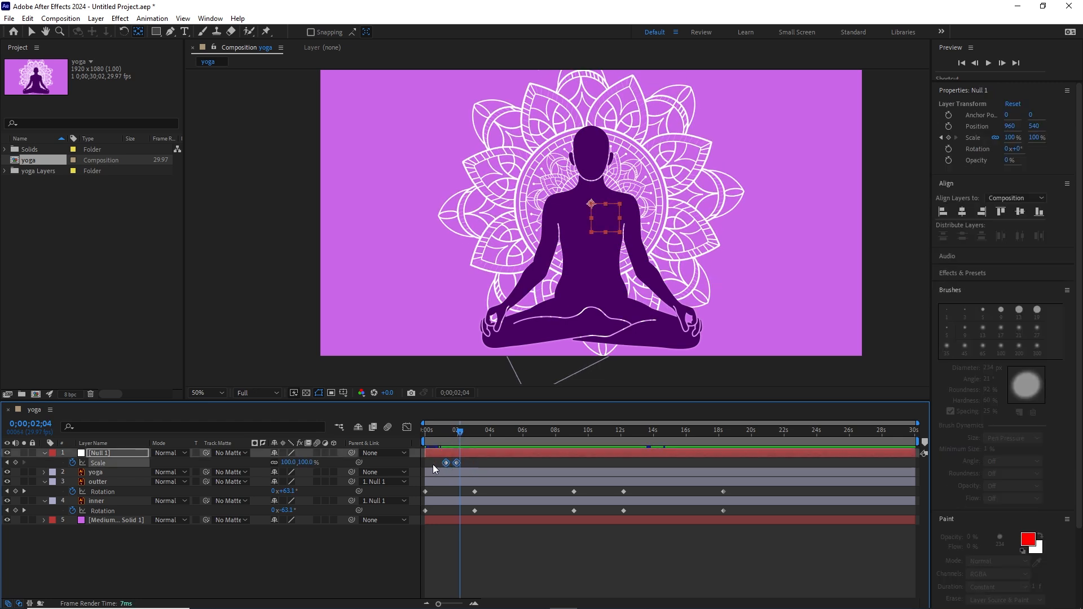
{"action": "left_click", "coordinate": [463, 462]}
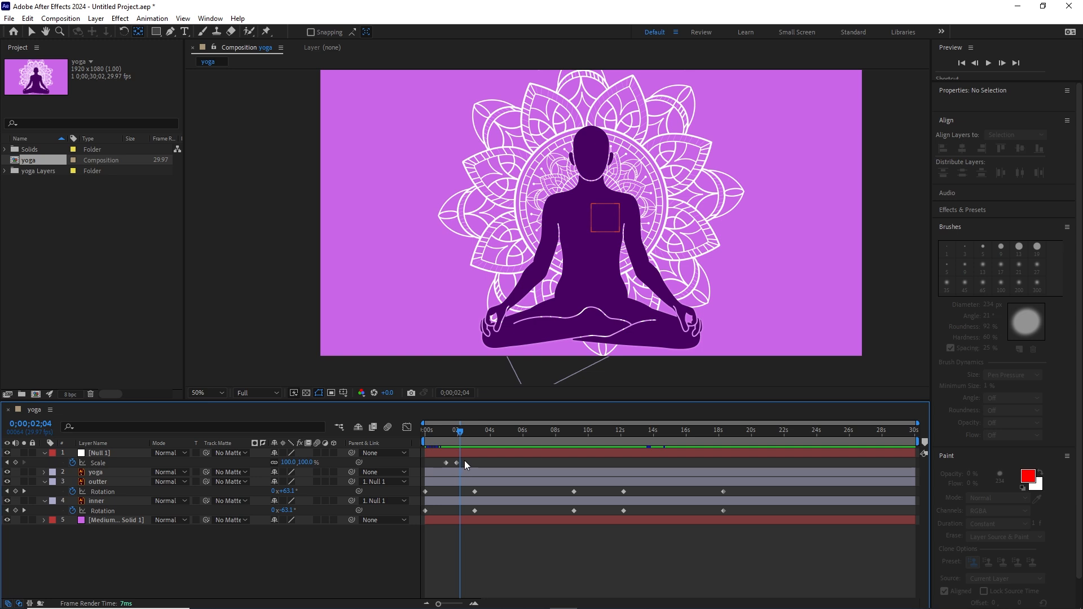
{"action": "left_click_drag", "start_coordinate": [464, 460], "coordinate": [437, 462]}
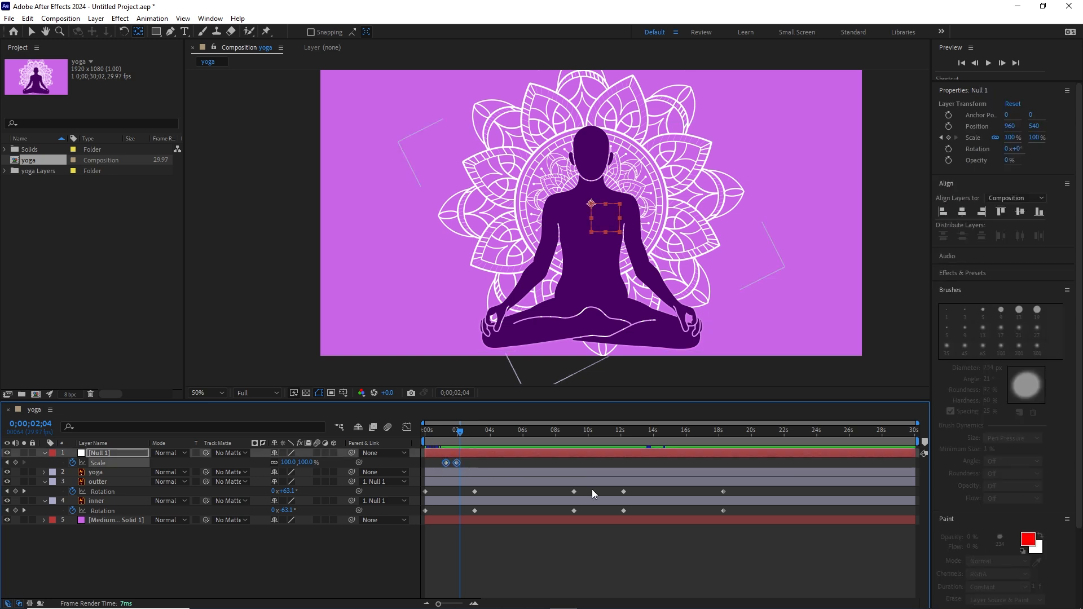
{"action": "key", "text": "F9"}
{"action": "right_click", "coordinate": [456, 462]}
{"action": "mouse_move", "coordinate": [533, 452]}
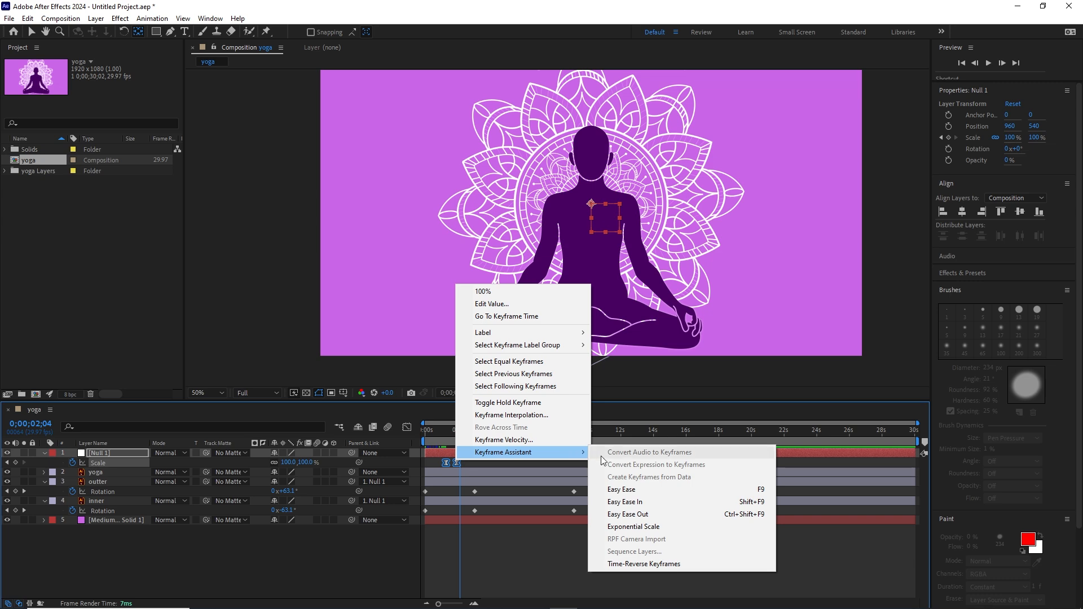
{"action": "left_click", "coordinate": [482, 549]}
{"action": "left_click_drag", "start_coordinate": [455, 432], "coordinate": [444, 435]}
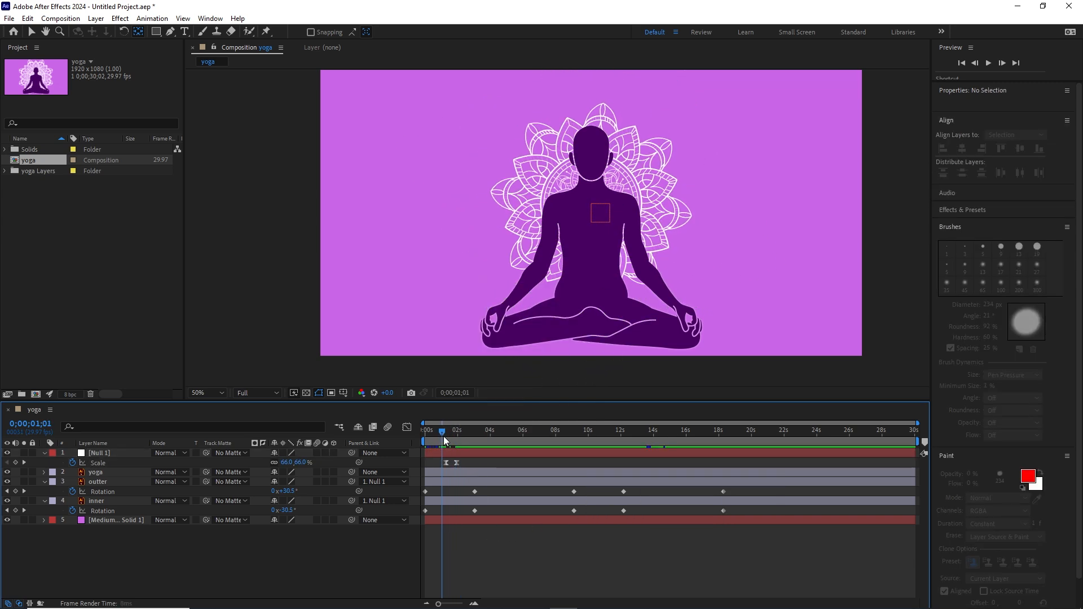
{"action": "key", "text": "space"}
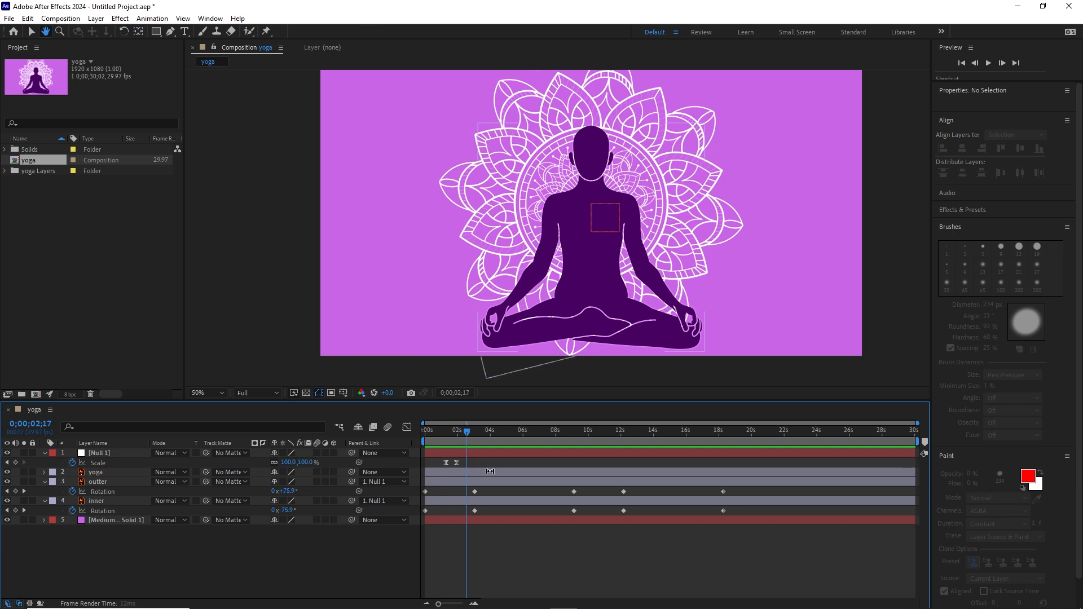
Steepen Null 1's Scale curve in the Graph Editor by lengthening the first keyframe's outgoing and the second keyframe's incoming ease handles.
{"action": "left_click_drag", "start_coordinate": [478, 458], "coordinate": [431, 464]}
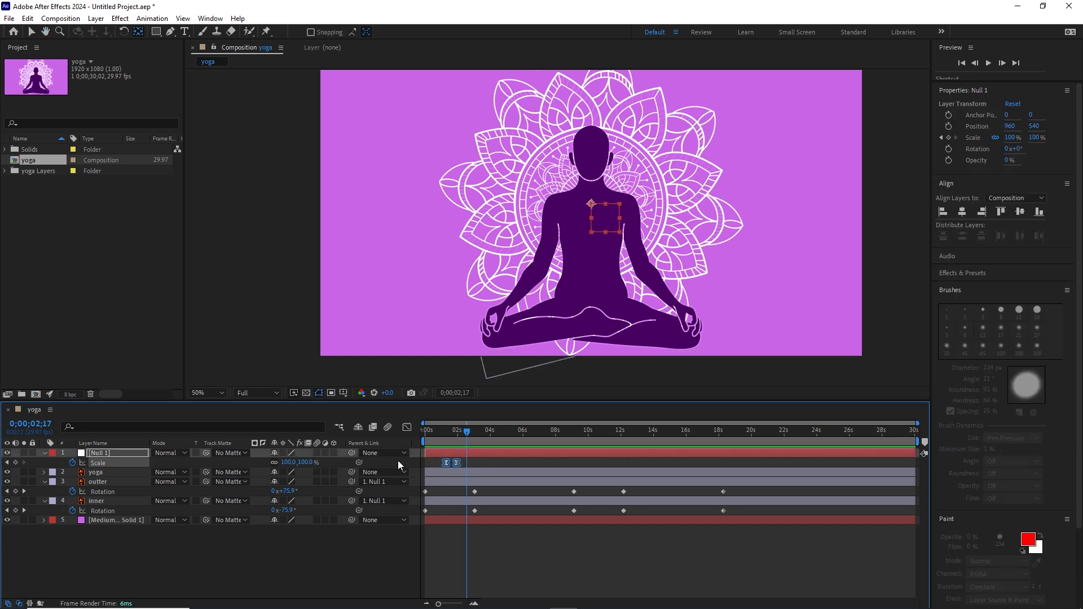
{"action": "left_click", "coordinate": [407, 428]}
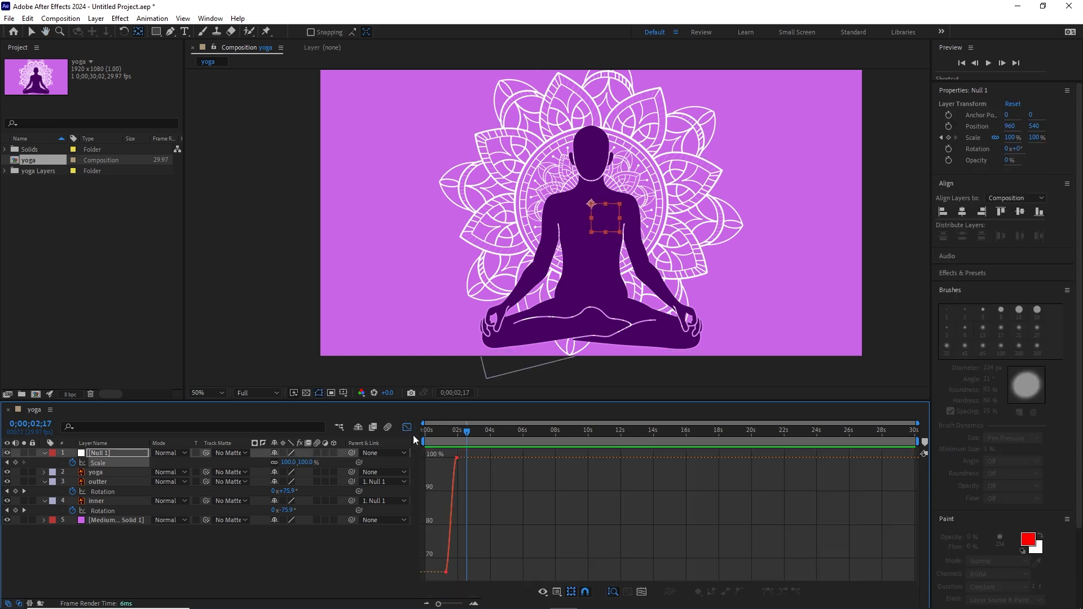
{"action": "left_click", "coordinate": [642, 592]}
{"action": "left_click_drag", "start_coordinate": [460, 467], "coordinate": [415, 583]}
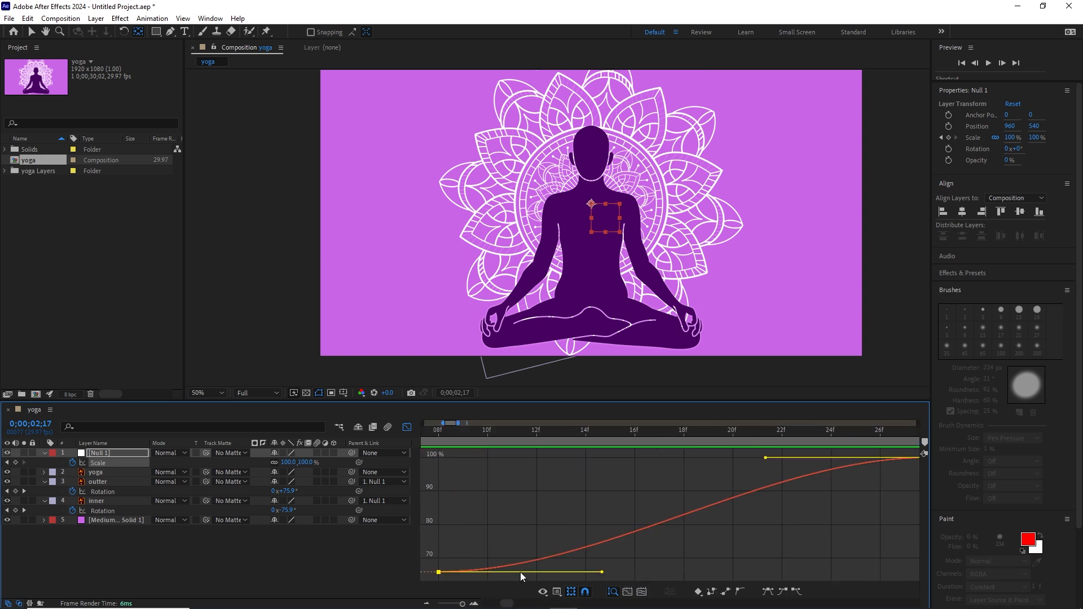
{"action": "left_click_drag", "start_coordinate": [603, 573], "coordinate": [664, 572]}
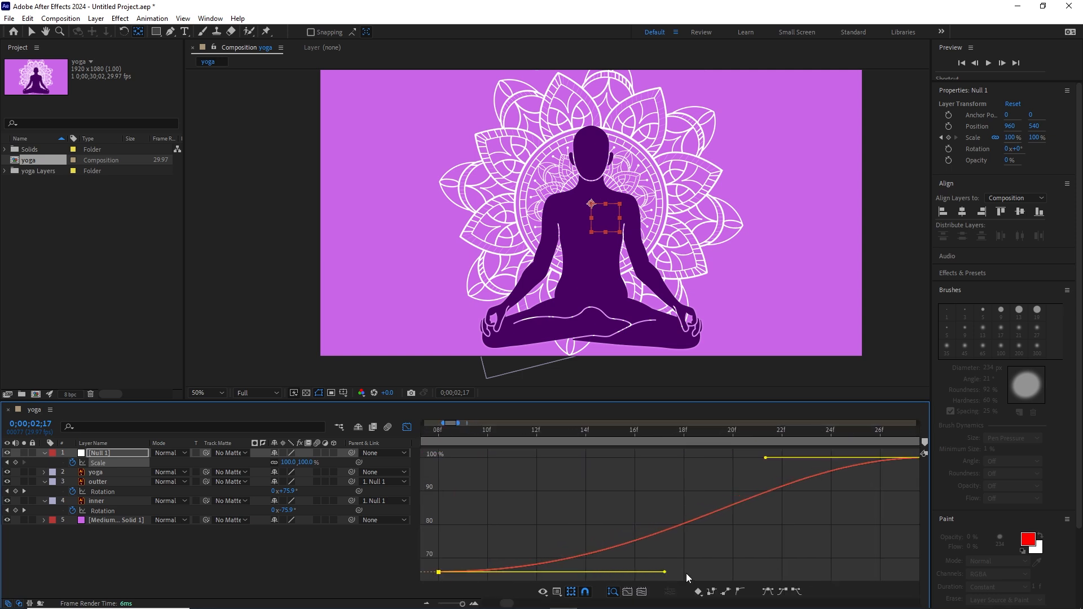
{"action": "left_click", "coordinate": [427, 604]}
{"action": "left_click_drag", "start_coordinate": [827, 487], "coordinate": [788, 450]}
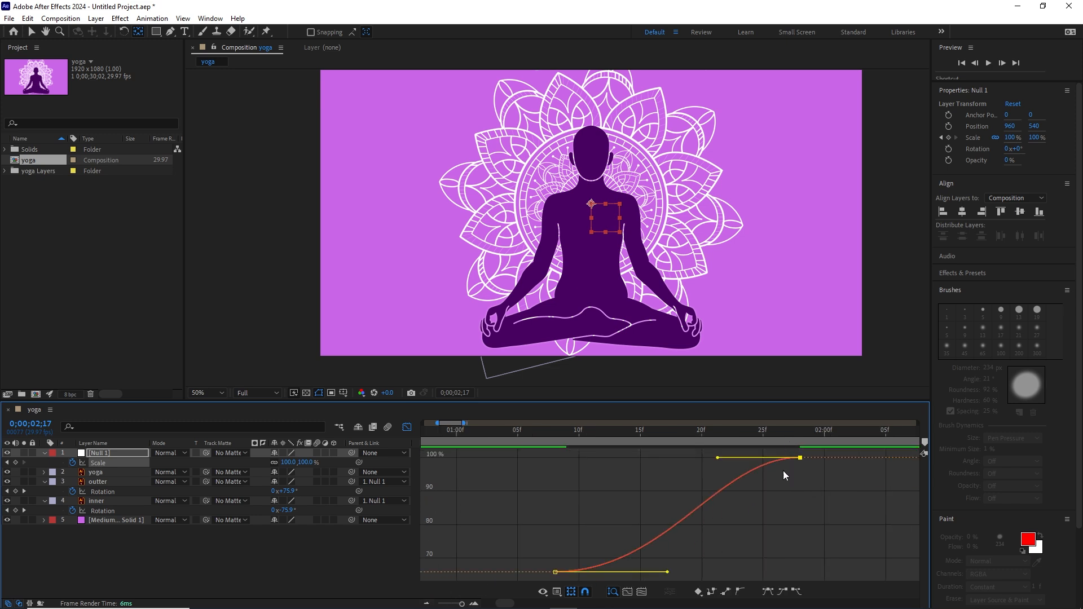
{"action": "left_click_drag", "start_coordinate": [717, 458], "coordinate": [698, 459]}
{"action": "left_click", "coordinate": [407, 428]}
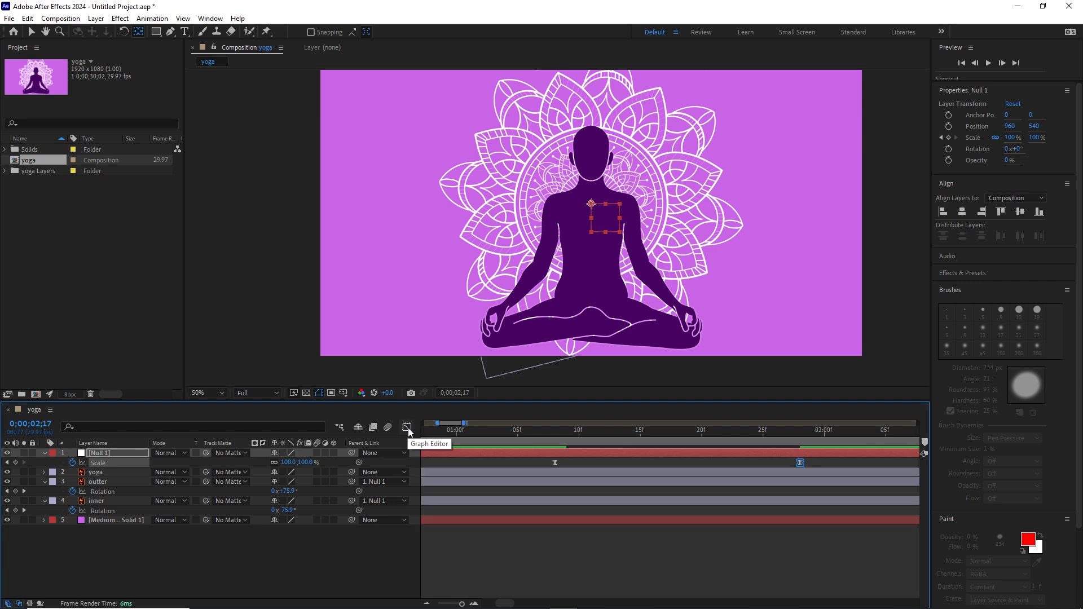
Preview the adjusted easing of Null 1's scale-up from about 0;00;01;03.
{"action": "left_click_drag", "start_coordinate": [464, 604], "coordinate": [455, 604]}
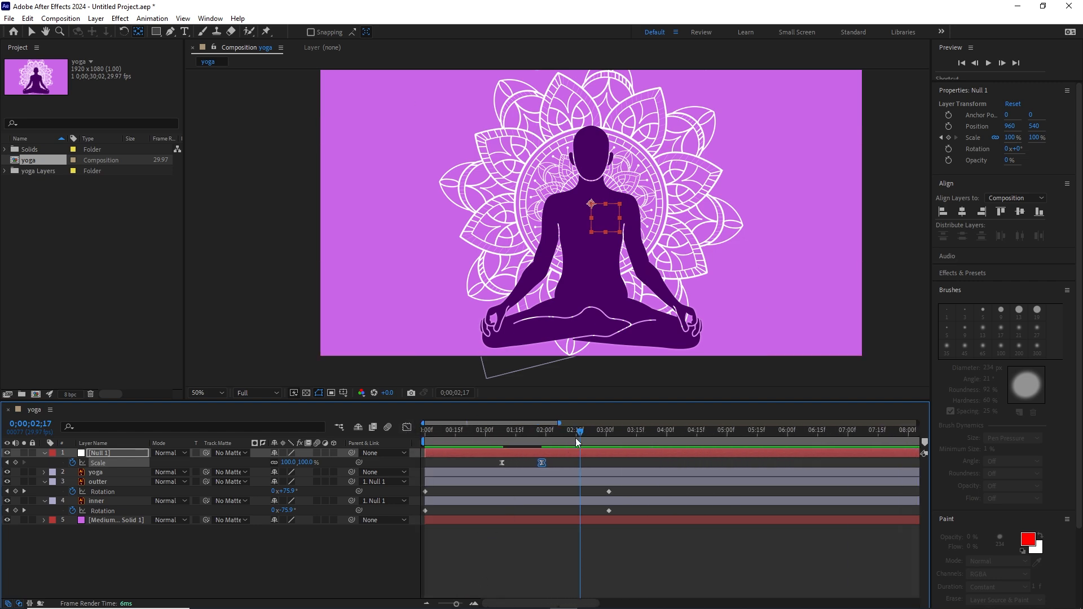
{"action": "left_click_drag", "start_coordinate": [576, 433], "coordinate": [492, 434]}
{"action": "key", "text": "space"}
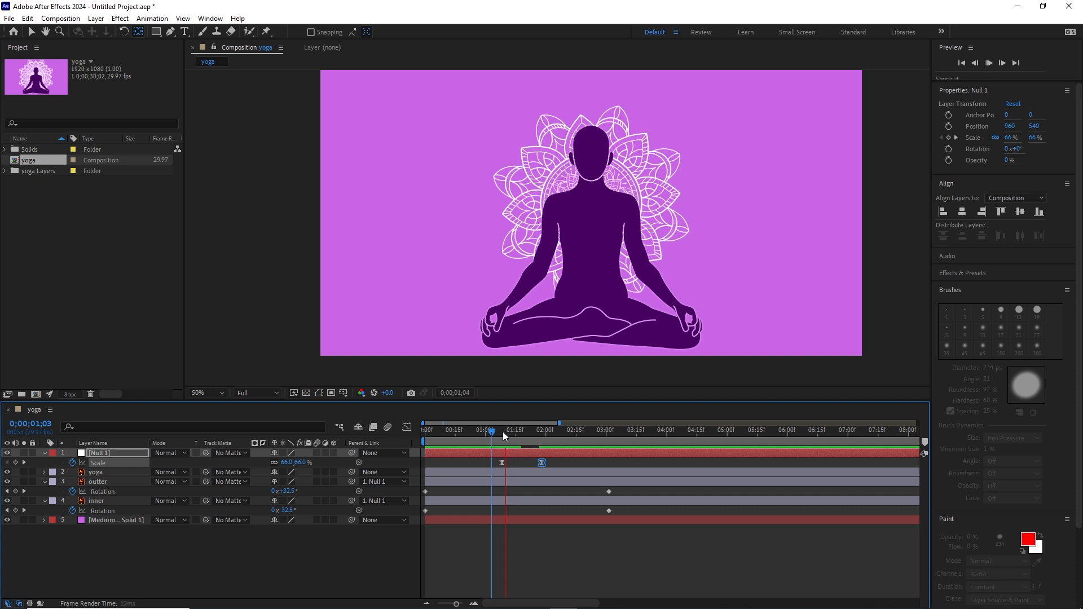
Copy Null 1's 100% Scale keyframe to 0;00;05;03.
{"action": "key", "text": "space"}
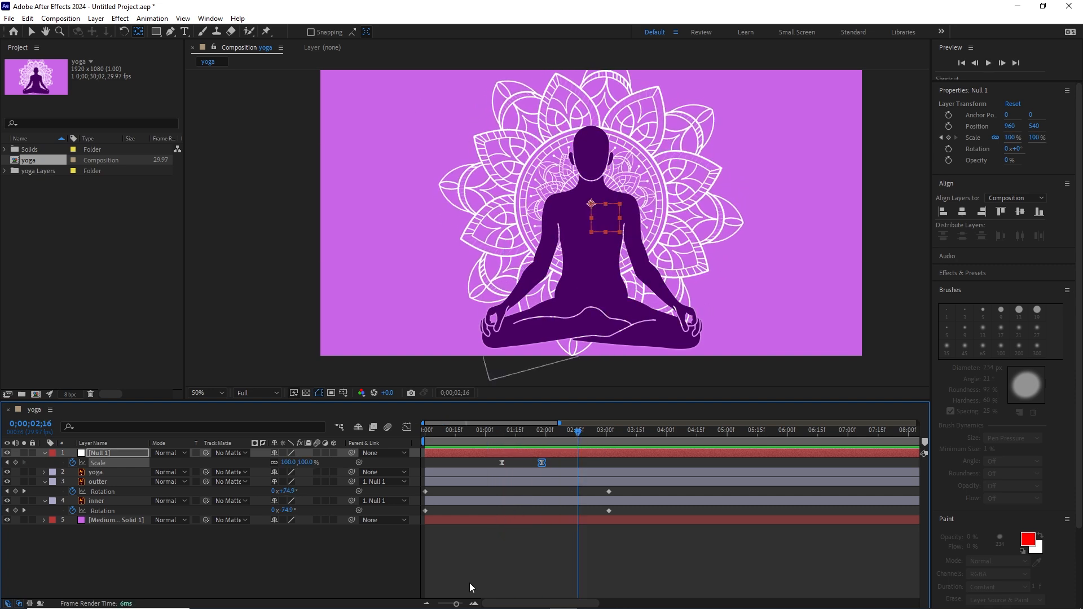
{"action": "left_click_drag", "start_coordinate": [457, 604], "coordinate": [450, 604]}
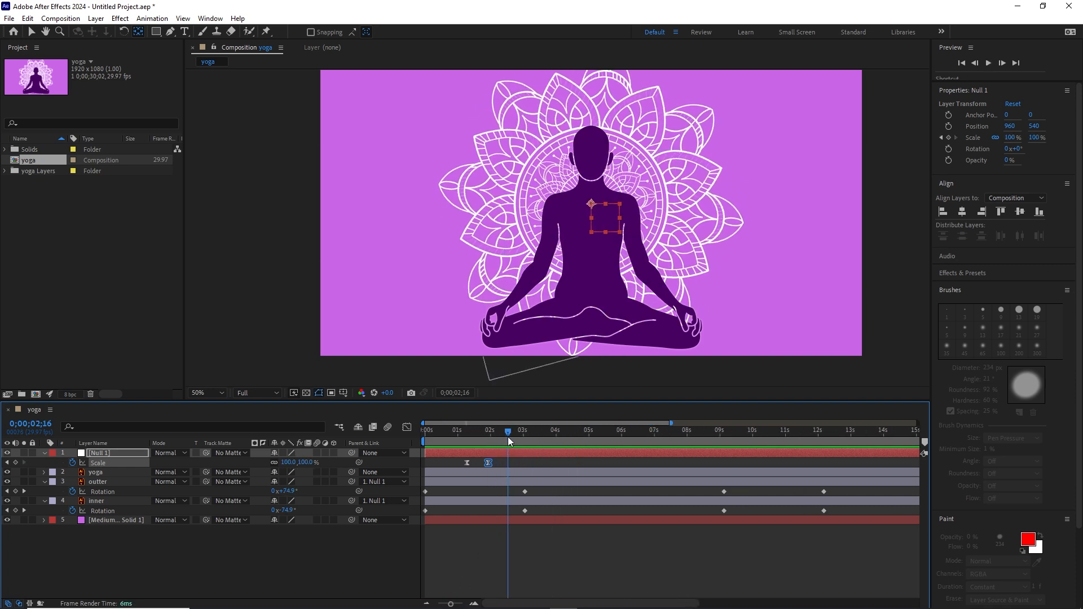
{"action": "left_click", "coordinate": [542, 433]}
{"action": "left_click_drag", "start_coordinate": [550, 433], "coordinate": [593, 437]}
{"action": "left_click", "coordinate": [600, 460]}
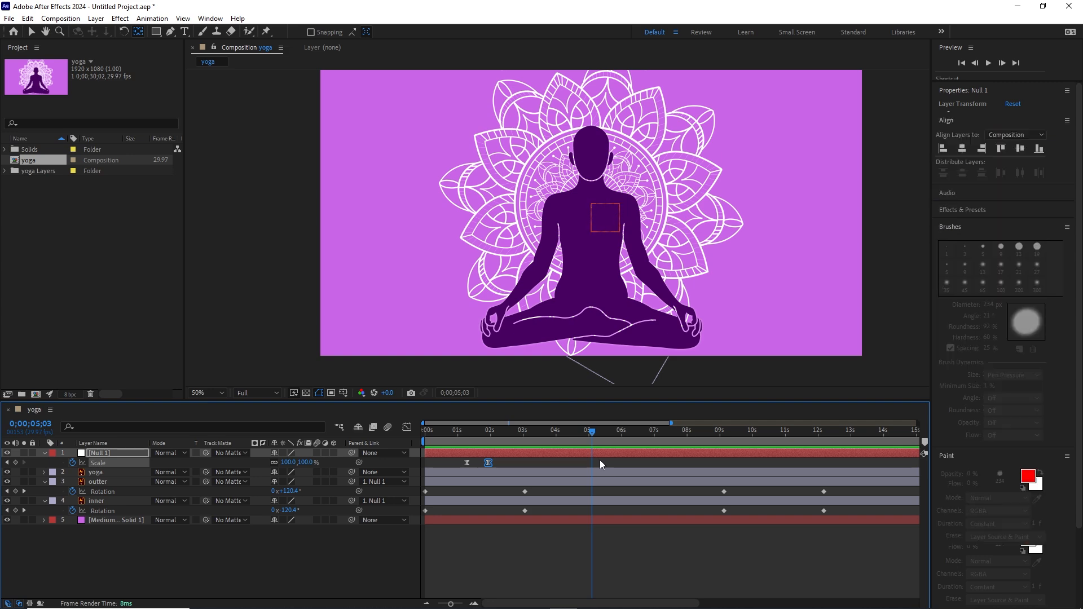
{"action": "left_click", "coordinate": [487, 463]}
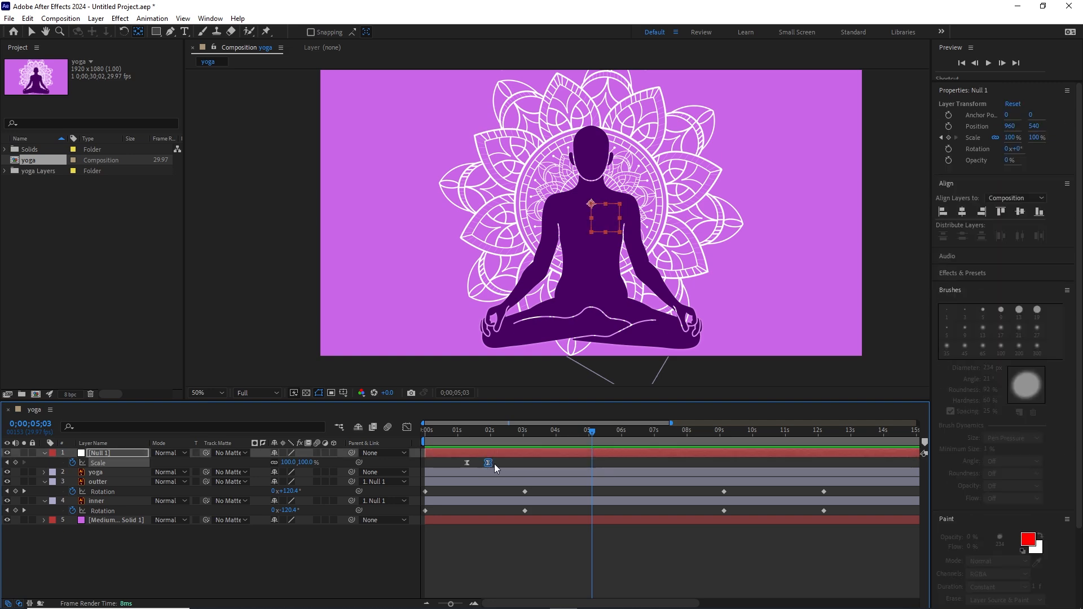
{"action": "key", "text": "ctrl+c"}
{"action": "key", "text": "ctrl+v"}
Copy Null 1's first Scale keyframe (66%) to 0;00;05;23, 20 frames after the pasted 100% keyframe.
{"action": "left_click_drag", "start_coordinate": [587, 432], "coordinate": [613, 448]}
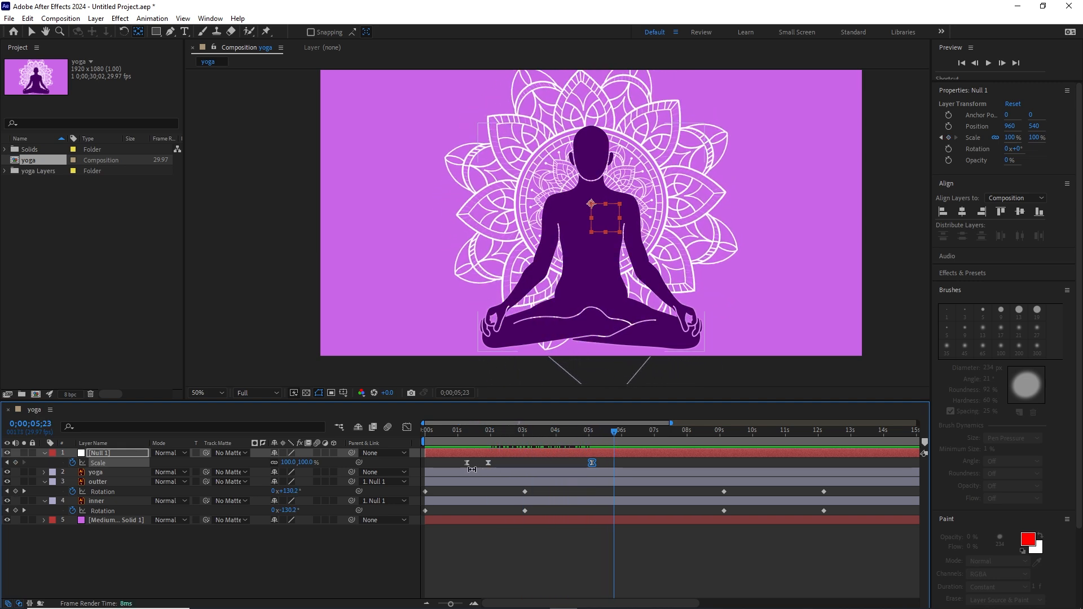
{"action": "left_click", "coordinate": [466, 463]}
{"action": "left_click_drag", "start_coordinate": [614, 433], "coordinate": [593, 434]}
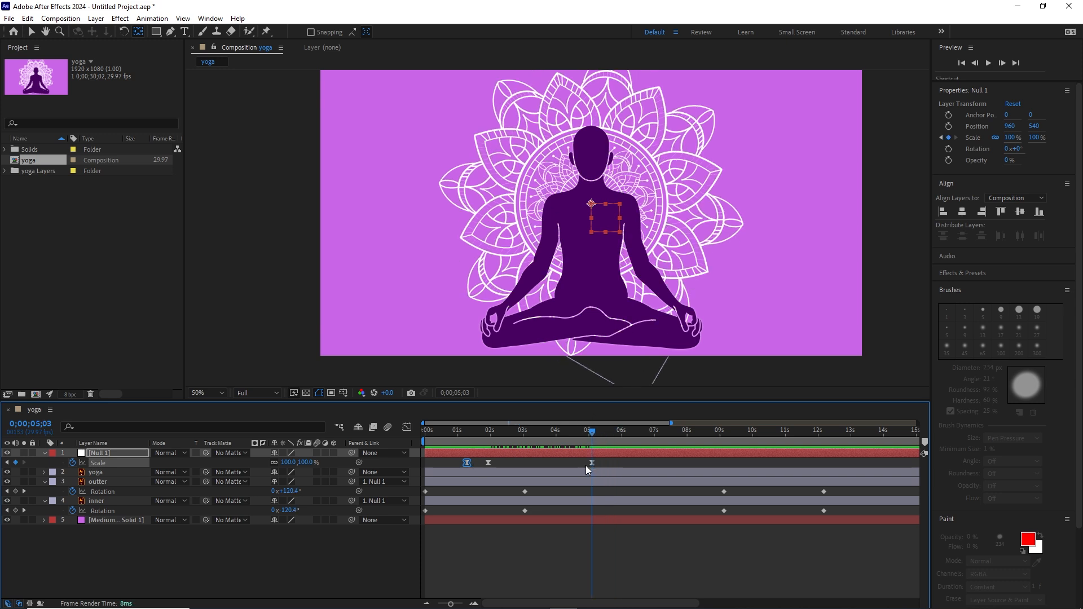
{"action": "key", "text": "shift+Page_Down"}
{"action": "key", "text": "shift+Page_Down"}
{"action": "key", "text": "ctrl+v"}
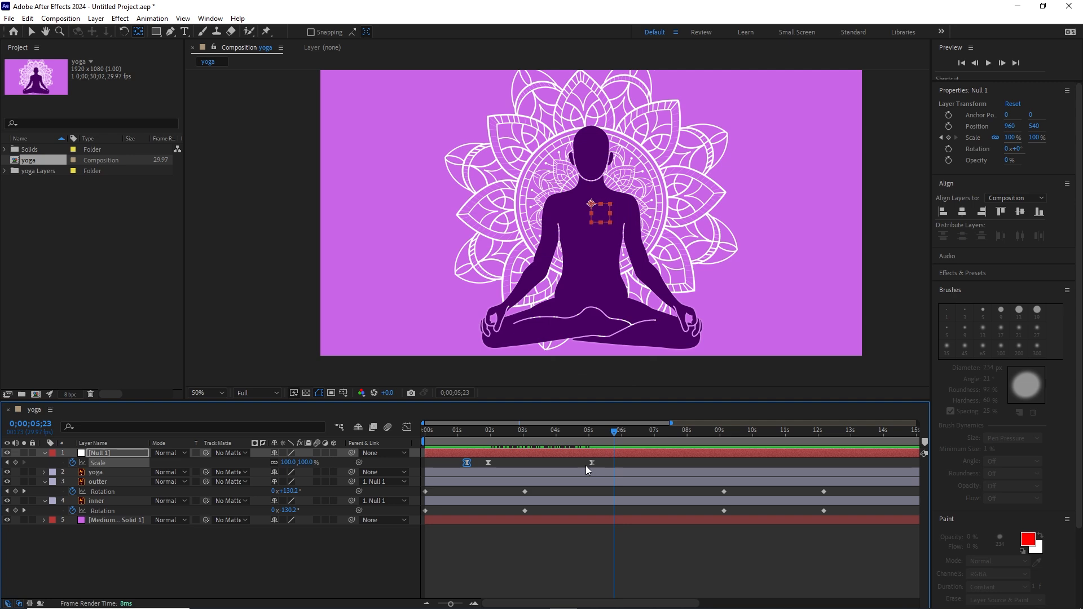
Preview the mandalas' scale-down from 0;00;04;21.
{"action": "left_click_drag", "start_coordinate": [614, 431], "coordinate": [579, 439]}
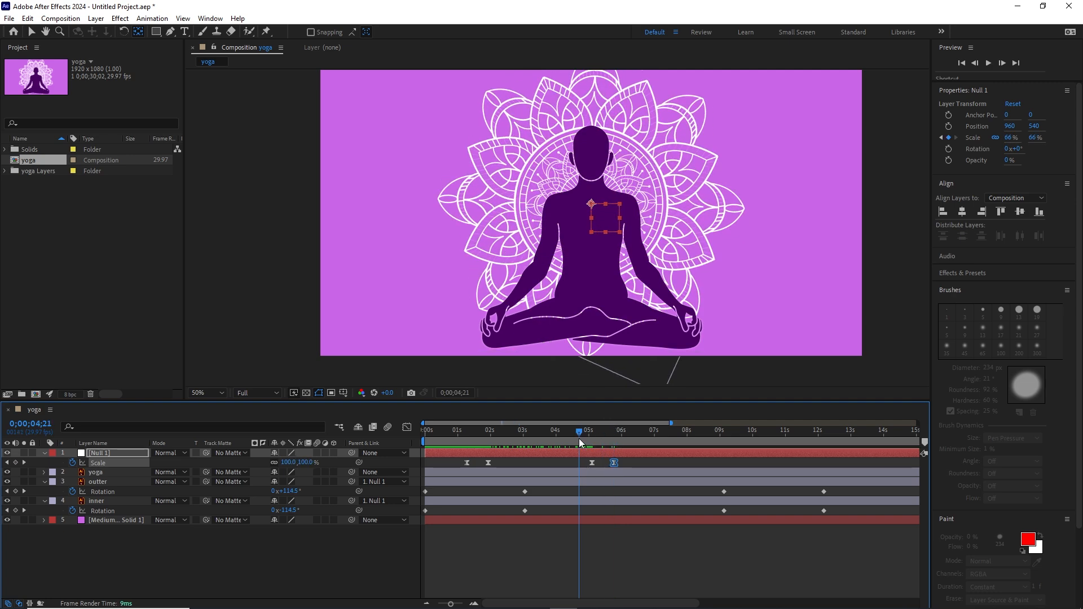
{"action": "key", "text": "space"}
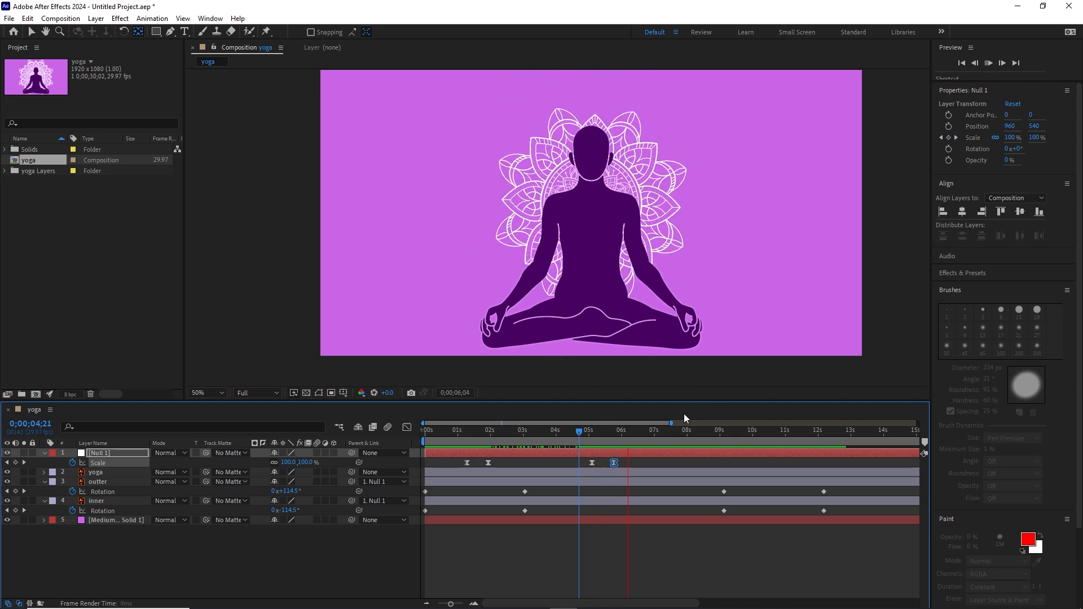
{"action": "key", "text": "space"}
Copy Null 1's 66% Scale keyframe to 0;00;08;22 and its 100% keyframe to 0;00;09;12.
{"action": "left_click_drag", "start_coordinate": [641, 432], "coordinate": [708, 425]}
{"action": "left_click", "coordinate": [631, 461]}
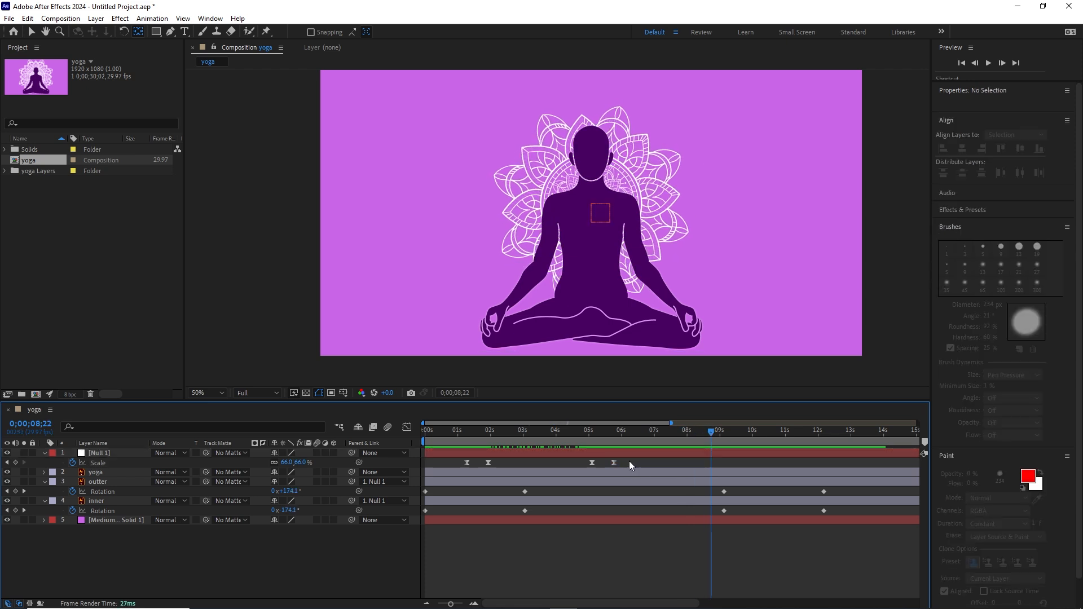
{"action": "left_click_drag", "start_coordinate": [629, 460], "coordinate": [587, 469]}
{"action": "key", "text": "ctrl+c"}
{"action": "key", "text": "ctrl+v"}
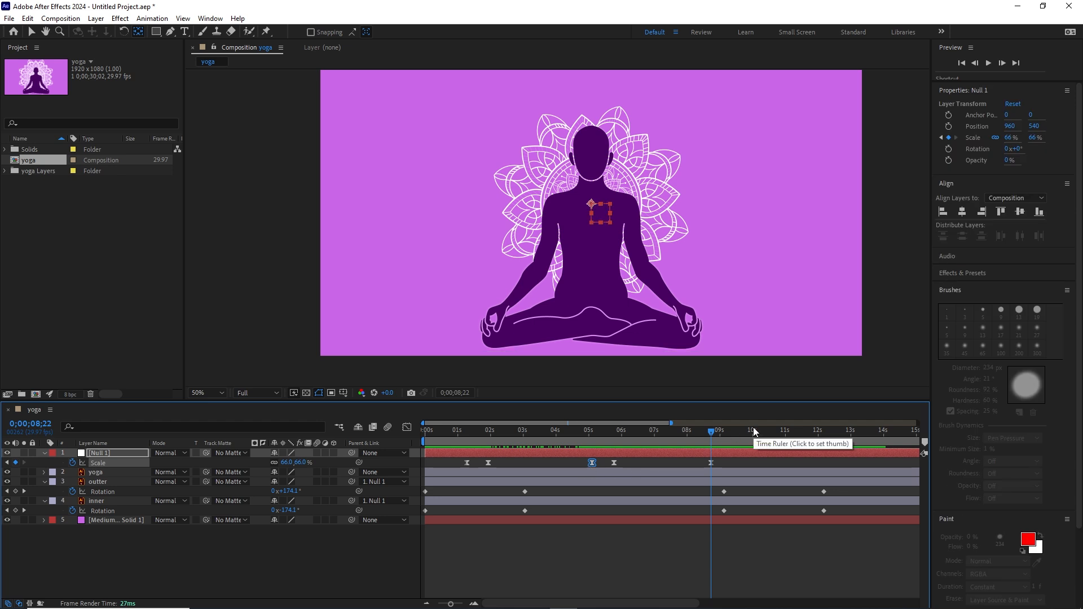
{"action": "key", "text": "shift+Page_Down"}
{"action": "key", "text": "shift+Page_Down"}
{"action": "key", "text": "ctrl+v"}
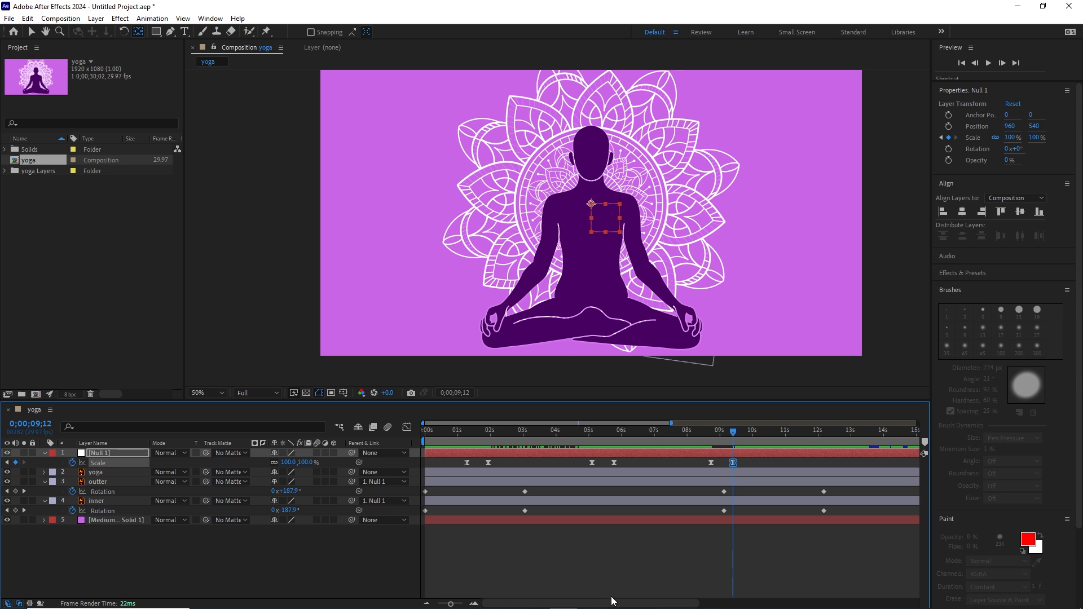
Copy Null 1's 100% Scale keyframe to 0;00;14;00 and its 66% keyframe to 0;00;14;20.
{"action": "left_click_drag", "start_coordinate": [621, 605], "coordinate": [600, 595]}
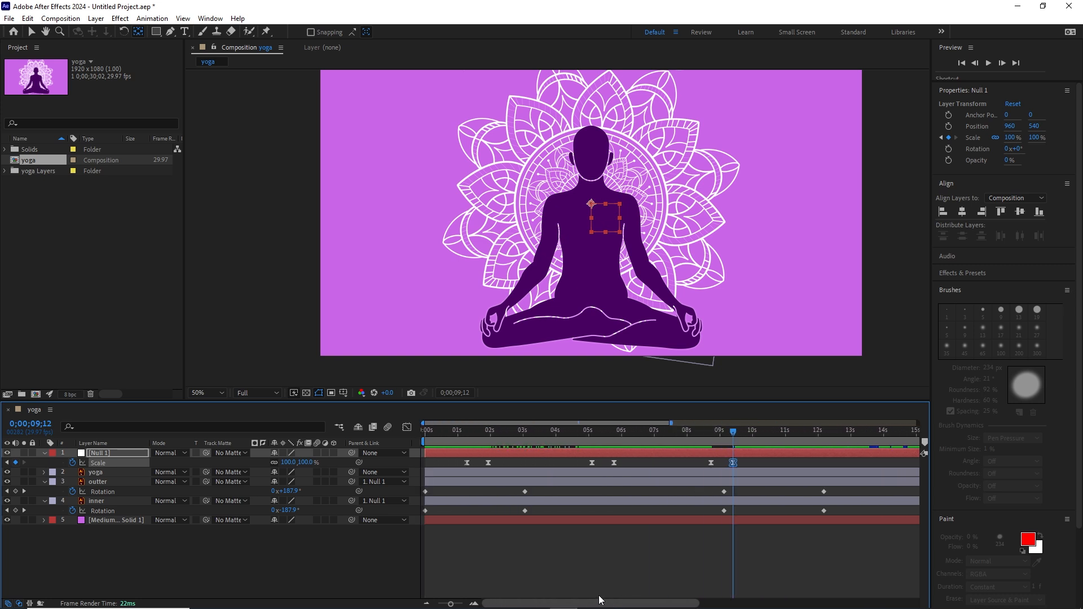
{"action": "left_click", "coordinate": [467, 463]}
{"action": "left_click_drag", "start_coordinate": [473, 440], "coordinate": [808, 452]}
{"action": "left_click_drag", "start_coordinate": [649, 597], "coordinate": [692, 603]}
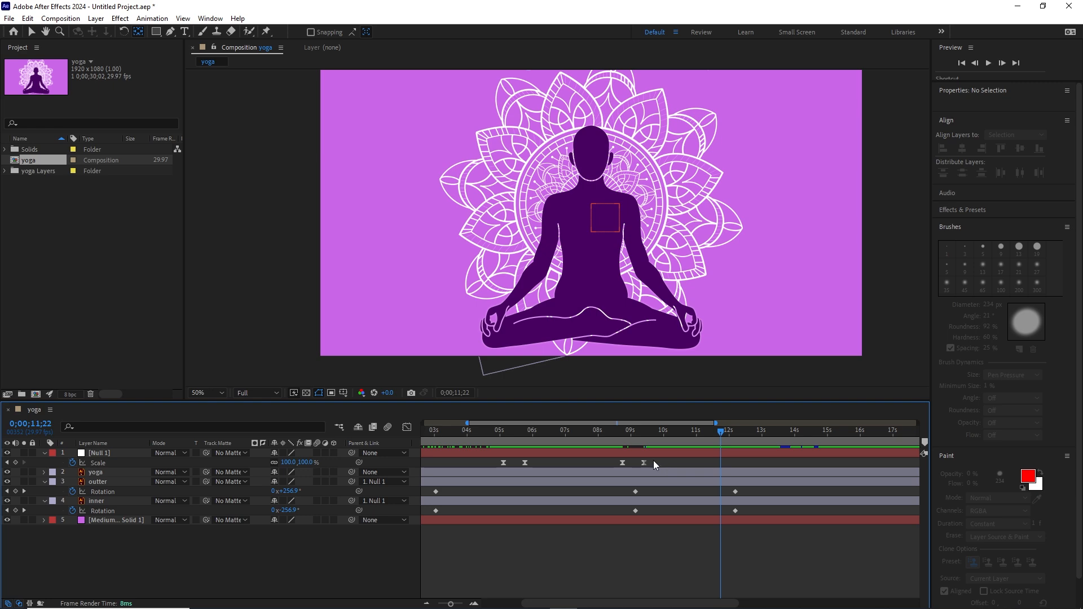
{"action": "left_click", "coordinate": [644, 463]}
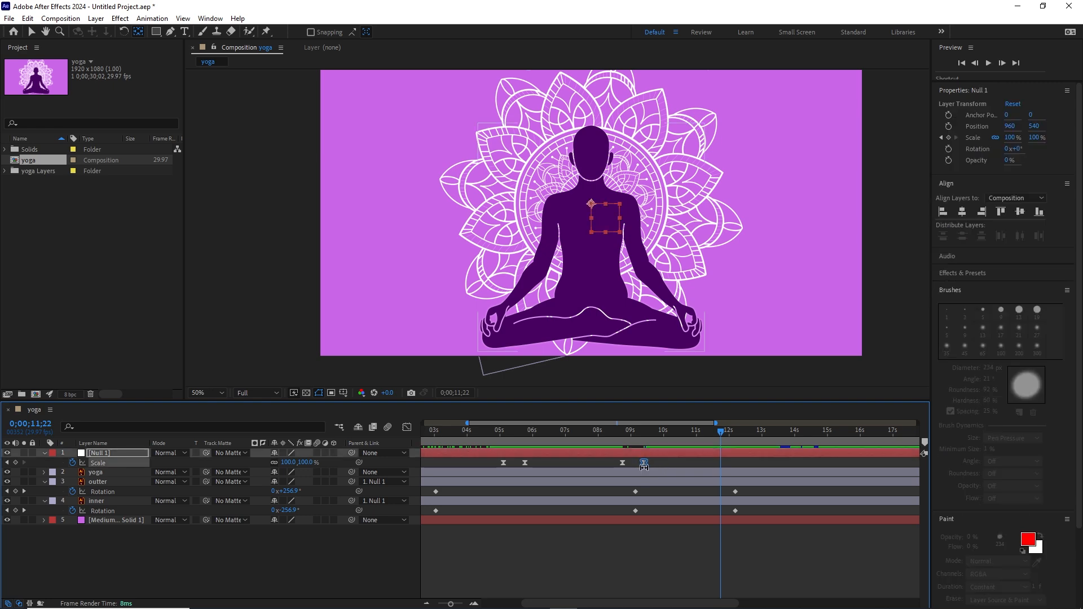
{"action": "left_click_drag", "start_coordinate": [759, 432], "coordinate": [797, 446]}
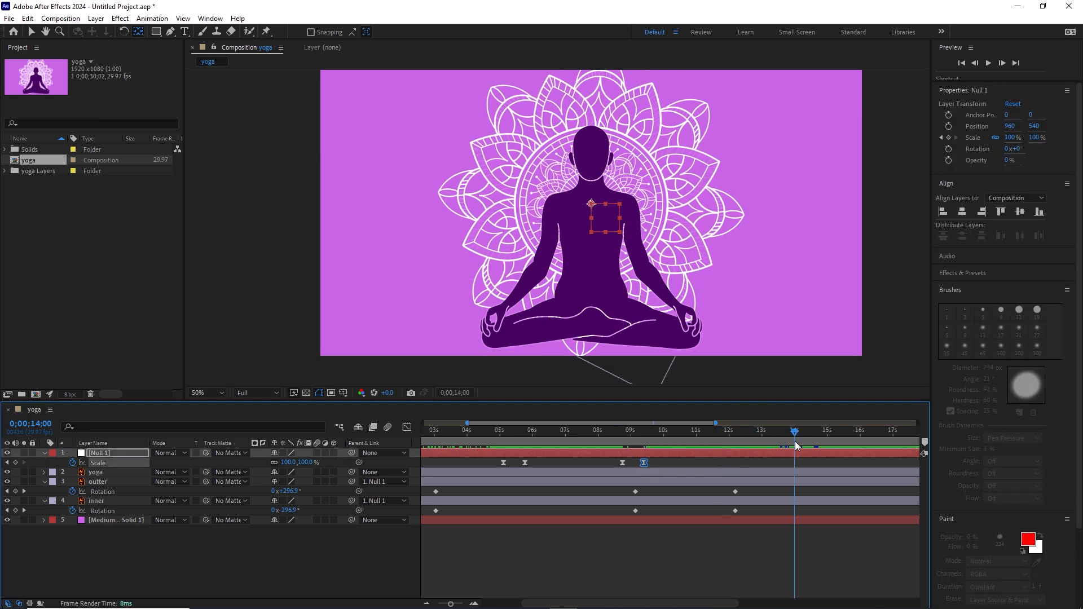
{"action": "key", "text": "ctrl+v"}
{"action": "left_click_drag", "start_coordinate": [632, 460], "coordinate": [616, 469]}
{"action": "key", "text": "space"}
{"action": "key", "text": "ctrl+v"}
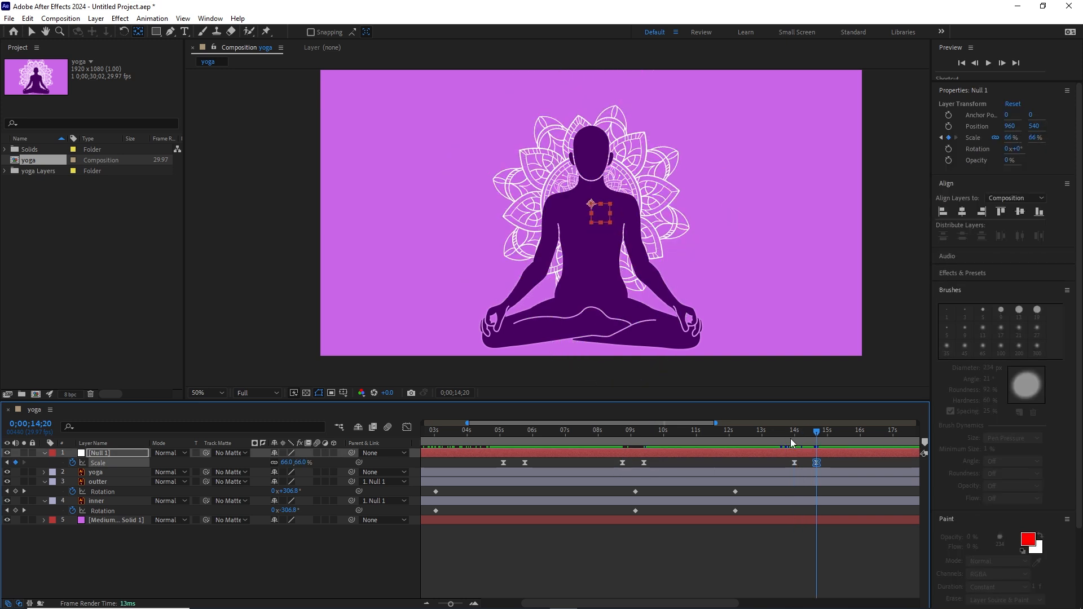
Move Null 1's second, third and fourth pairs of Scale keyframes to start at about 5.5, 9.5 and 15.2 seconds.
{"action": "left_click_drag", "start_coordinate": [452, 603], "coordinate": [447, 603]}
{"action": "left_click_drag", "start_coordinate": [607, 603], "coordinate": [531, 600]}
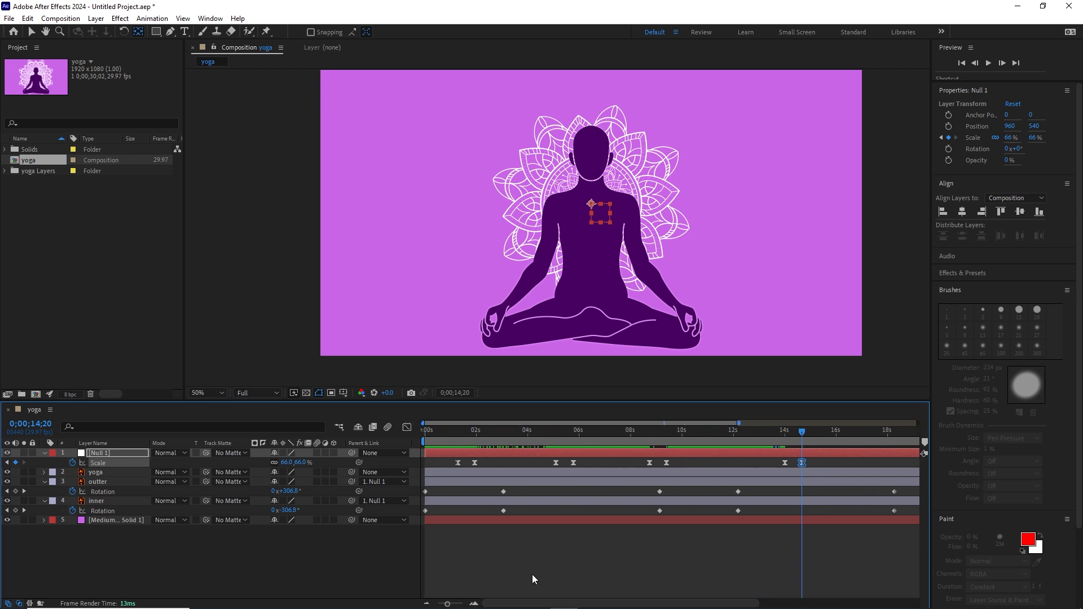
{"action": "mouse_move", "coordinate": [584, 467]}
{"action": "left_mouse_down"}
{"action": "mouse_move", "coordinate": [550, 460]}
{"action": "mouse_move", "coordinate": [586, 463]}
{"action": "left_mouse_up"}
{"action": "mouse_move", "coordinate": [674, 459]}
{"action": "left_mouse_down"}
{"action": "mouse_move", "coordinate": [644, 465]}
{"action": "mouse_move", "coordinate": [689, 464]}
{"action": "left_mouse_up"}
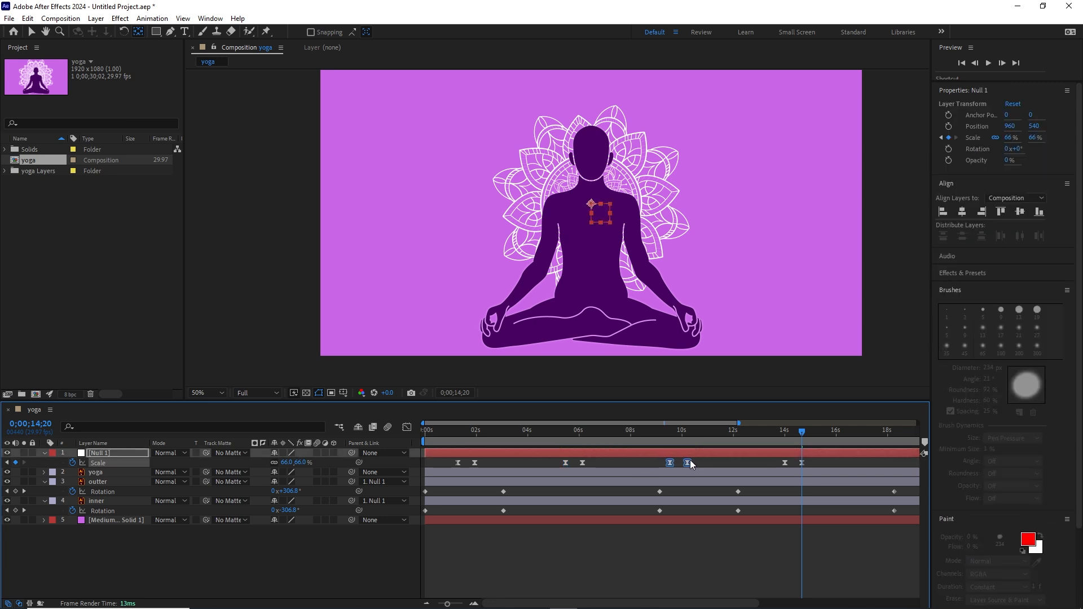
{"action": "left_click_drag", "start_coordinate": [776, 467], "coordinate": [834, 466]}
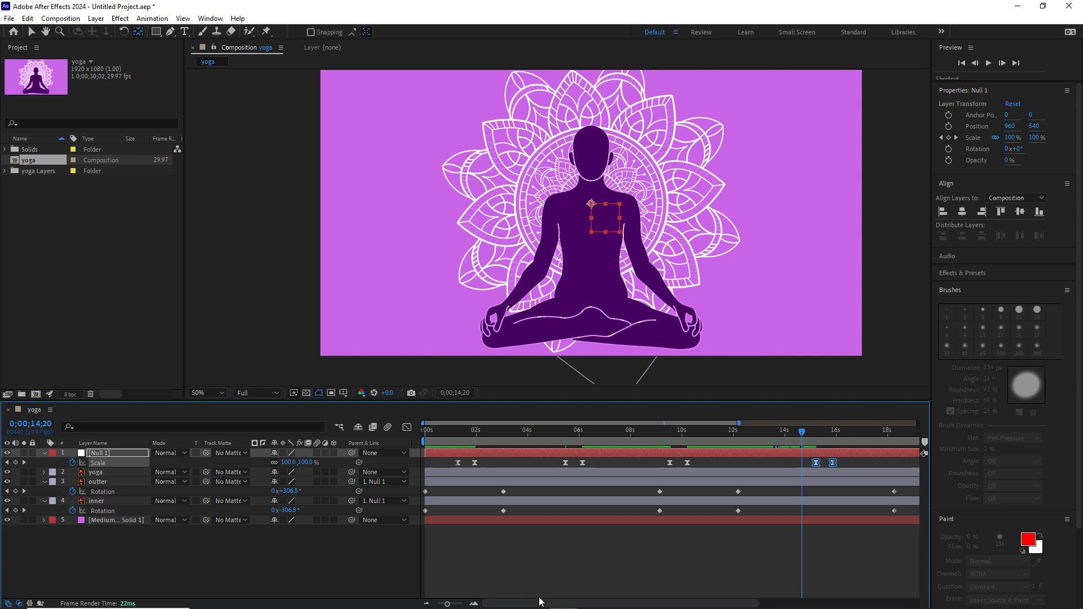
Preview the whole mandala animation from 0;00;00;00 to check the timing of the scale changes.
{"action": "mouse_move", "coordinate": [539, 602]}
{"action": "left_mouse_down"}
{"action": "mouse_move", "coordinate": [738, 605]}
{"action": "mouse_move", "coordinate": [550, 599]}
{"action": "left_mouse_up"}
{"action": "left_click_drag", "start_coordinate": [520, 435], "coordinate": [423, 438]}
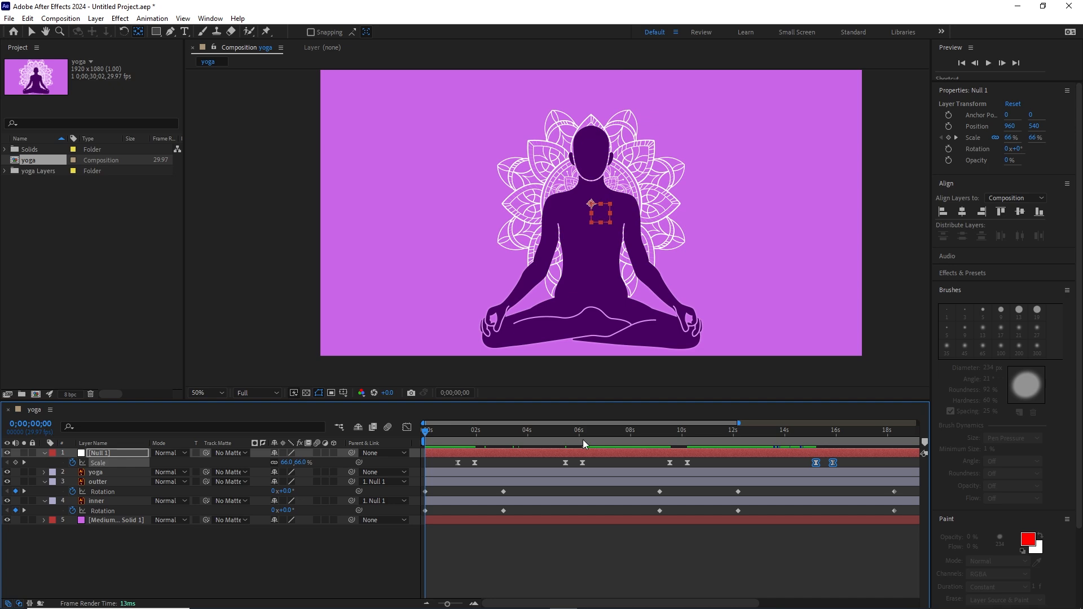
{"action": "key", "text": "space"}
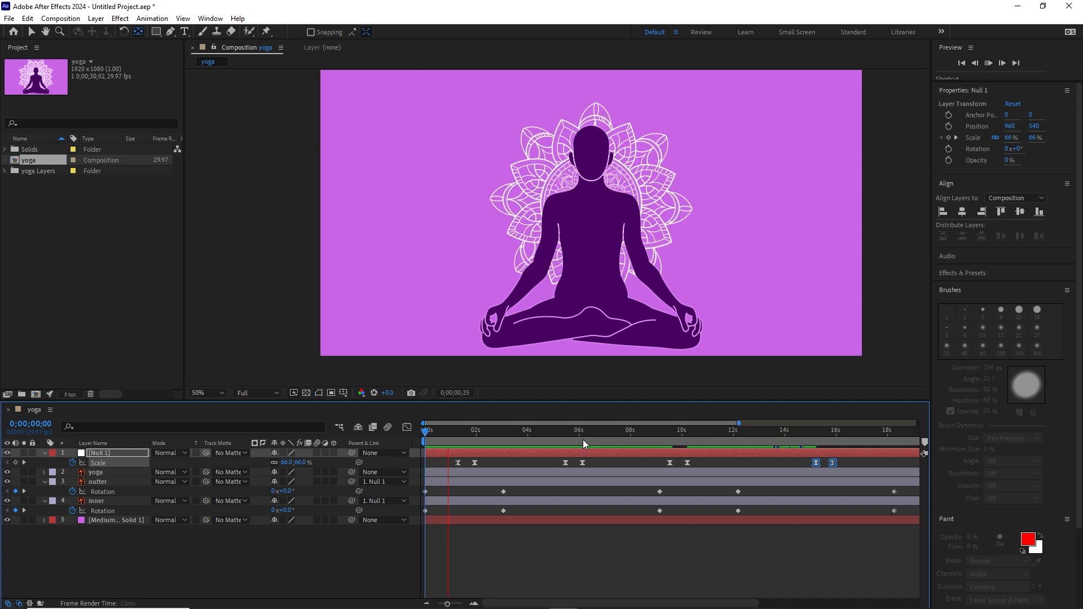
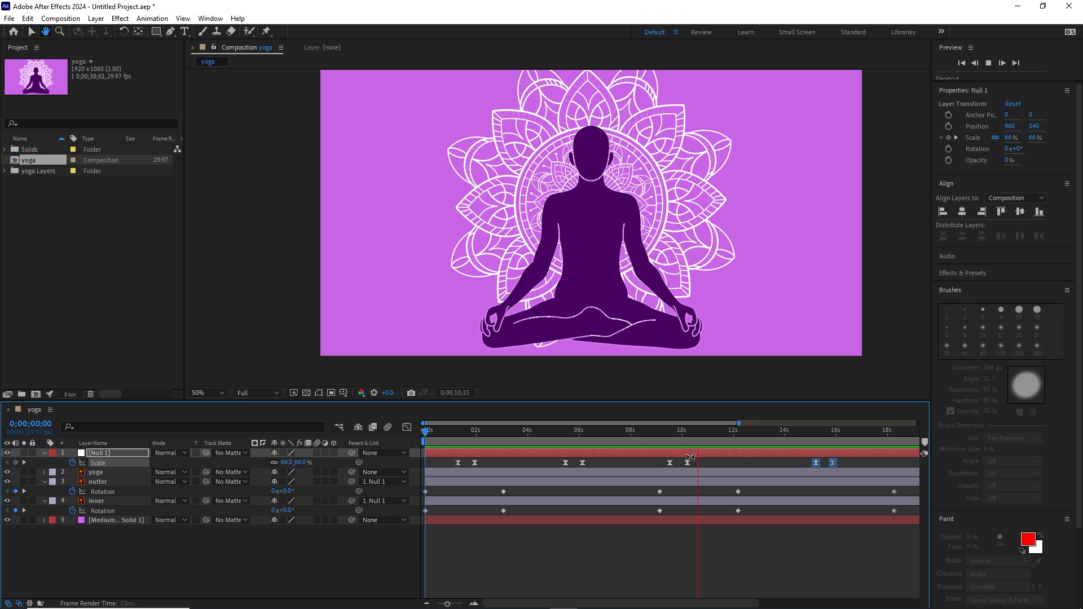
{"action": "key", "text": "space"}
Retime Null 1's third pair of Scale keyframes to start at about 10.5 seconds and the last pair at about 14.6 seconds.
{"action": "left_click_drag", "start_coordinate": [698, 461], "coordinate": [635, 443]}
{"action": "key", "text": "space"}
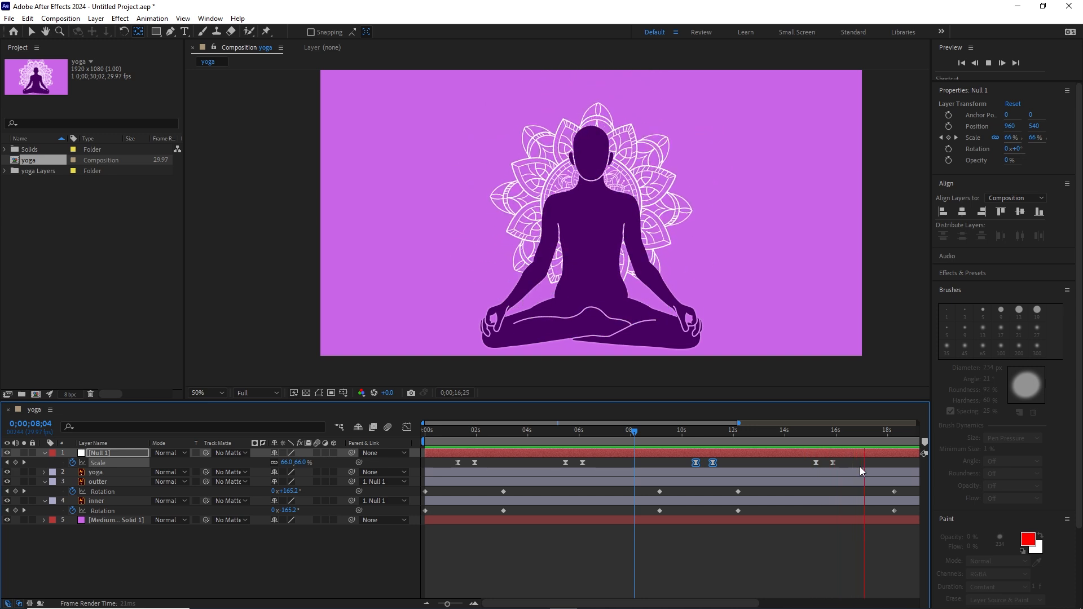
{"action": "key", "text": "space"}
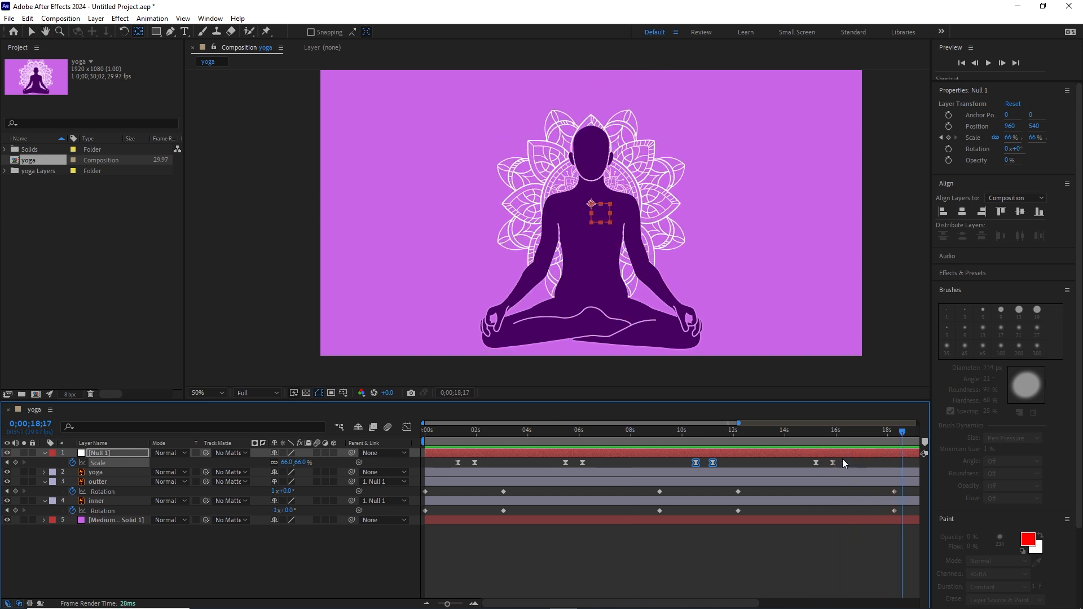
{"action": "left_click_drag", "start_coordinate": [841, 459], "coordinate": [800, 463]}
Collapse the revealed properties of all layers in the timeline and clear the layer selection.
{"action": "left_click", "coordinate": [97, 484]}
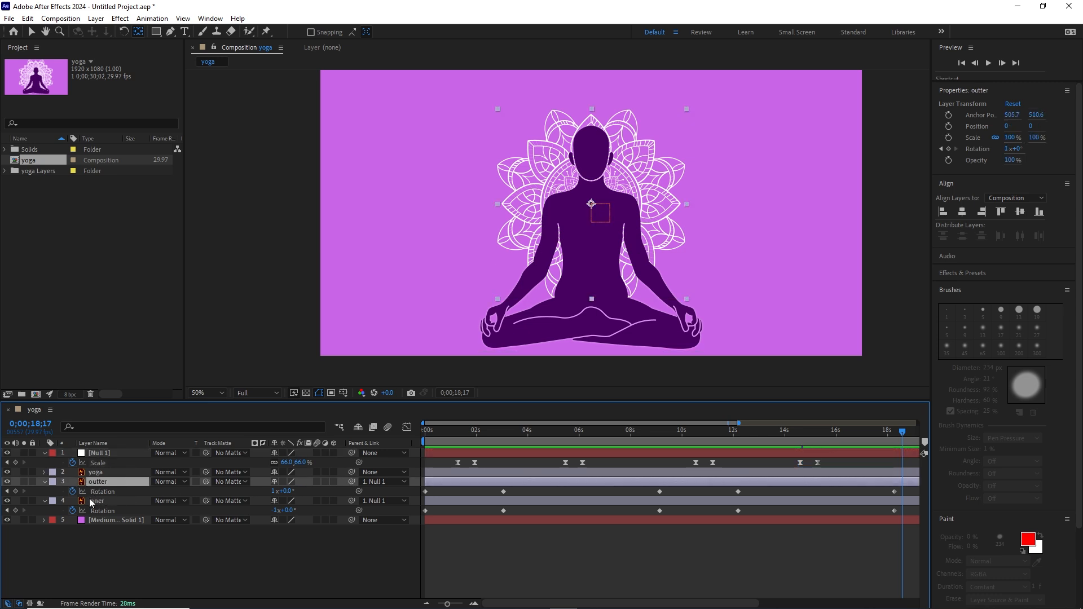
{"action": "left_click", "coordinate": [125, 548]}
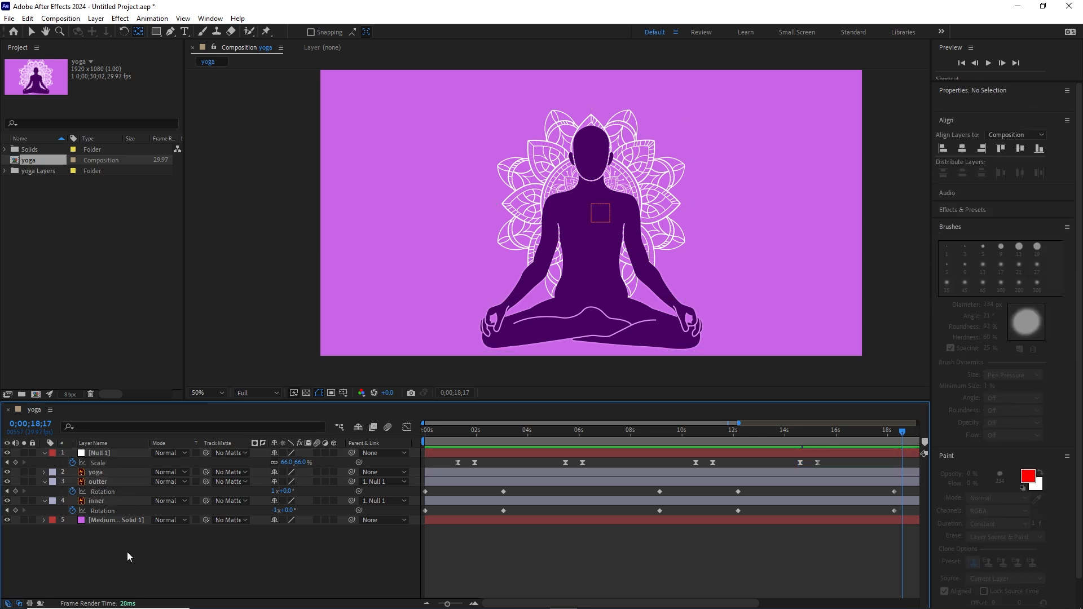
{"action": "left_click", "coordinate": [97, 475]}
{"action": "key", "text": "ctrl+a"}
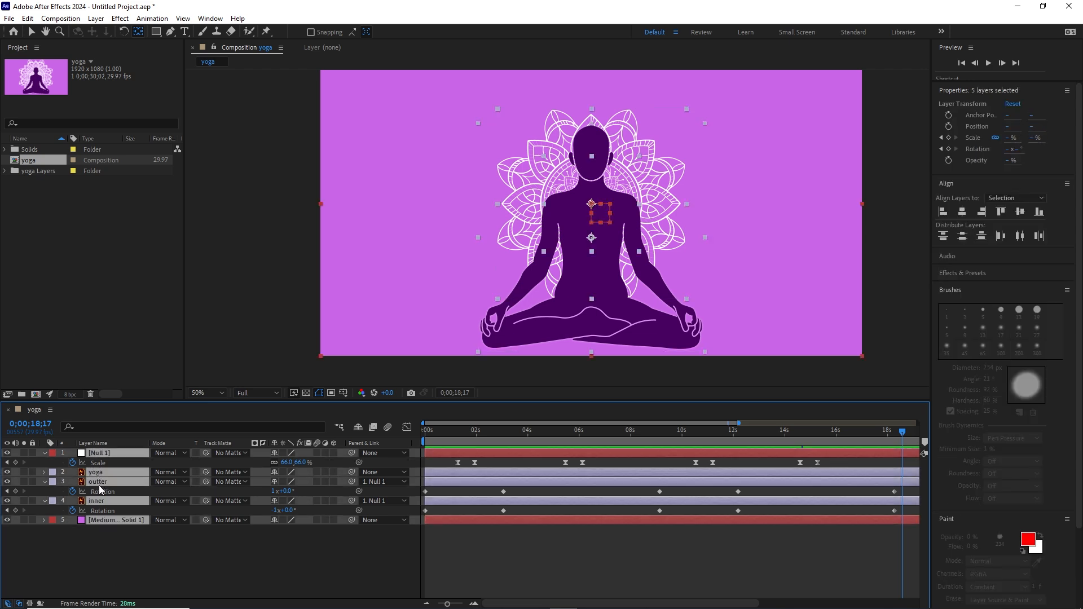
{"action": "left_click", "coordinate": [45, 481]}
{"action": "left_click", "coordinate": [146, 538]}
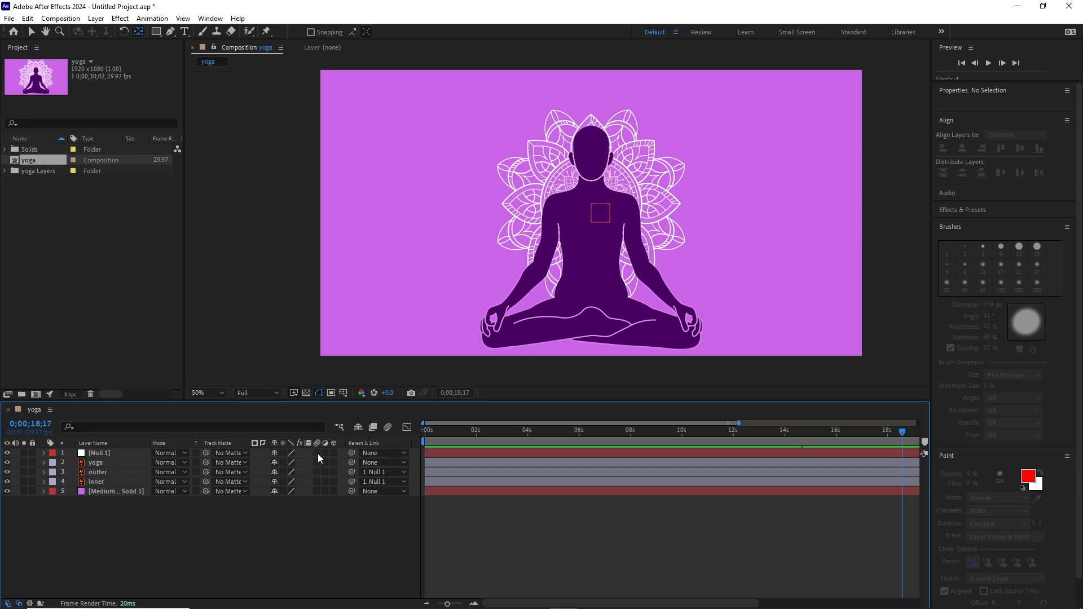
Enable motion blur for the outter and inner layers and for the composition.
{"action": "left_click", "coordinate": [103, 477]}
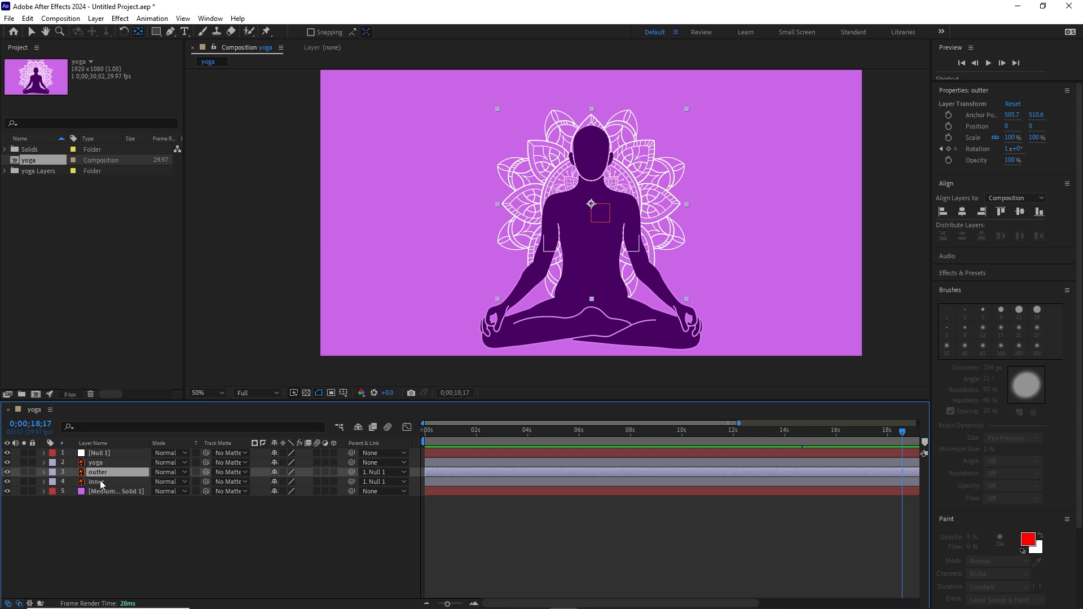
{"action": "left_click", "coordinate": [103, 483], "text": "shift"}
{"action": "left_click", "coordinate": [315, 473]}
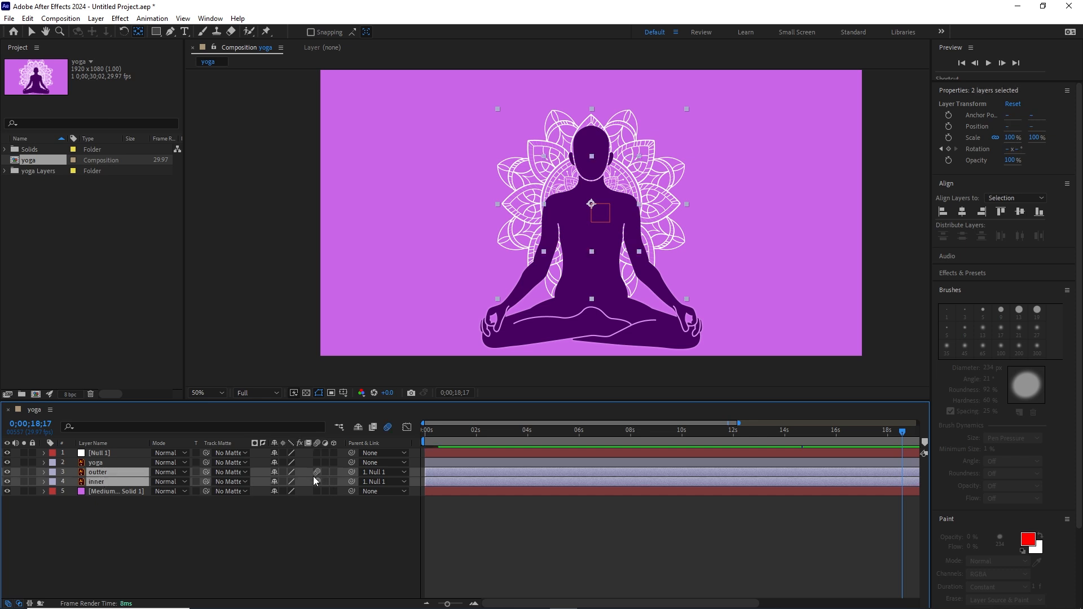
{"action": "left_click", "coordinate": [388, 429]}
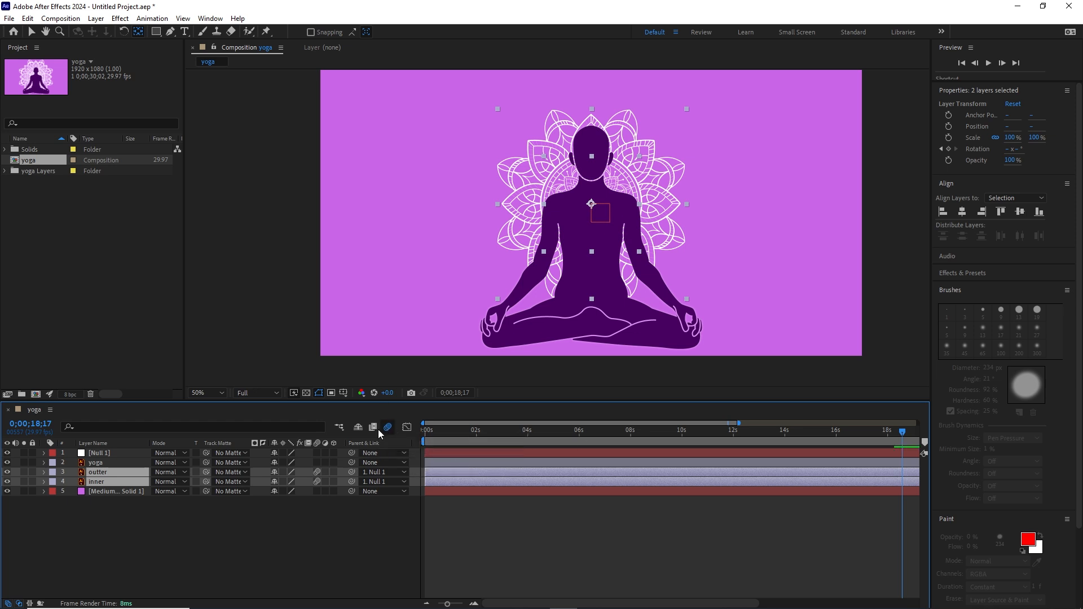
{"action": "left_click", "coordinate": [388, 427]}
Reveal the outter and inner layers' keyframes and end the work area at their Rotation keyframes at 0;00;18;08.
{"action": "key", "text": "u"}
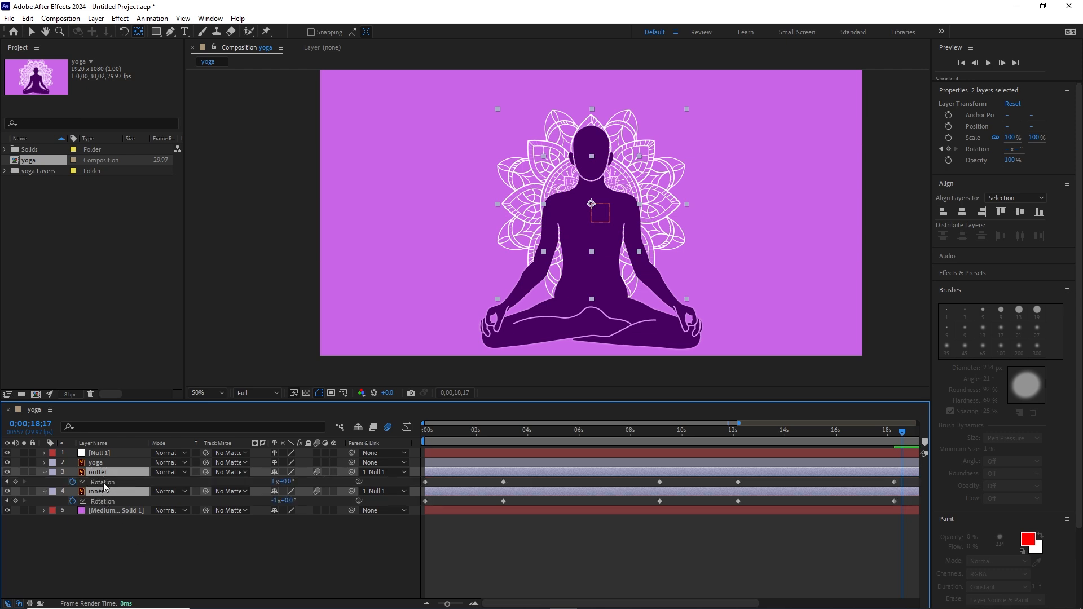
{"action": "left_click_drag", "start_coordinate": [447, 603], "coordinate": [434, 604]}
{"action": "mouse_move", "coordinate": [722, 435]}
{"action": "left_mouse_down"}
{"action": "mouse_move", "coordinate": [698, 440]}
{"action": "mouse_move", "coordinate": [896, 435]}
{"action": "mouse_move", "coordinate": [733, 442]}
{"action": "left_mouse_up"}
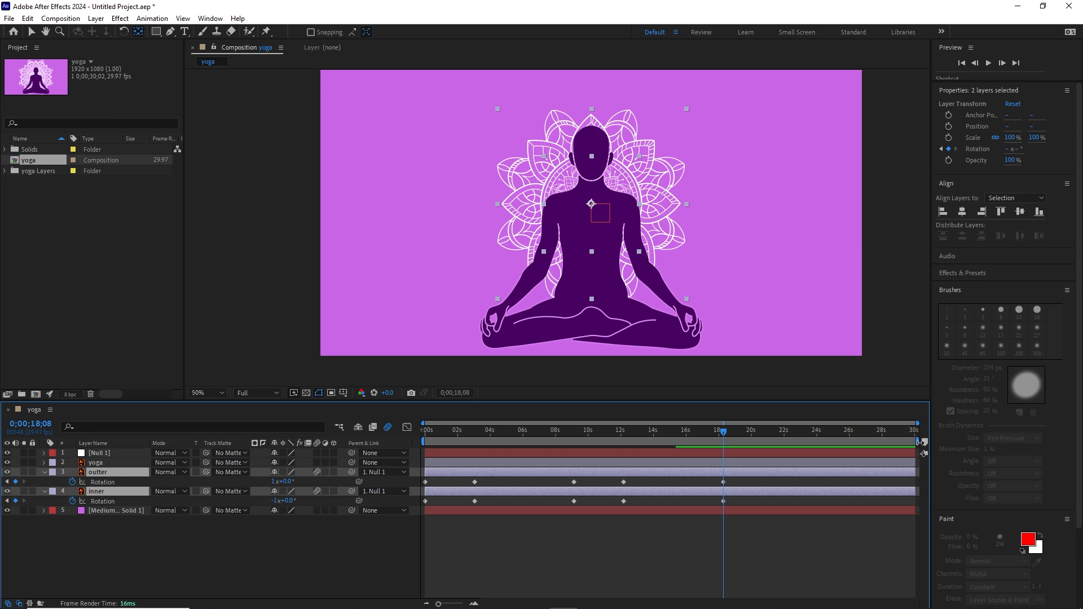
{"action": "mouse_move", "coordinate": [916, 442]}
{"action": "left_mouse_down"}
{"action": "mouse_move", "coordinate": [743, 443]}
{"action": "mouse_move", "coordinate": [832, 443]}
{"action": "left_mouse_up"}
{"action": "key", "text": "n"}
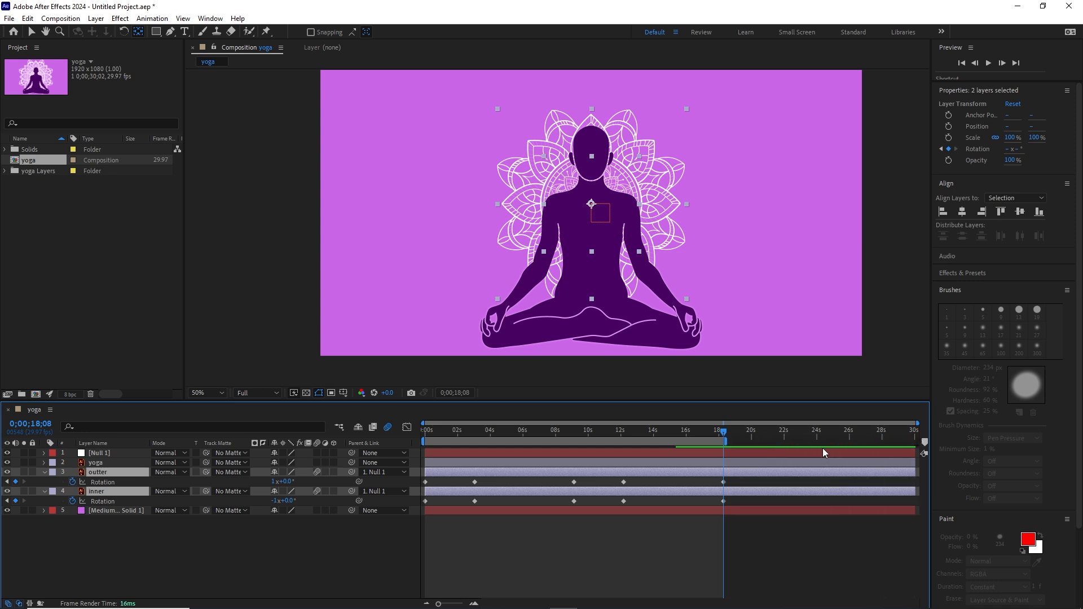
Trim the composition to the work area and preview the animation from the start.
{"action": "right_click", "coordinate": [618, 442]}
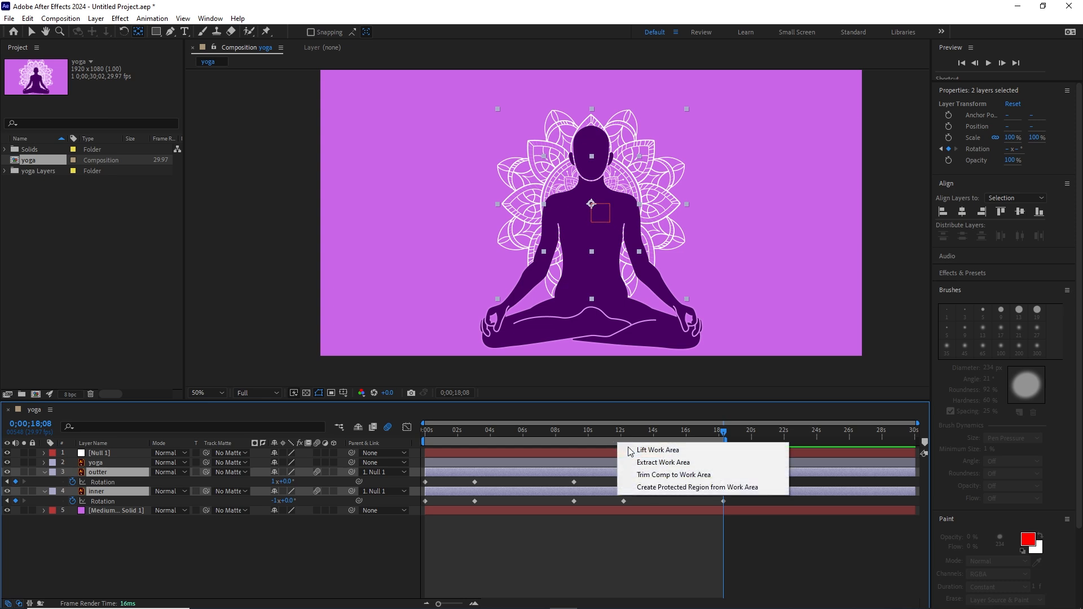
{"action": "left_click", "coordinate": [664, 480]}
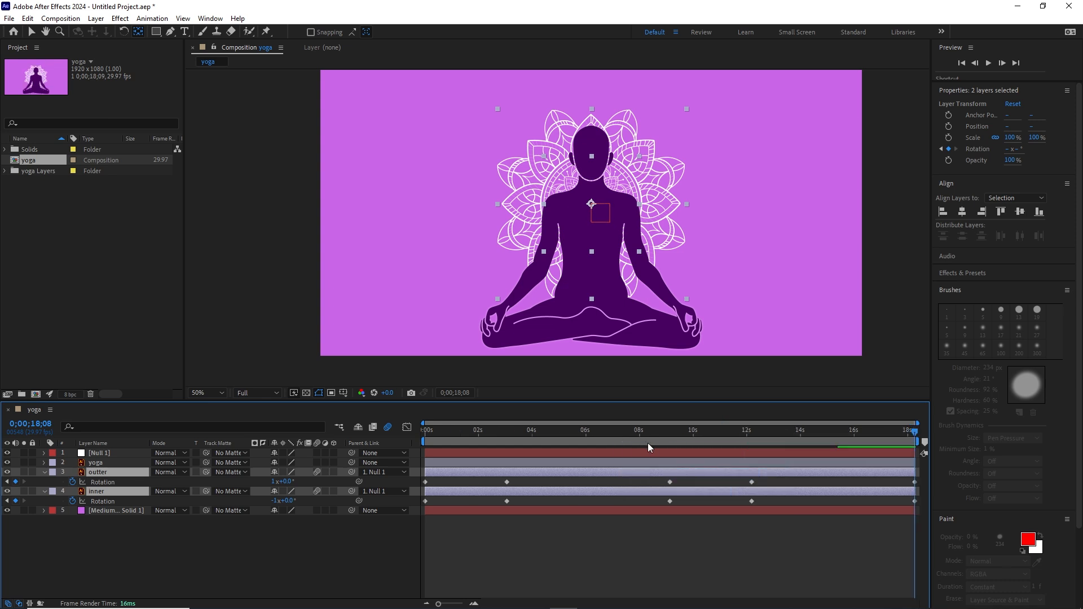
{"action": "left_click_drag", "start_coordinate": [622, 434], "coordinate": [394, 432]}
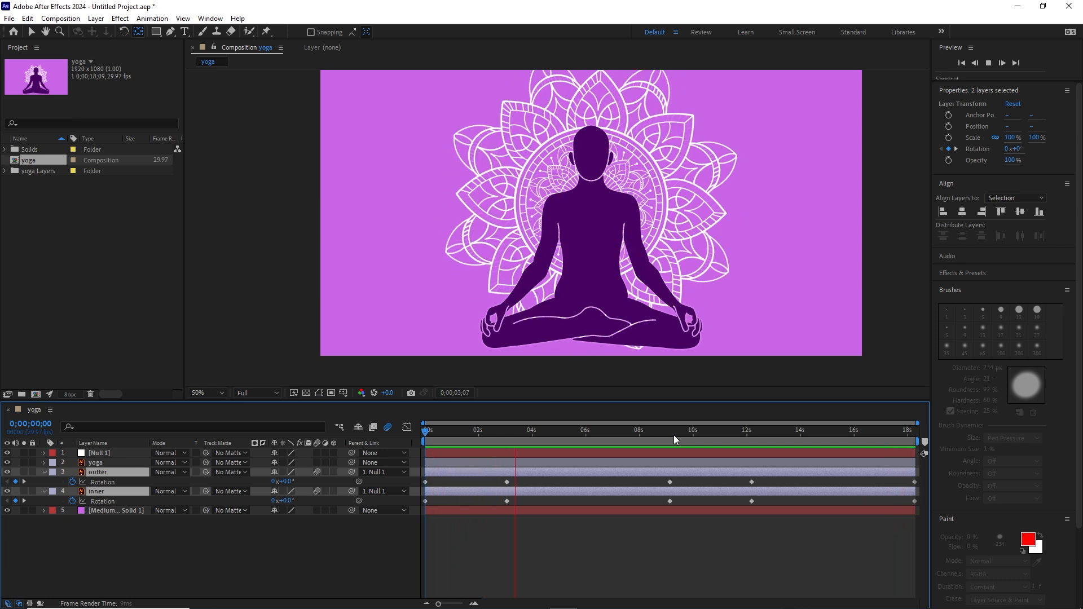
{"action": "key", "text": "space"}
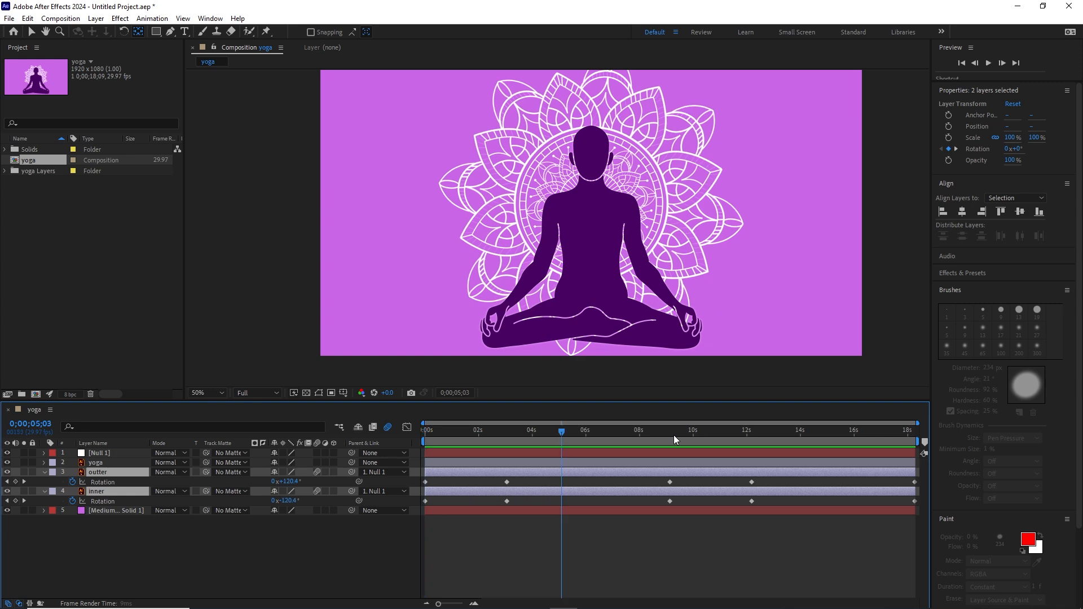
Export the yoga composition by adding it to the Adobe Media Encoder queue.
{"action": "left_click", "coordinate": [9, 18]}
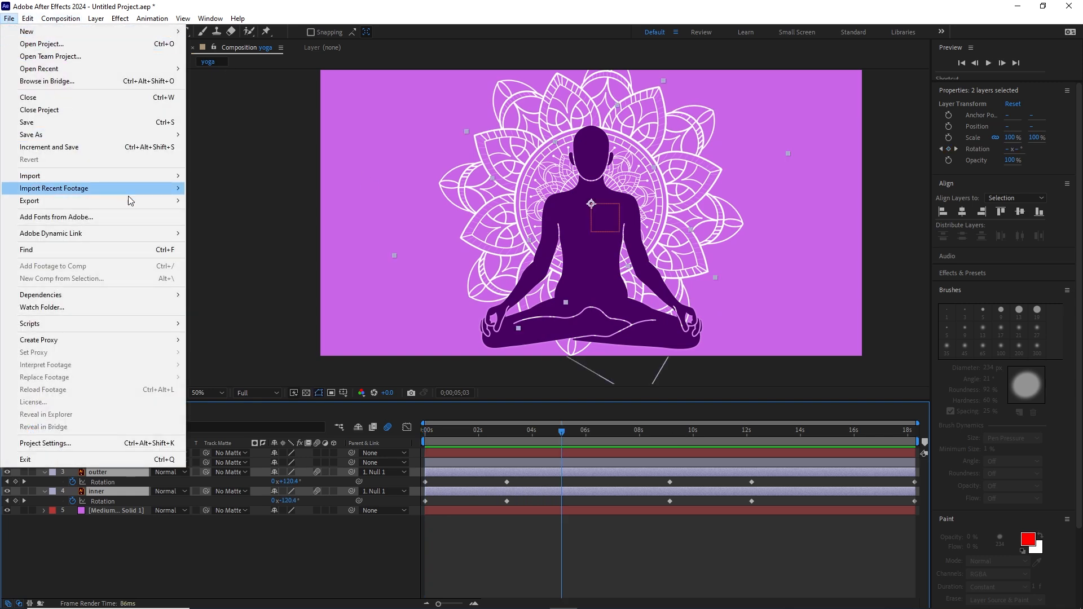
{"action": "mouse_move", "coordinate": [144, 202]}
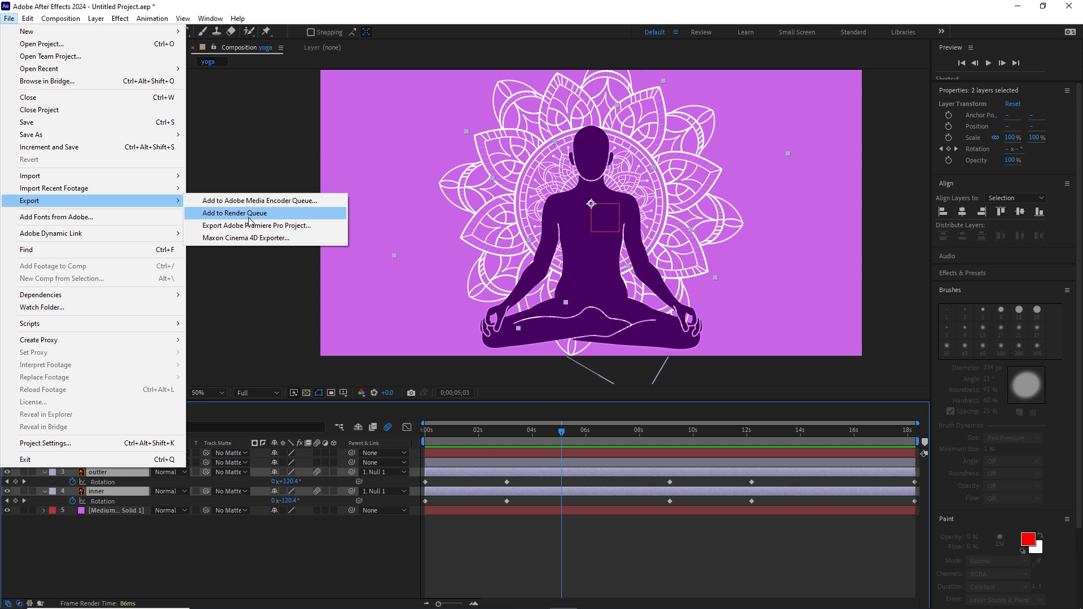
{"action": "left_click", "coordinate": [275, 201]}
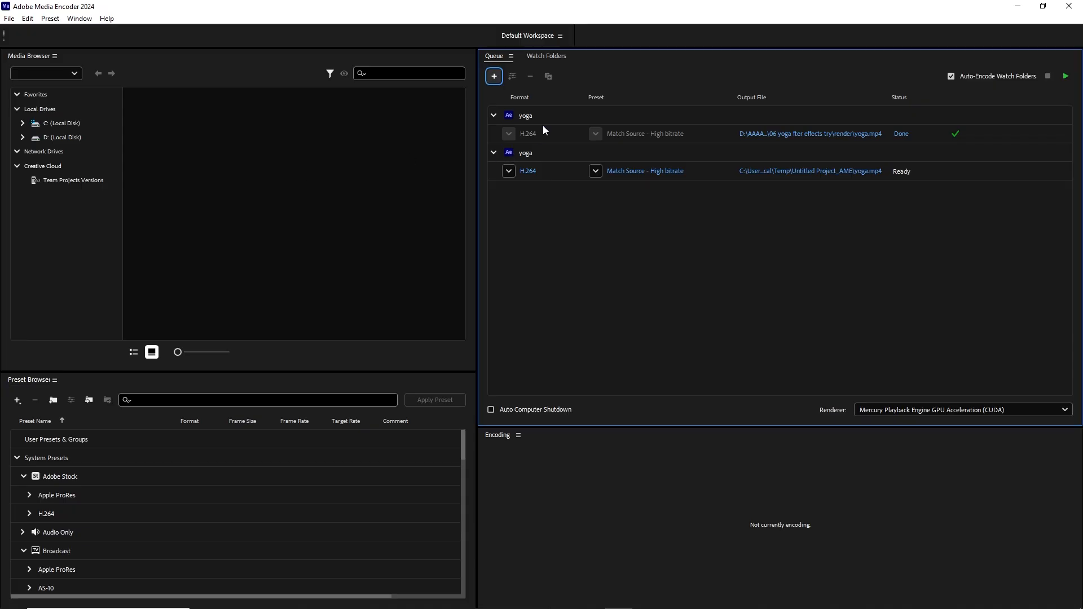
Remove the finished yoga job from the encoding queue.
{"action": "left_click", "coordinate": [531, 119]}
{"action": "right_click", "coordinate": [530, 118]}
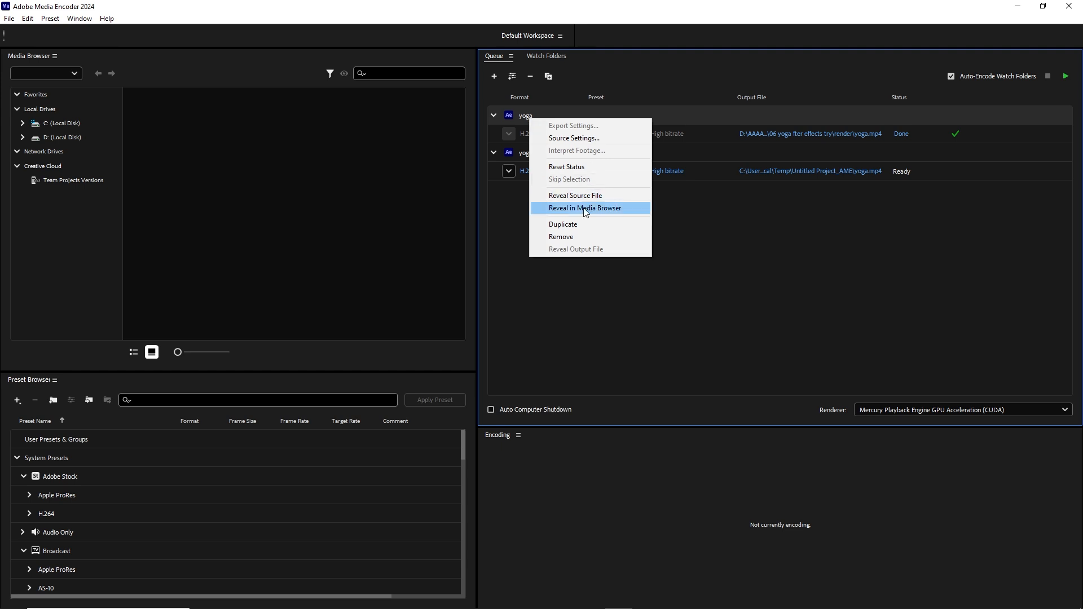
{"action": "left_click", "coordinate": [568, 237]}
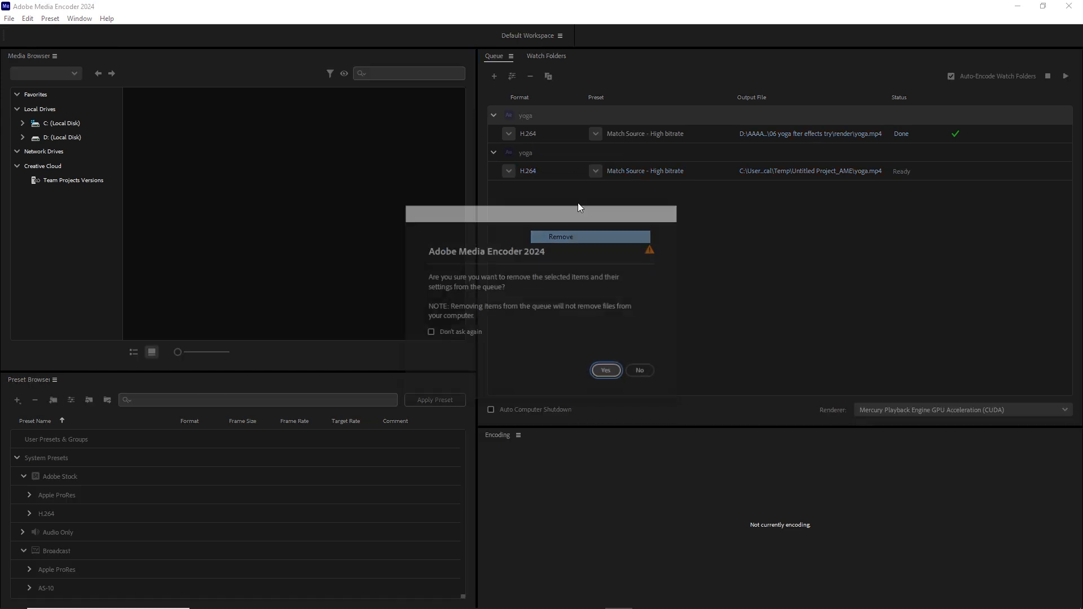
{"action": "left_click", "coordinate": [608, 372]}
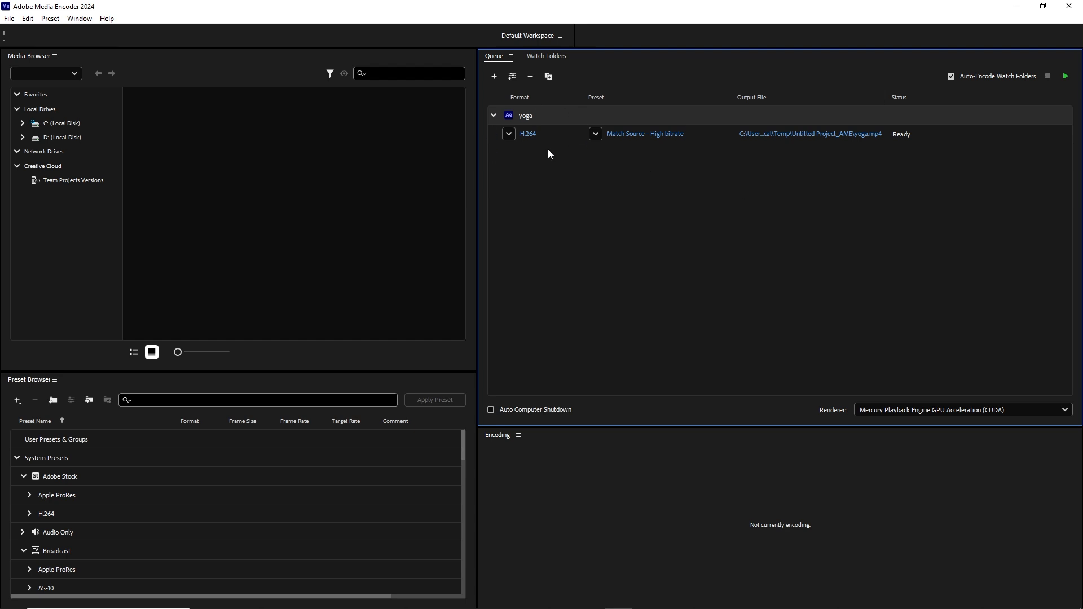
Choose H.264 as the output format of the remaining yoga job.
{"action": "left_click", "coordinate": [507, 134]}
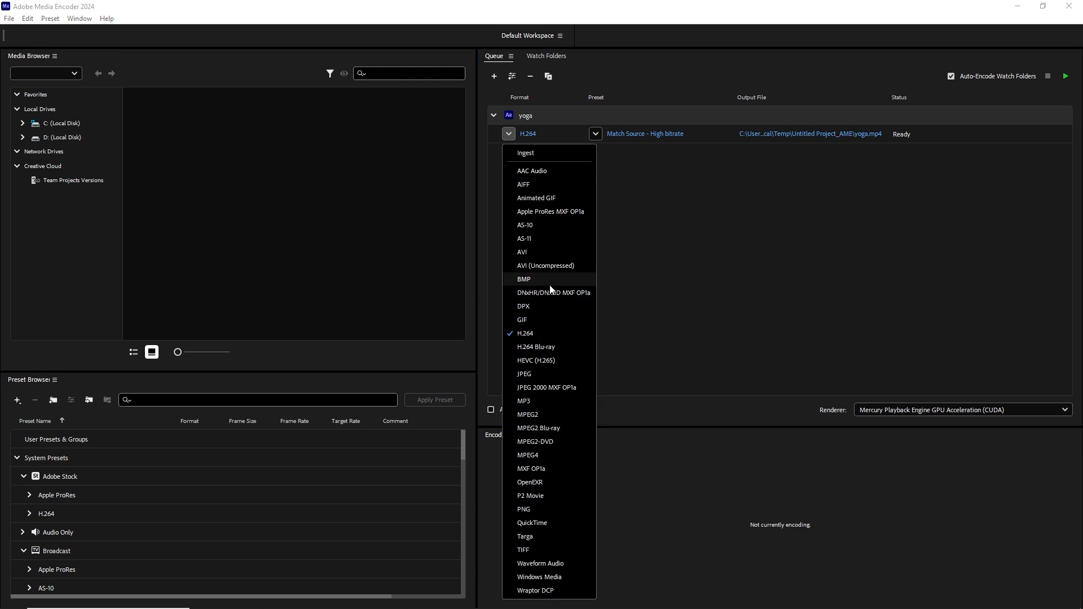
{"action": "left_click", "coordinate": [530, 334]}
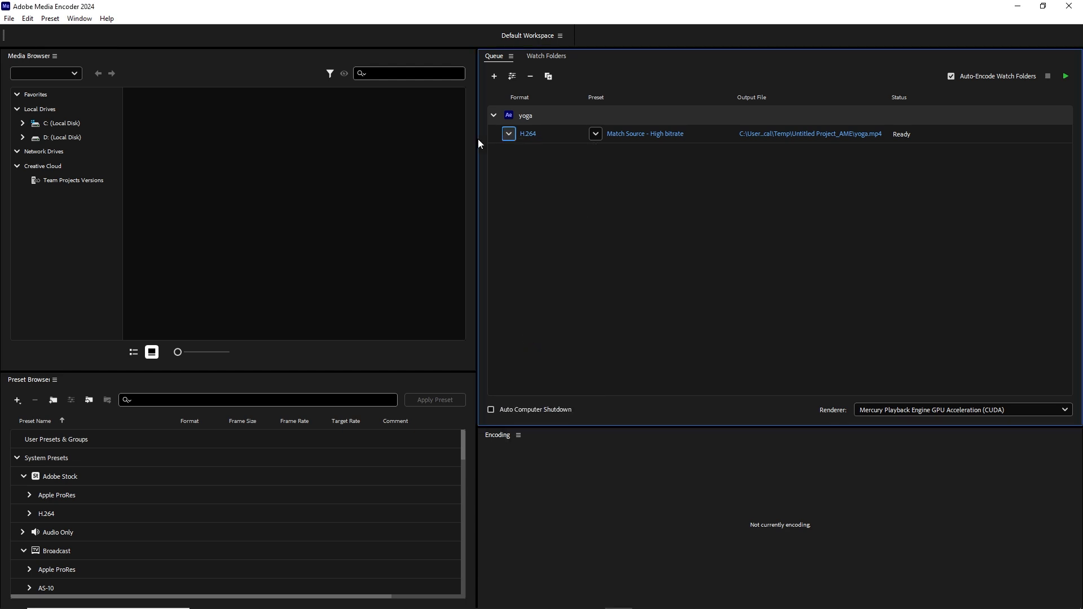
{"action": "left_click", "coordinate": [508, 134]}
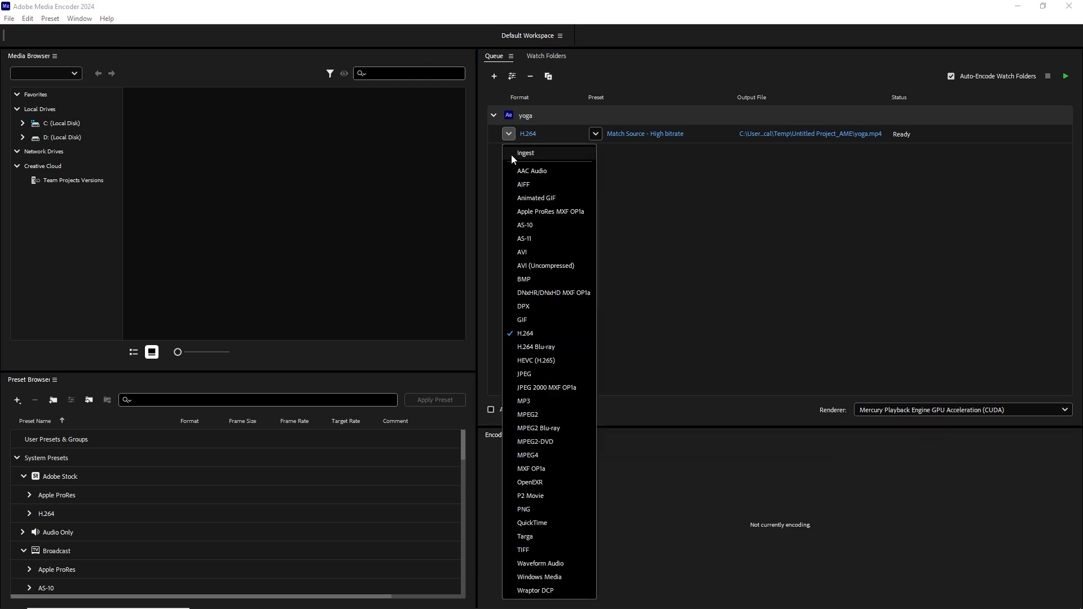
{"action": "left_click", "coordinate": [519, 333]}
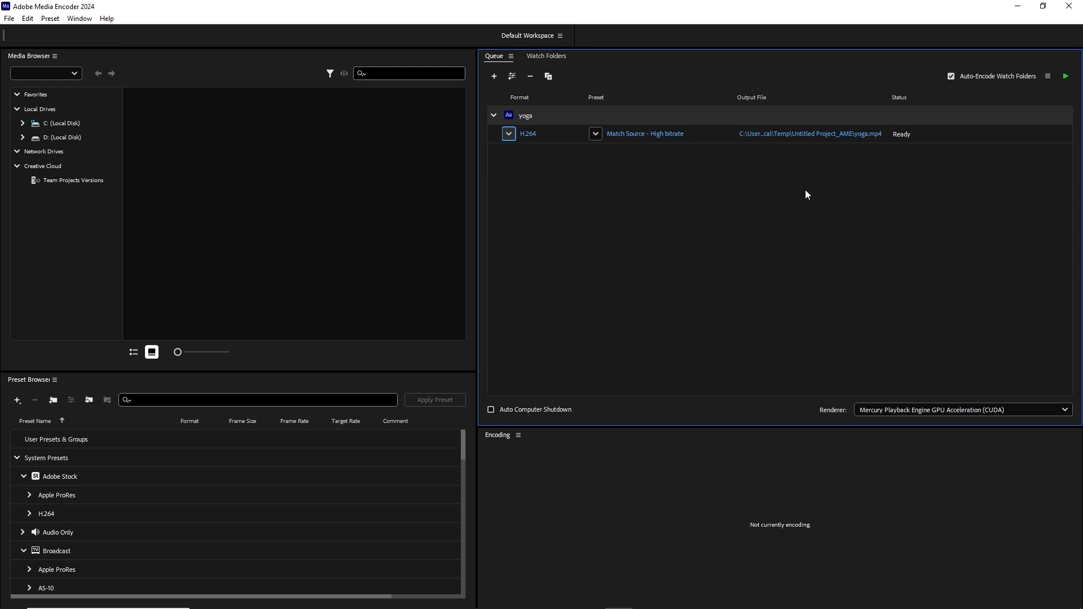
Browse for the job's output location on drive D: to AAAAA new tutorials and fun, Tutorials Record, 06 yoga after Effects english.
{"action": "left_click", "coordinate": [816, 135]}
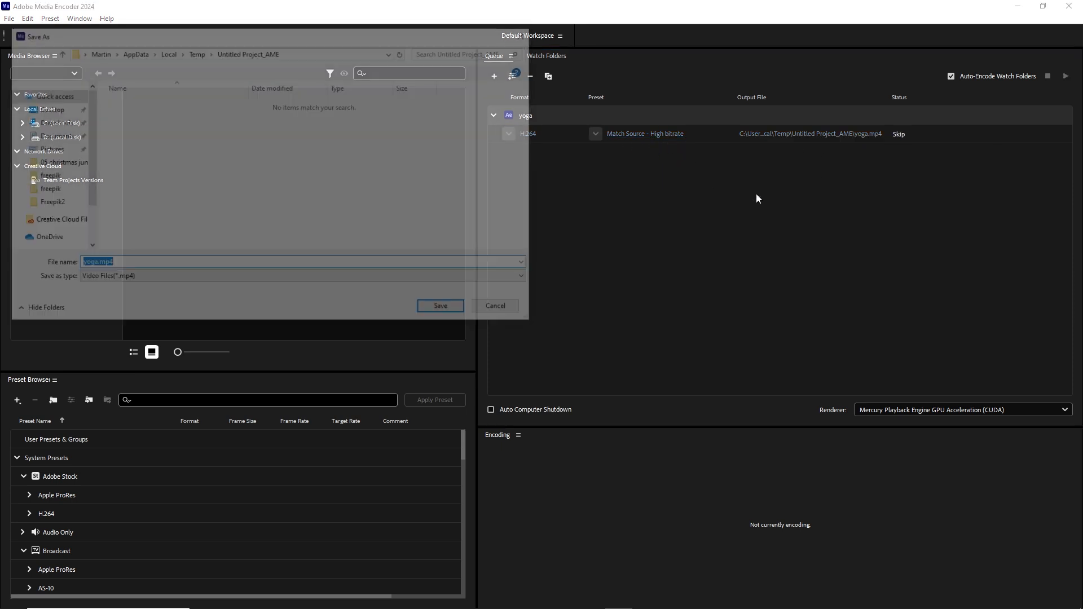
{"action": "scroll", "coordinate": [84, 163], "scroll_direction": "down", "scroll_amount": 2}
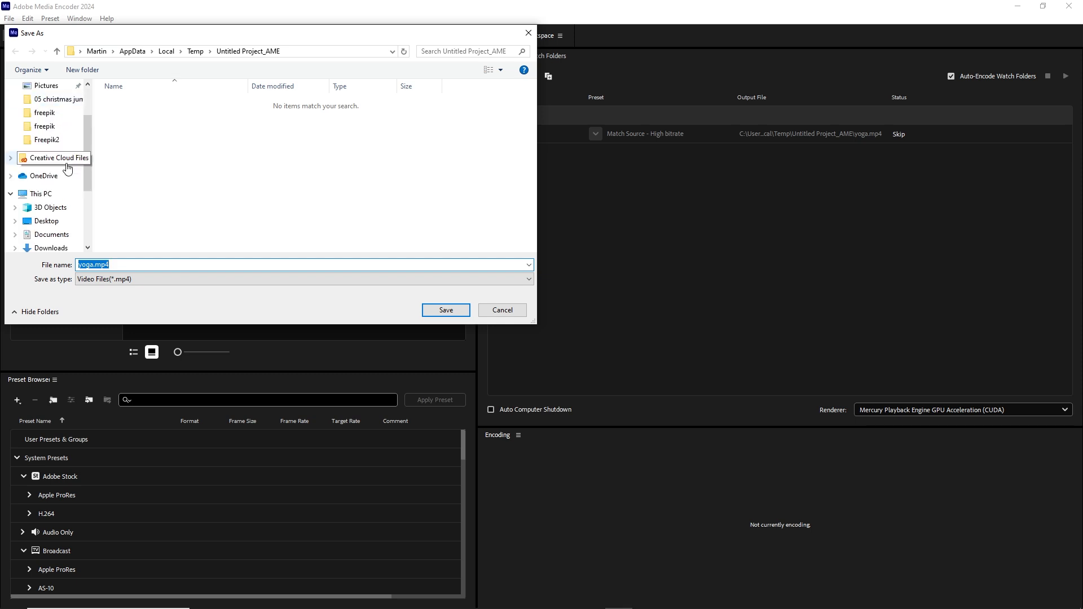
{"action": "scroll", "coordinate": [60, 209], "scroll_direction": "up", "scroll_amount": 2}
{"action": "scroll", "coordinate": [57, 181], "scroll_direction": "down", "scroll_amount": 2}
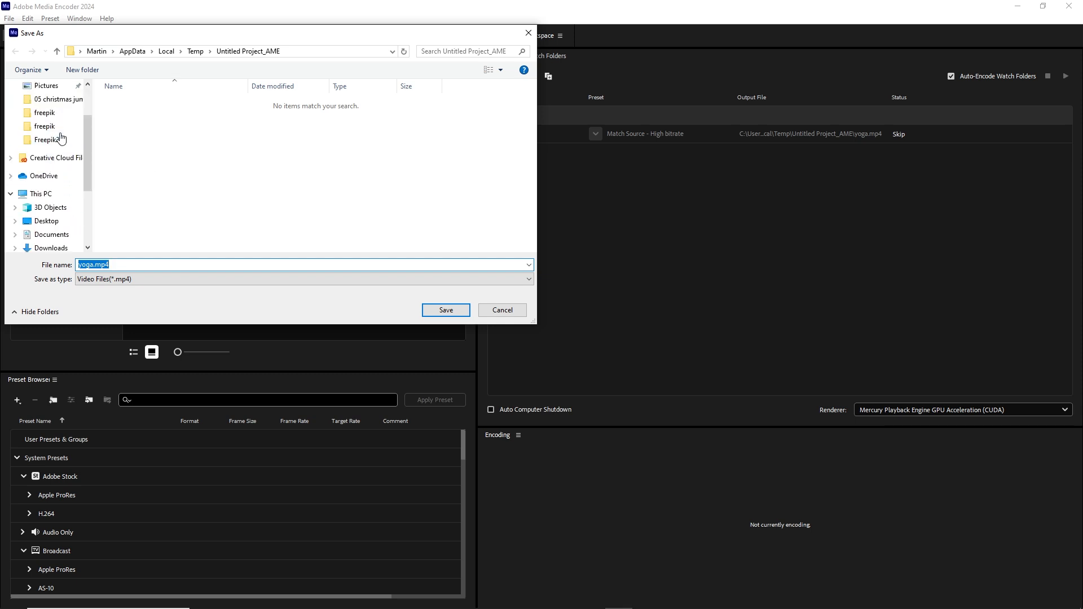
{"action": "left_click", "coordinate": [45, 199]}
{"action": "scroll", "coordinate": [282, 214], "scroll_direction": "down", "scroll_amount": 3}
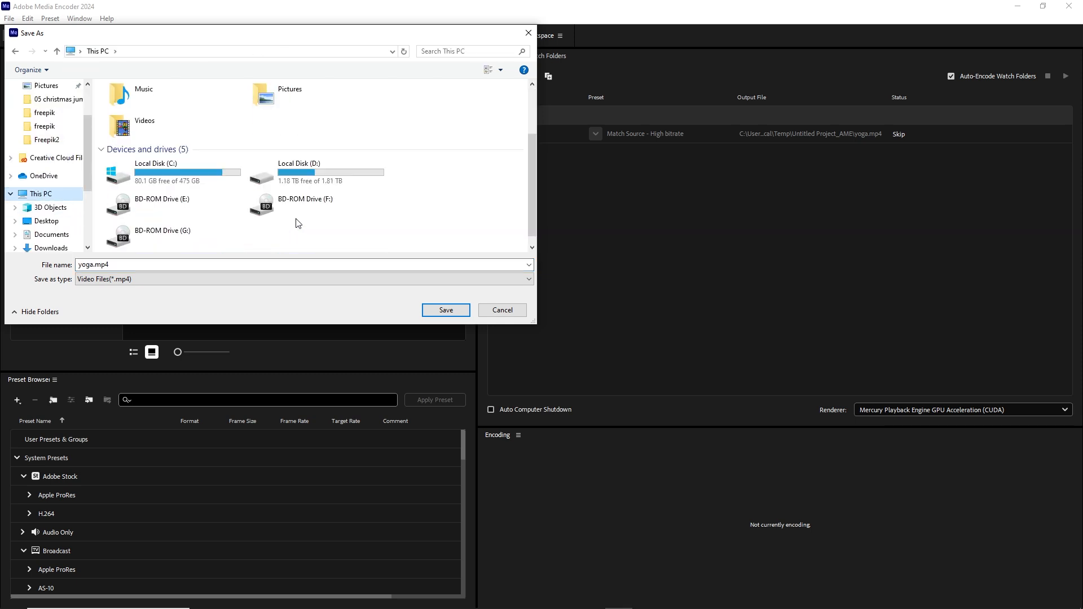
{"action": "double_click", "coordinate": [258, 175]}
{"action": "scroll", "coordinate": [237, 175], "scroll_direction": "down", "scroll_amount": 5}
{"action": "scroll", "coordinate": [213, 182], "scroll_direction": "up", "scroll_amount": 5}
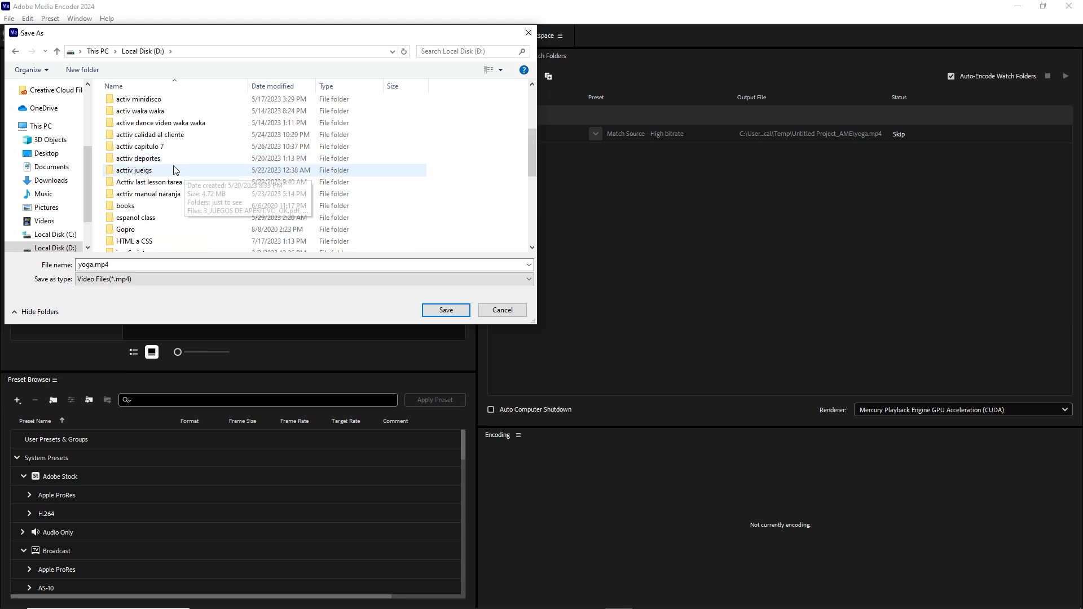
{"action": "double_click", "coordinate": [166, 162]}
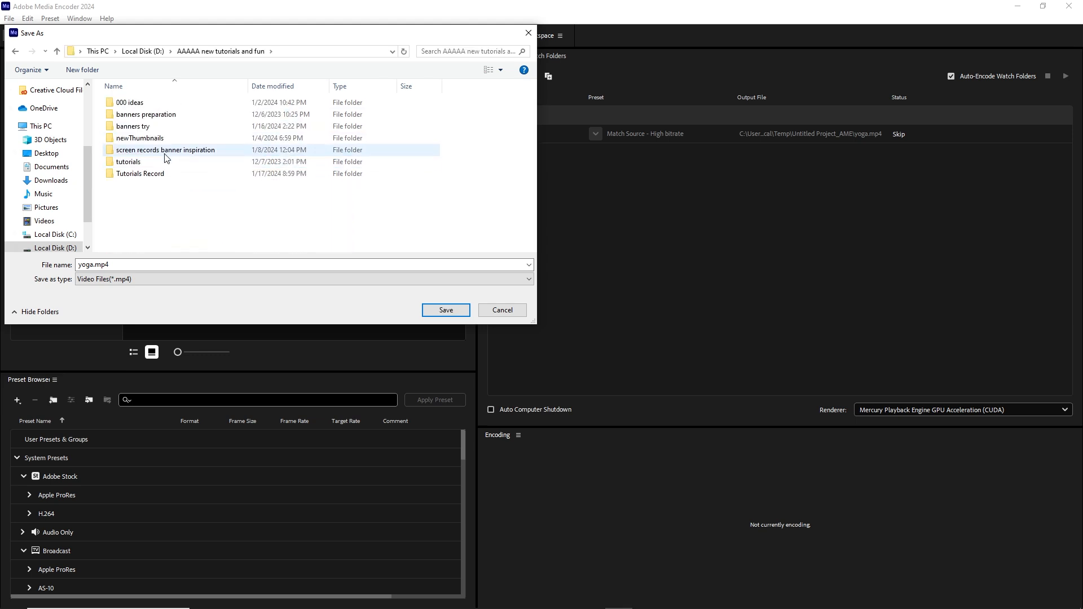
{"action": "double_click", "coordinate": [163, 173]}
{"action": "scroll", "coordinate": [169, 169], "scroll_direction": "down", "scroll_amount": 6}
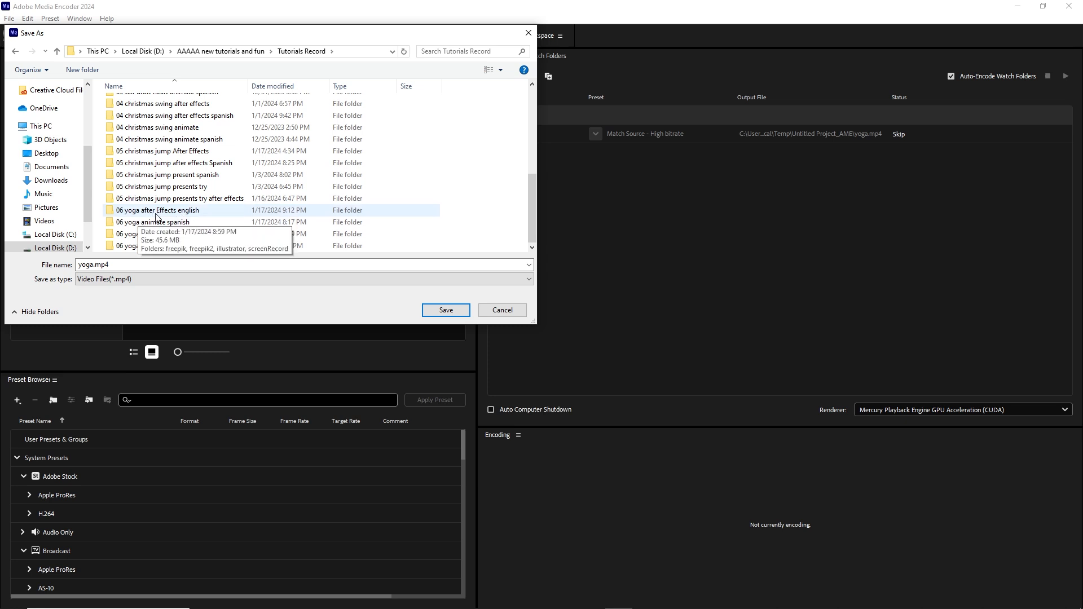
{"action": "double_click", "coordinate": [181, 212]}
Create a folder named render in the project folder and open it.
{"action": "right_click", "coordinate": [135, 181]}
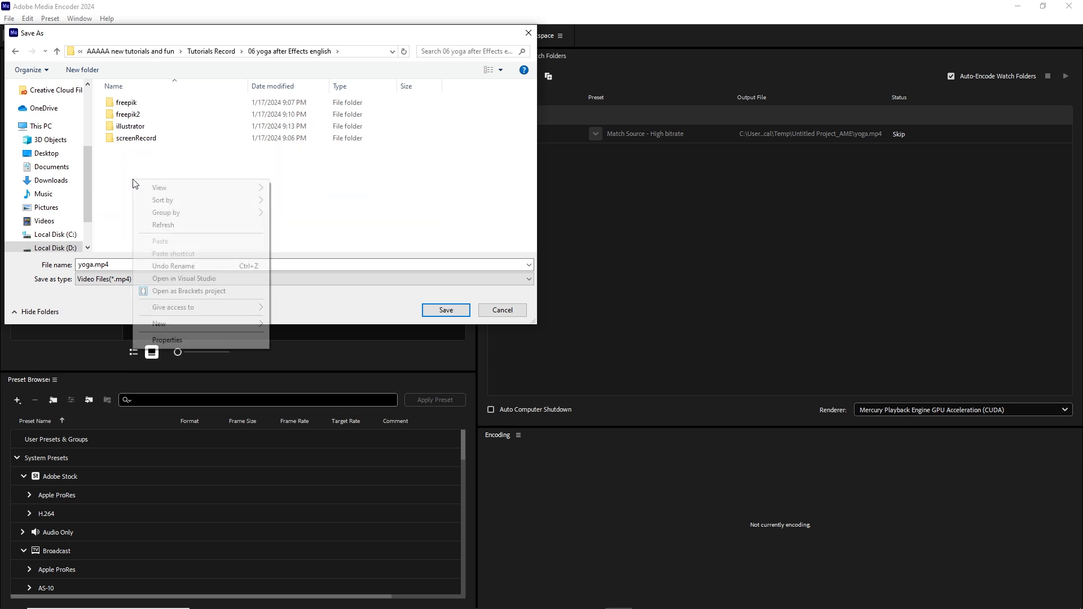
{"action": "mouse_move", "coordinate": [225, 324]}
{"action": "left_click", "coordinate": [300, 326]}
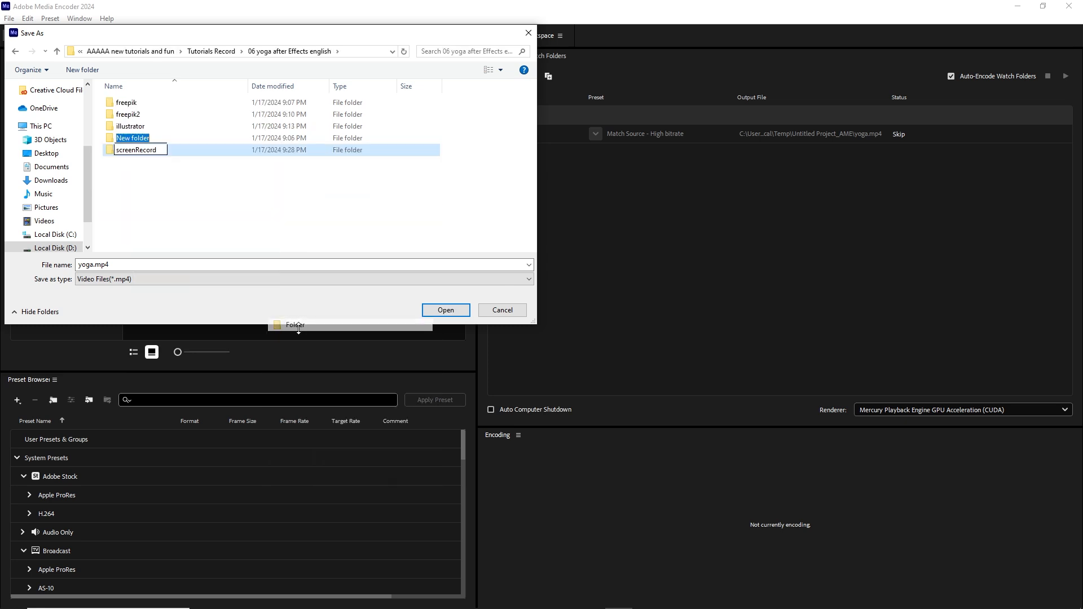
{"action": "type", "text": "render"}
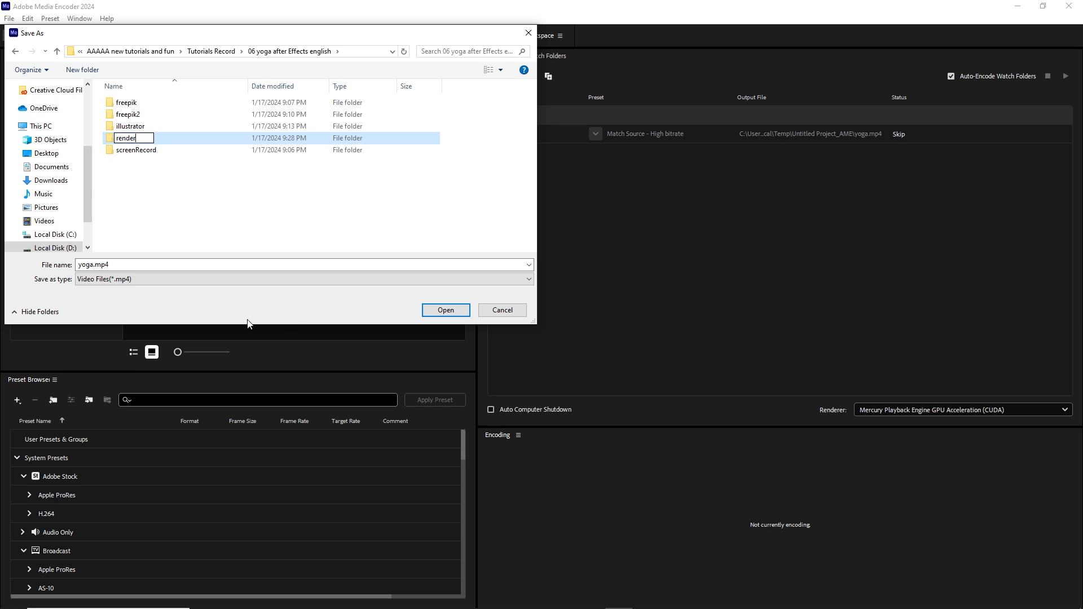
{"action": "key", "text": "Return"}
{"action": "key", "text": "Return"}
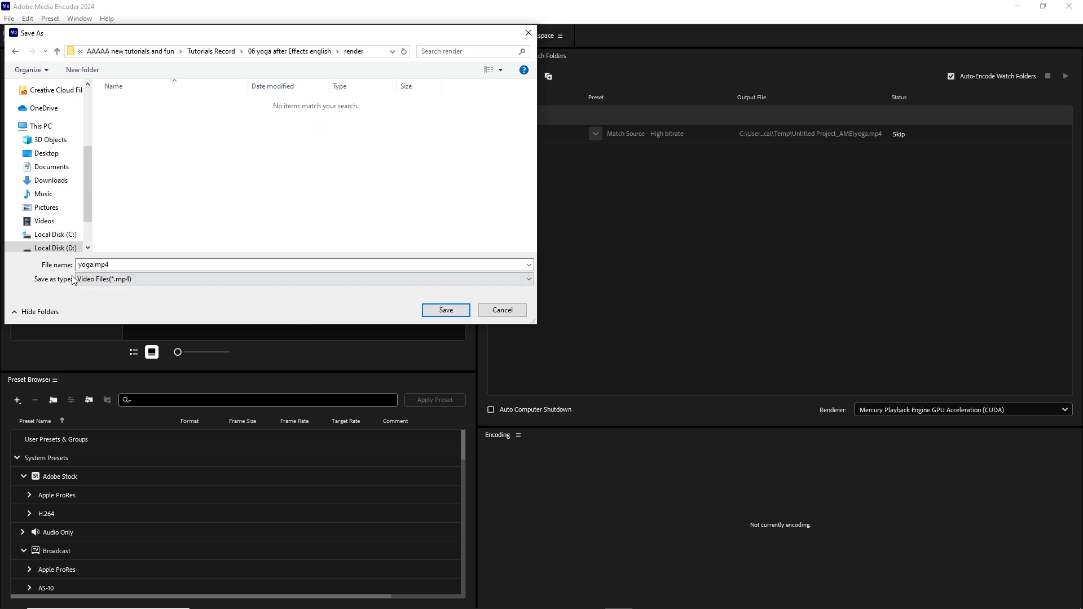
Save the output as yoga.mp4 in the render folder and start encoding the queue.
{"action": "left_click", "coordinate": [456, 313]}
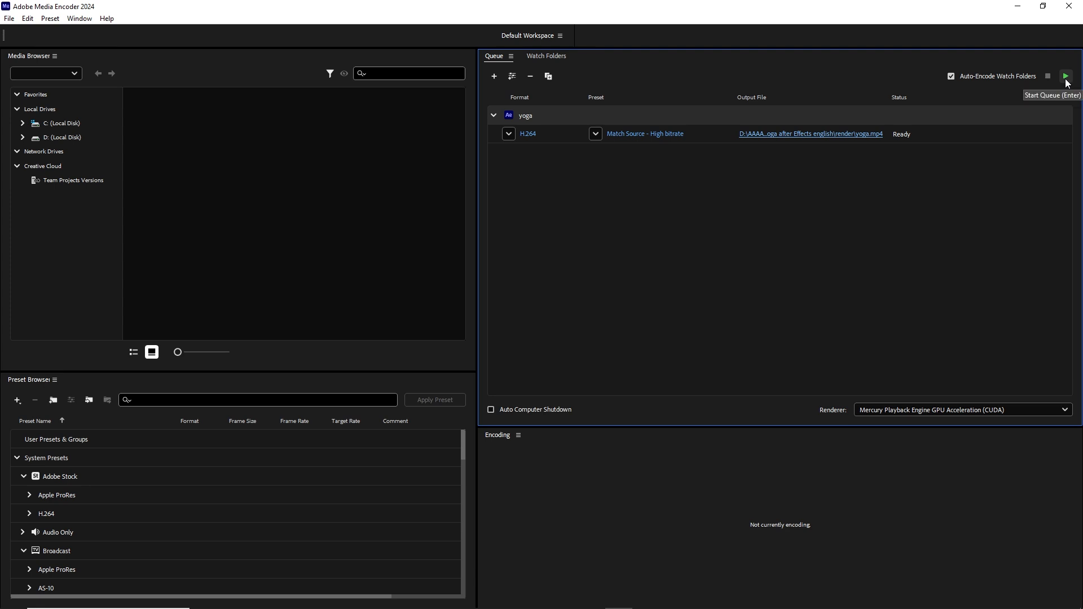
{"action": "left_click", "coordinate": [1065, 77]}
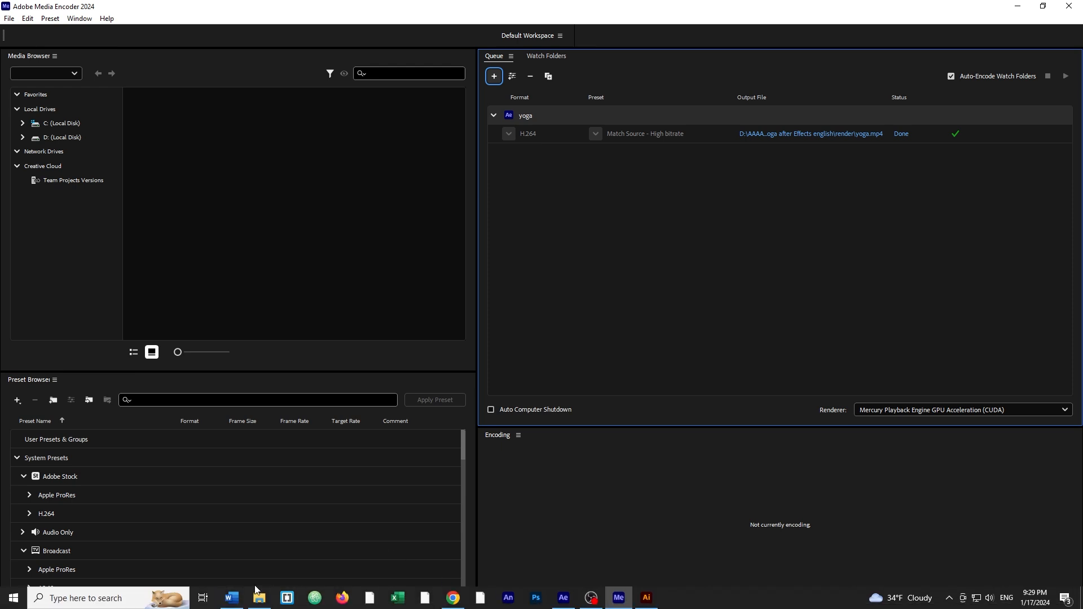
Switch to File Explorer, open yoga.mp4 from the render folder and watch the rendered video.
{"action": "left_click", "coordinate": [257, 591]}
{"action": "left_click", "coordinate": [787, 130]}
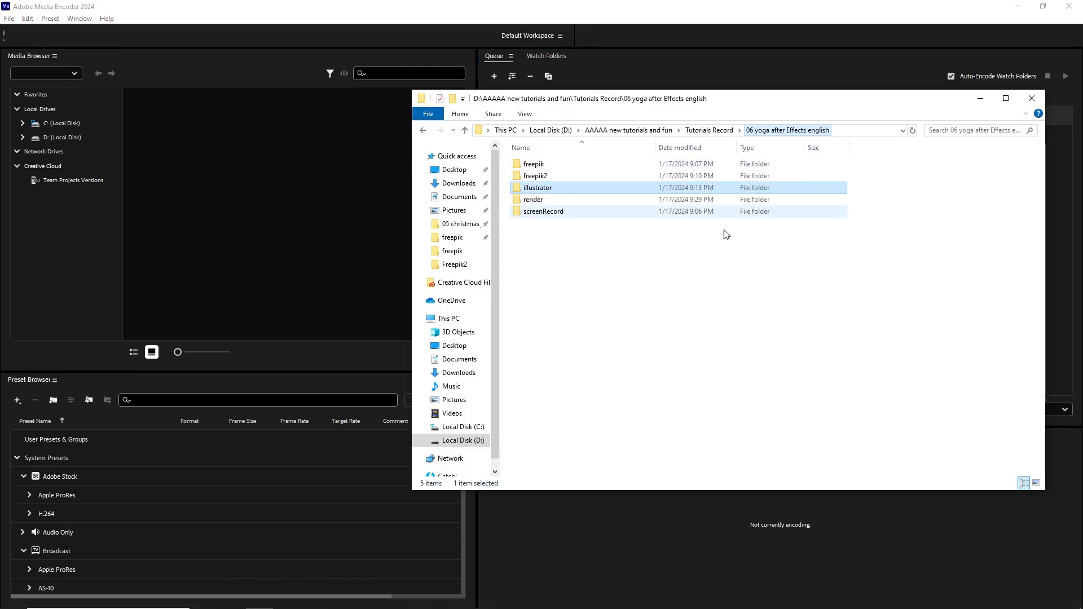
{"action": "double_click", "coordinate": [544, 202]}
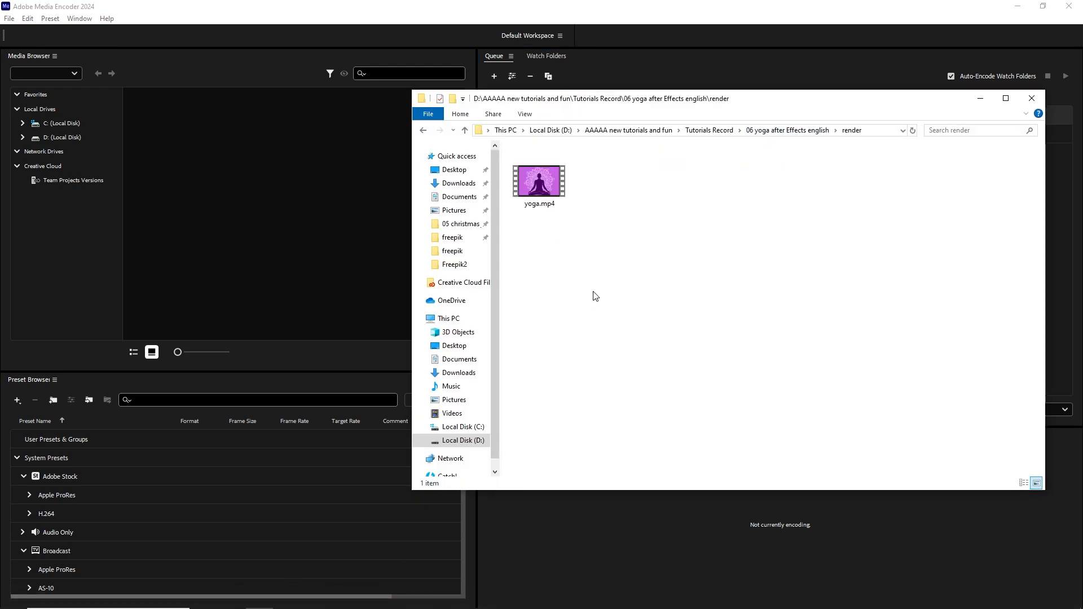
{"action": "double_click", "coordinate": [540, 194]}
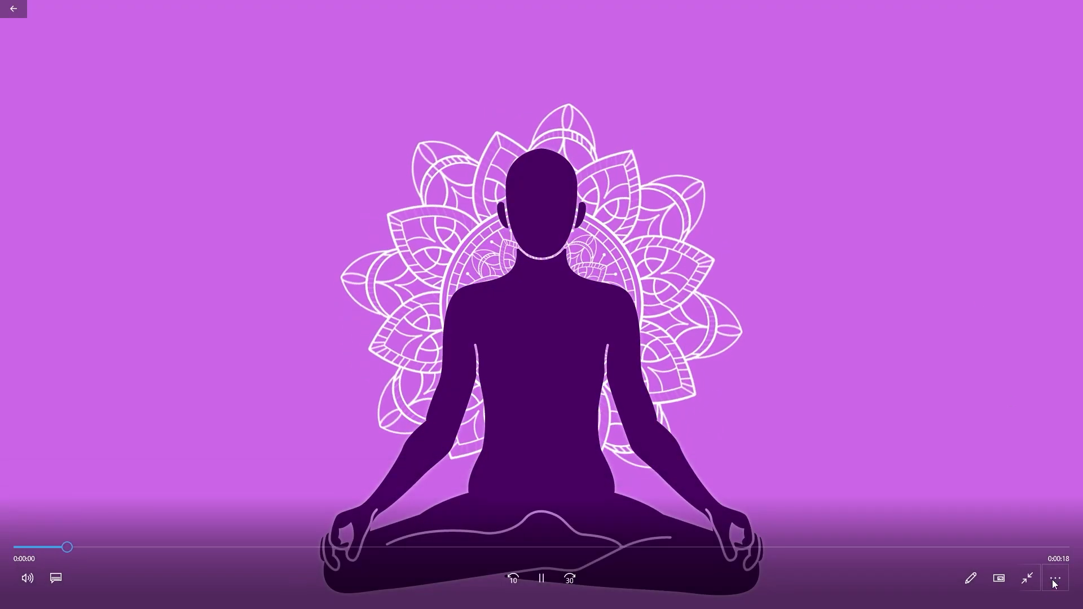
{"action": "left_click", "coordinate": [1054, 581]}
{"action": "left_click", "coordinate": [1034, 519]}
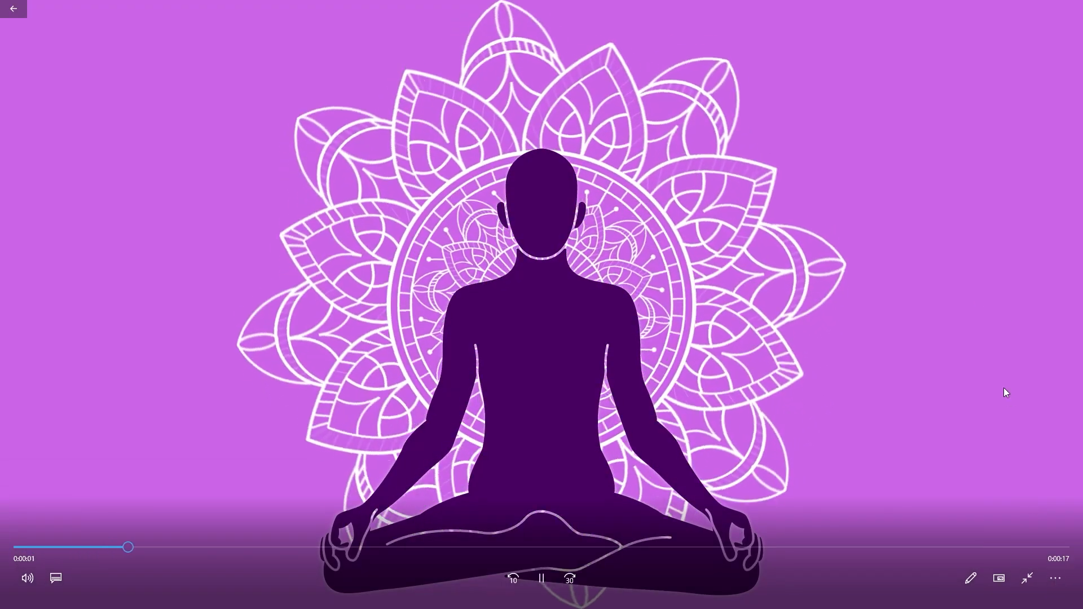